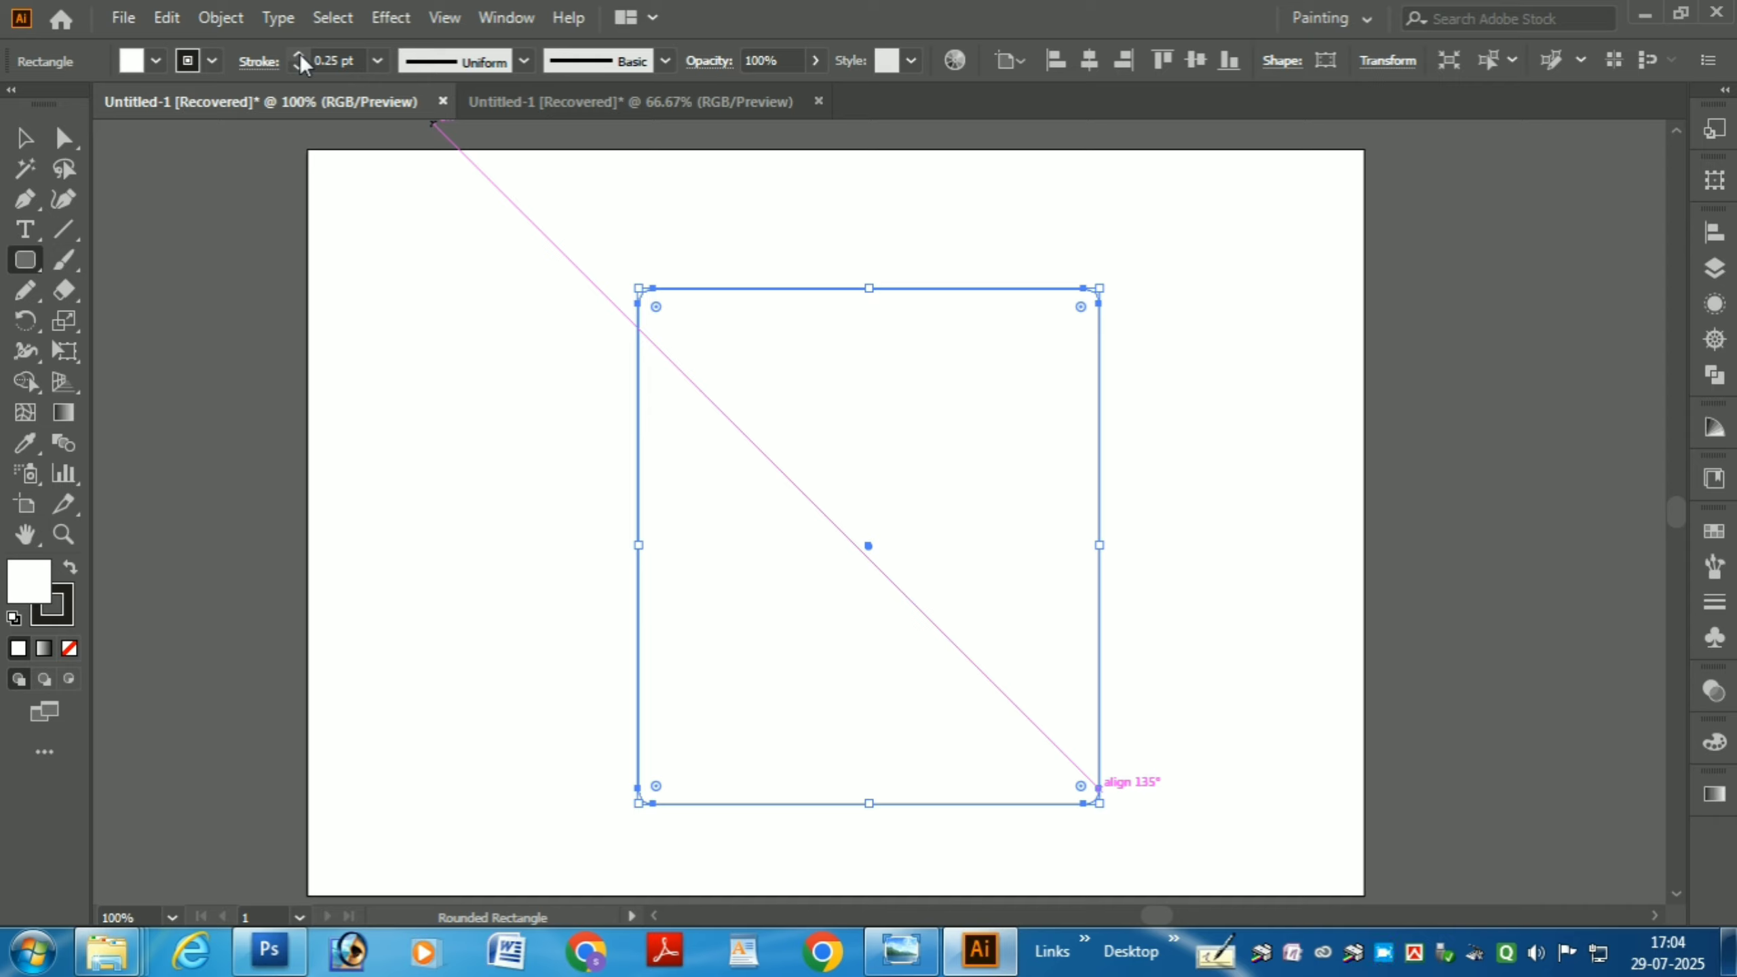
Step: Reselect the large rounded rectangle and set its stroke weight to 2 pt
left_click(1186, 396, "ctrl")
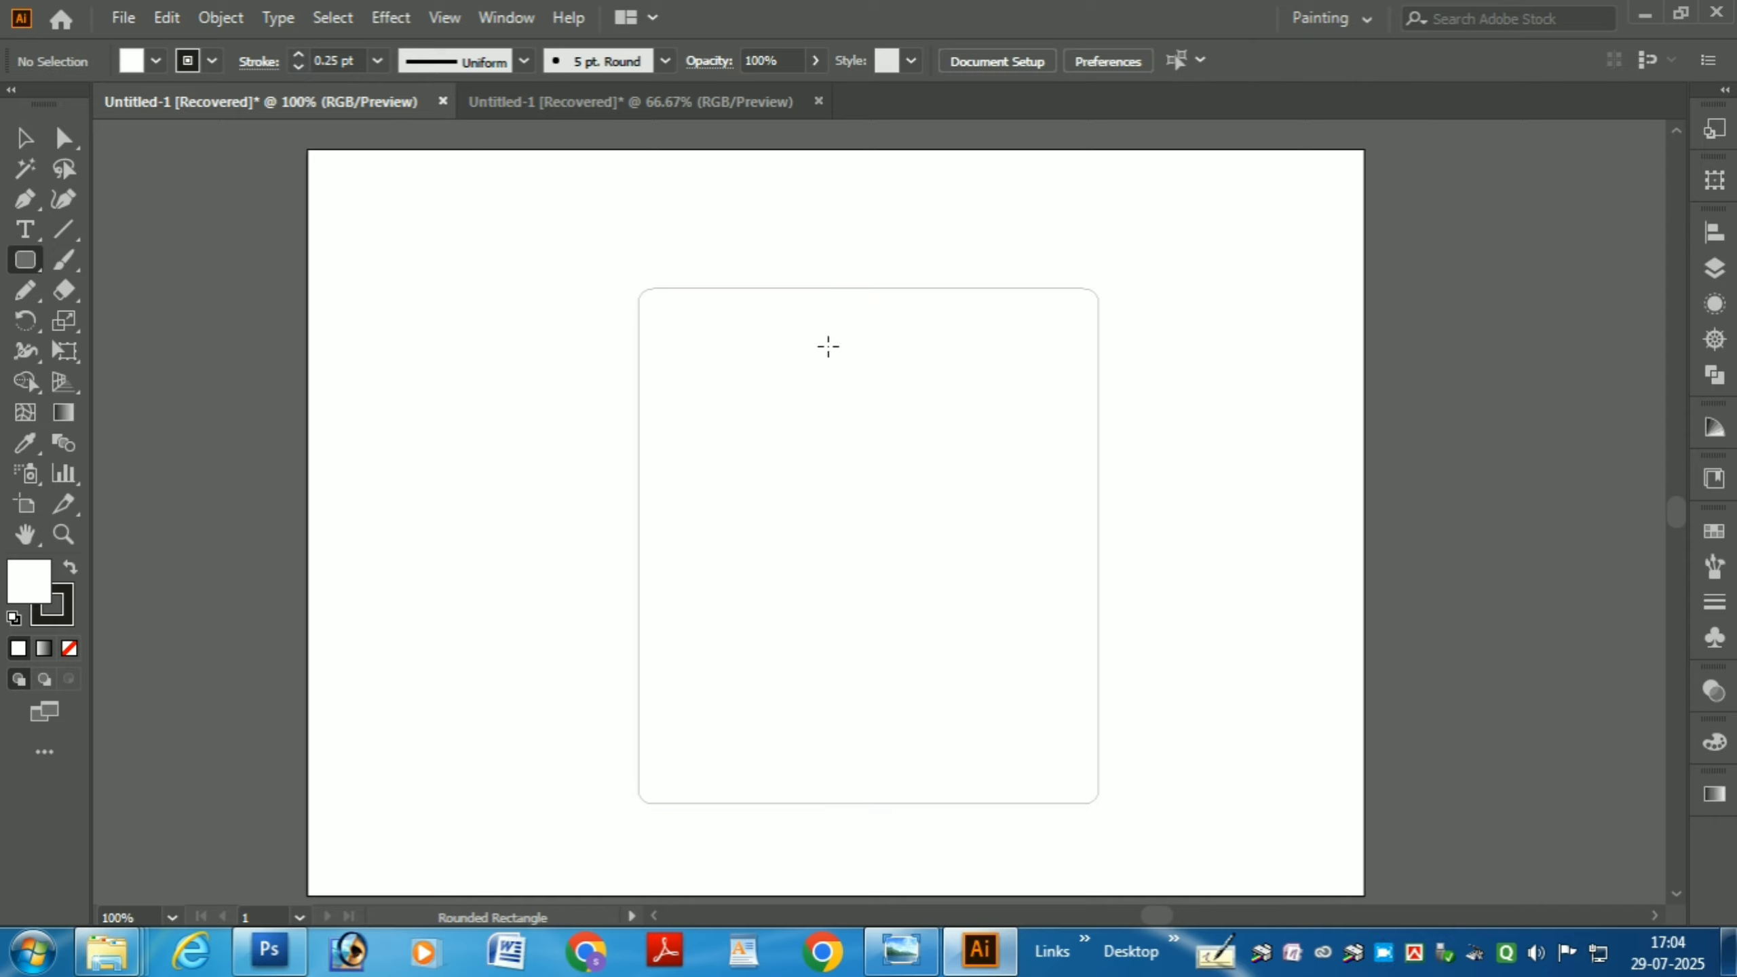
left_click_drag(608, 264, 1026, 498)
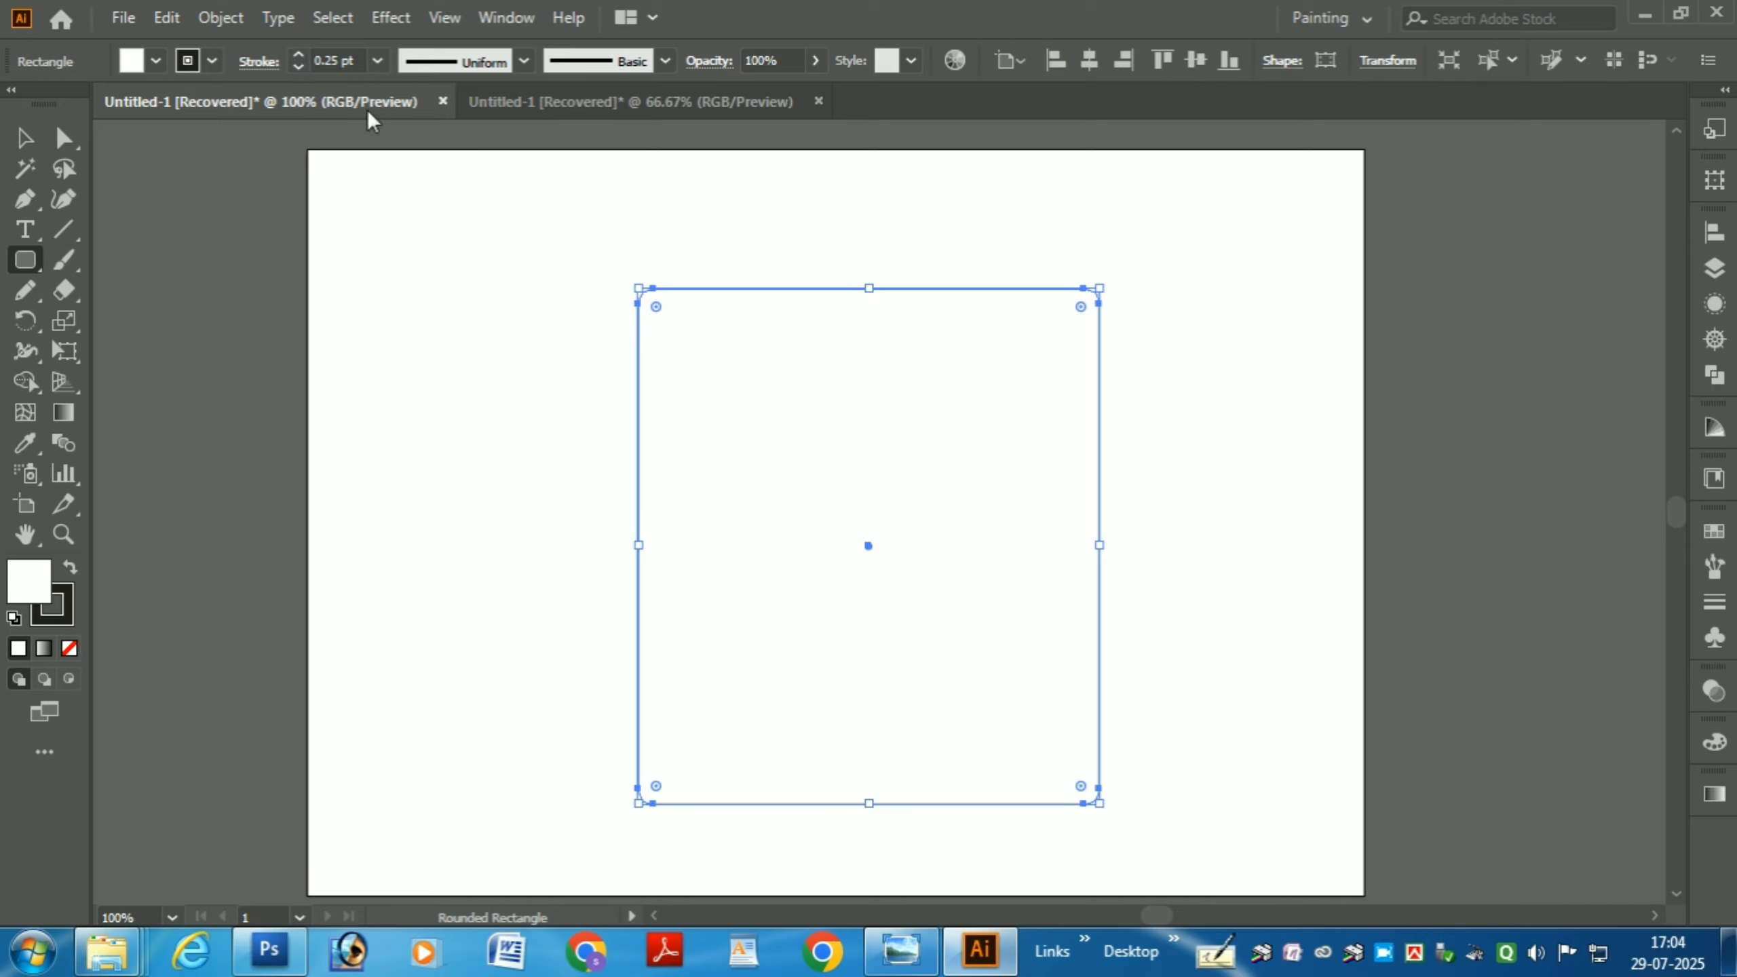
left_click(299, 55)
left_click(299, 55)
left_click(299, 55)
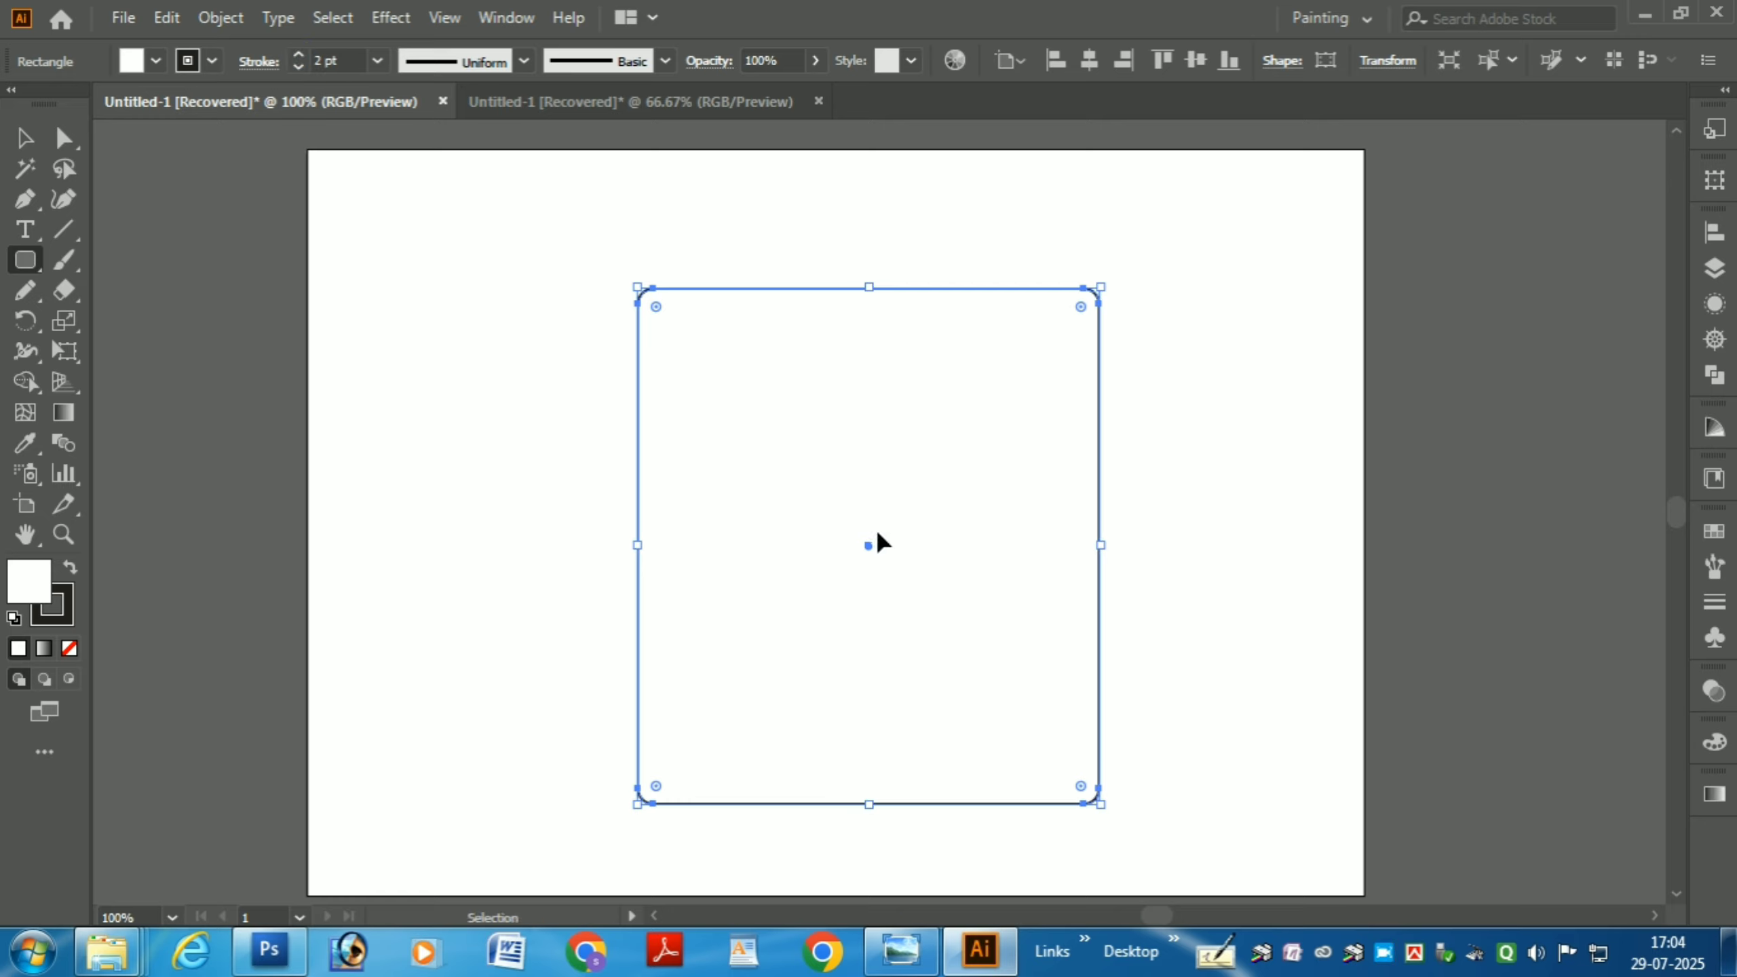
Step: Stack four copies of the rounded rectangle with progressively raised lower edges, plus a fifth shortened to roughly the upper third
key("ctrl+d")
key("ctrl+z")
left_click_drag(877, 806, 878, 797)
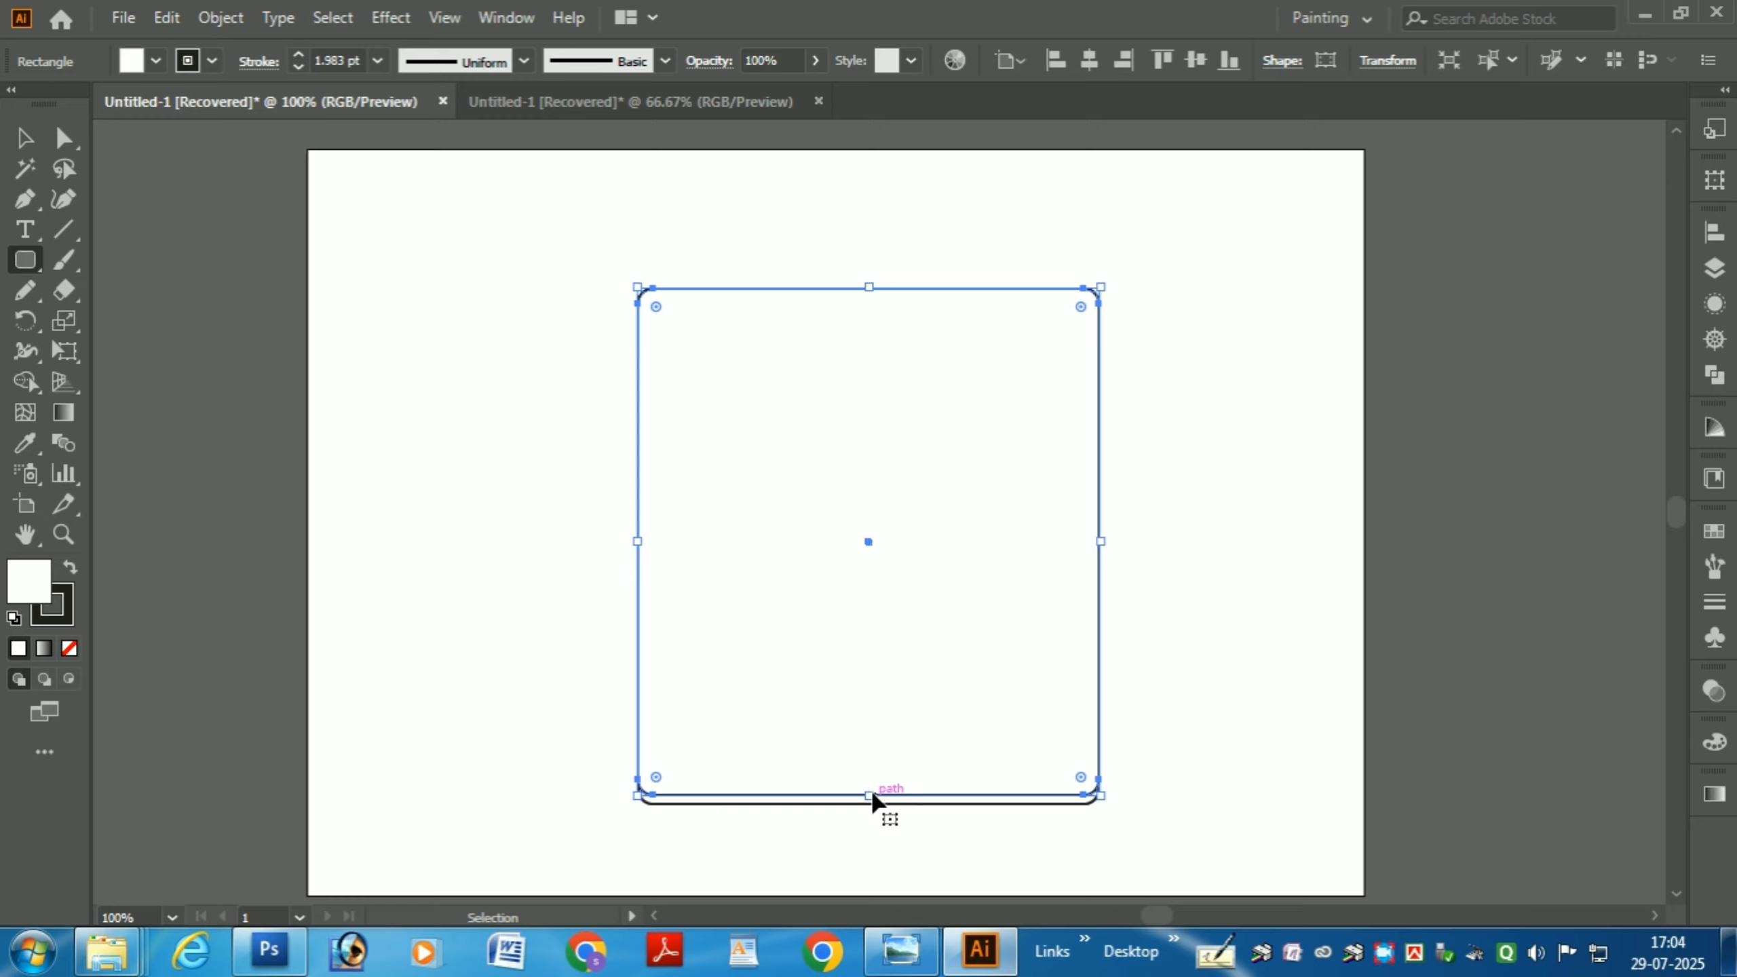
left_click_drag(873, 798, 873, 787)
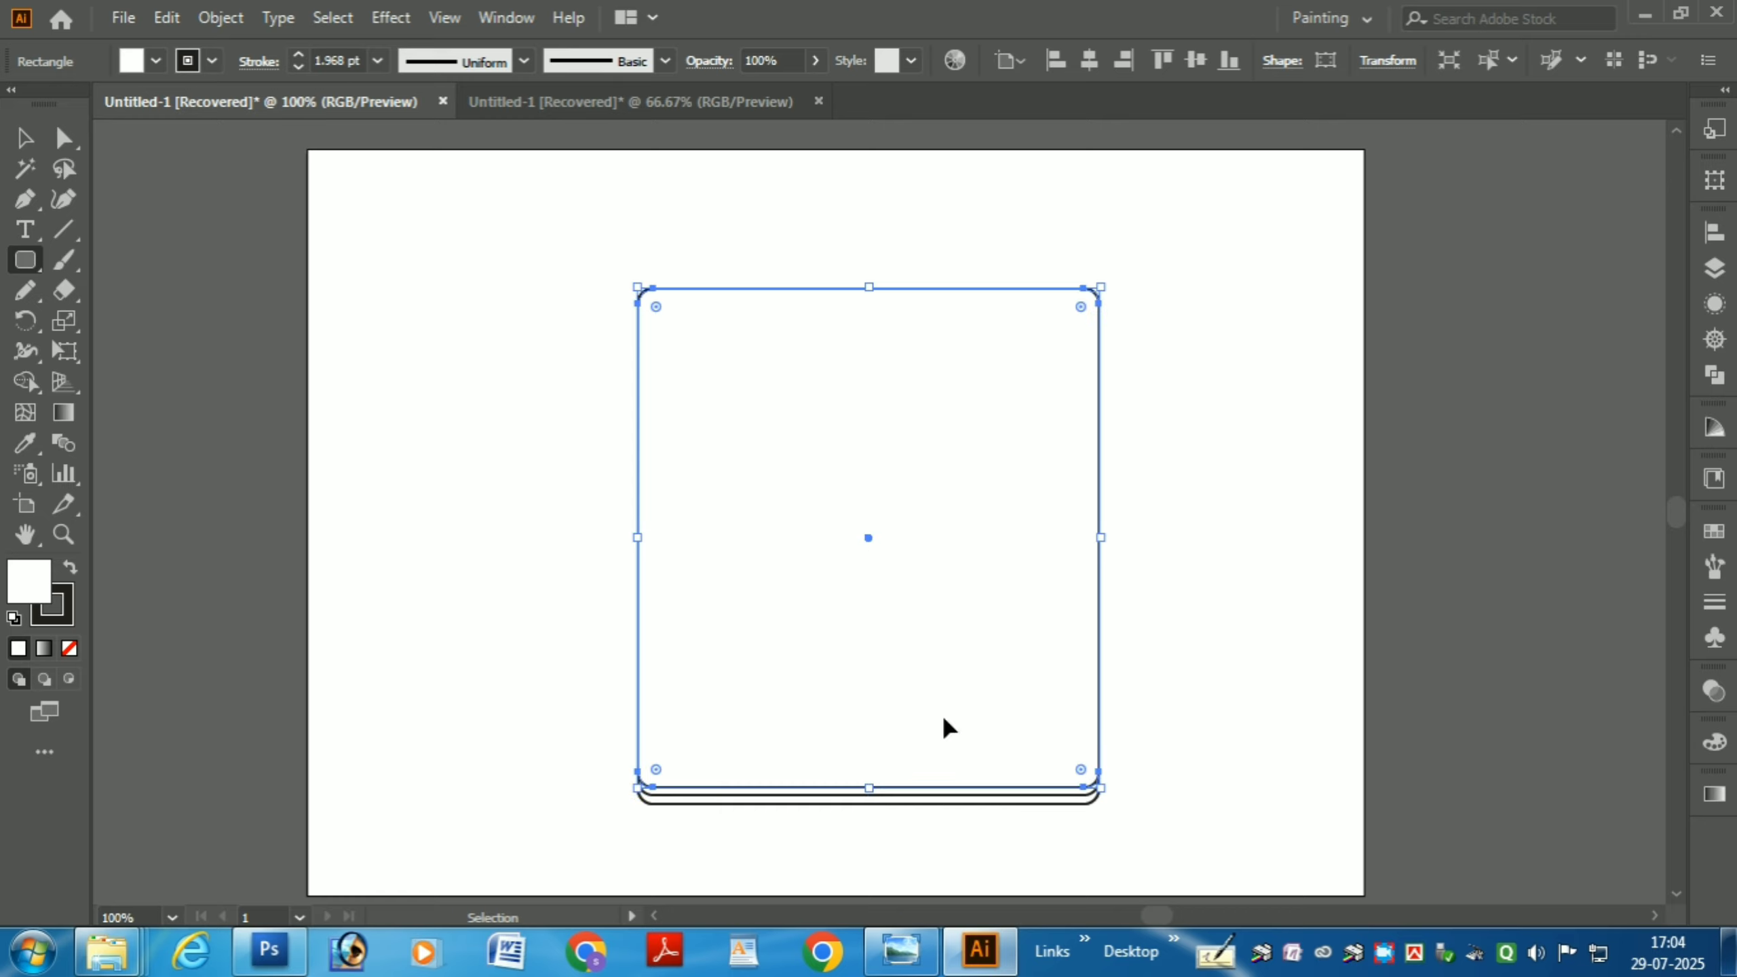
left_click_drag(868, 787, 870, 778)
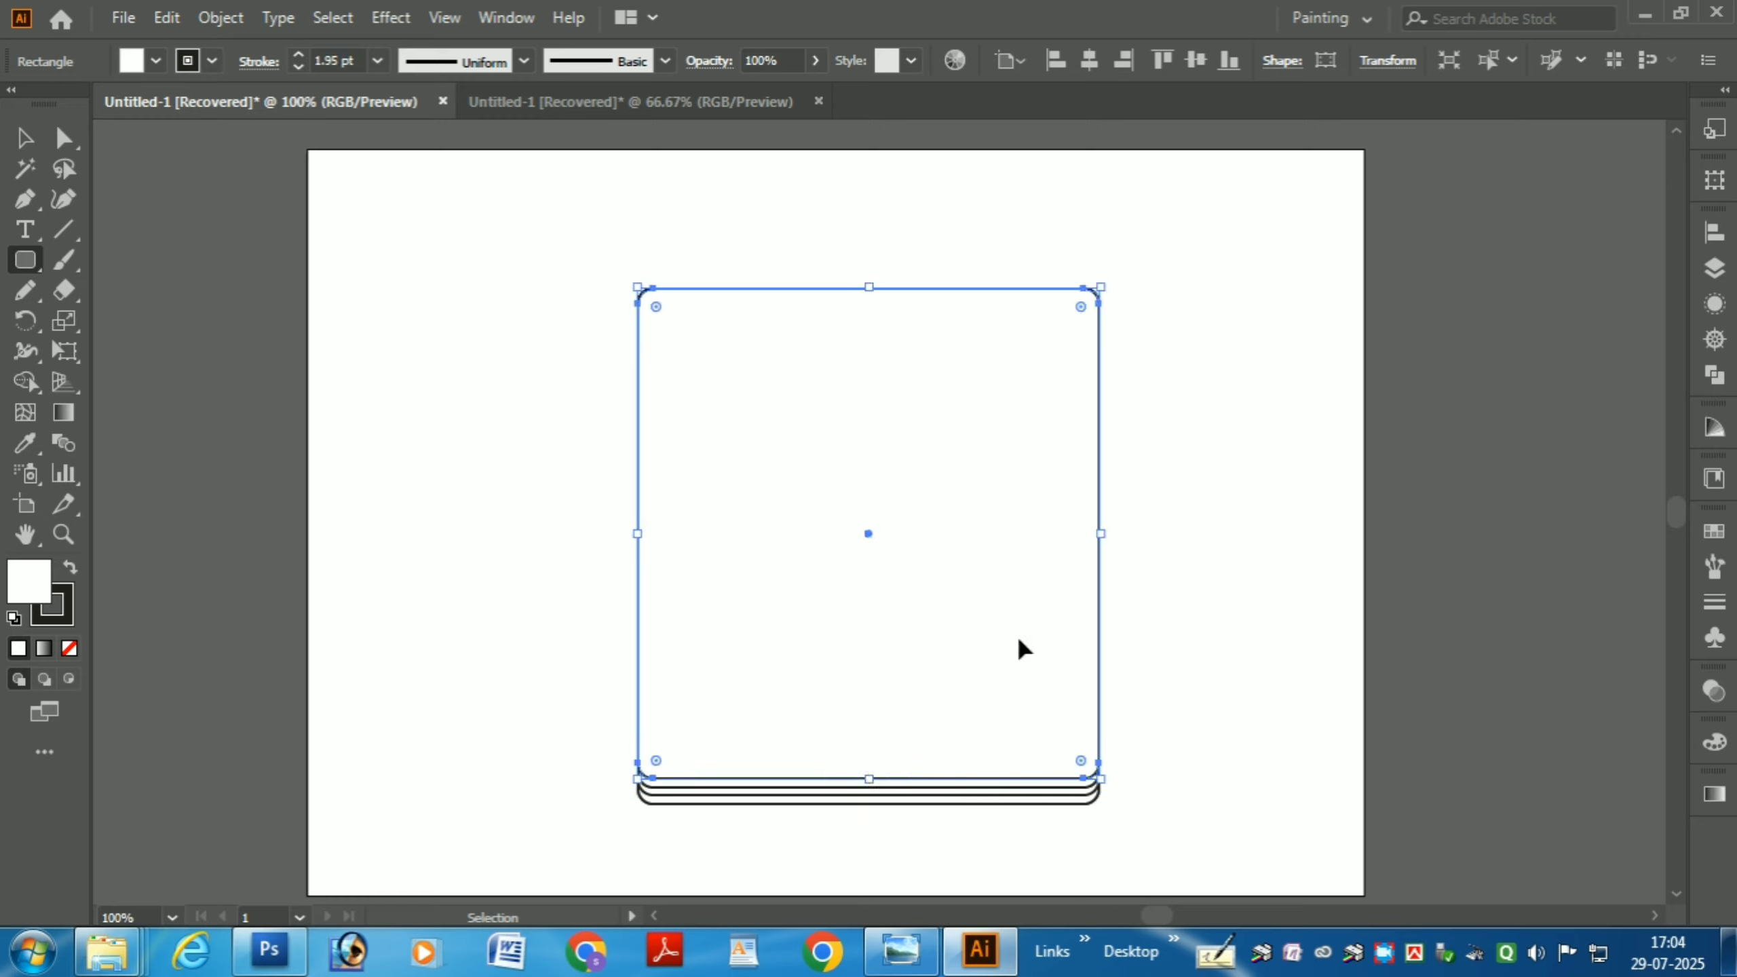
left_click_drag(873, 785, 869, 768)
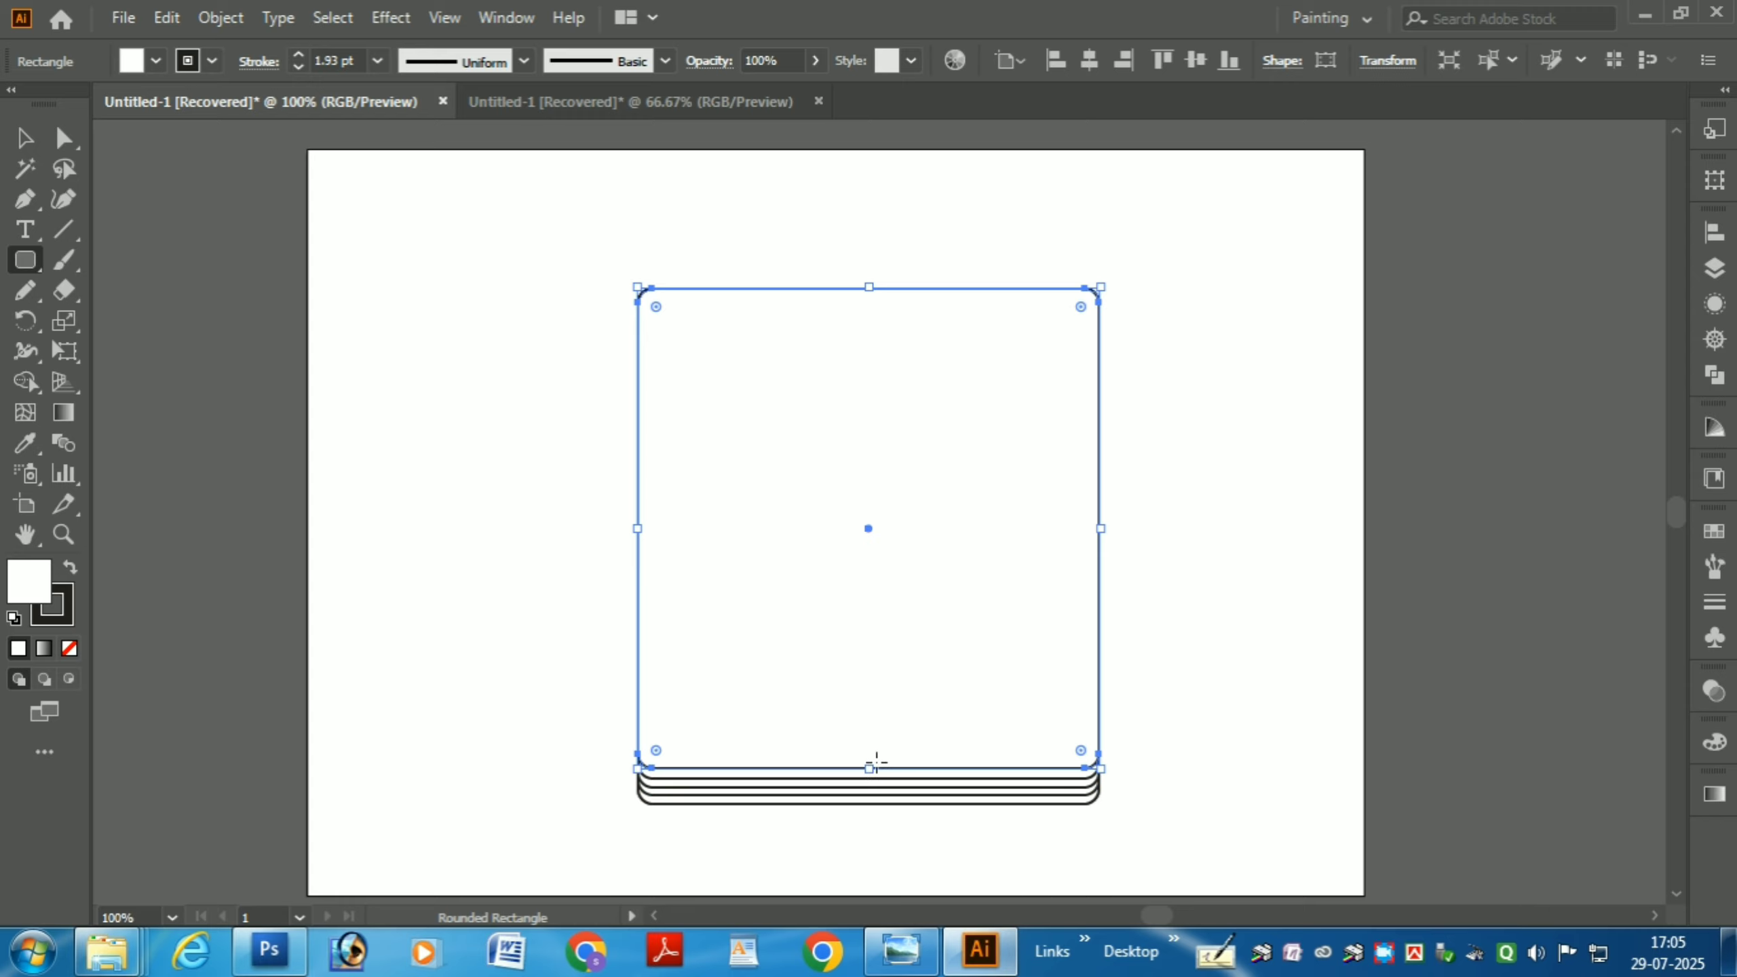
left_click_drag(872, 768, 877, 478)
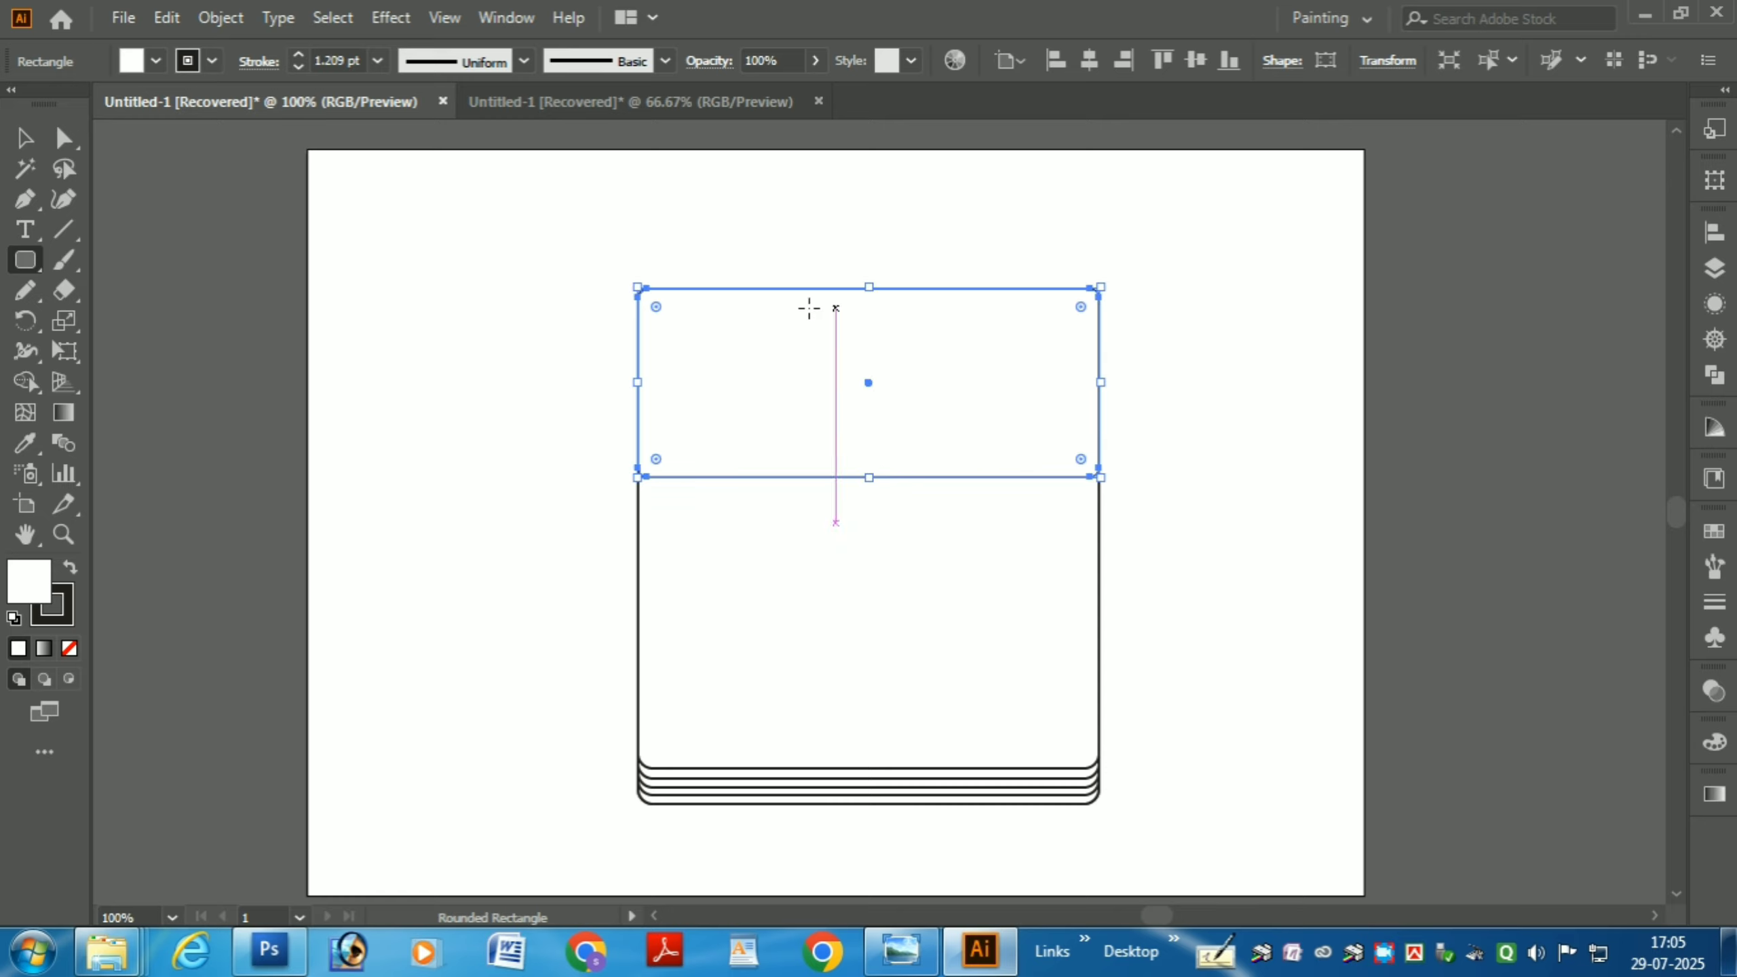
left_click(194, 62)
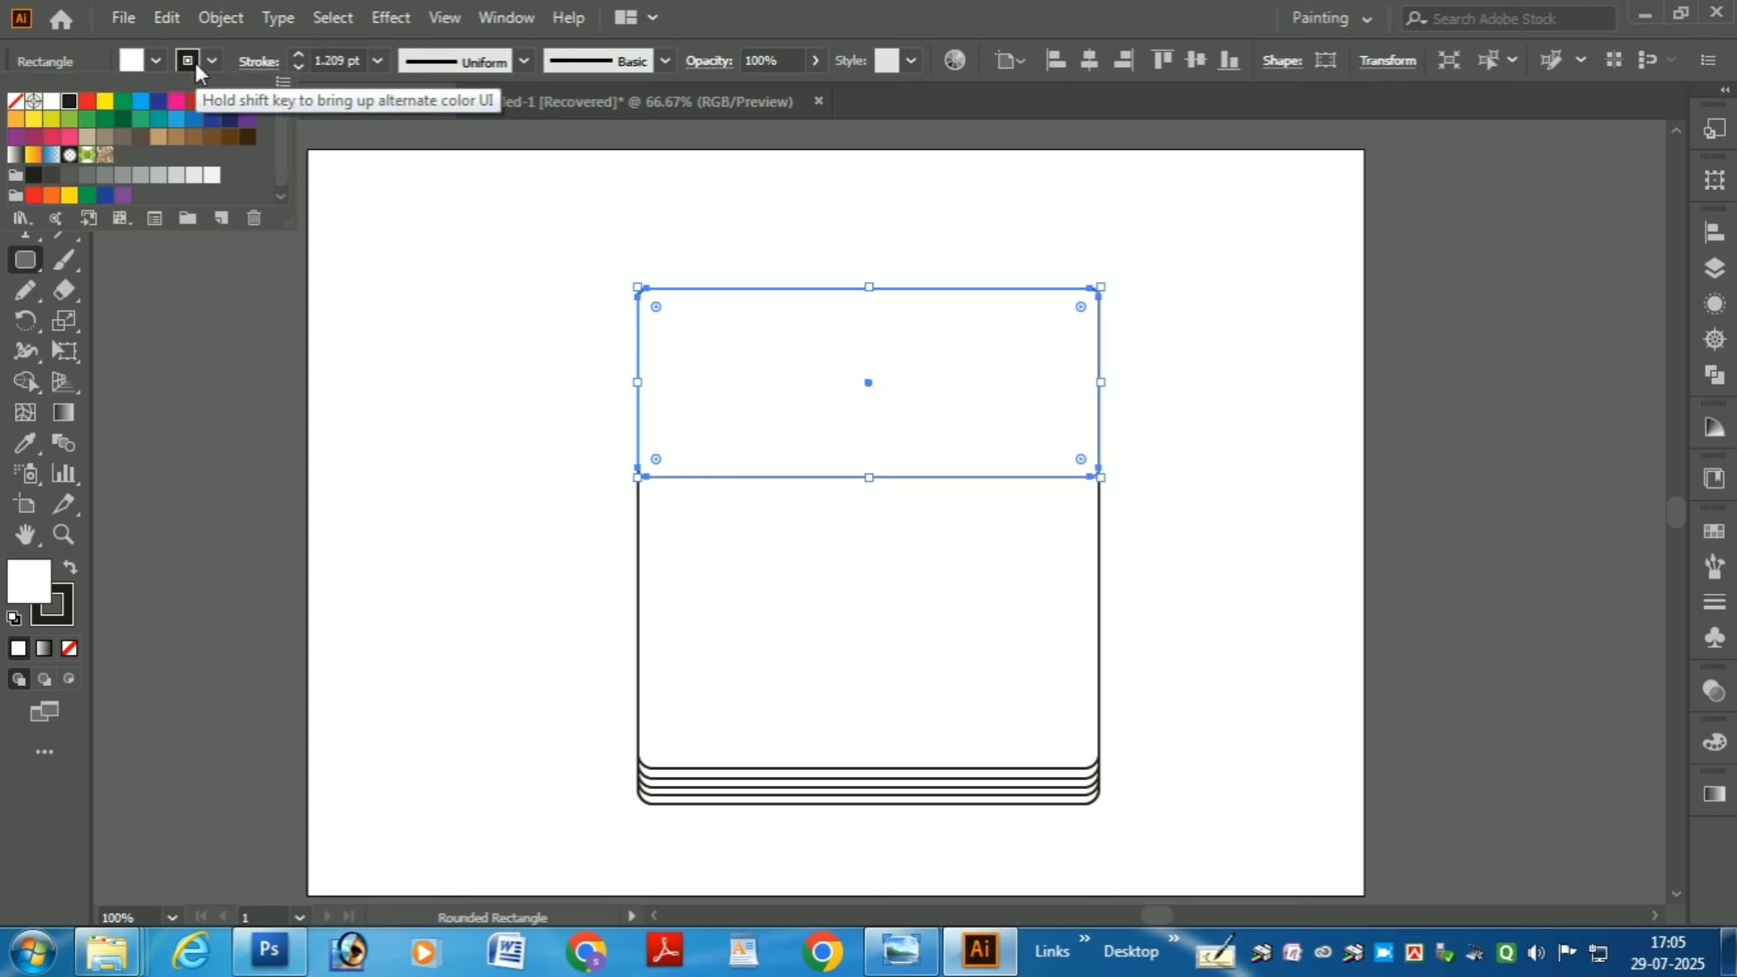
left_click(176, 104)
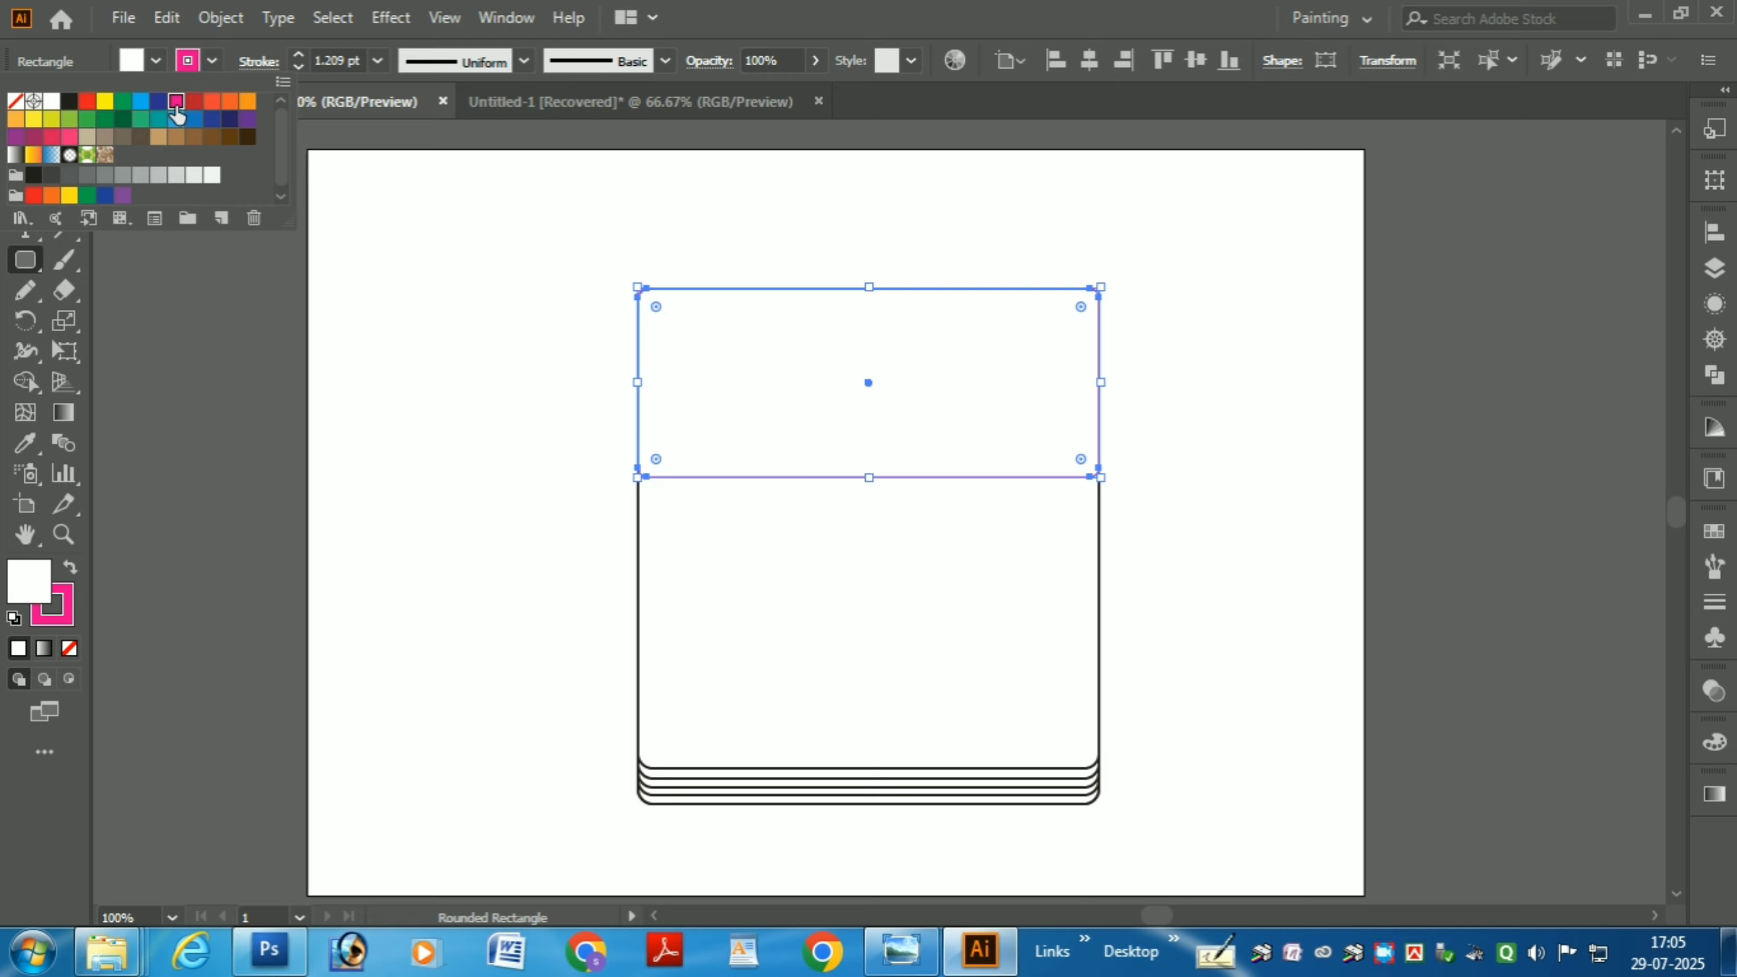
left_click(32, 102)
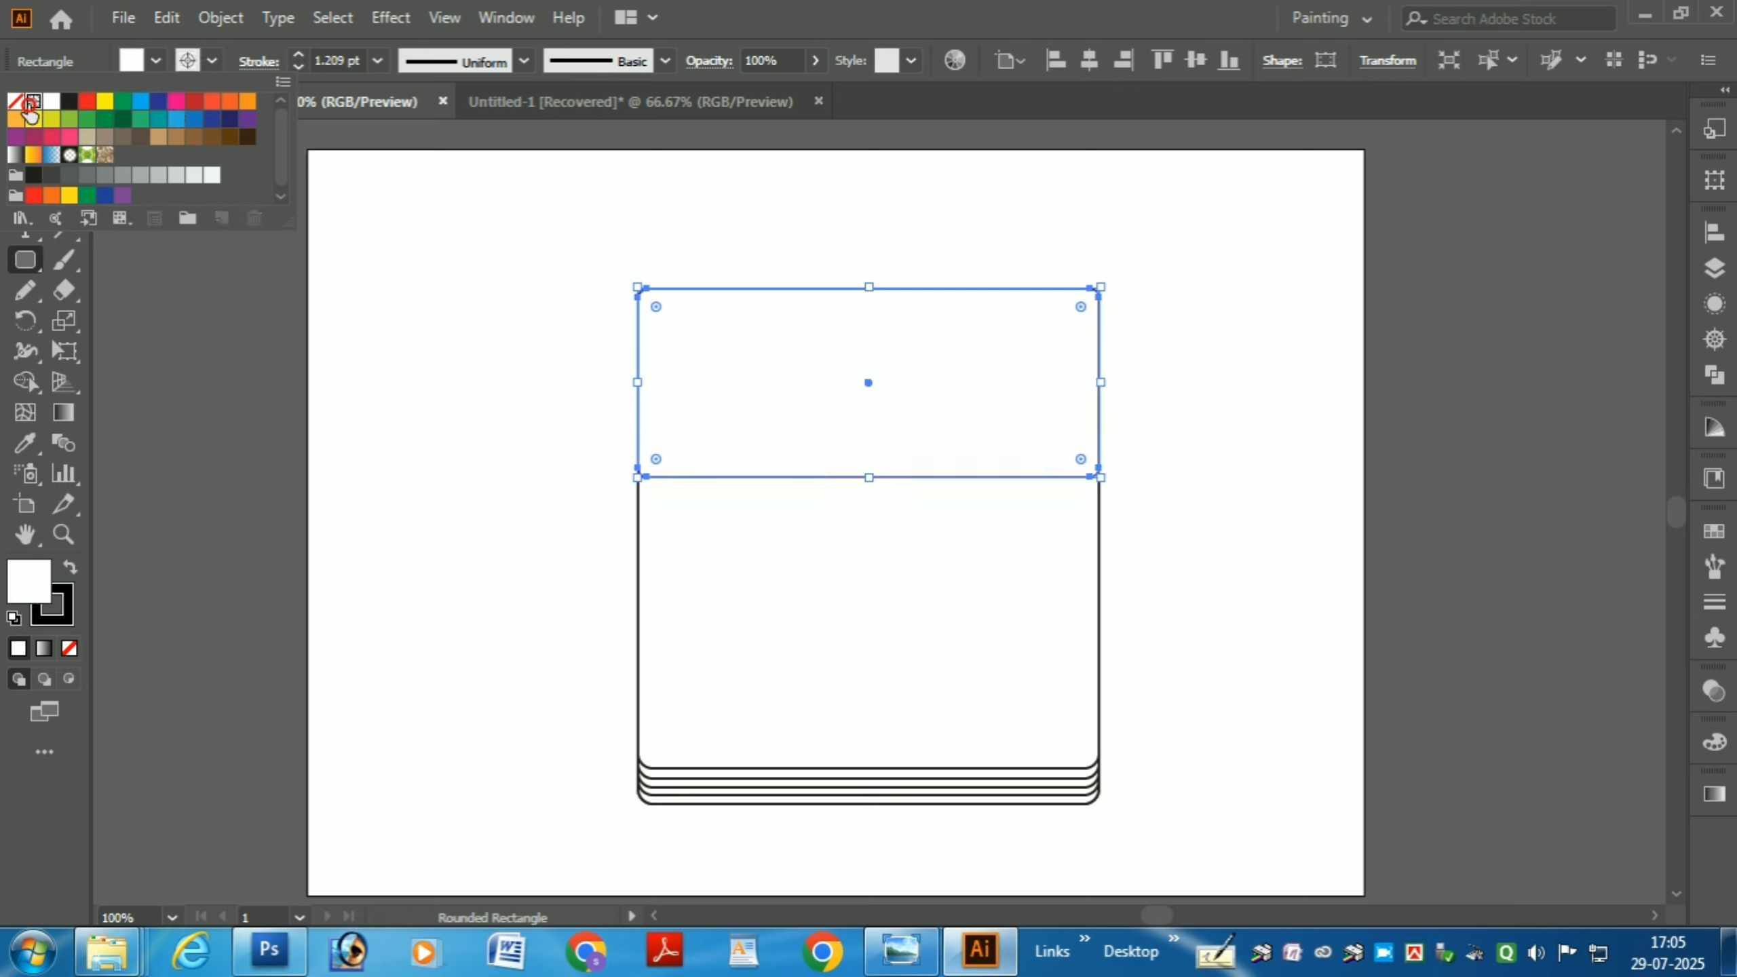
left_click(67, 104)
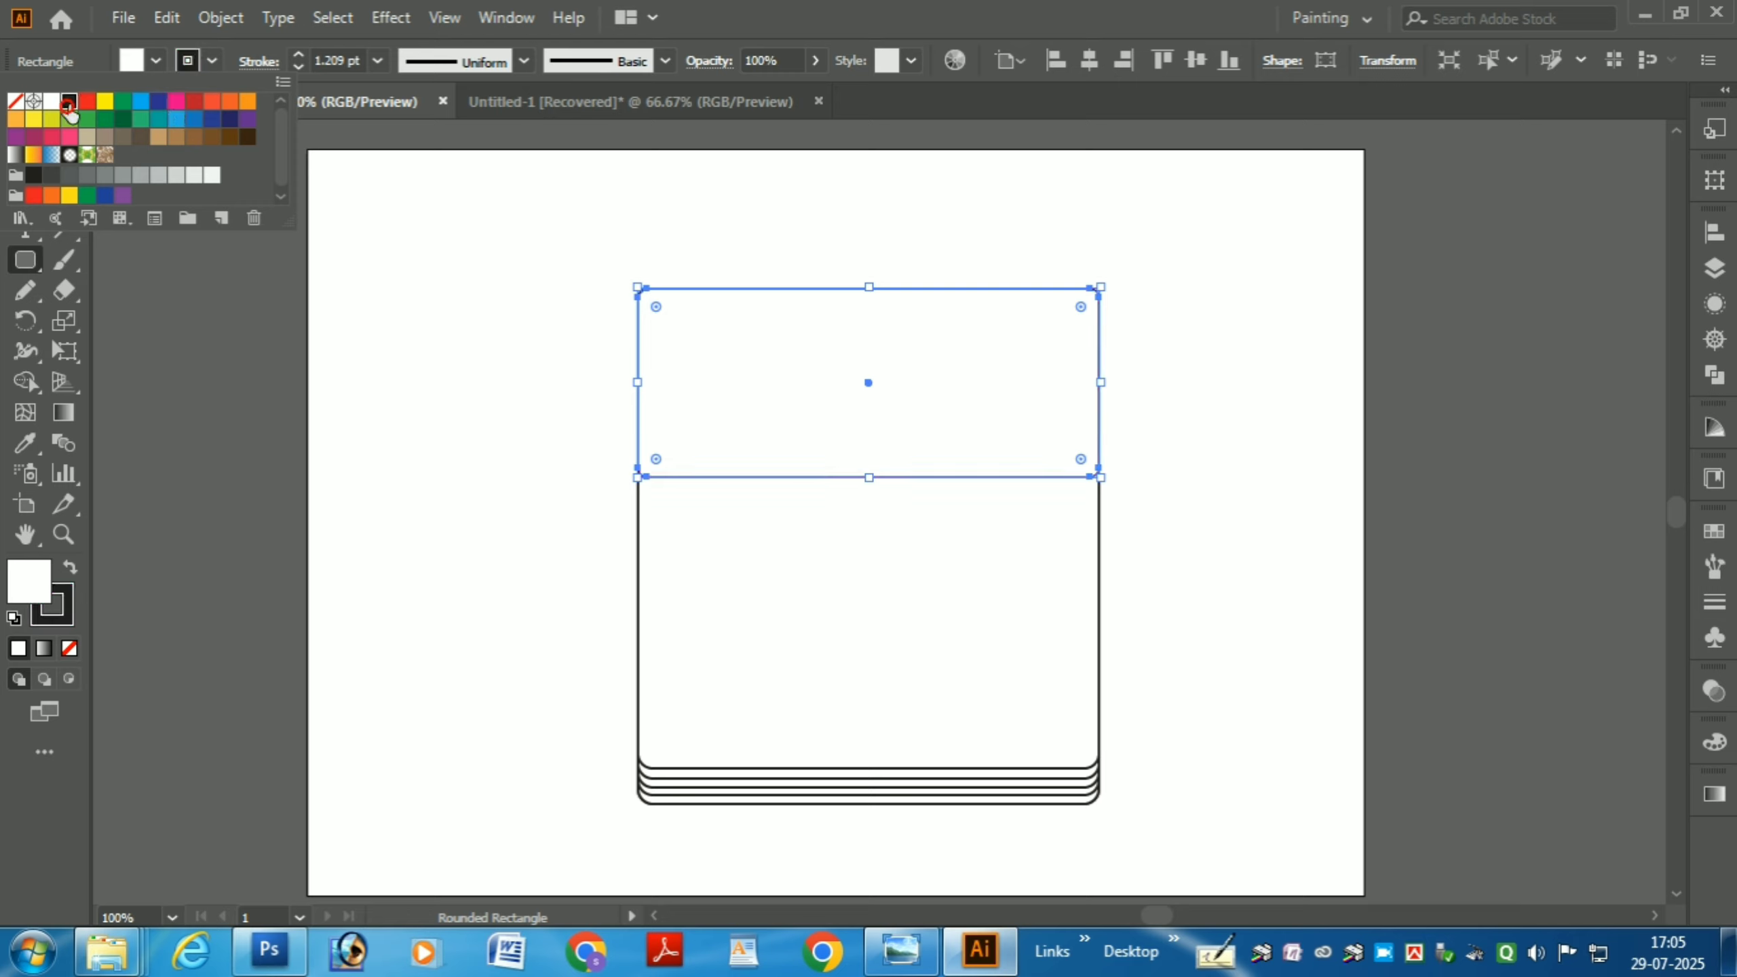
Step: Fill the shortened upper rectangle with the bright pink swatch and deselect it
left_click(156, 62)
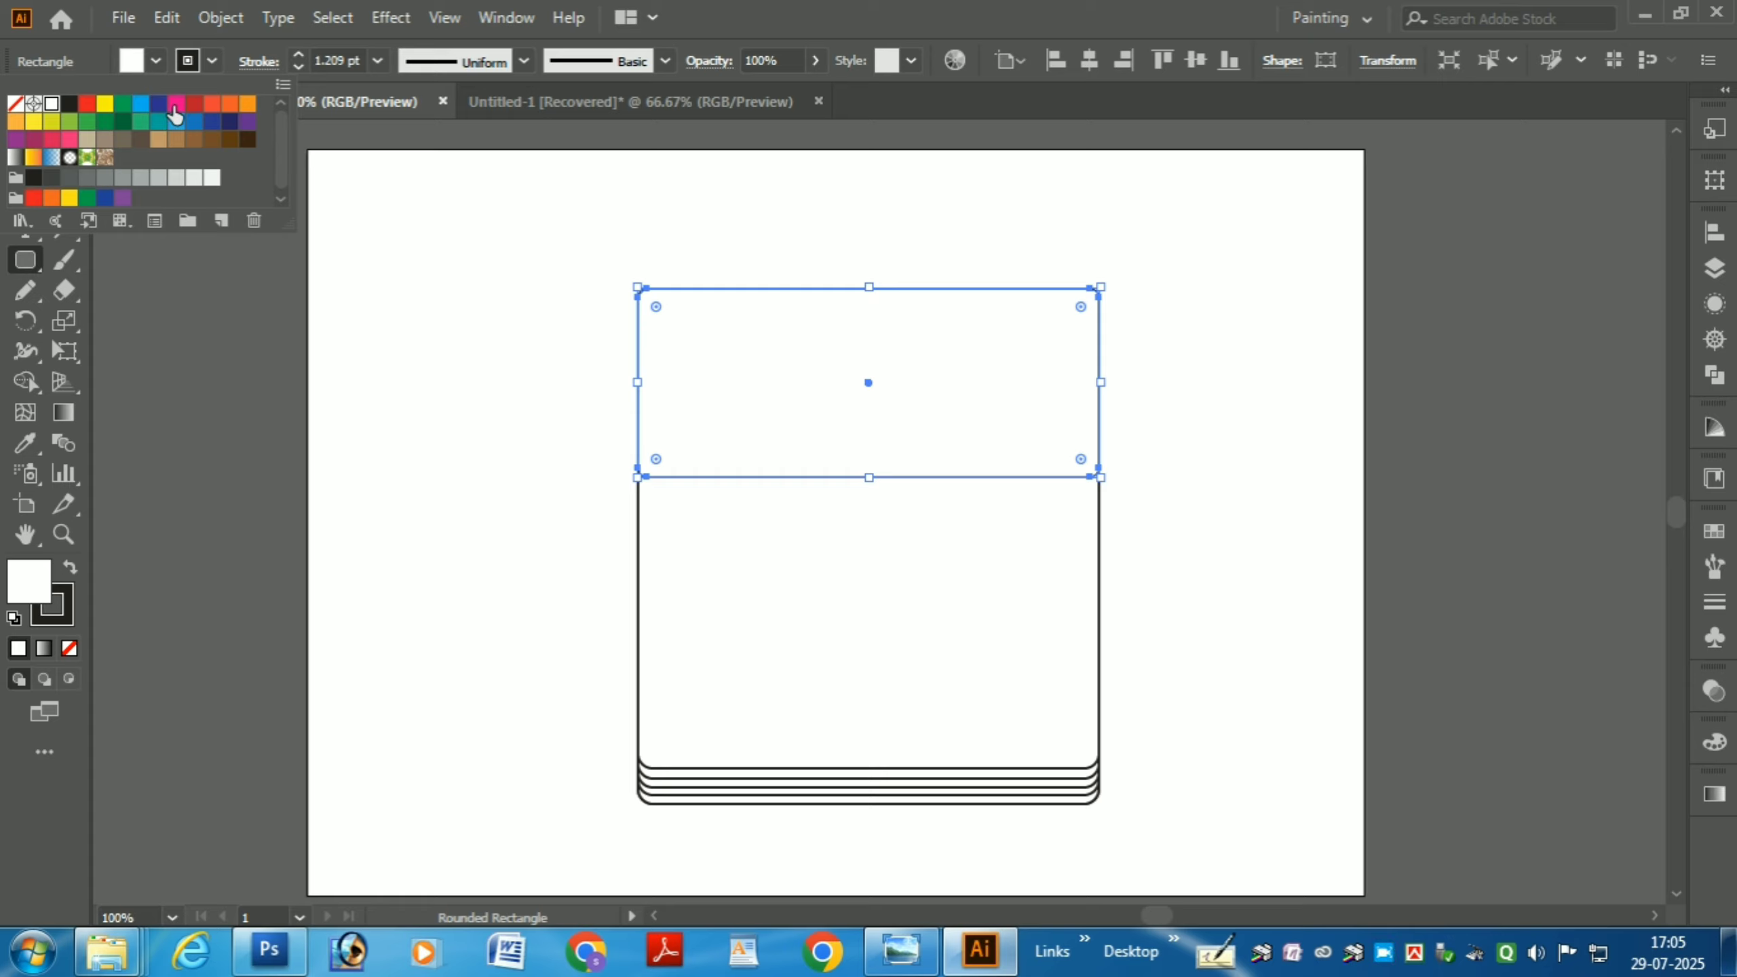
left_click(175, 109)
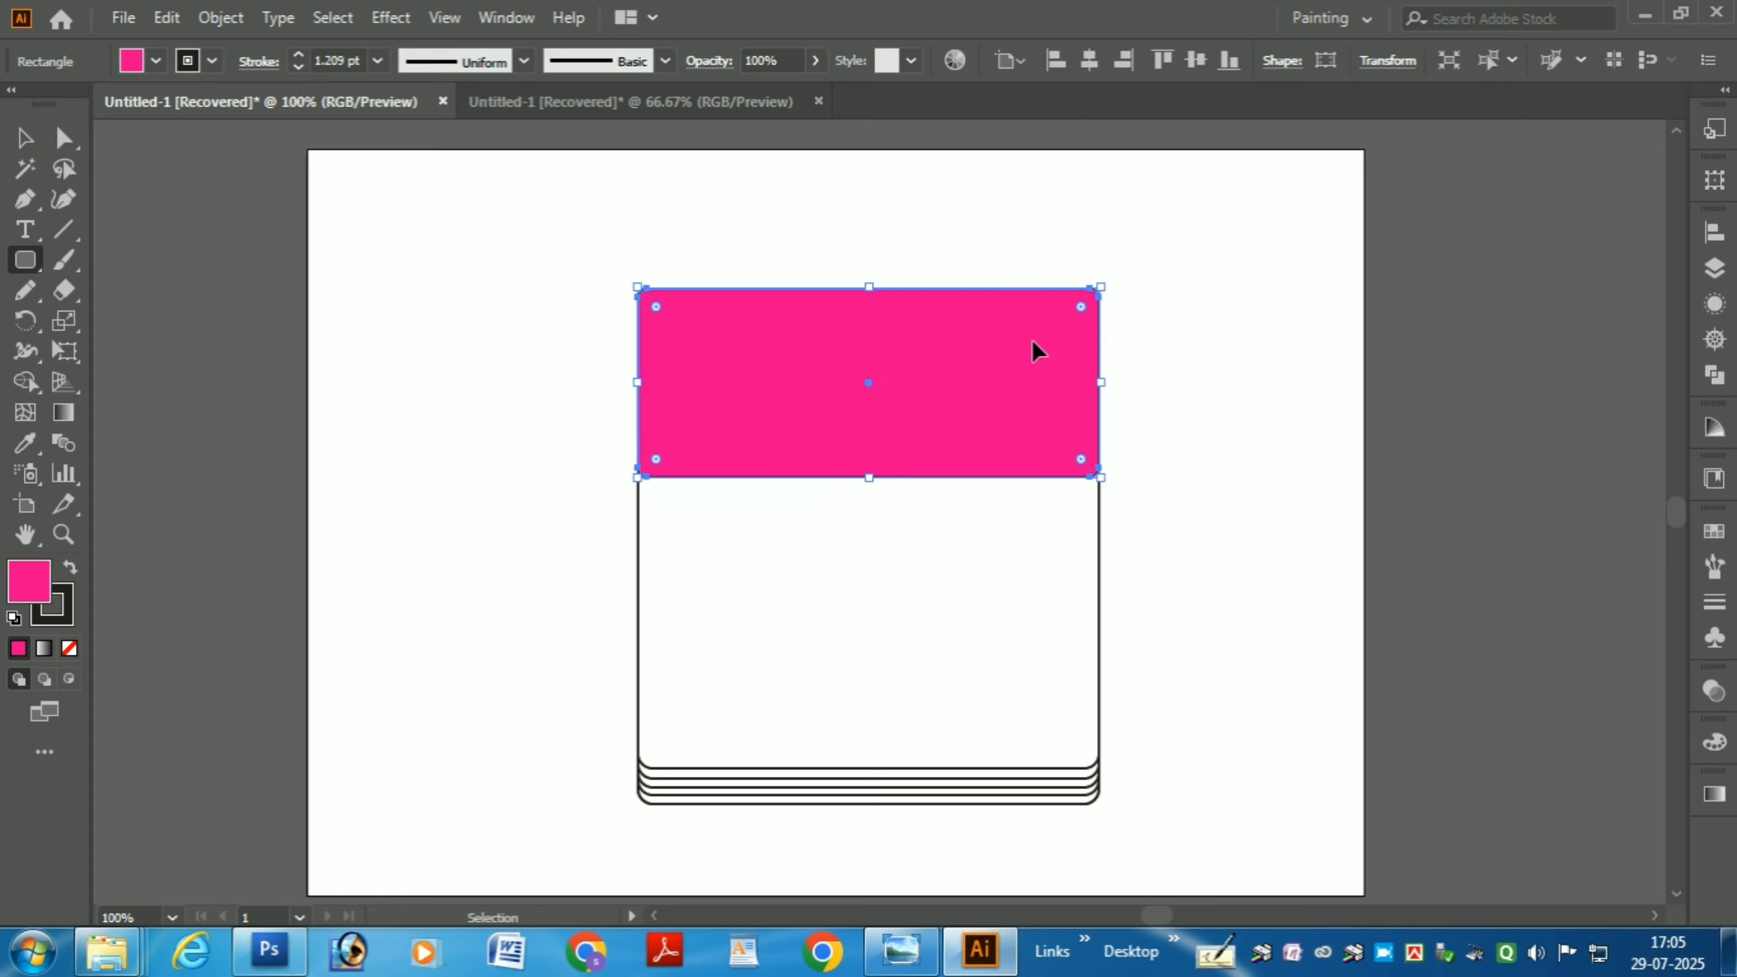
left_click(1205, 441, "ctrl")
Step: Draw a small white-filled circle with the Ellipse tool near the pink header's upper-left corner
scroll(886, 252, "up", 3)
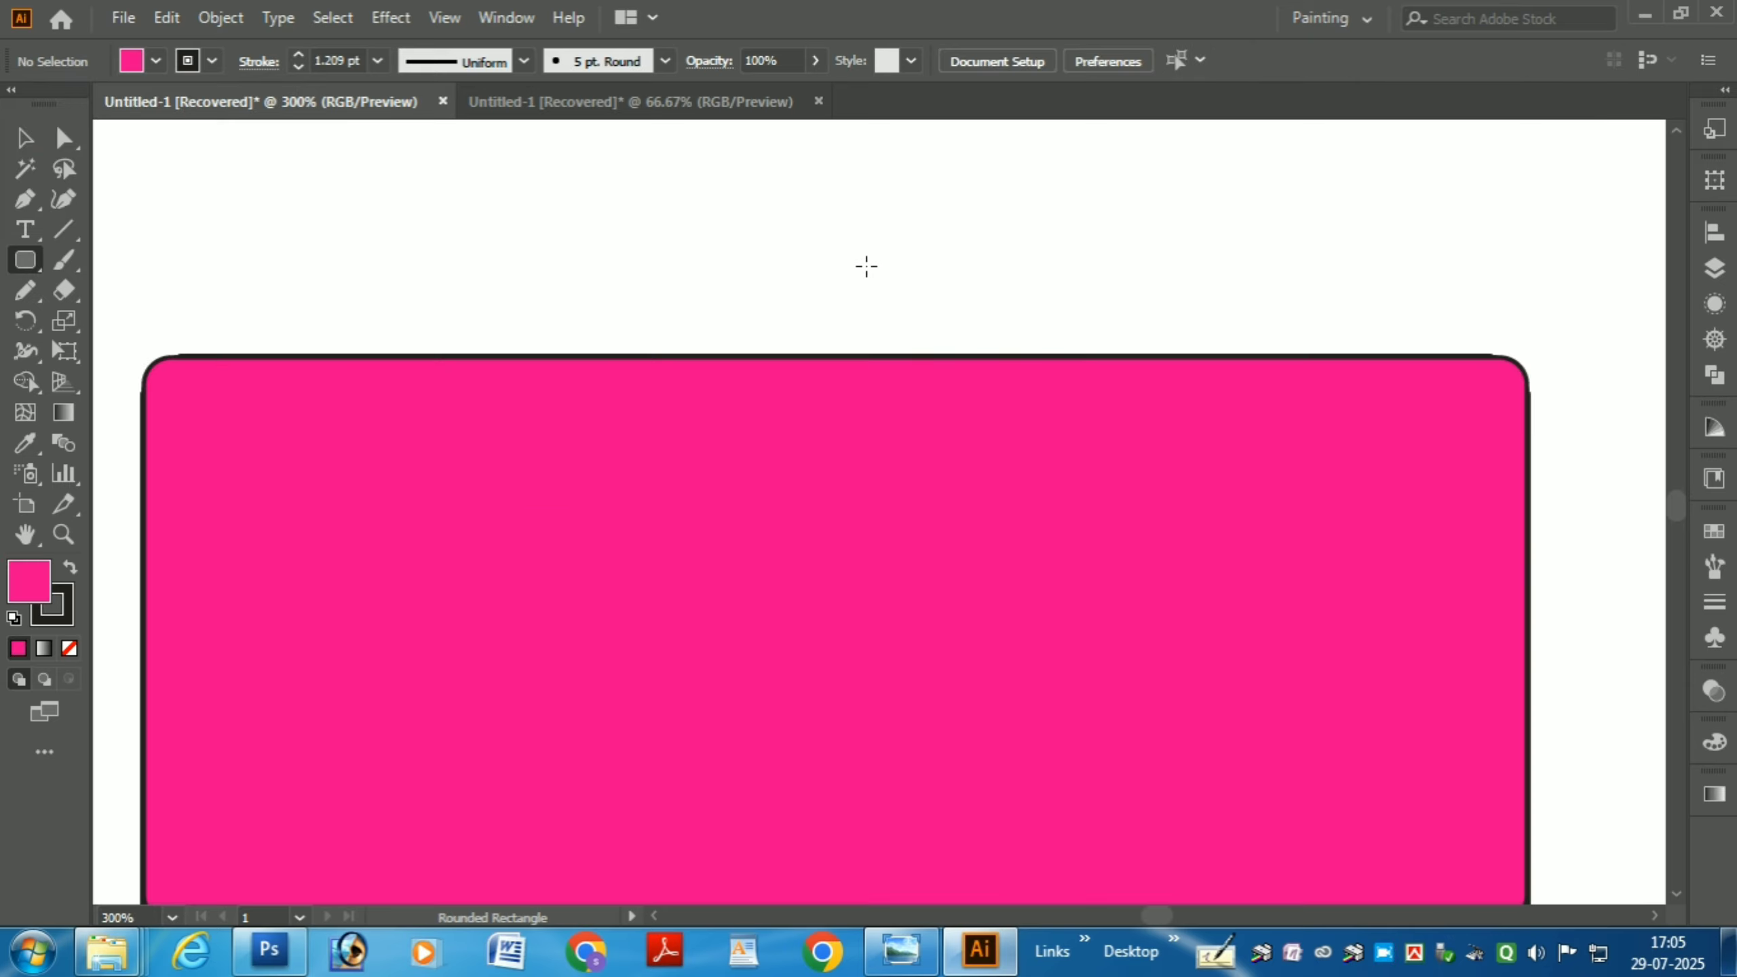
left_click_drag(22, 263, 97, 321)
left_click_drag(372, 449, 513, 339)
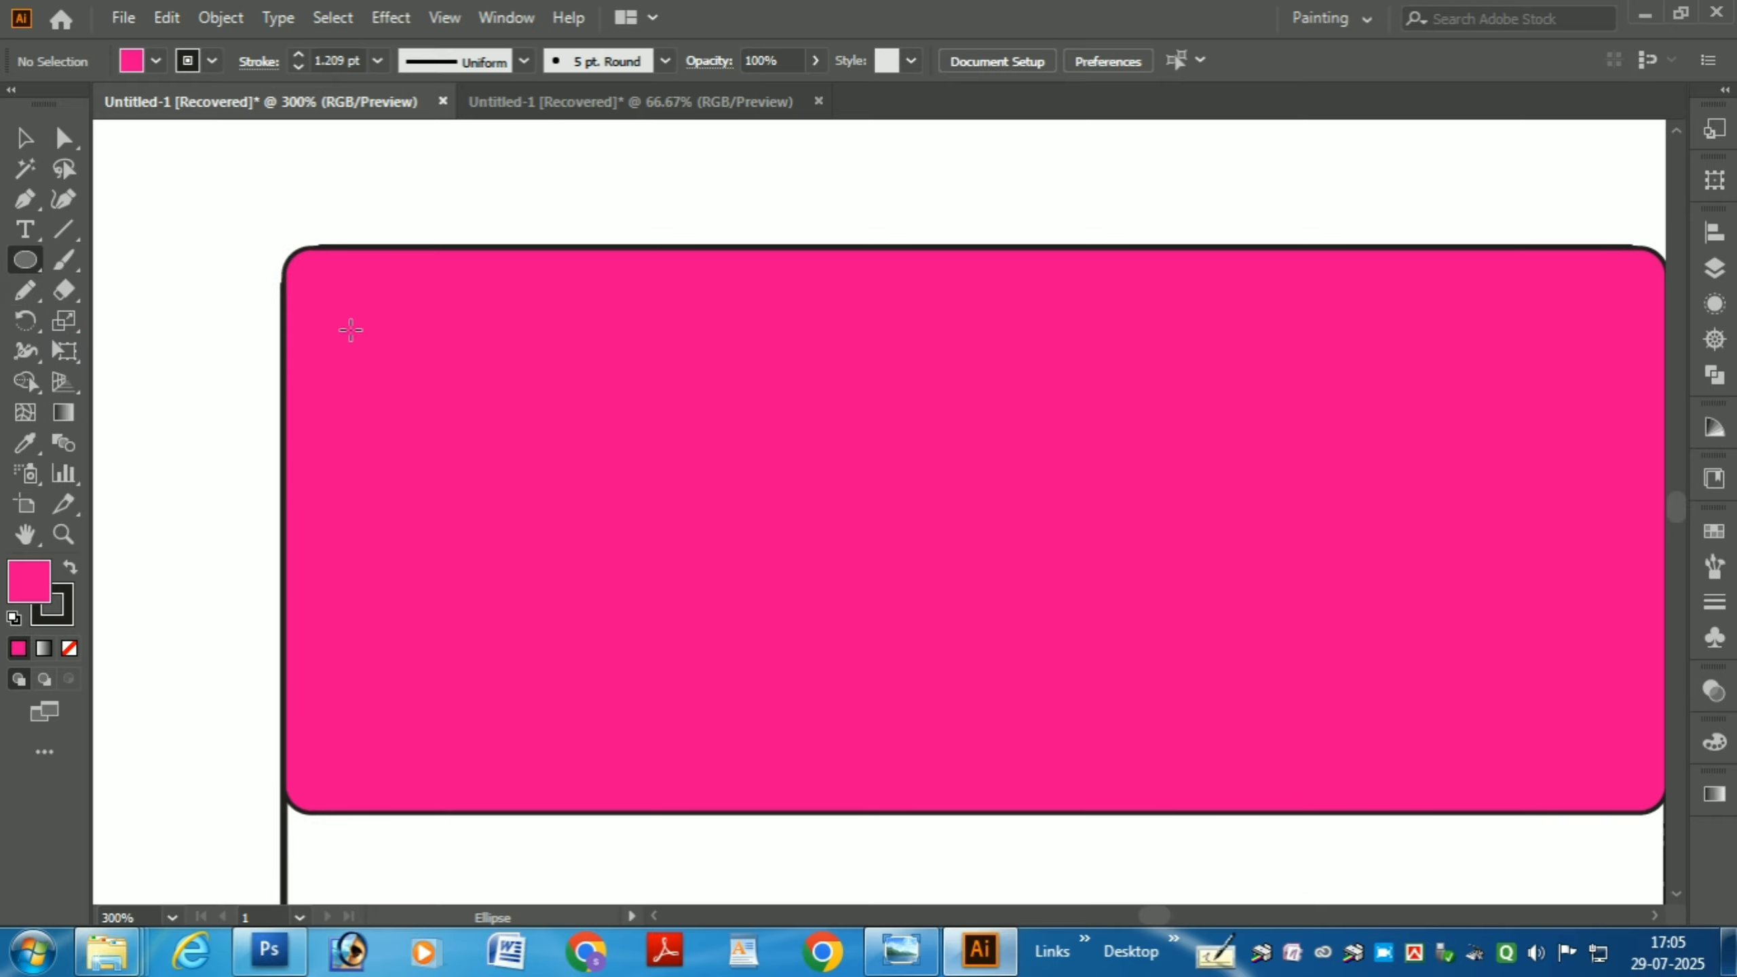
left_click_drag(339, 305, 448, 415)
left_click(156, 60)
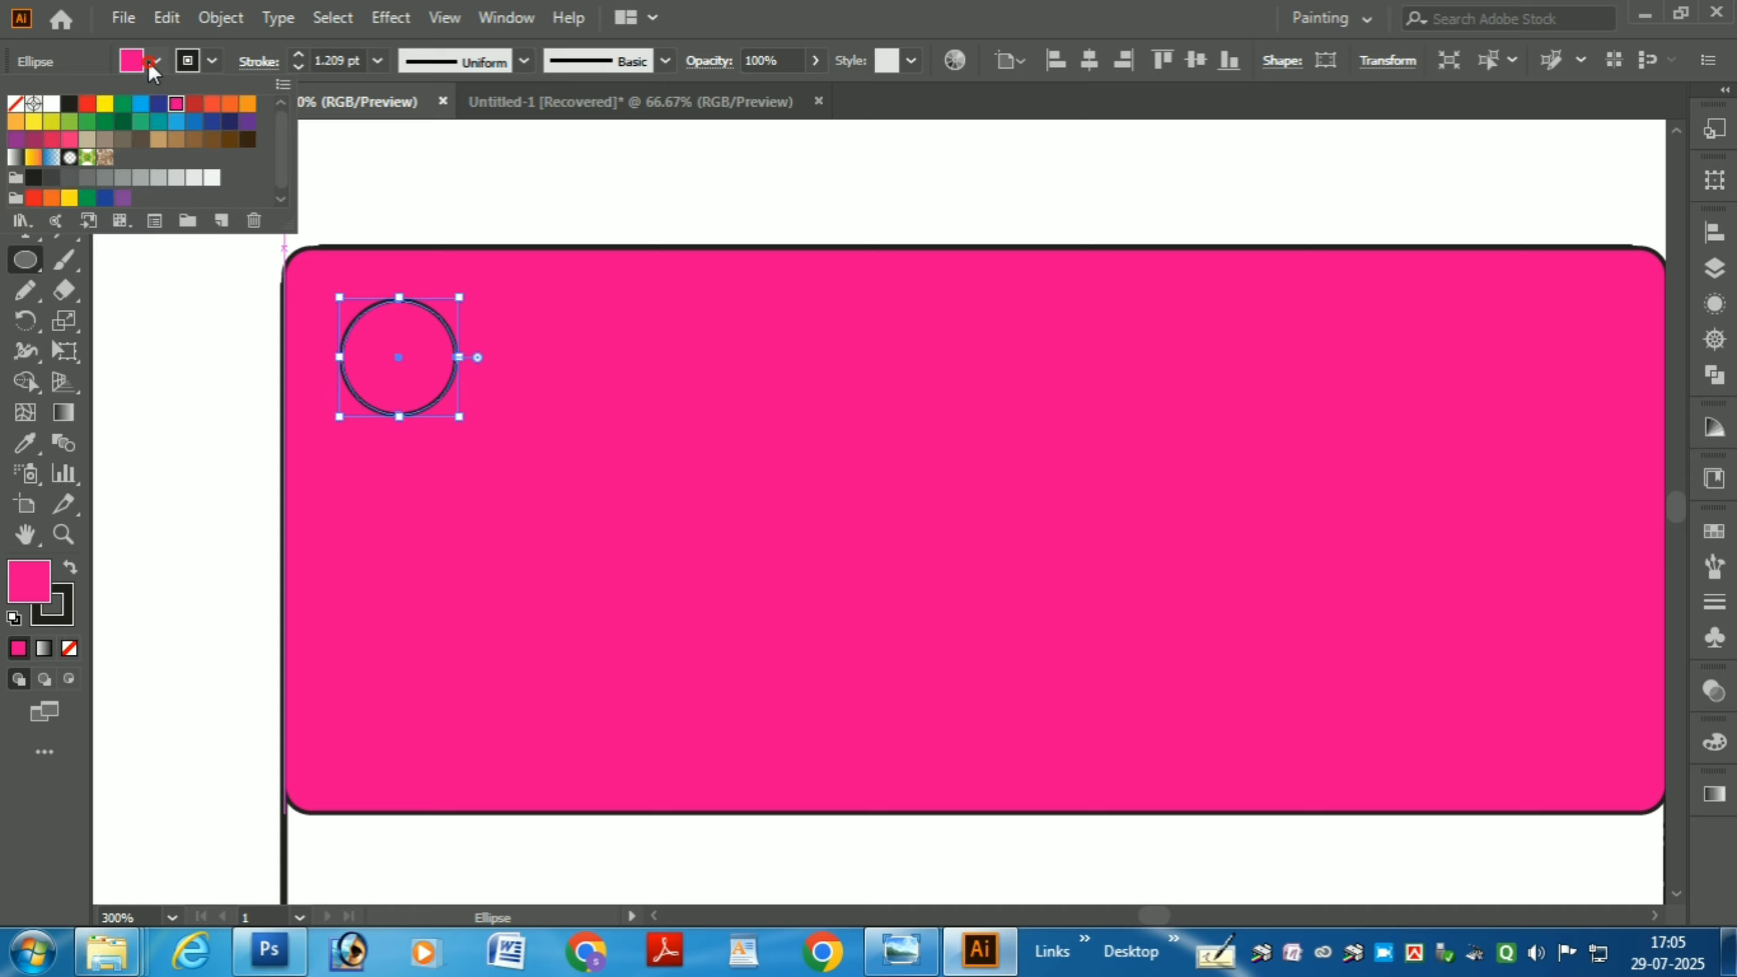
left_click(52, 103)
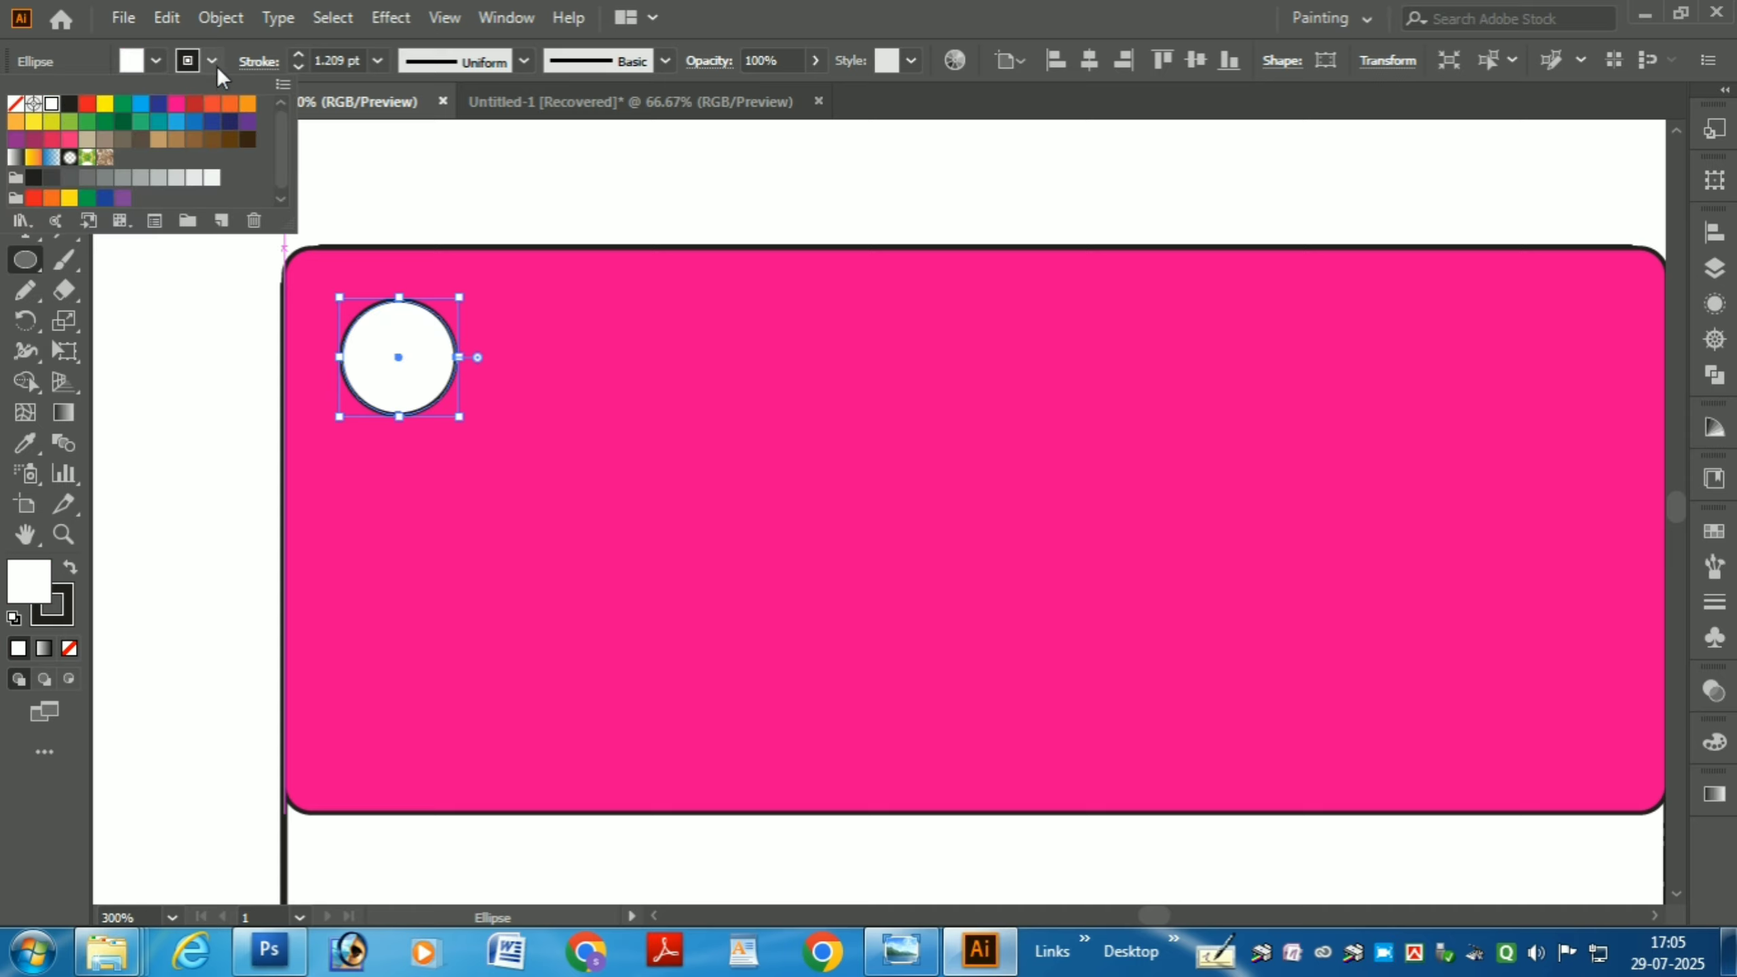
left_click(413, 350)
left_click(521, 202, "ctrl")
Step: Draw a narrow upright rectangle from above the pink header down into the white circle, and fully round its corners
left_click_drag(429, 172, 426, 287)
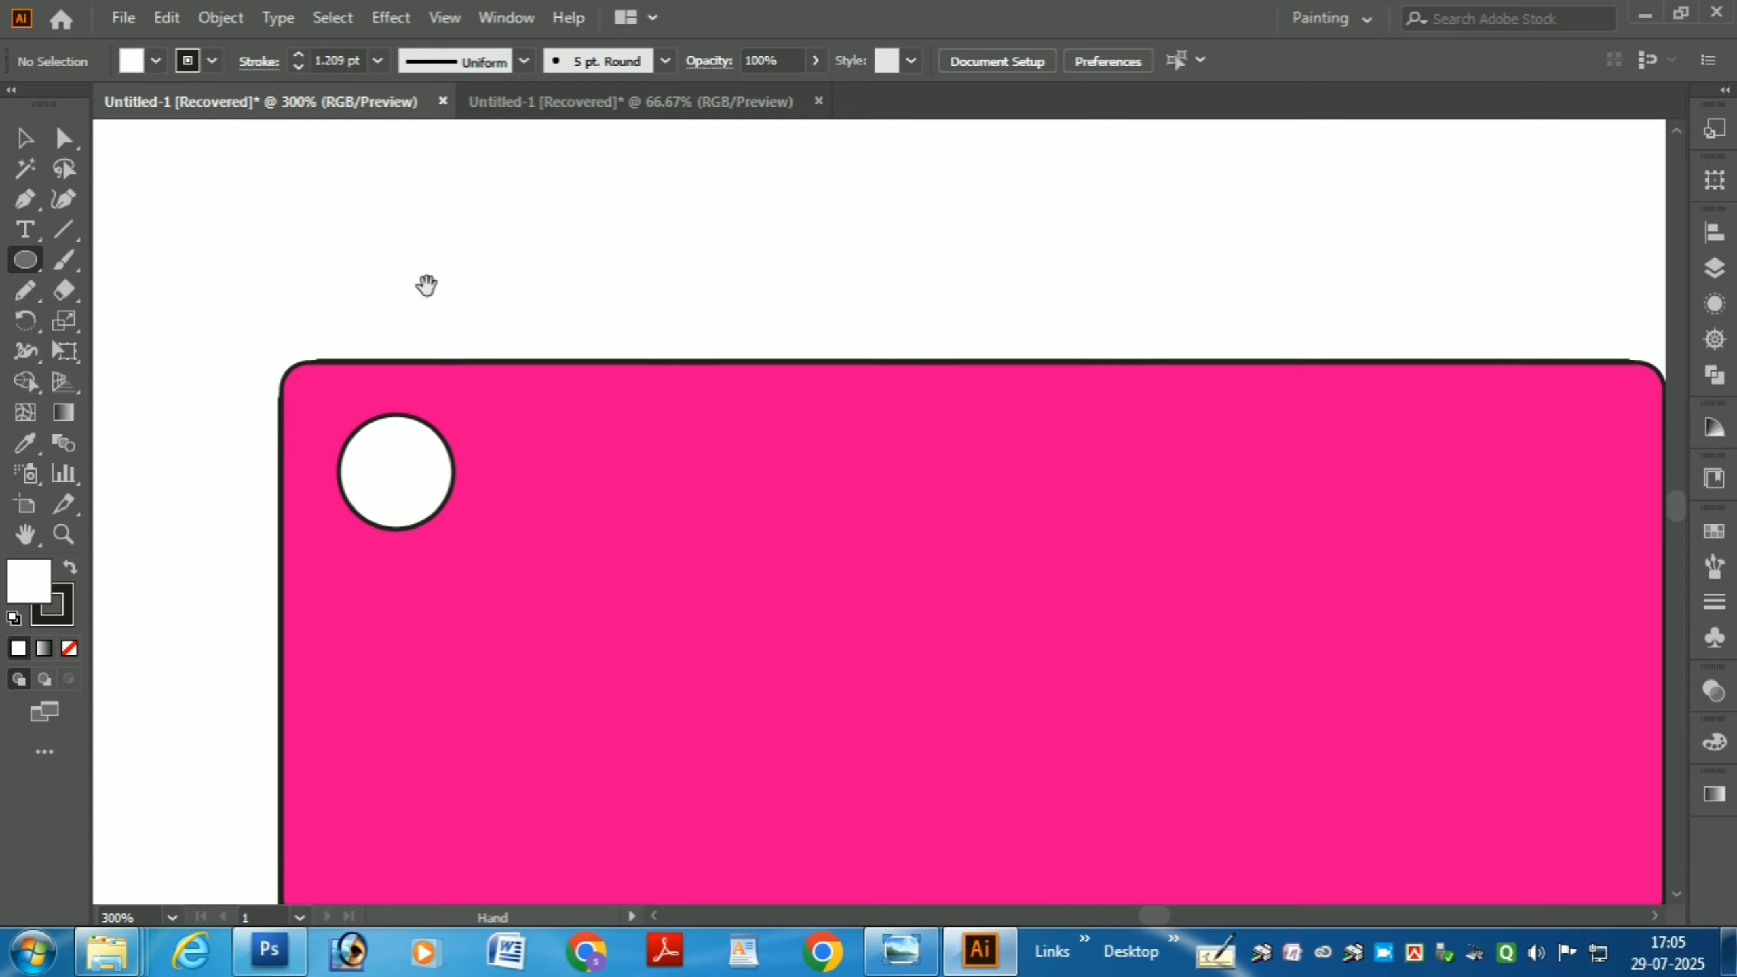
left_click(38, 259)
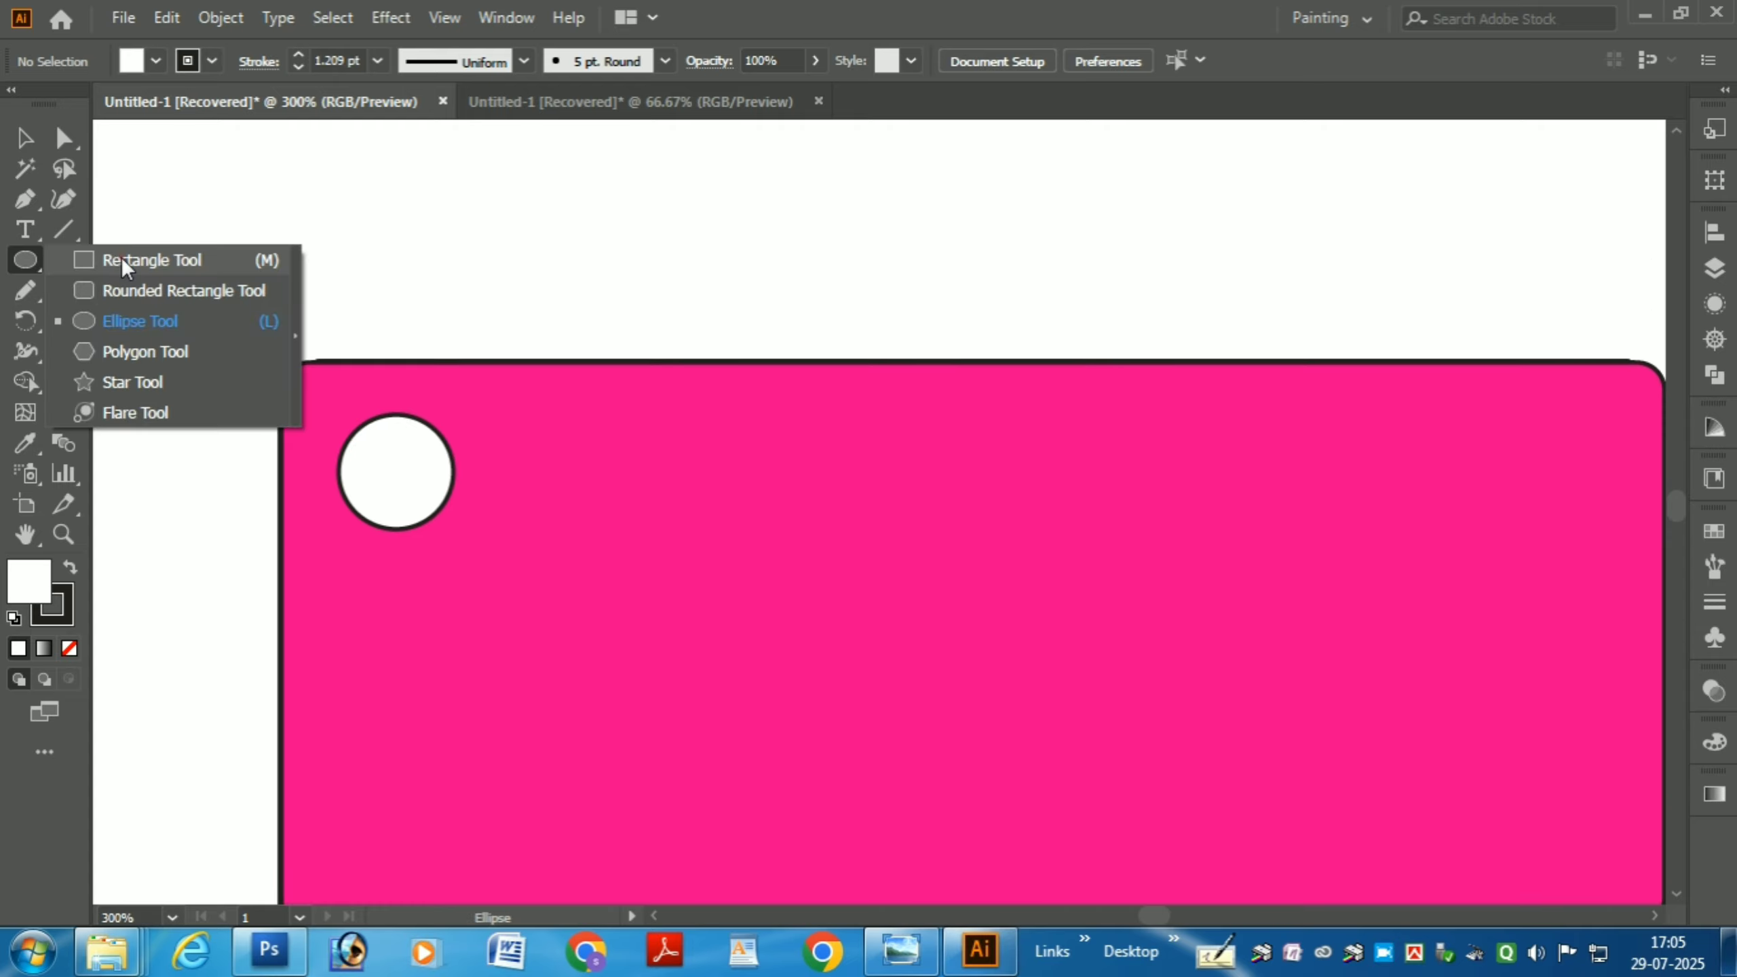
left_click(122, 258)
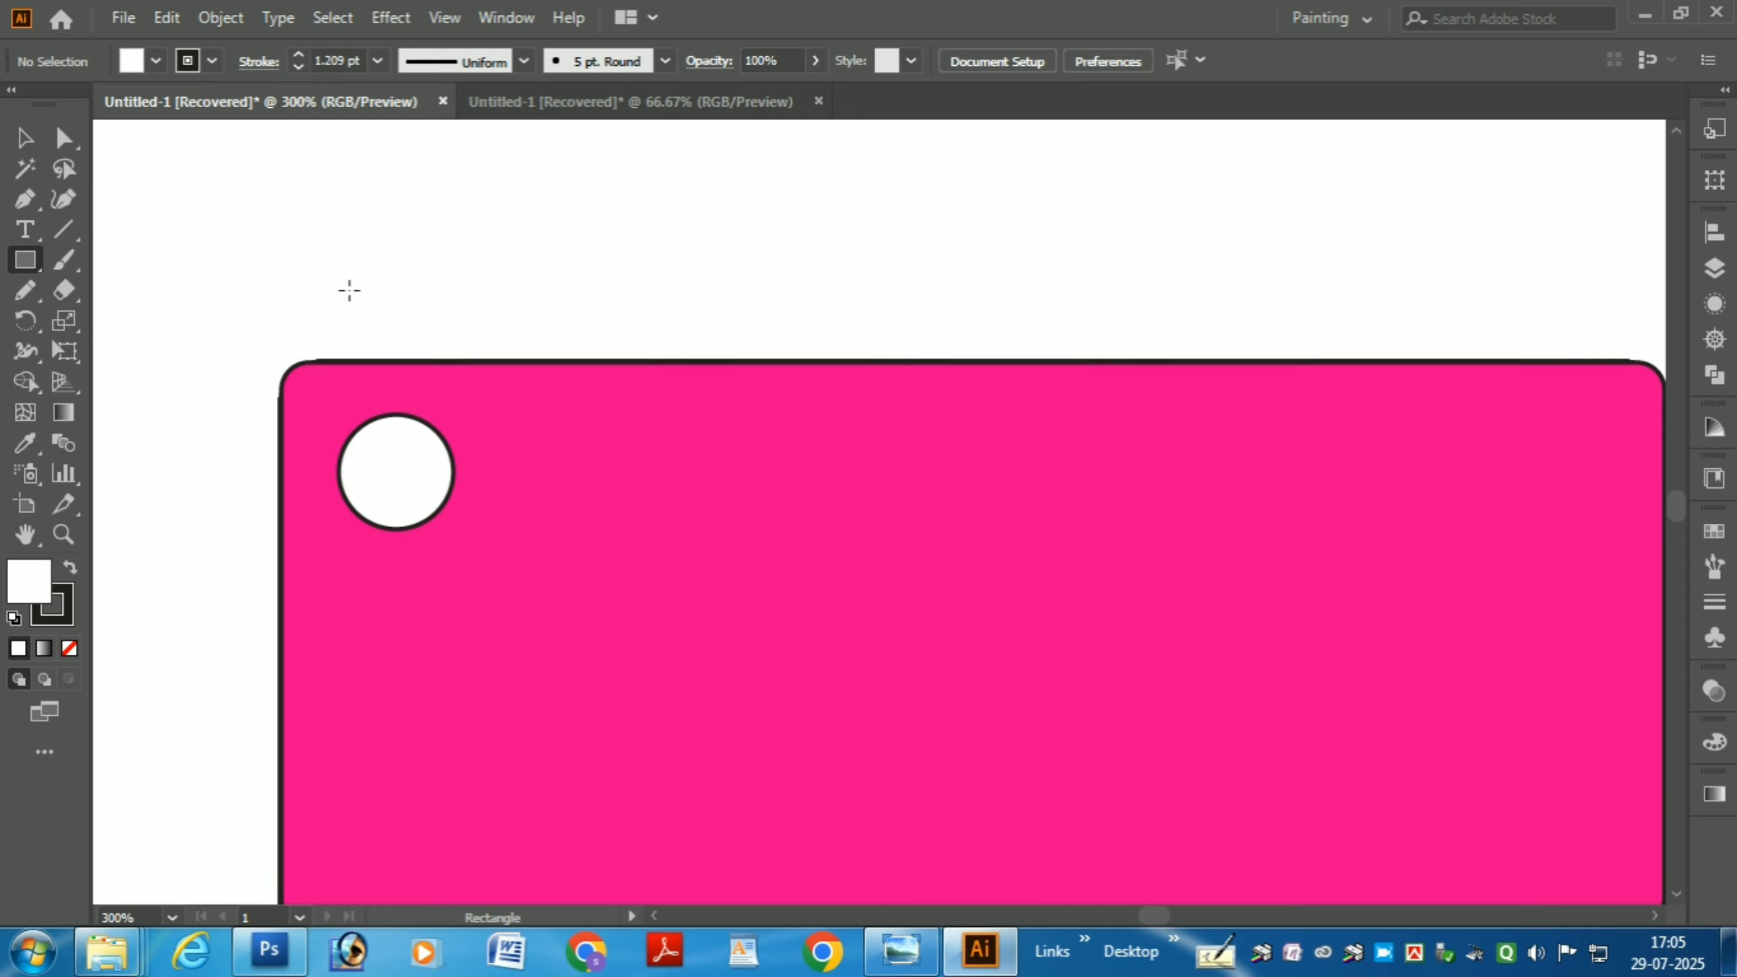
mouse_move(349, 290)
left_mouse_down()
mouse_move(434, 445)
mouse_move(435, 492)
left_mouse_up()
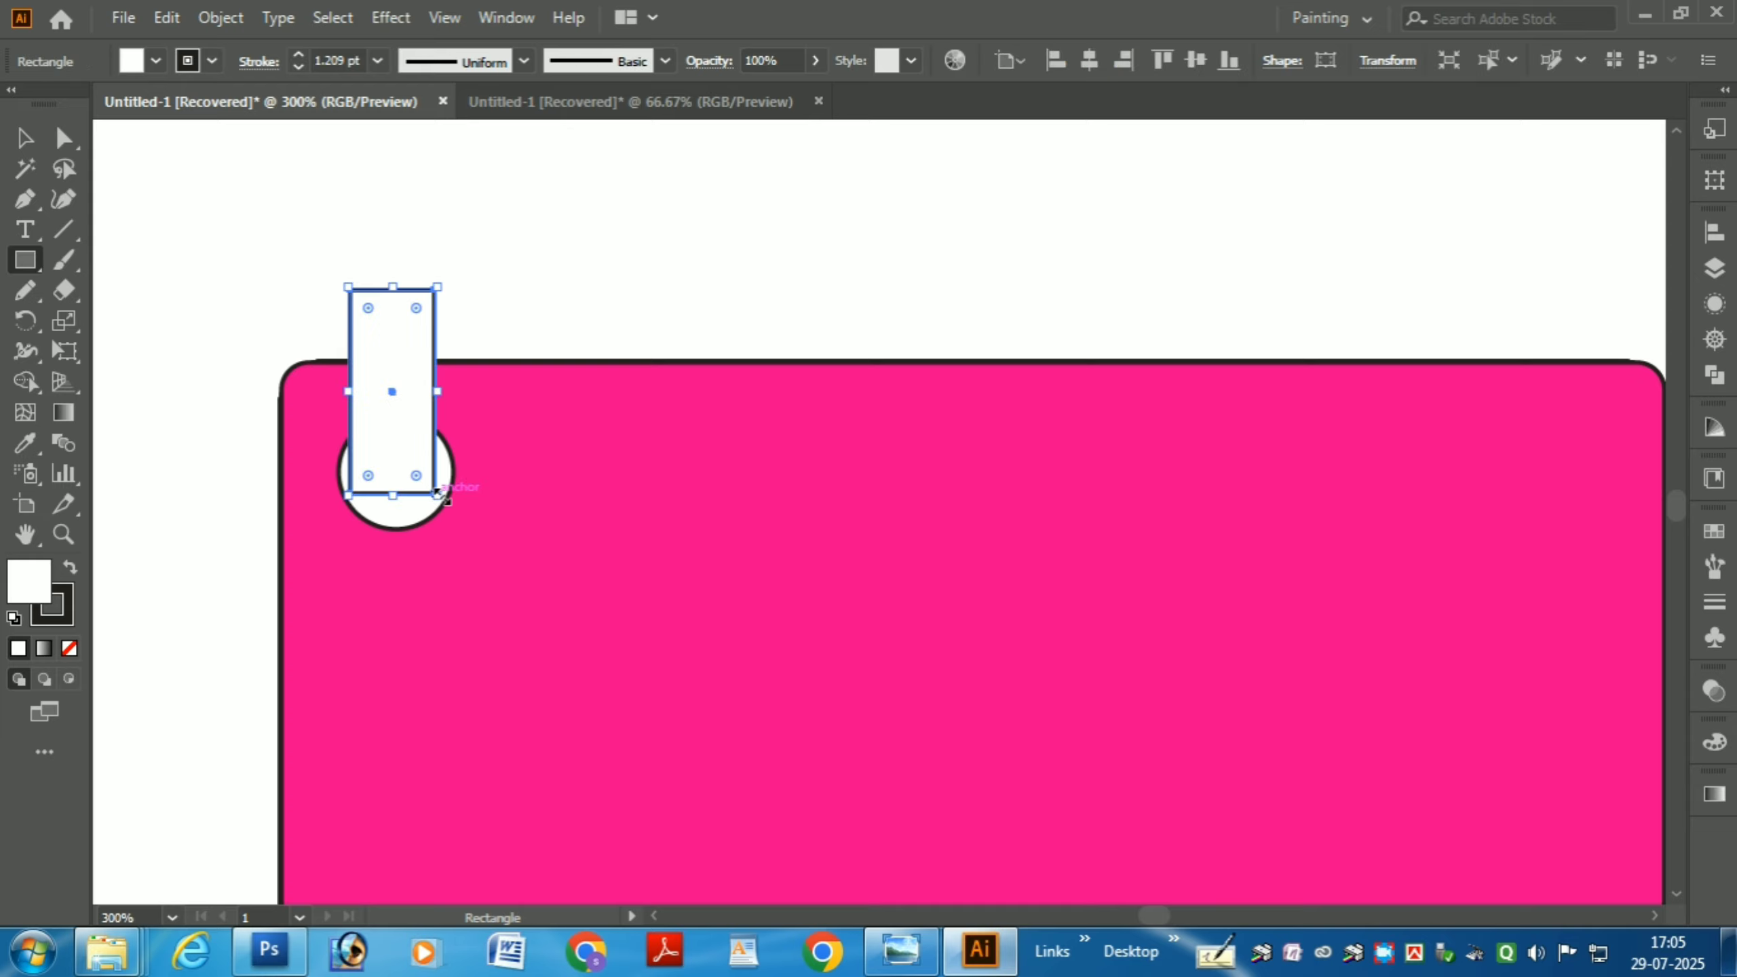
left_click(260, 63)
left_click(125, 126)
left_click_drag(416, 310, 399, 339)
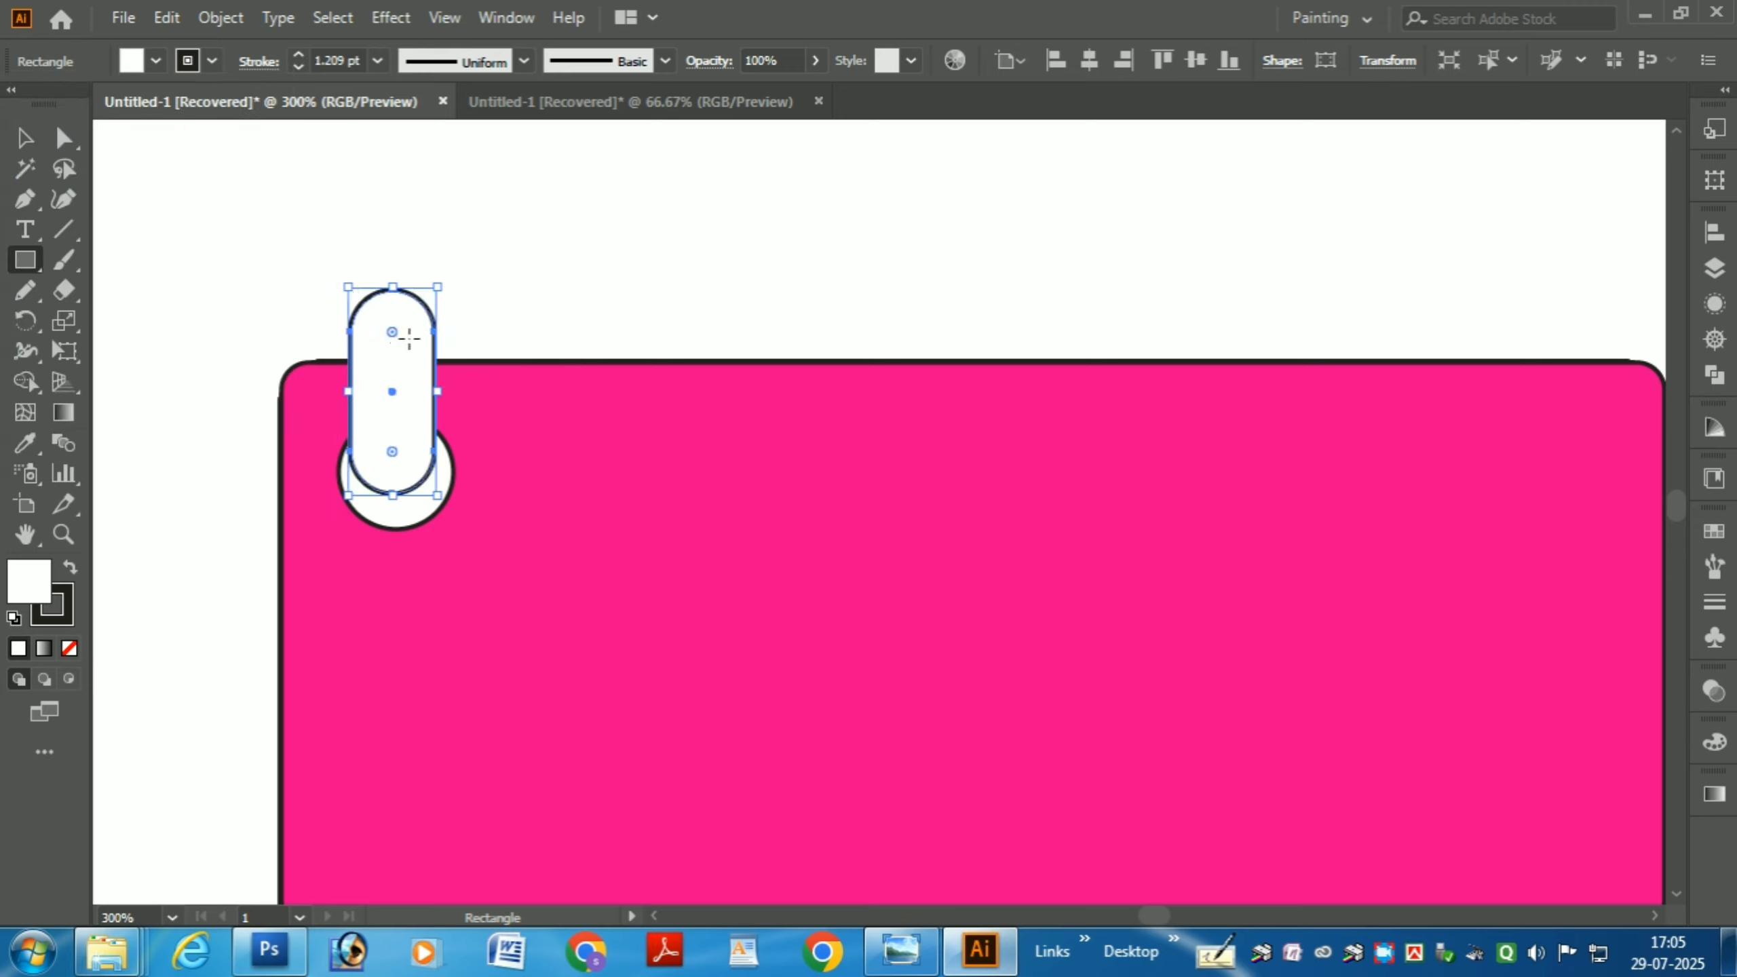
Step: Fill the pill-shaped ring with the orange-yellow gradient swatch
left_click(188, 62)
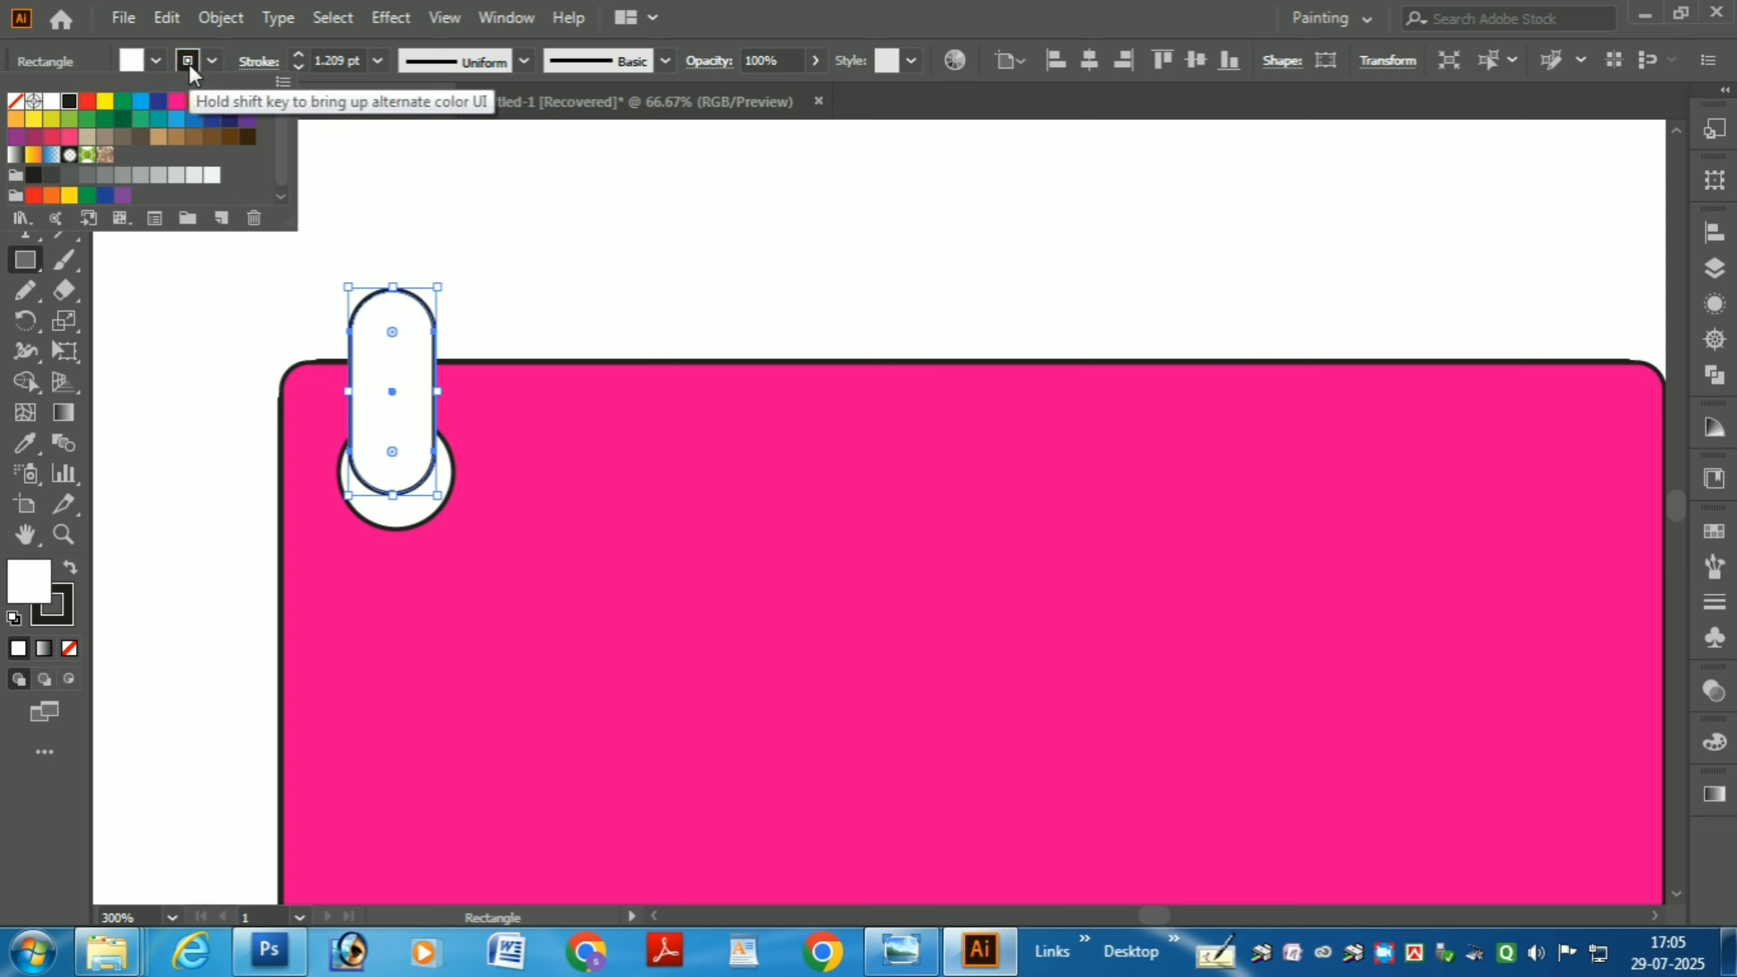
left_click(141, 65)
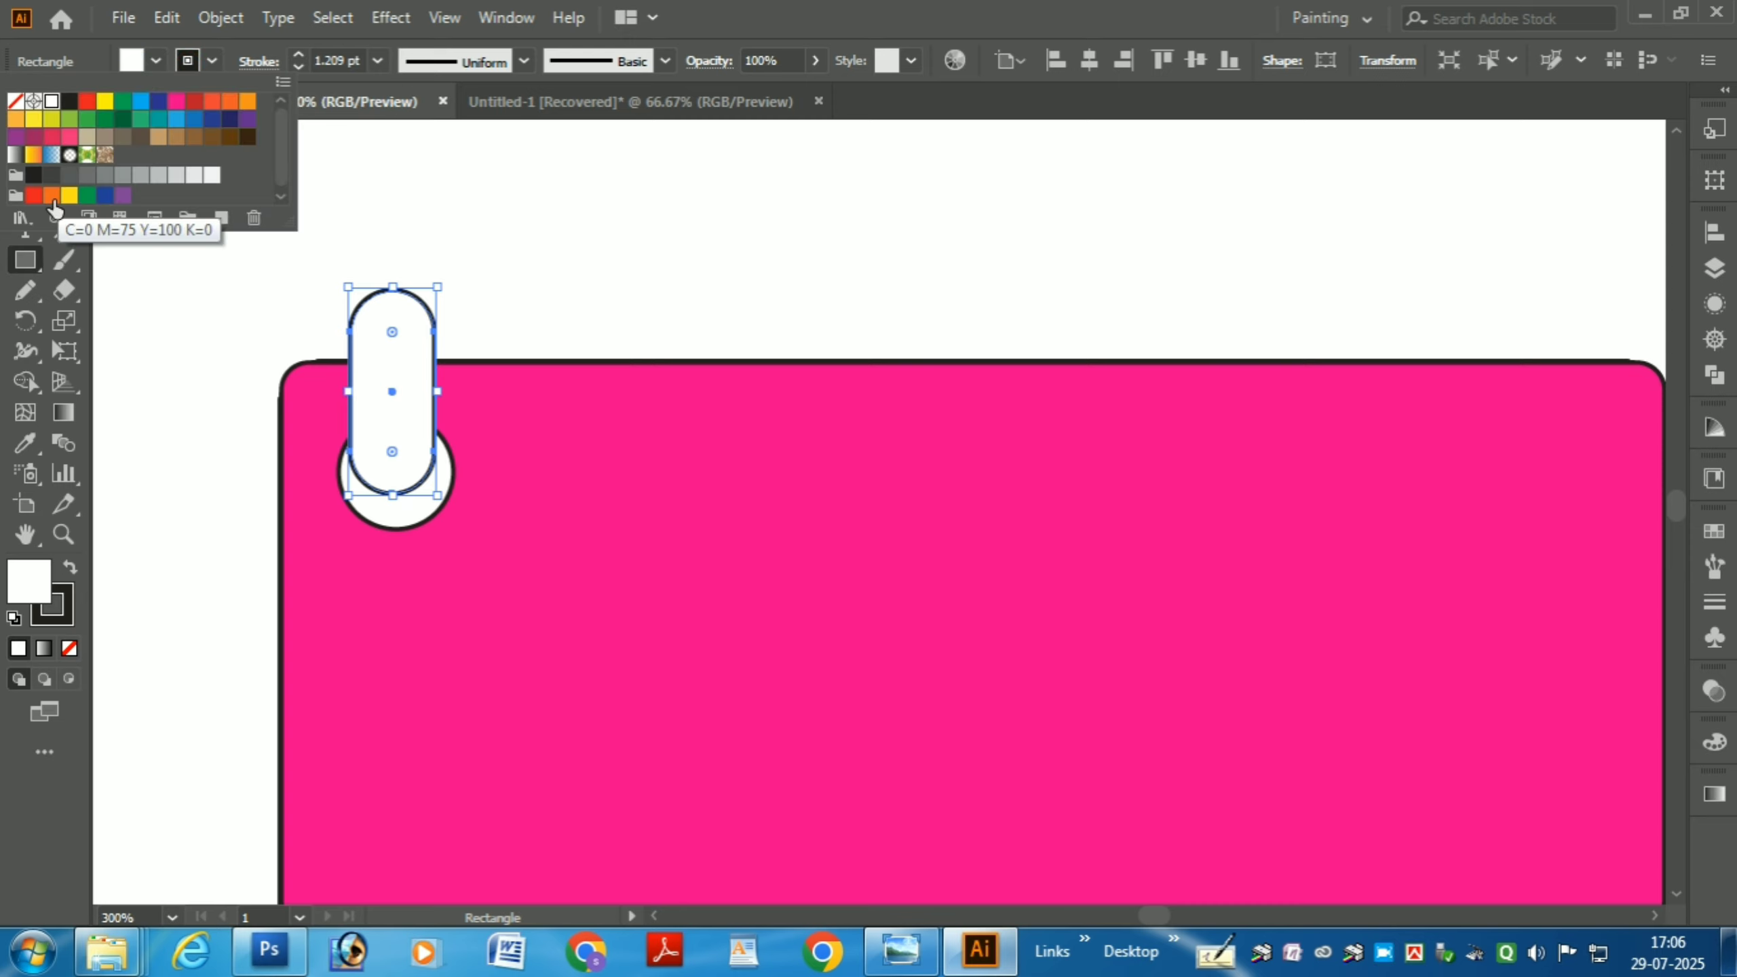
left_click(34, 157)
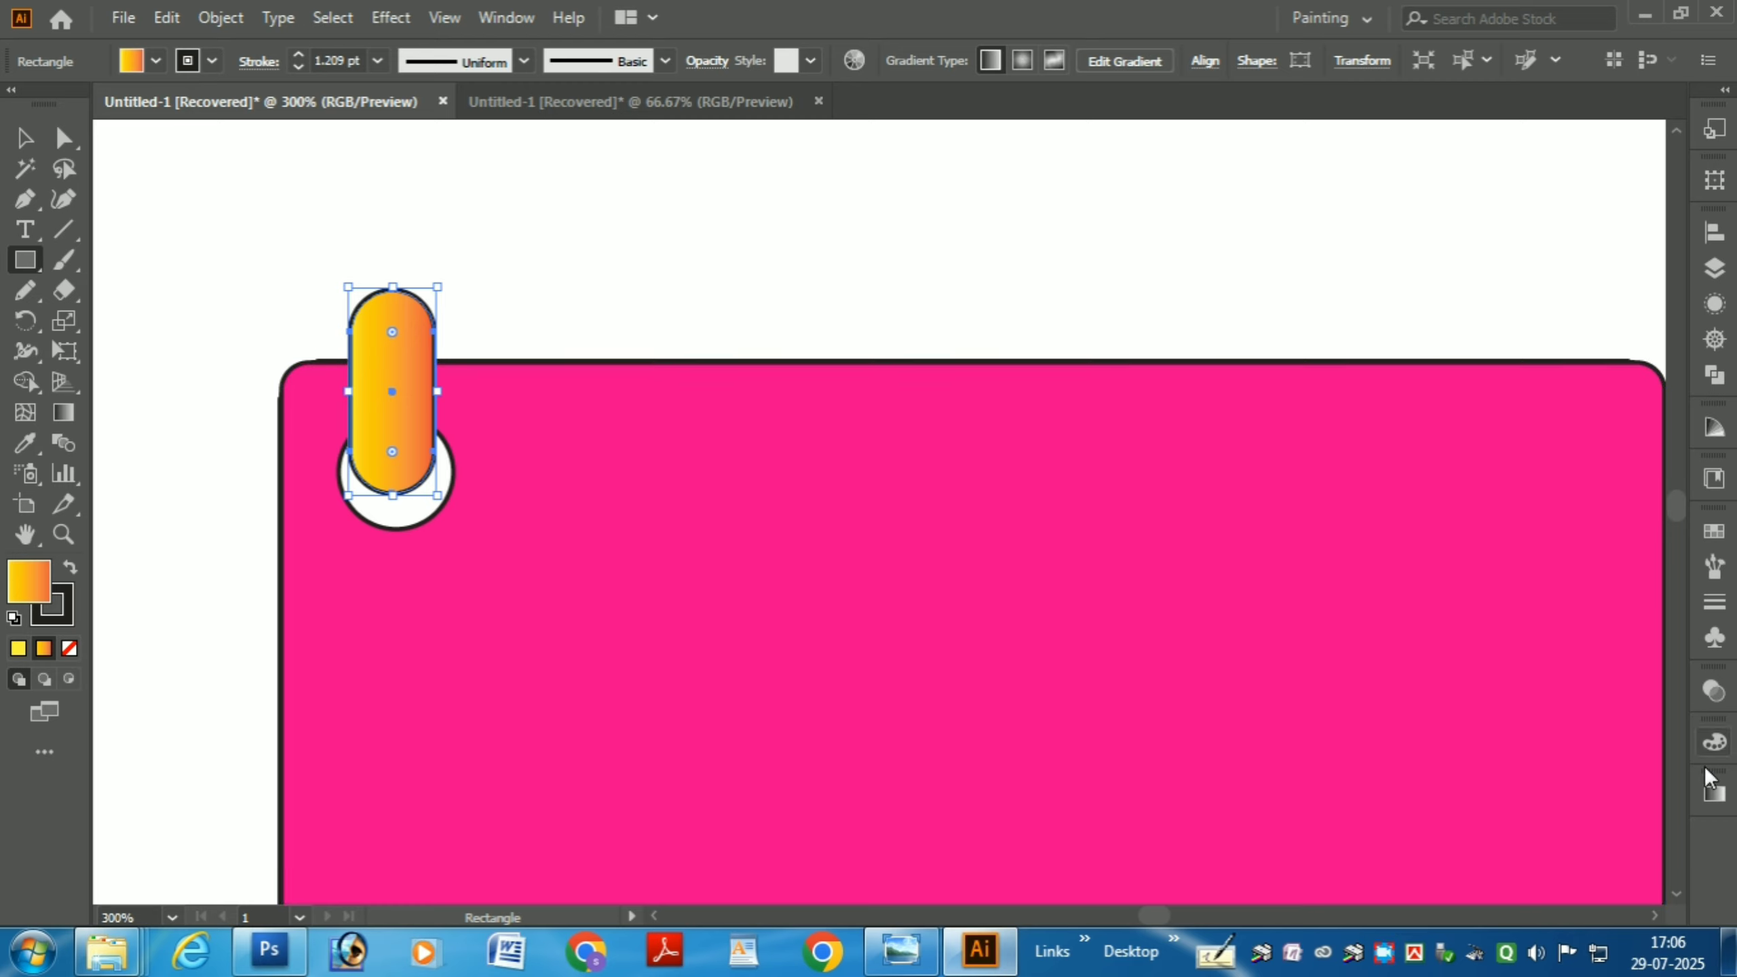
Step: Try the White, Black gradient on the pill shape and return its fill to the Orange, Yellow gradient
left_click(1719, 797)
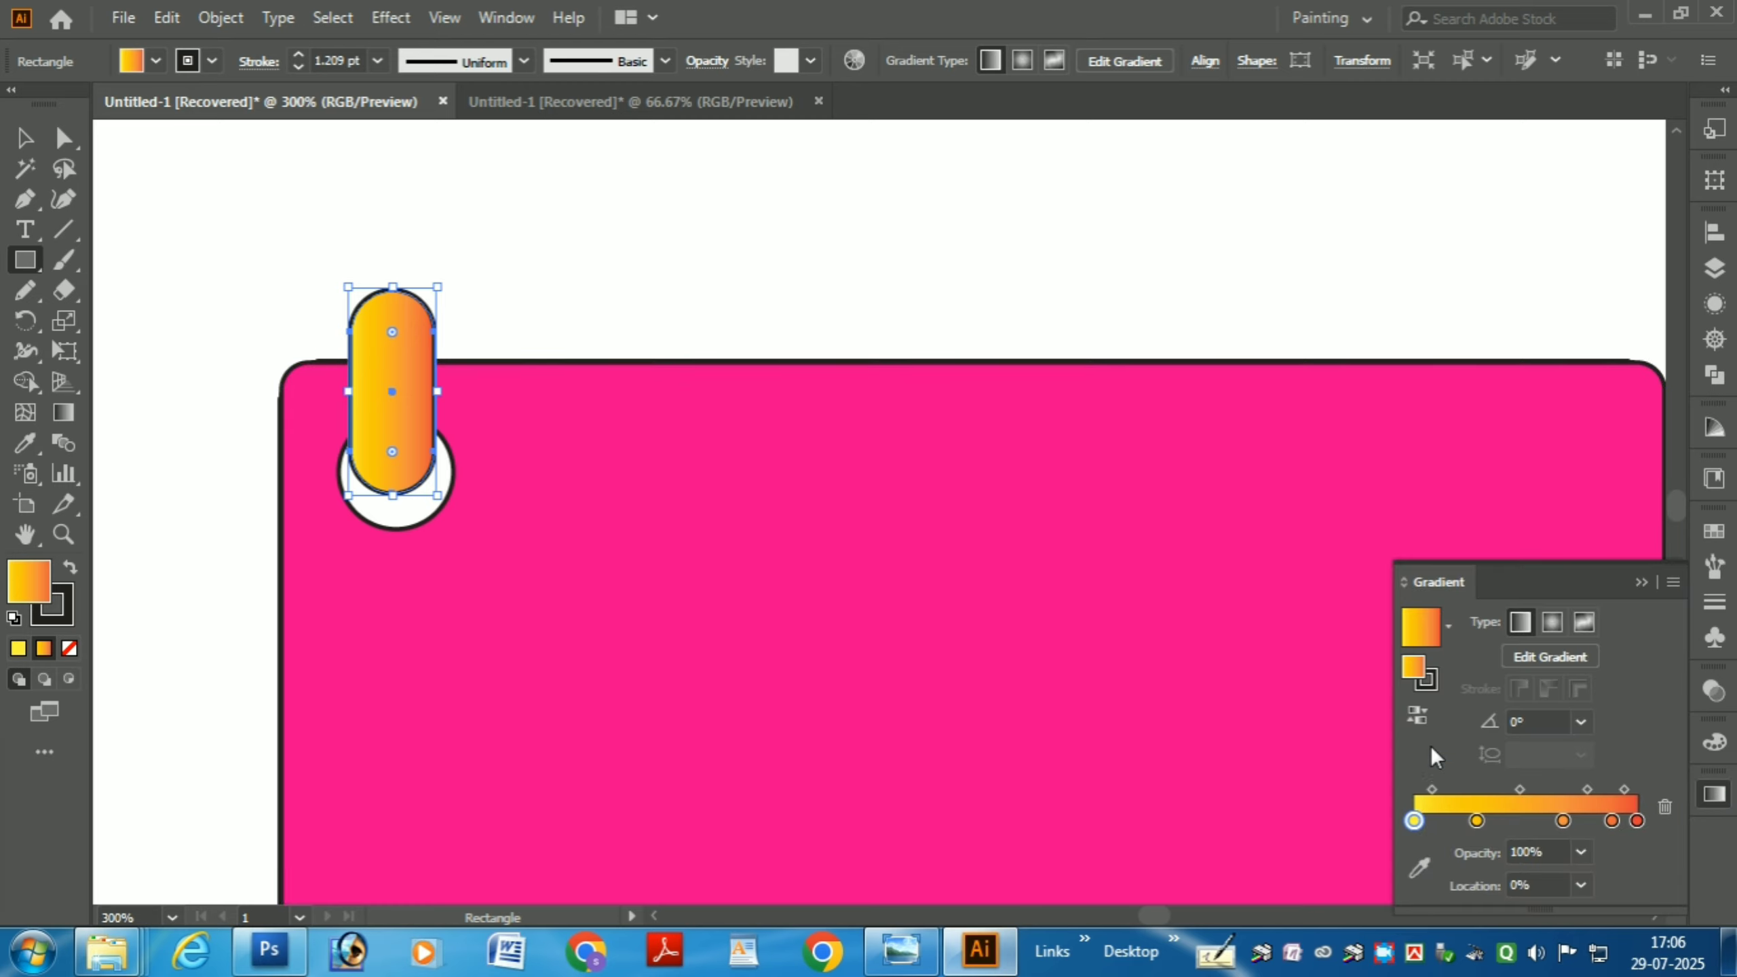
left_click(153, 64)
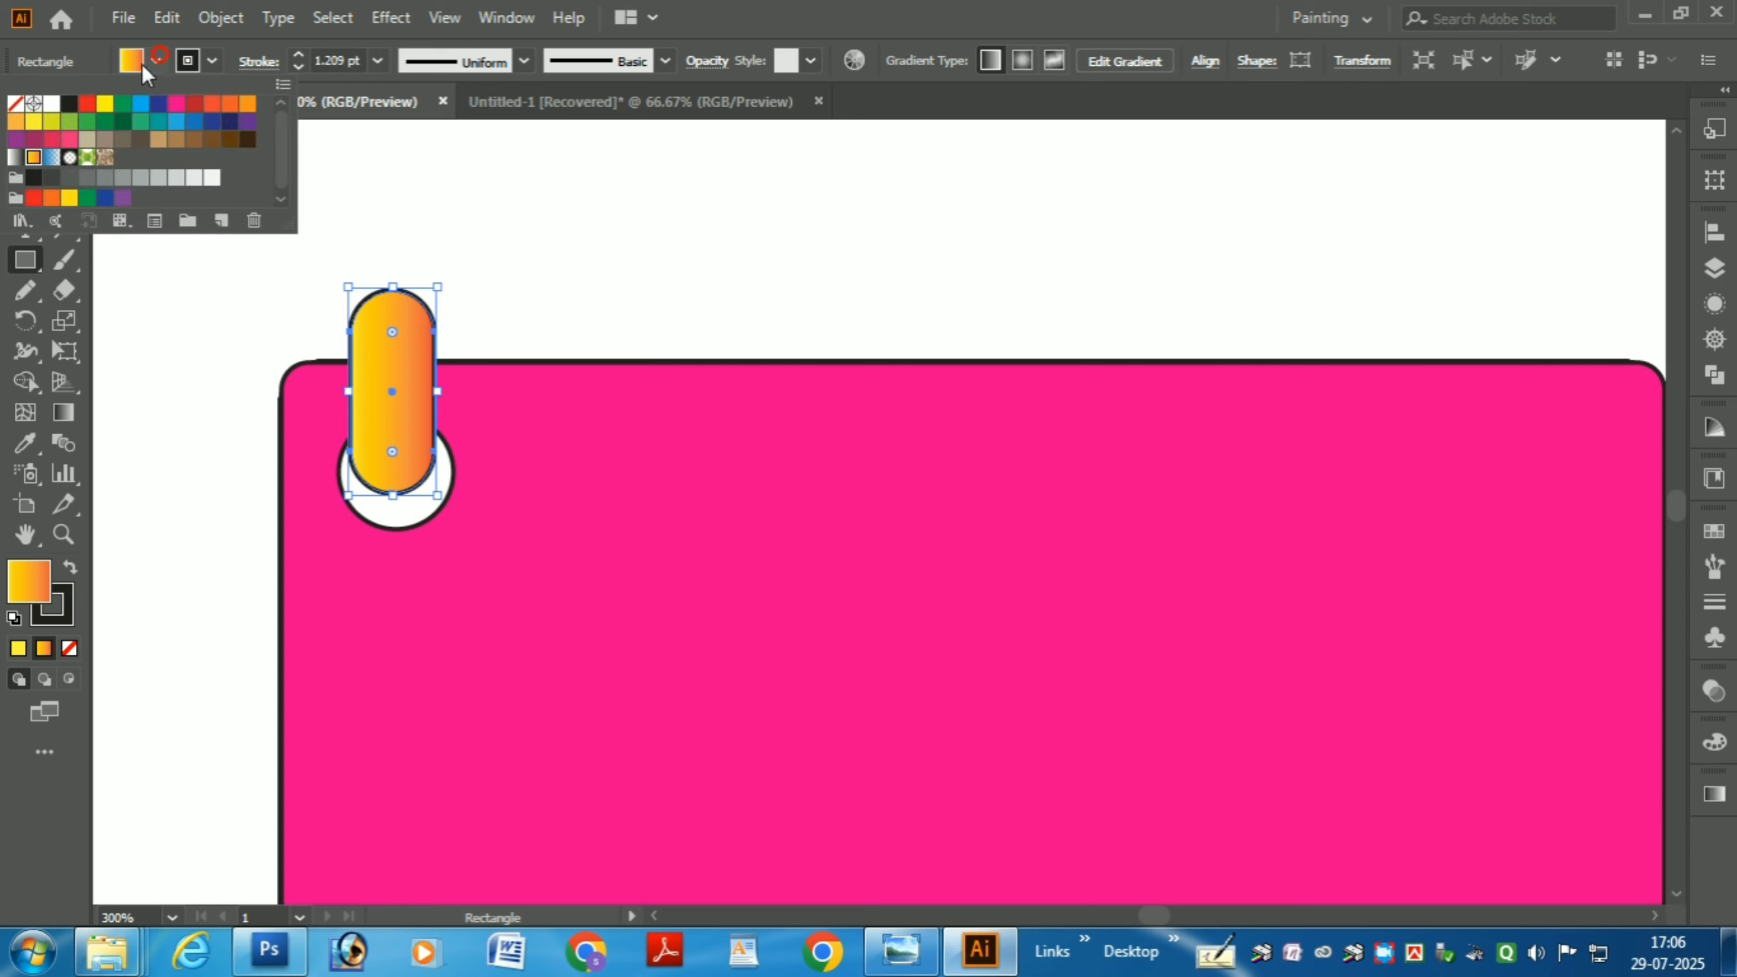
left_click(13, 159)
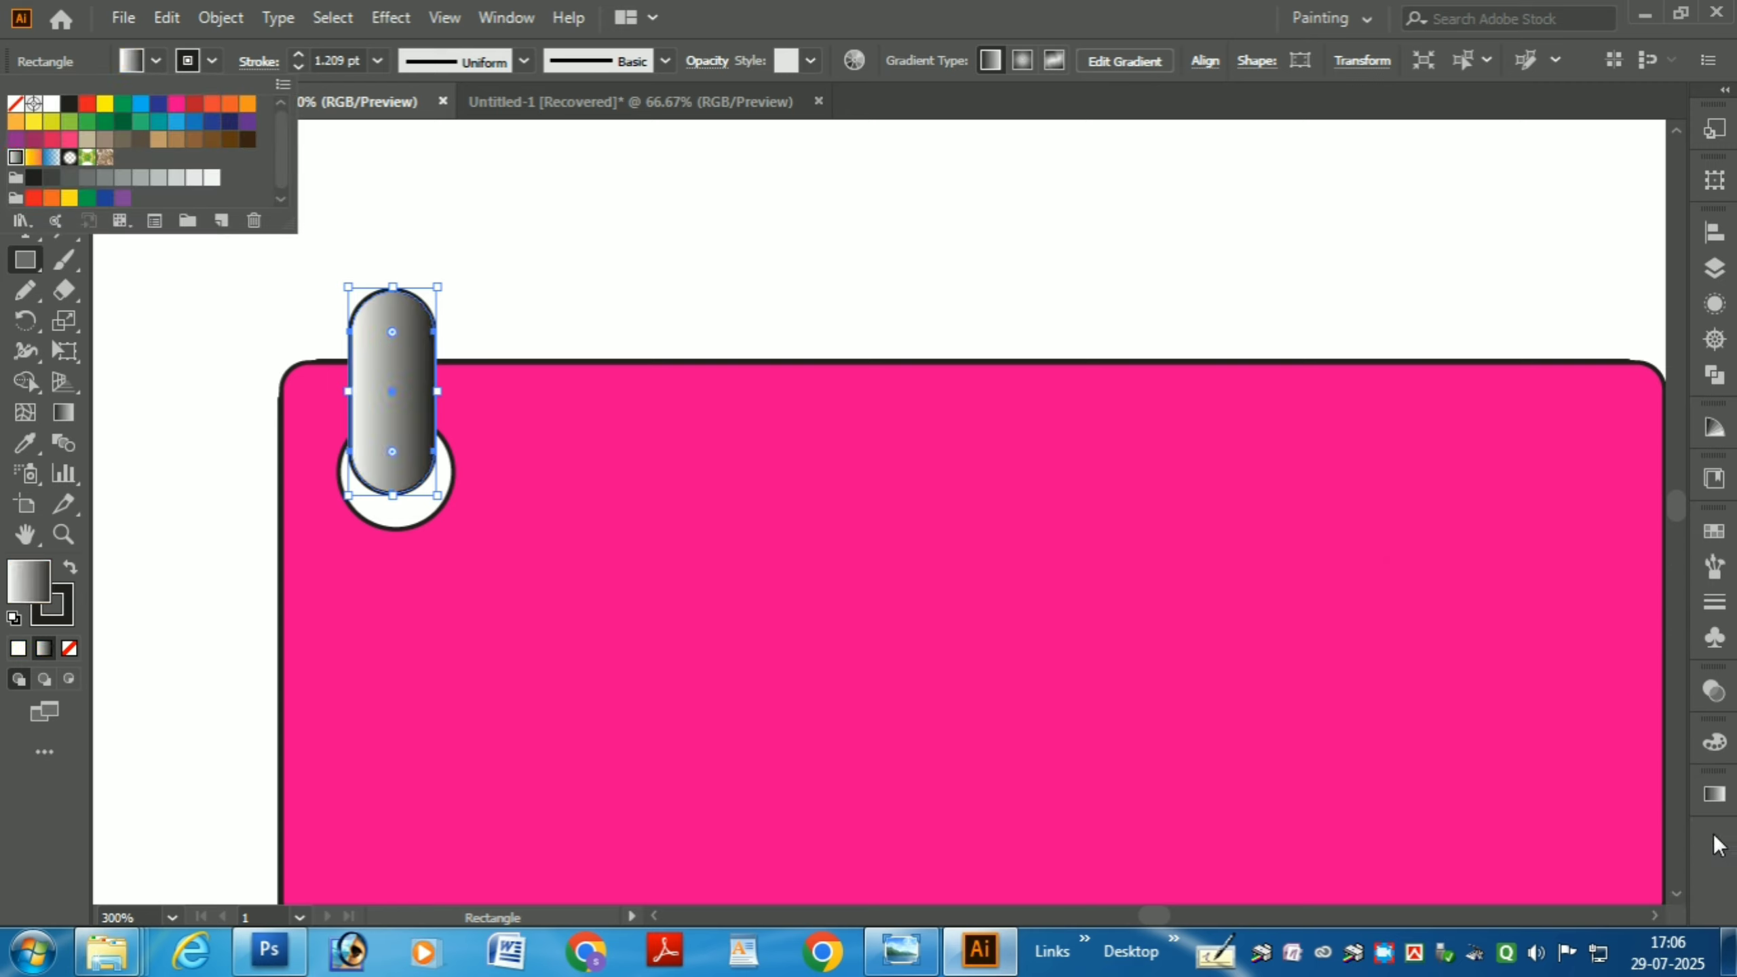
left_click(1715, 798)
left_click(1714, 798)
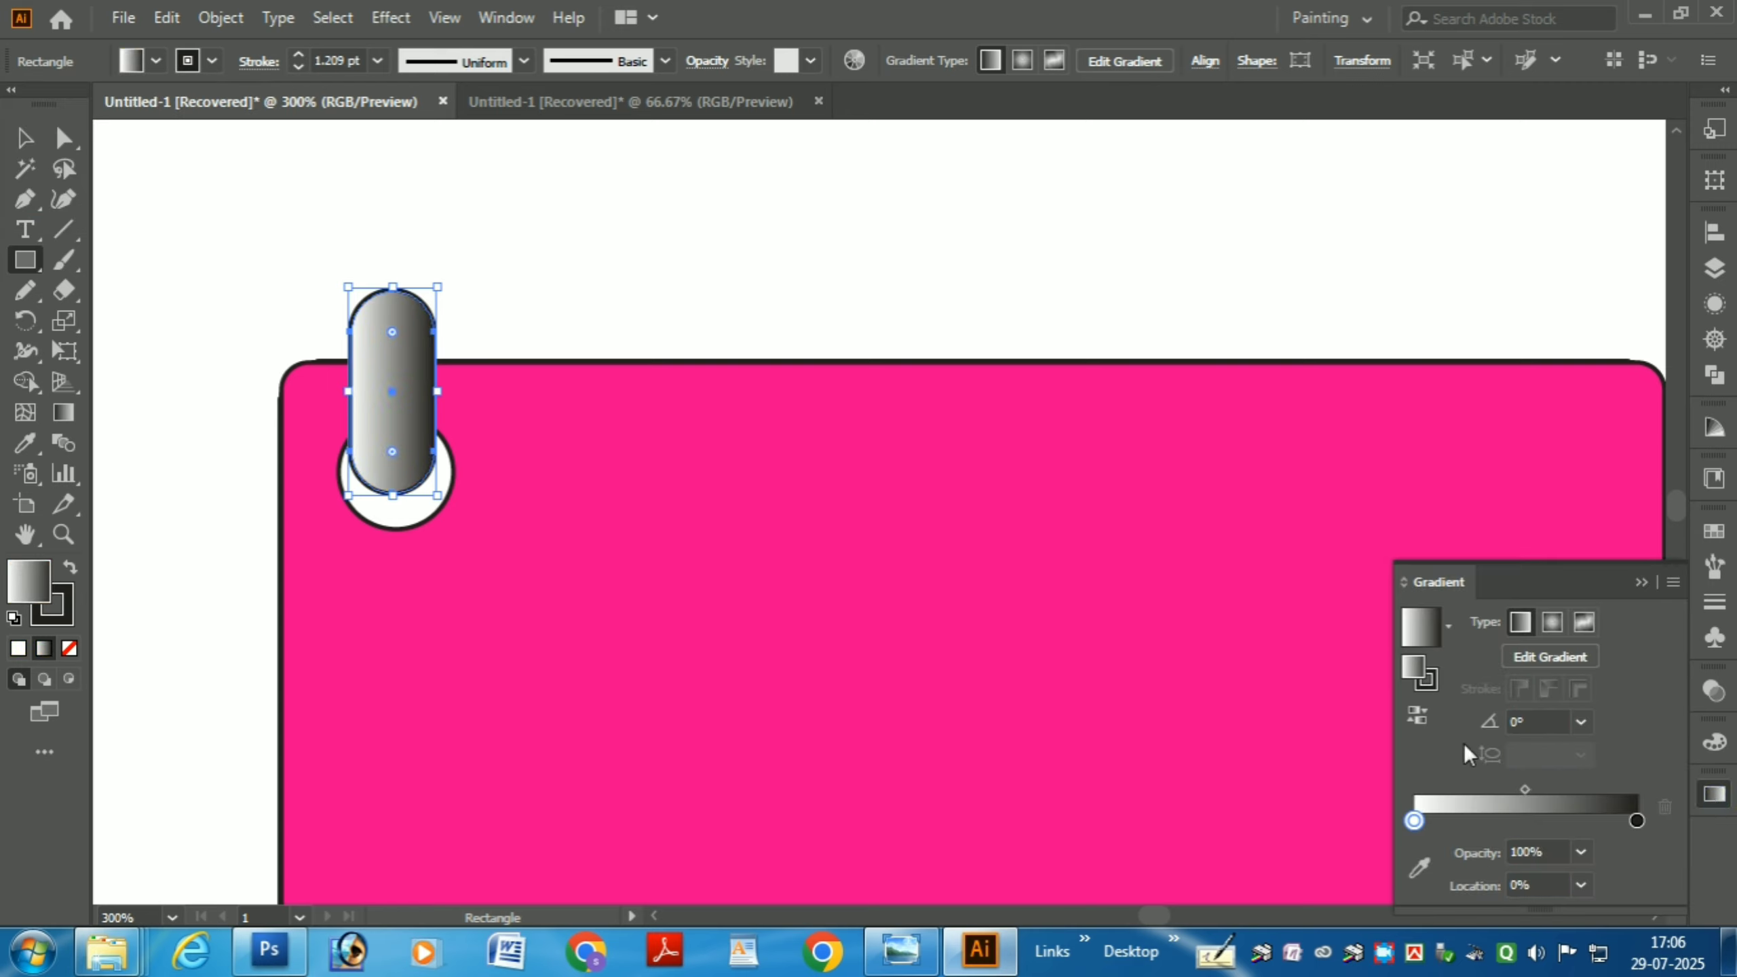
double_click(1415, 822)
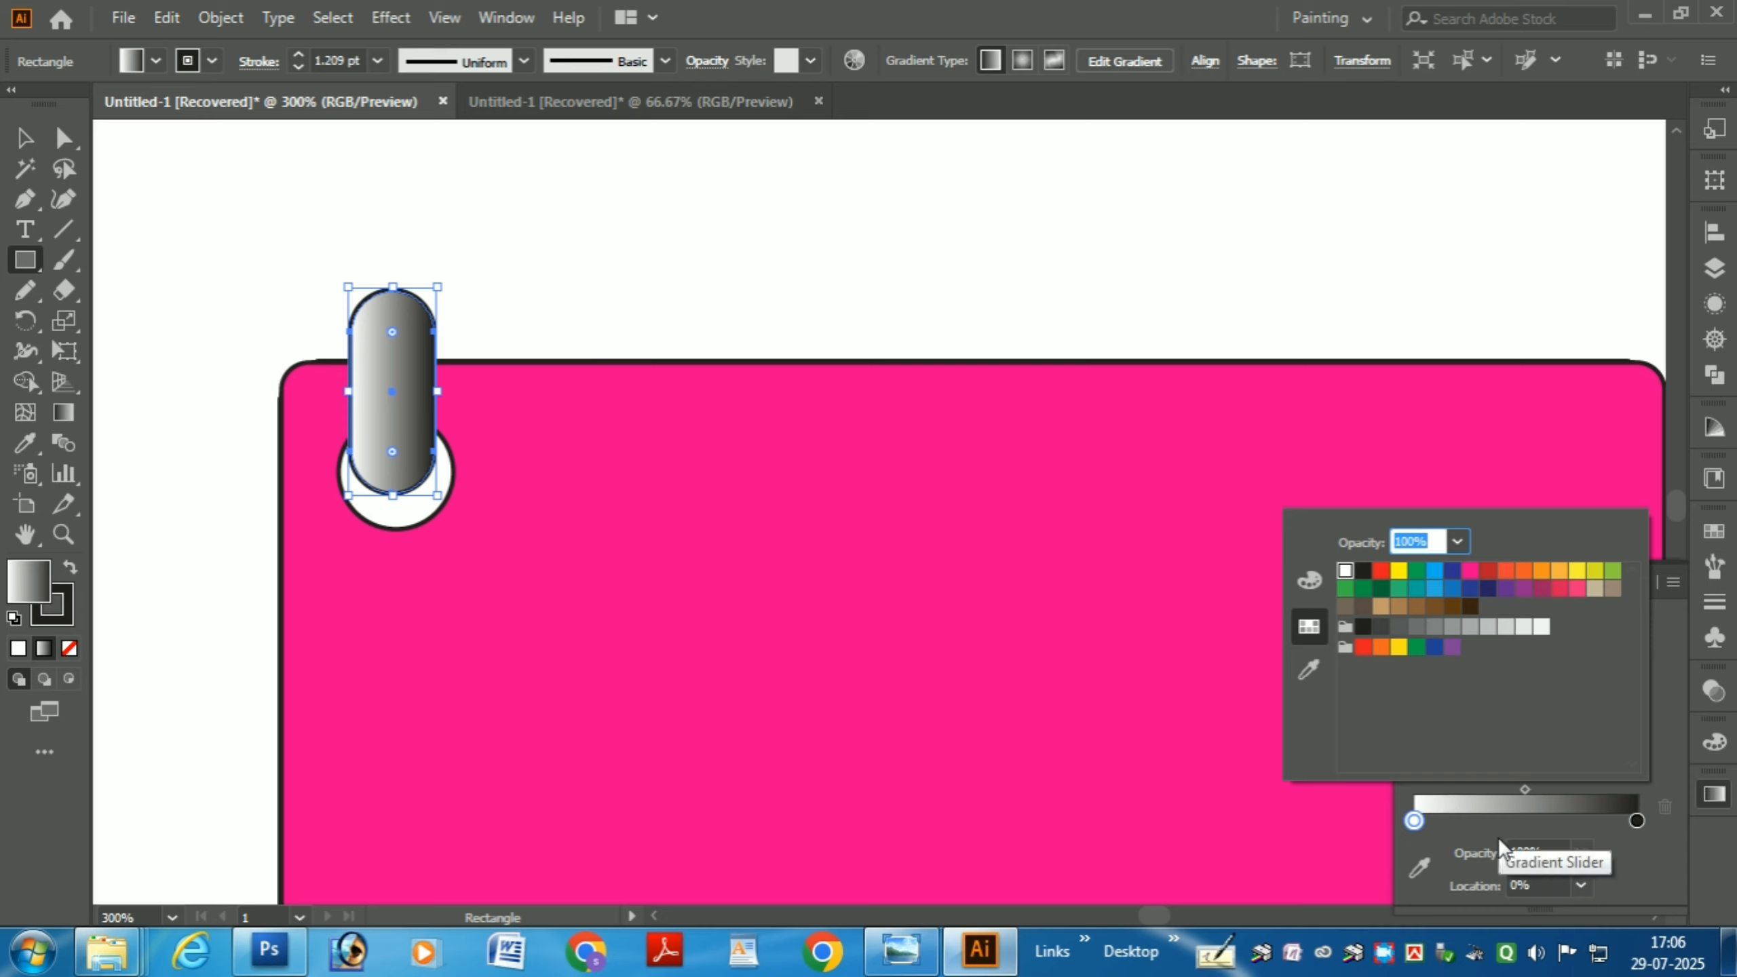
left_click(1543, 821)
left_click(1448, 625)
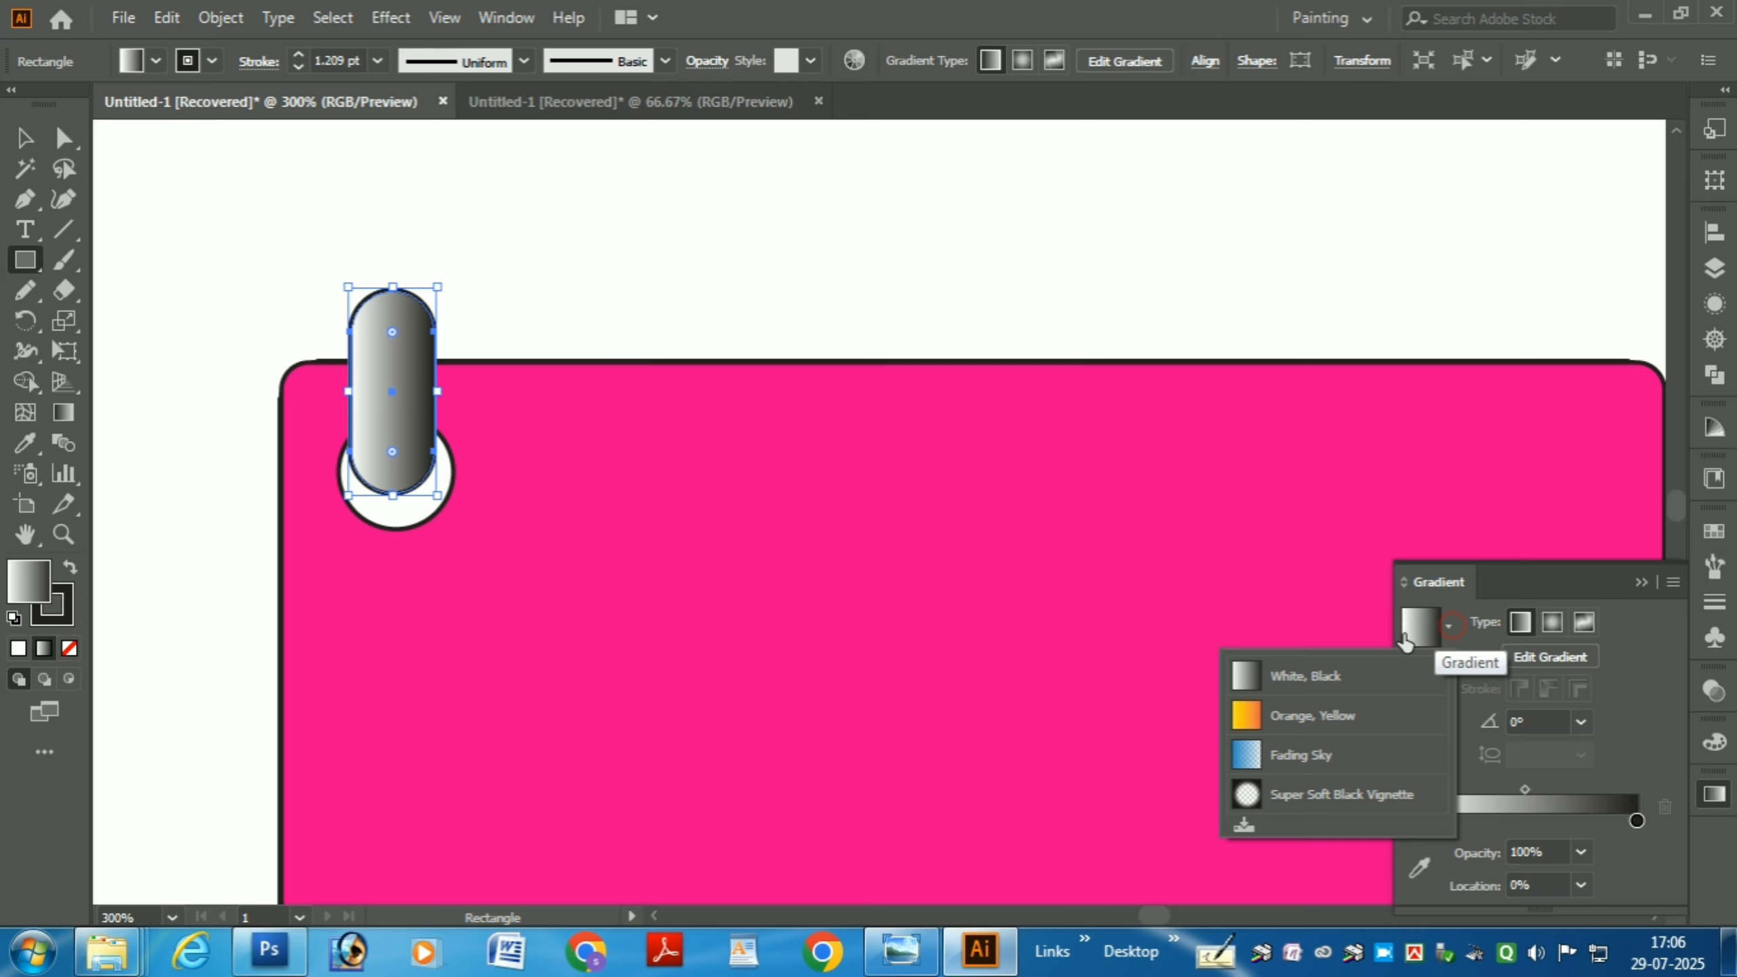
left_click(1296, 718)
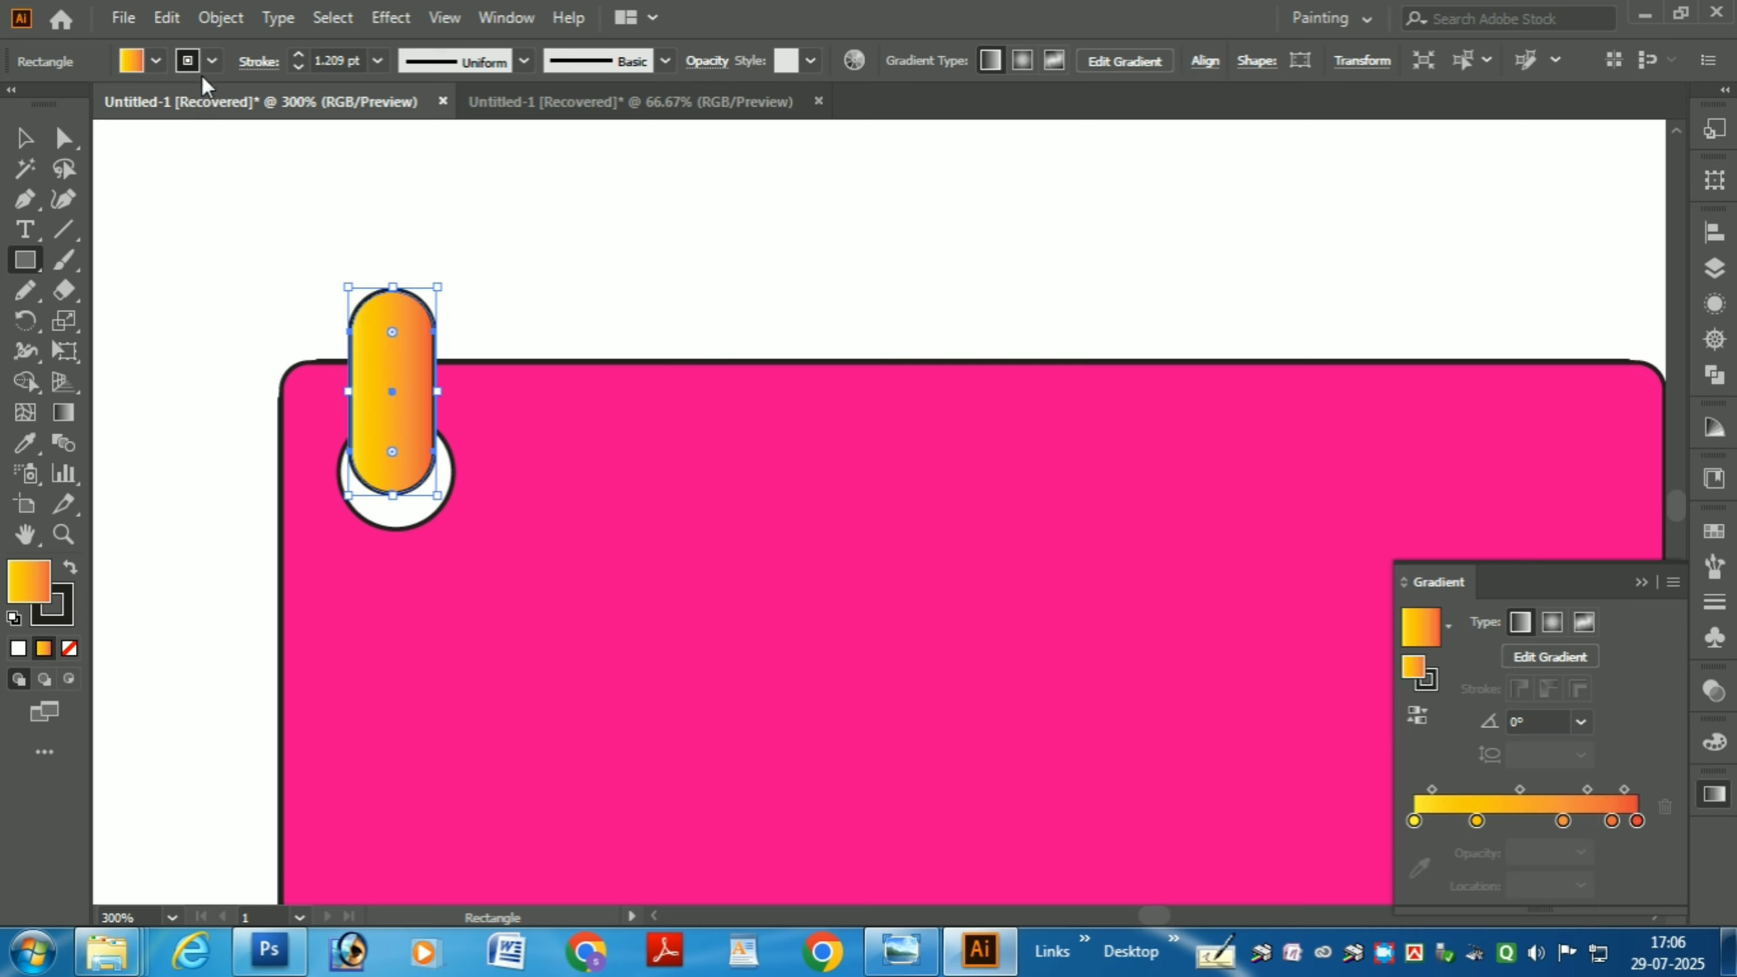
Step: Remove the pill shape's outline by setting its stroke weight to 0 pt, and activate the Selection tool
left_click(299, 66)
left_click(298, 67)
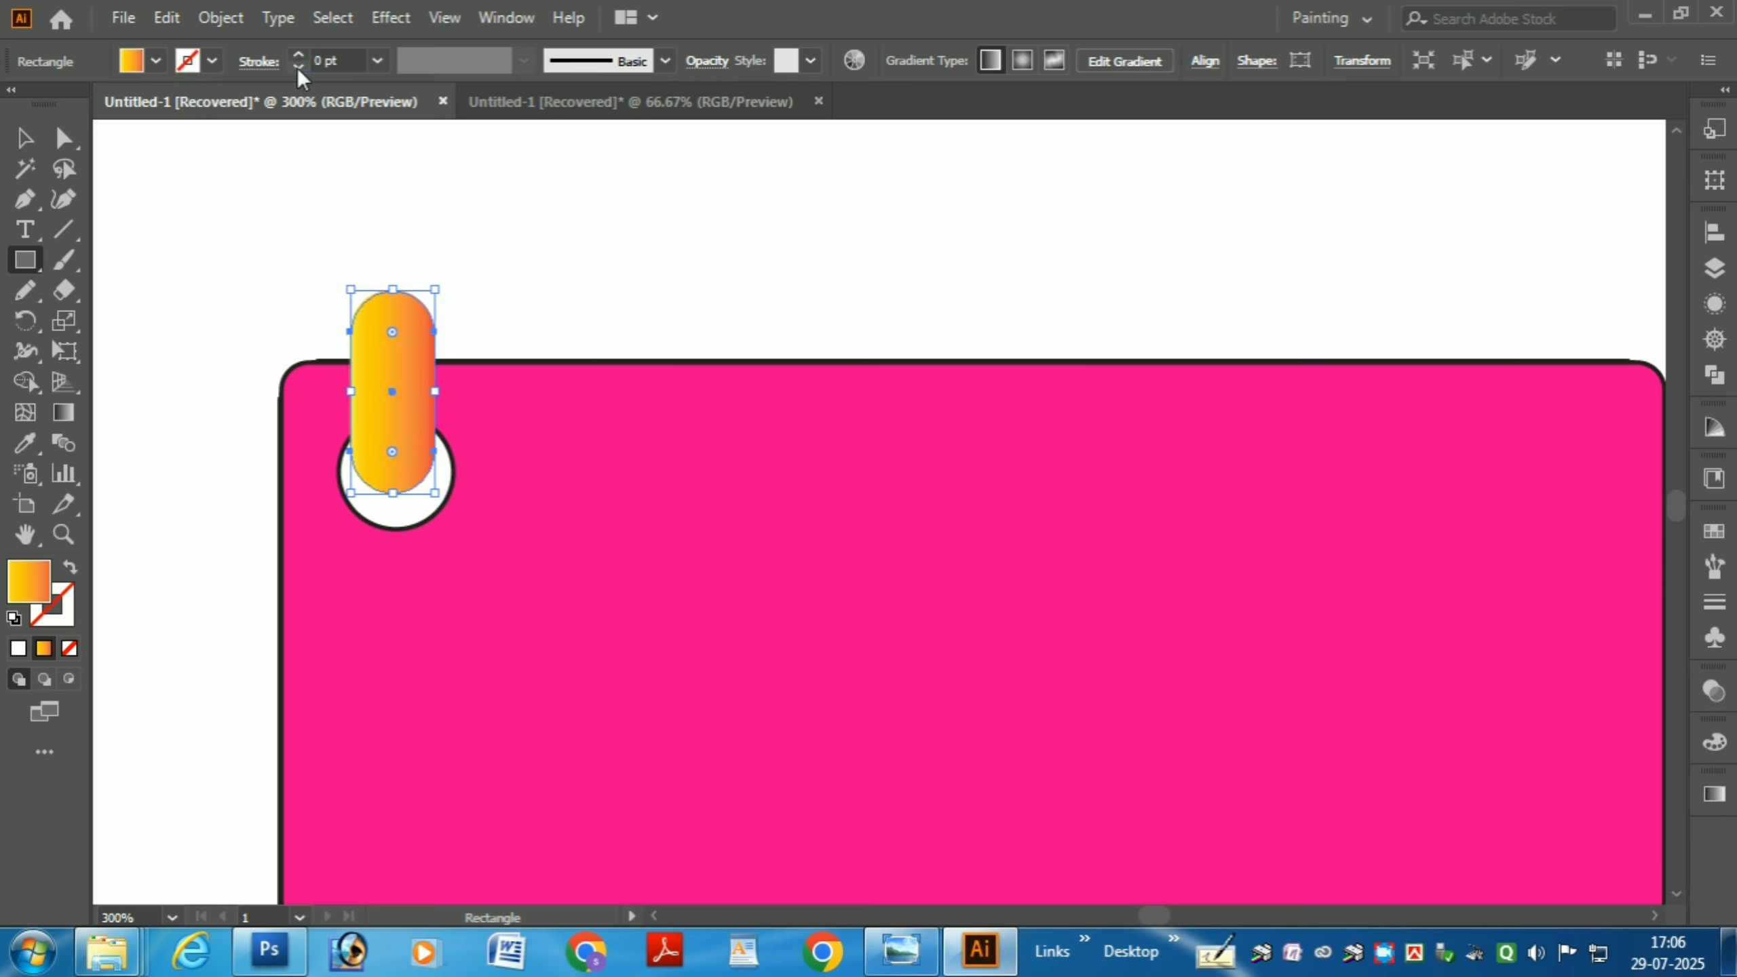
left_click(24, 138)
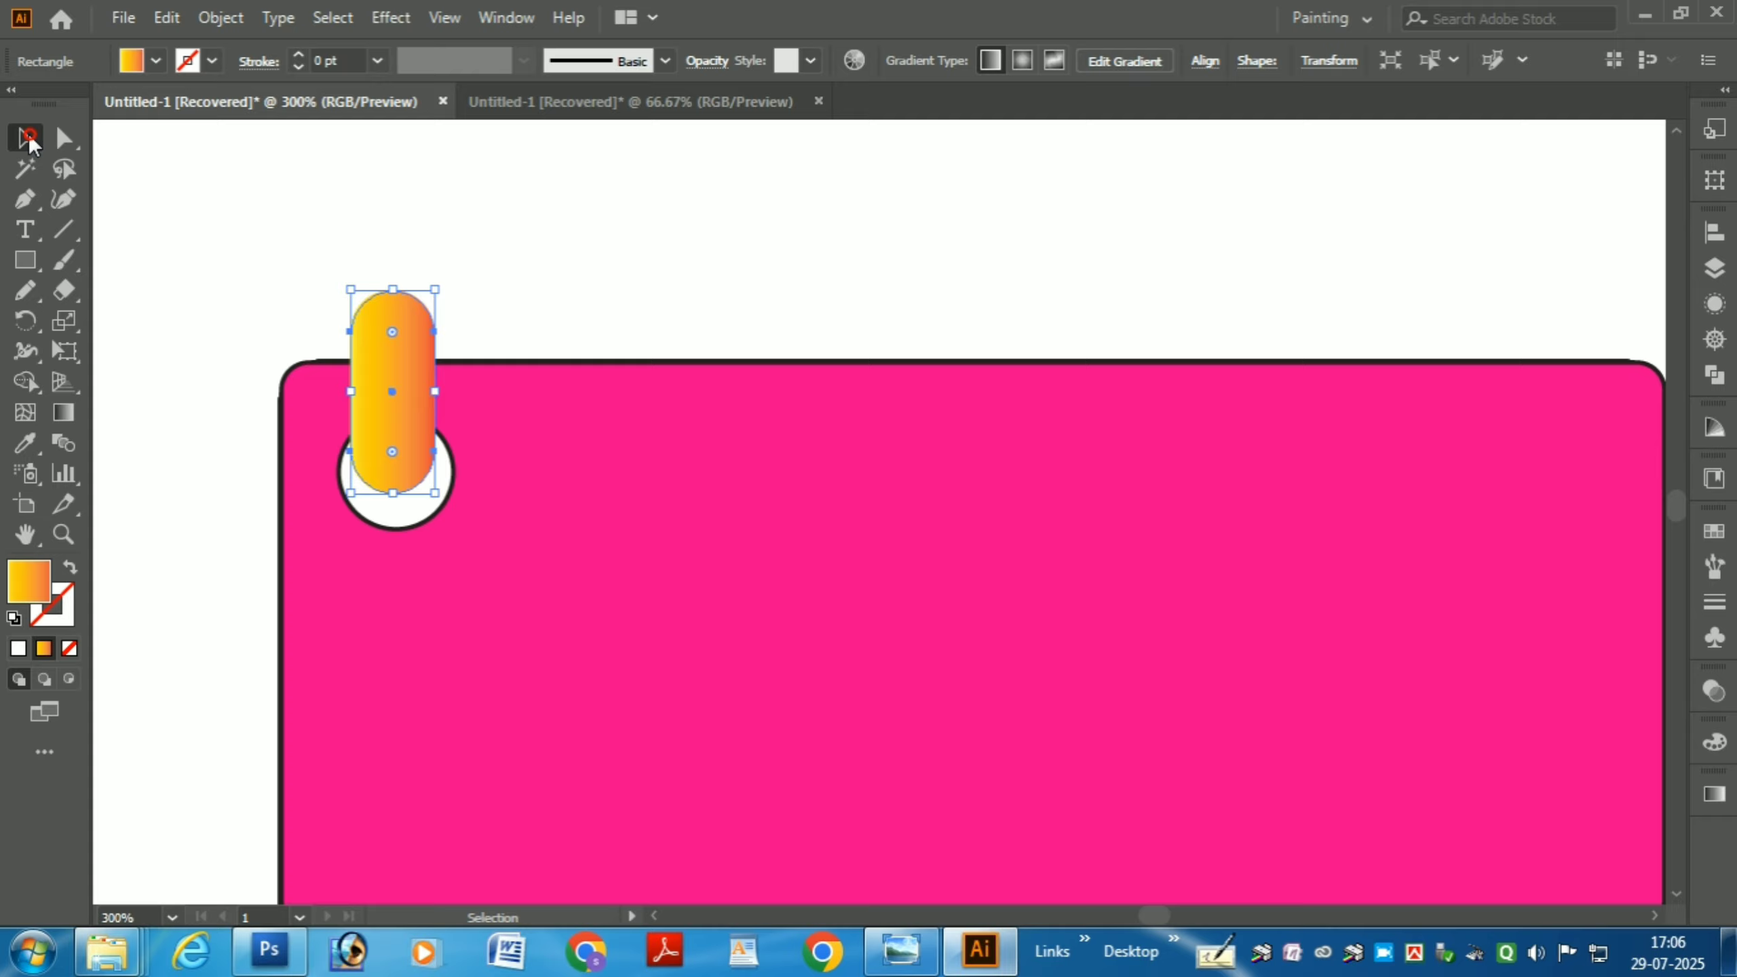
Step: Select the pill-shaped ring together with the white circle beneath it
left_click(653, 252)
left_click(441, 461)
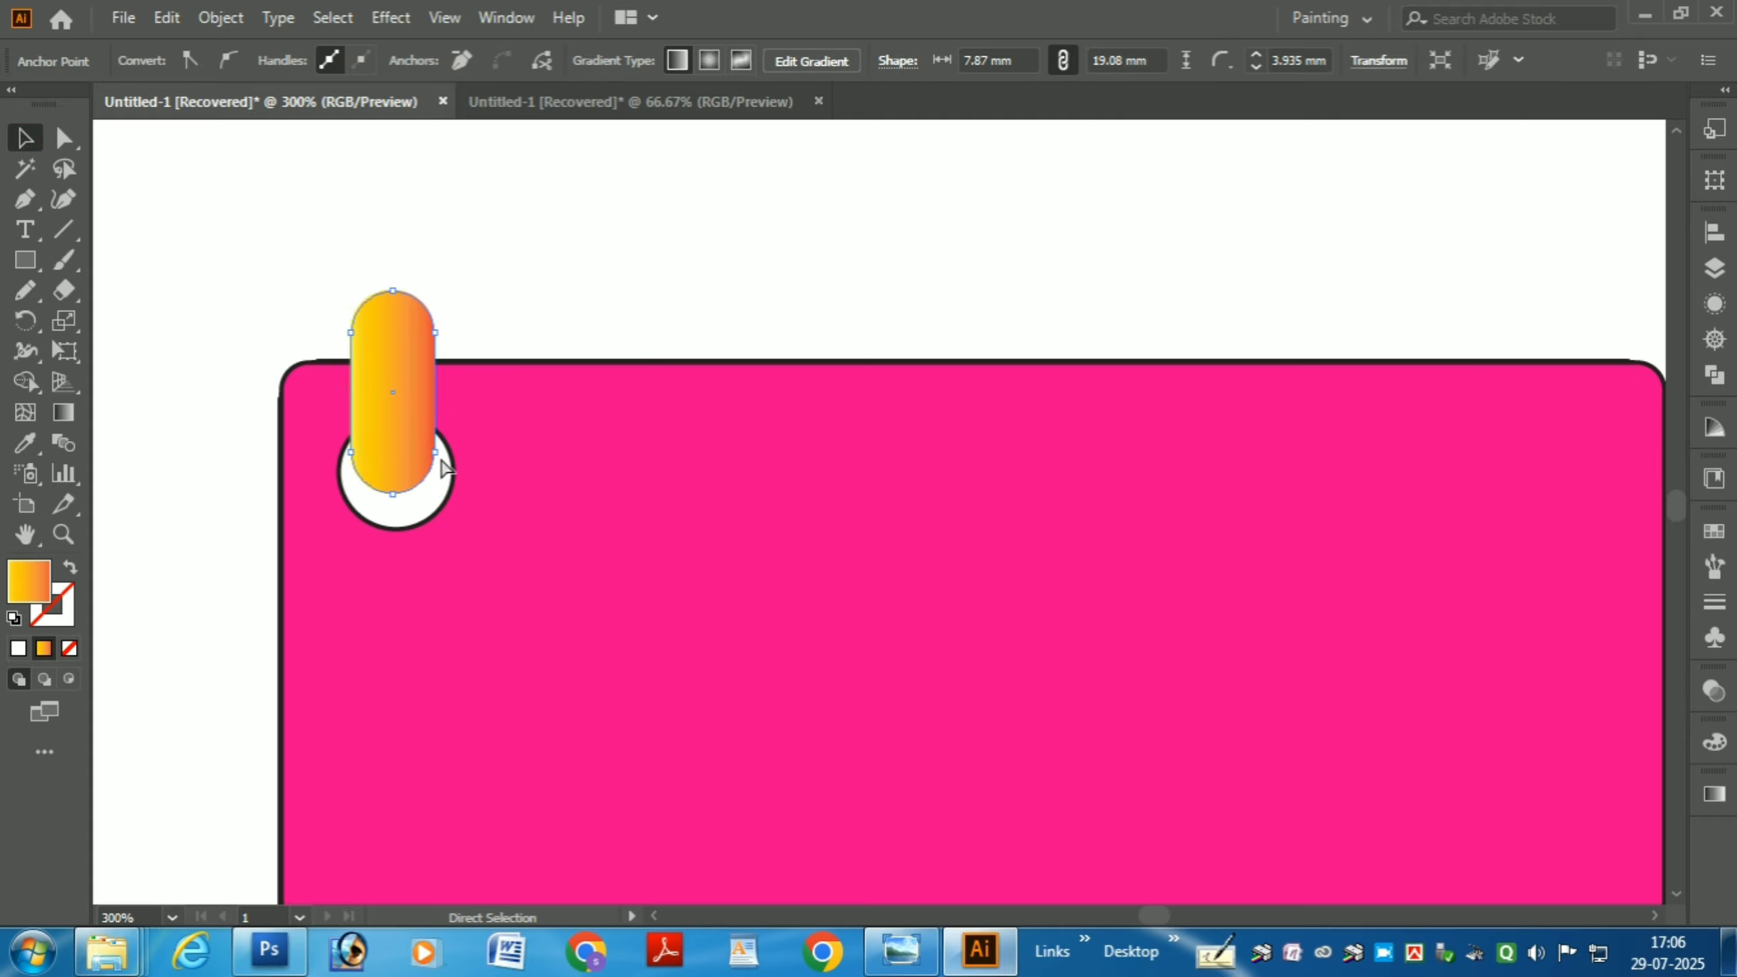
left_click(443, 471, "shift")
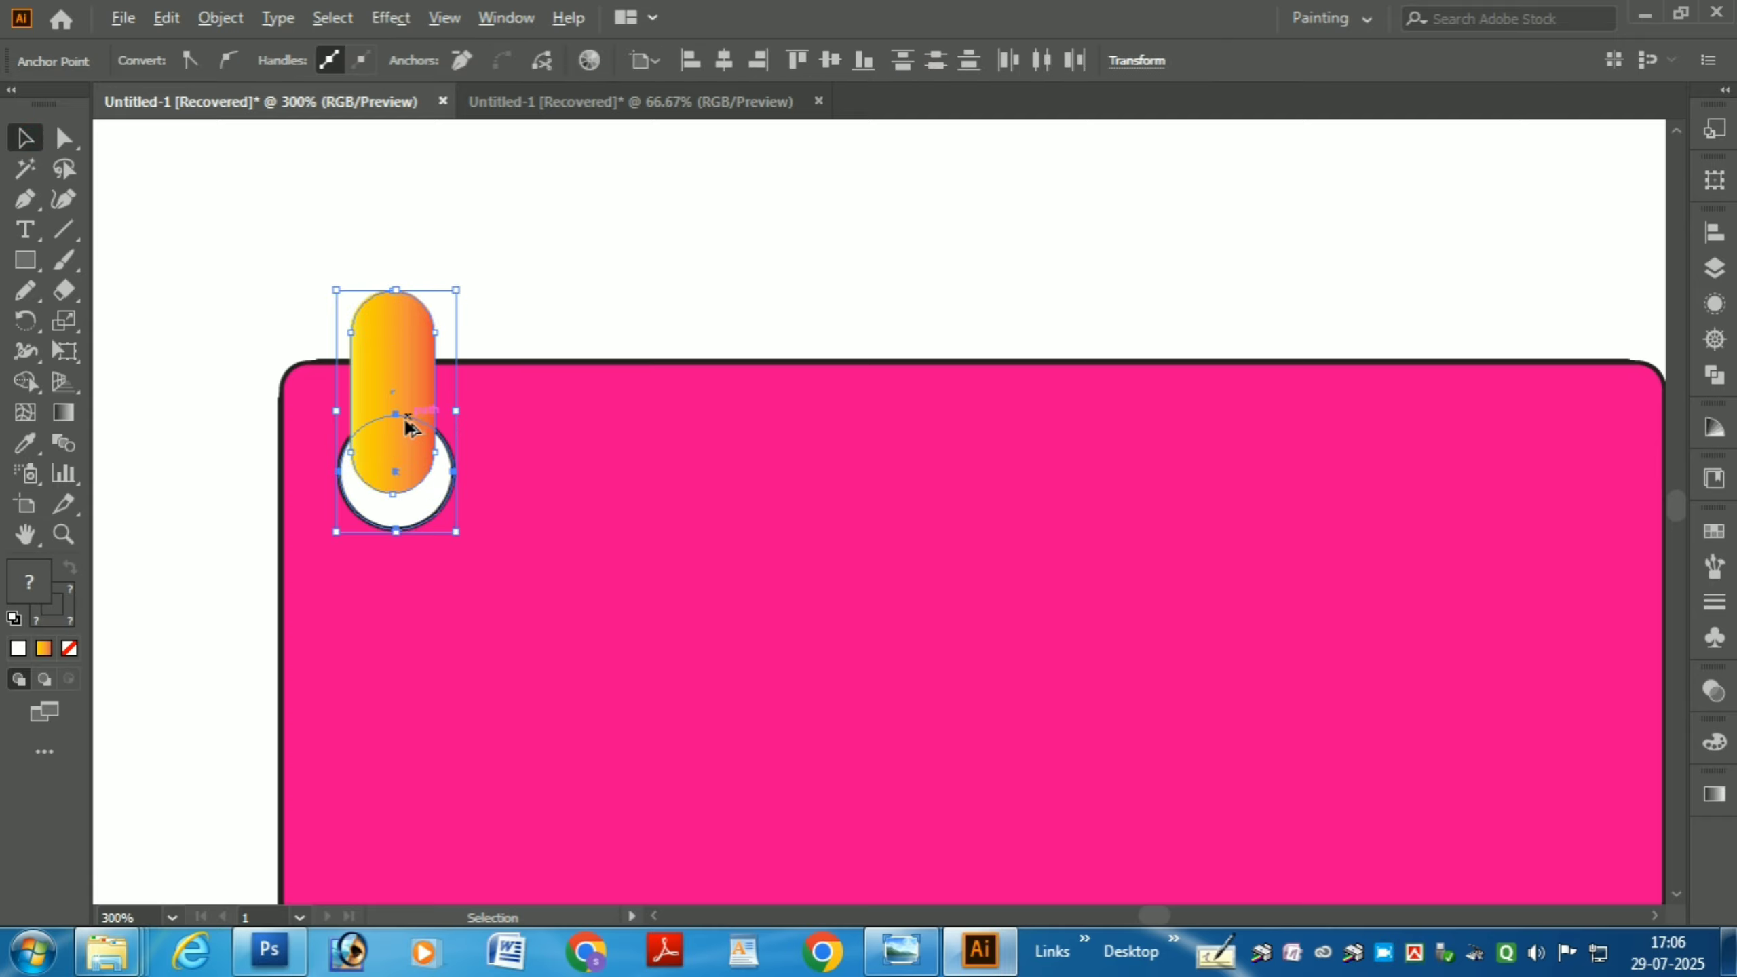
left_click_drag(405, 418, 517, 429)
key("ctrl+z")
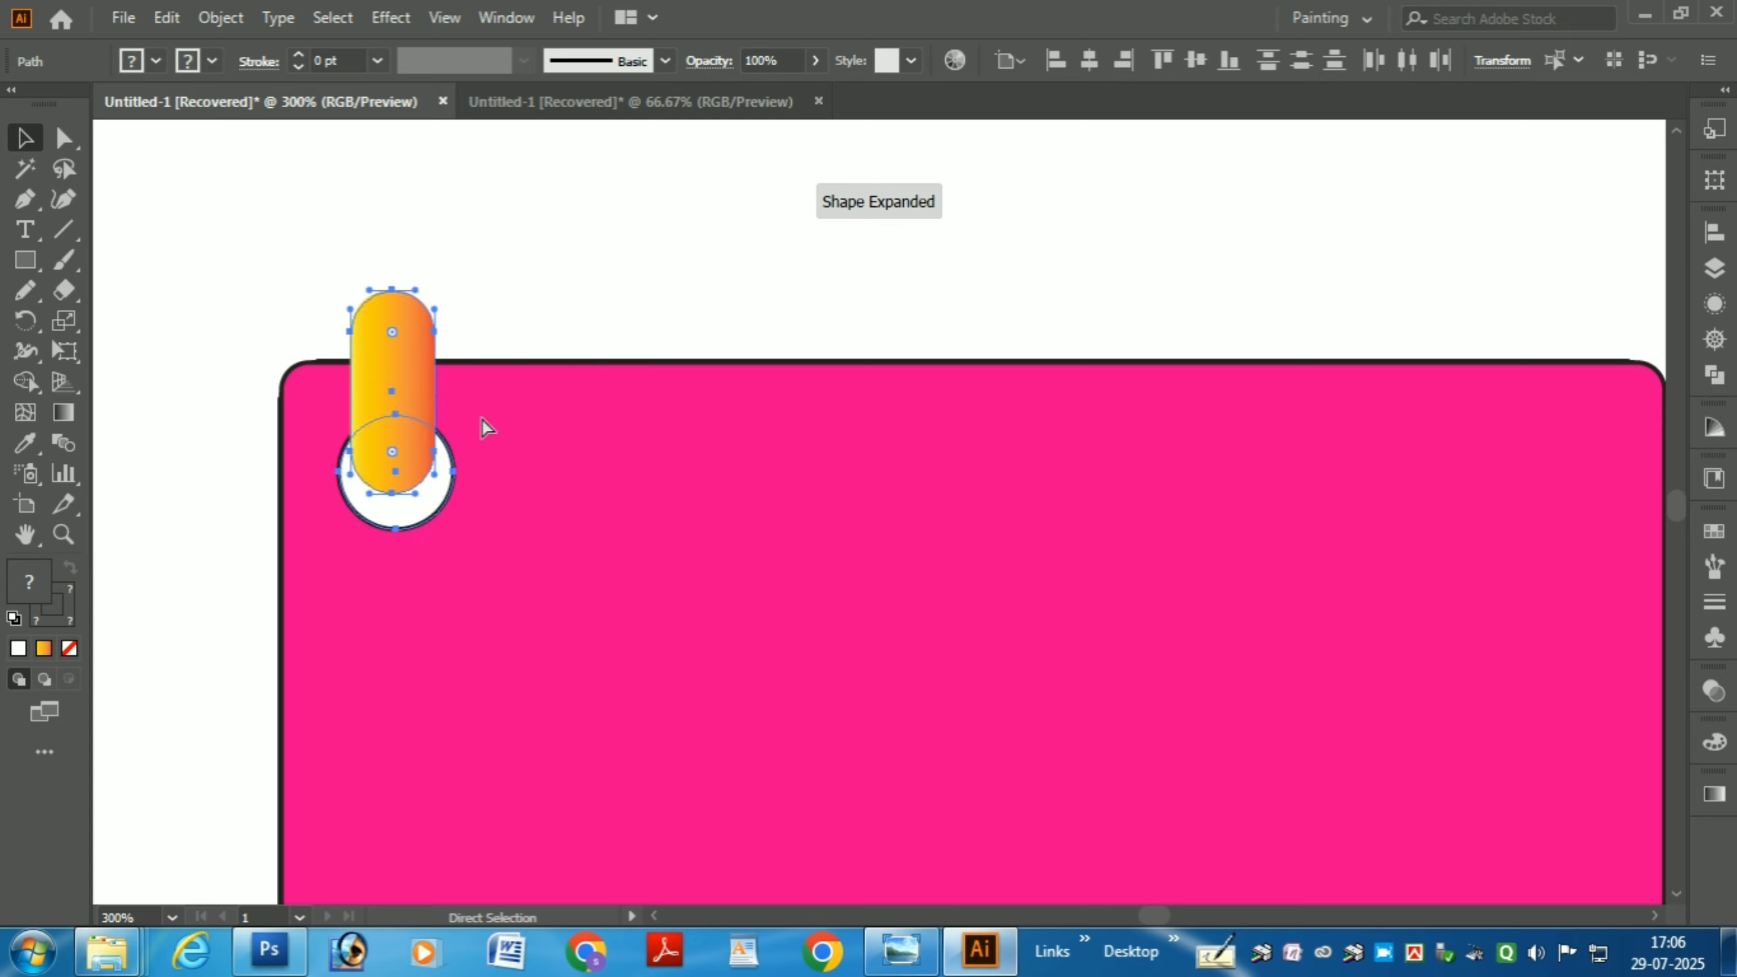
left_click(442, 505, "ctrl")
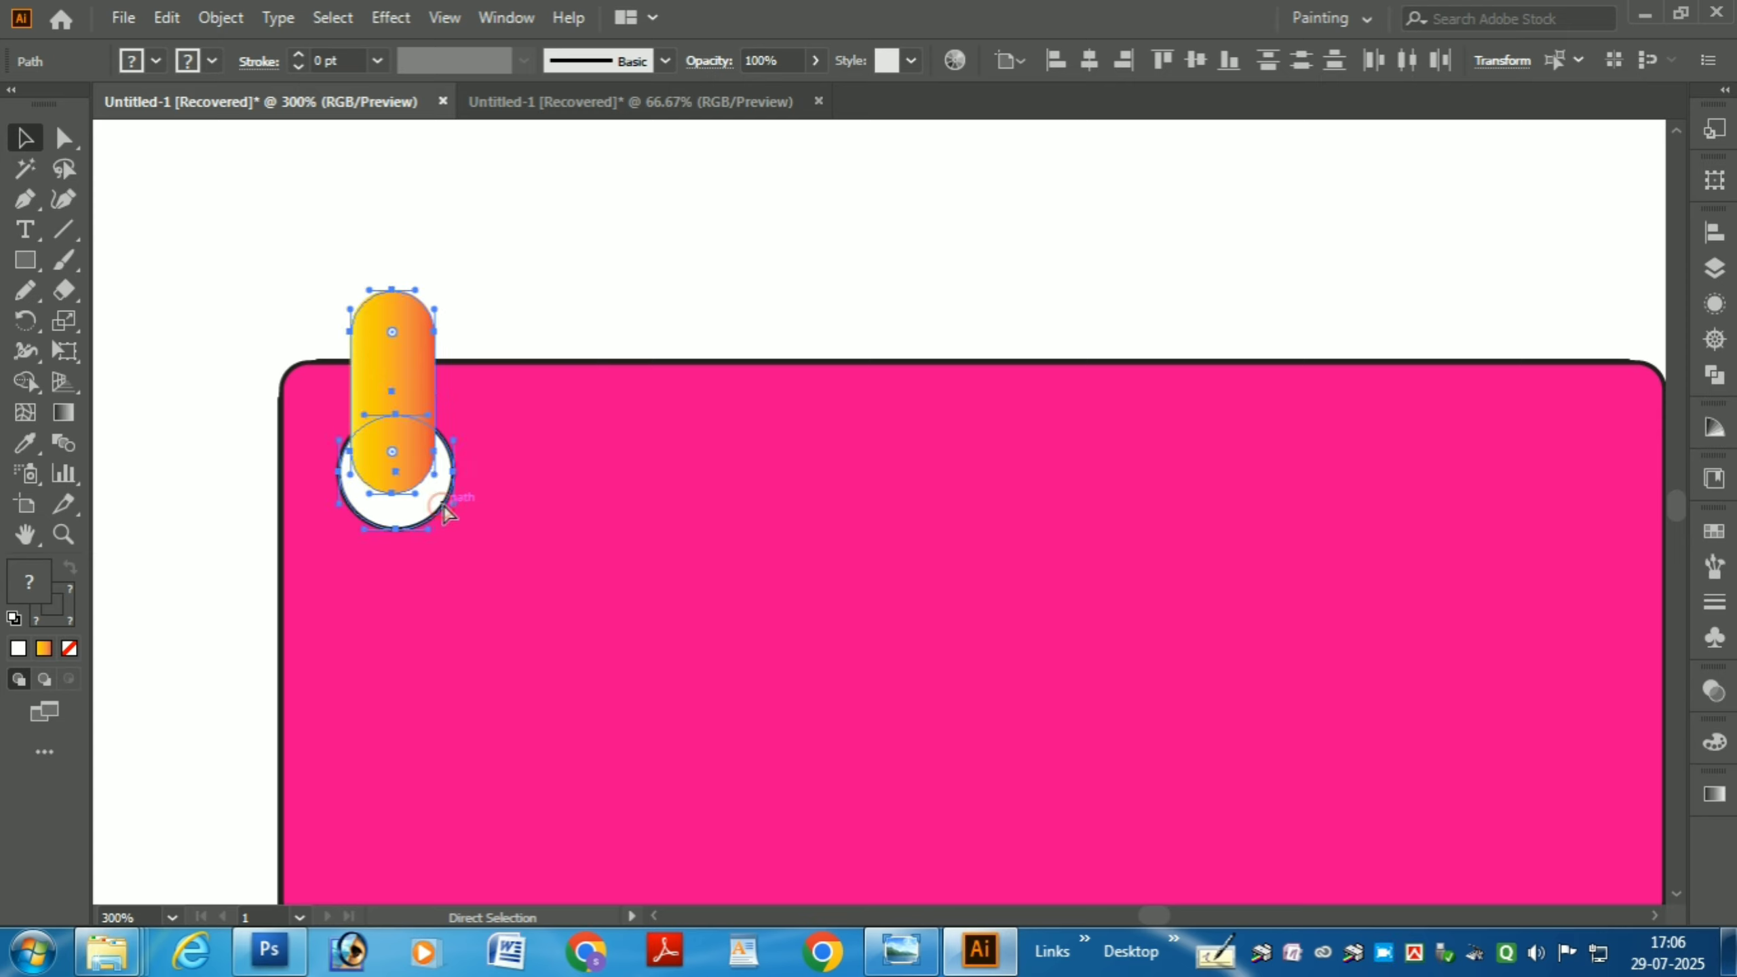
Step: Try duplicating the ring and its circle to the right and repeating the copy, then undo the duplicates
left_click_drag(407, 411, 576, 423)
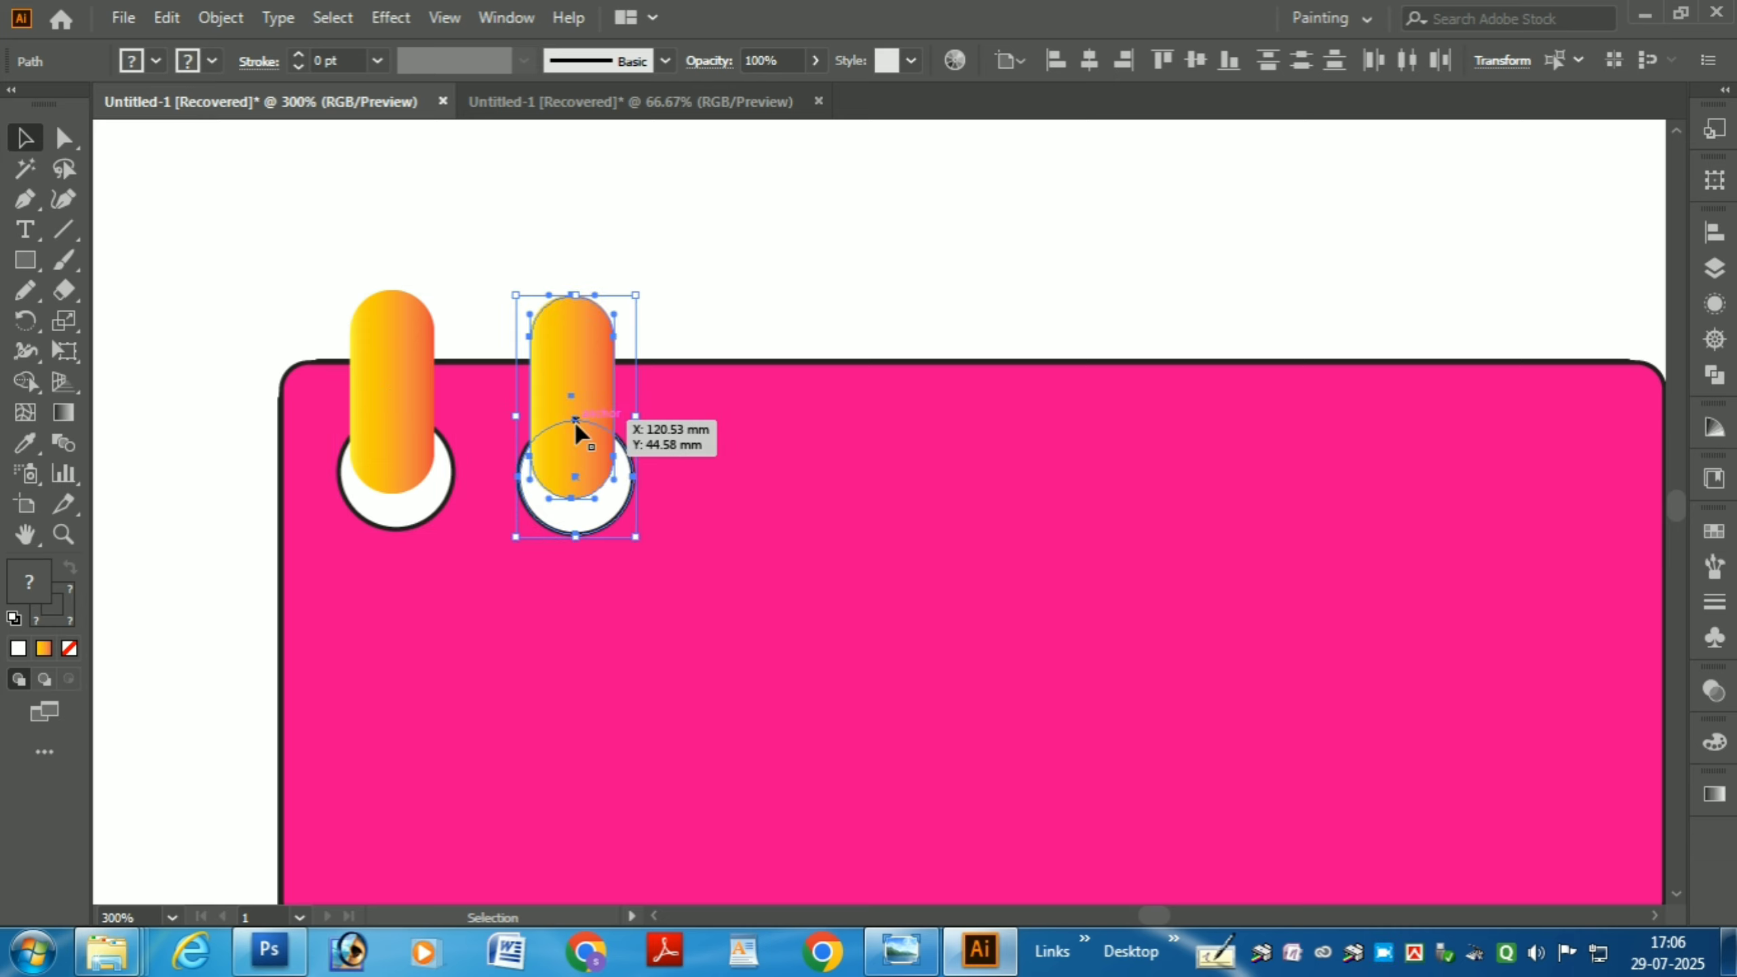
key("ctrl")
key("ctrl+d")
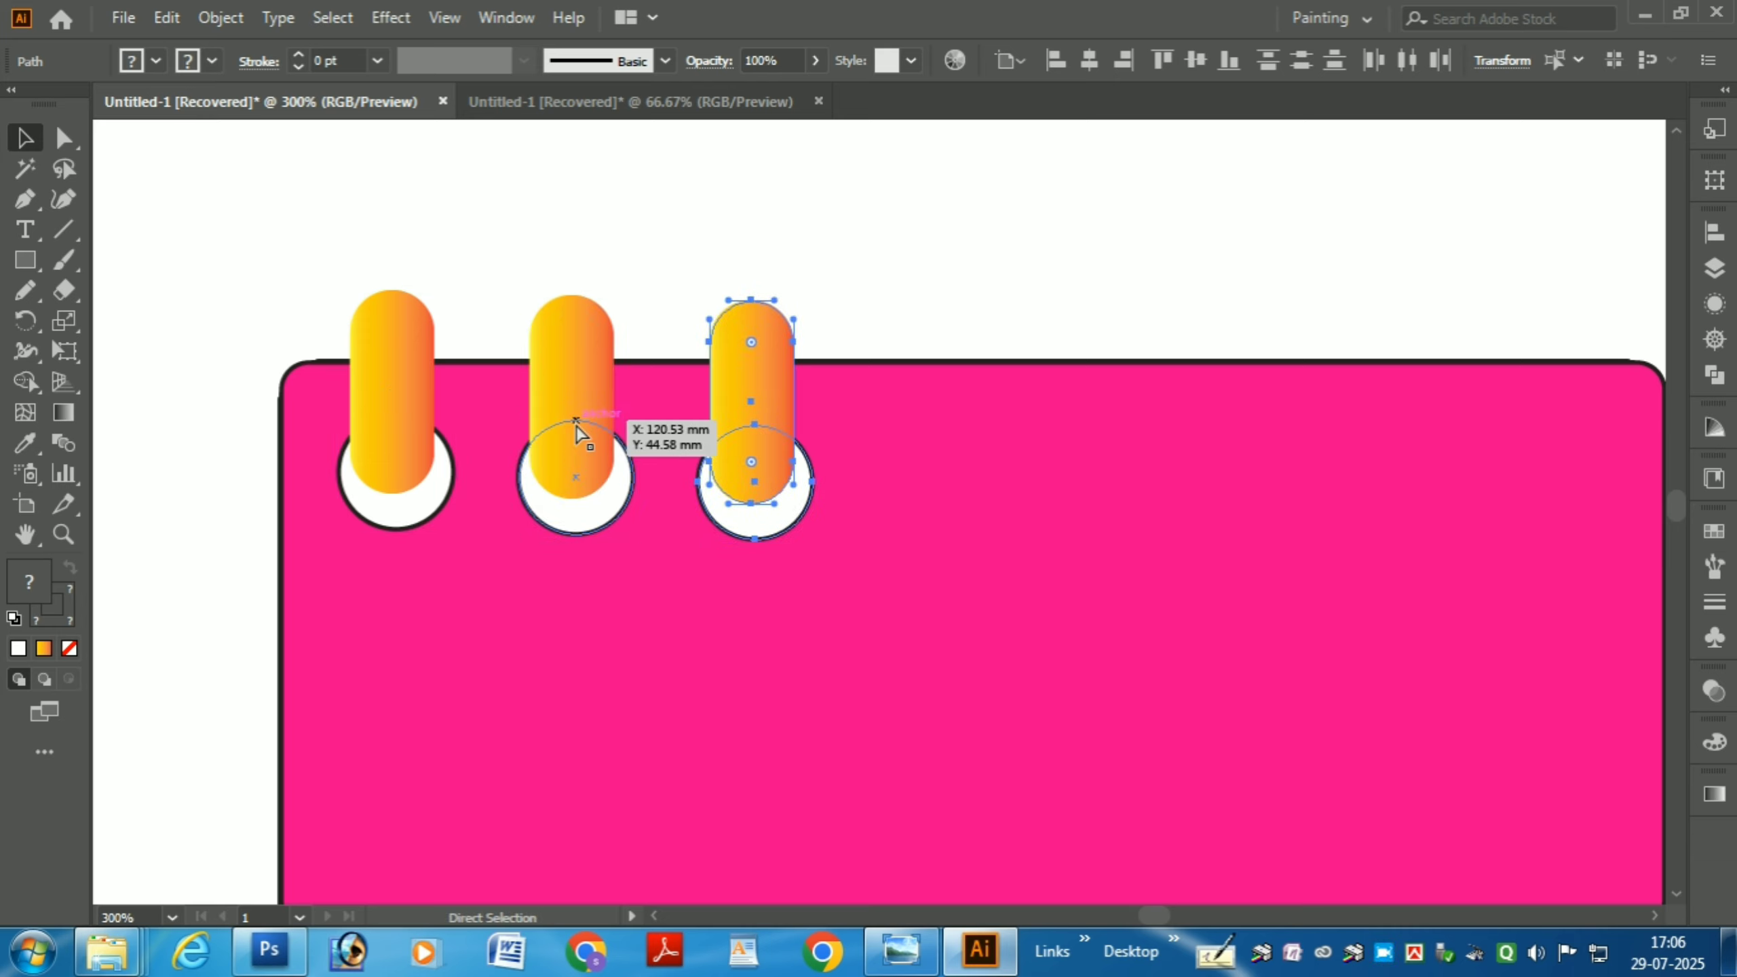
key("ctrl+d")
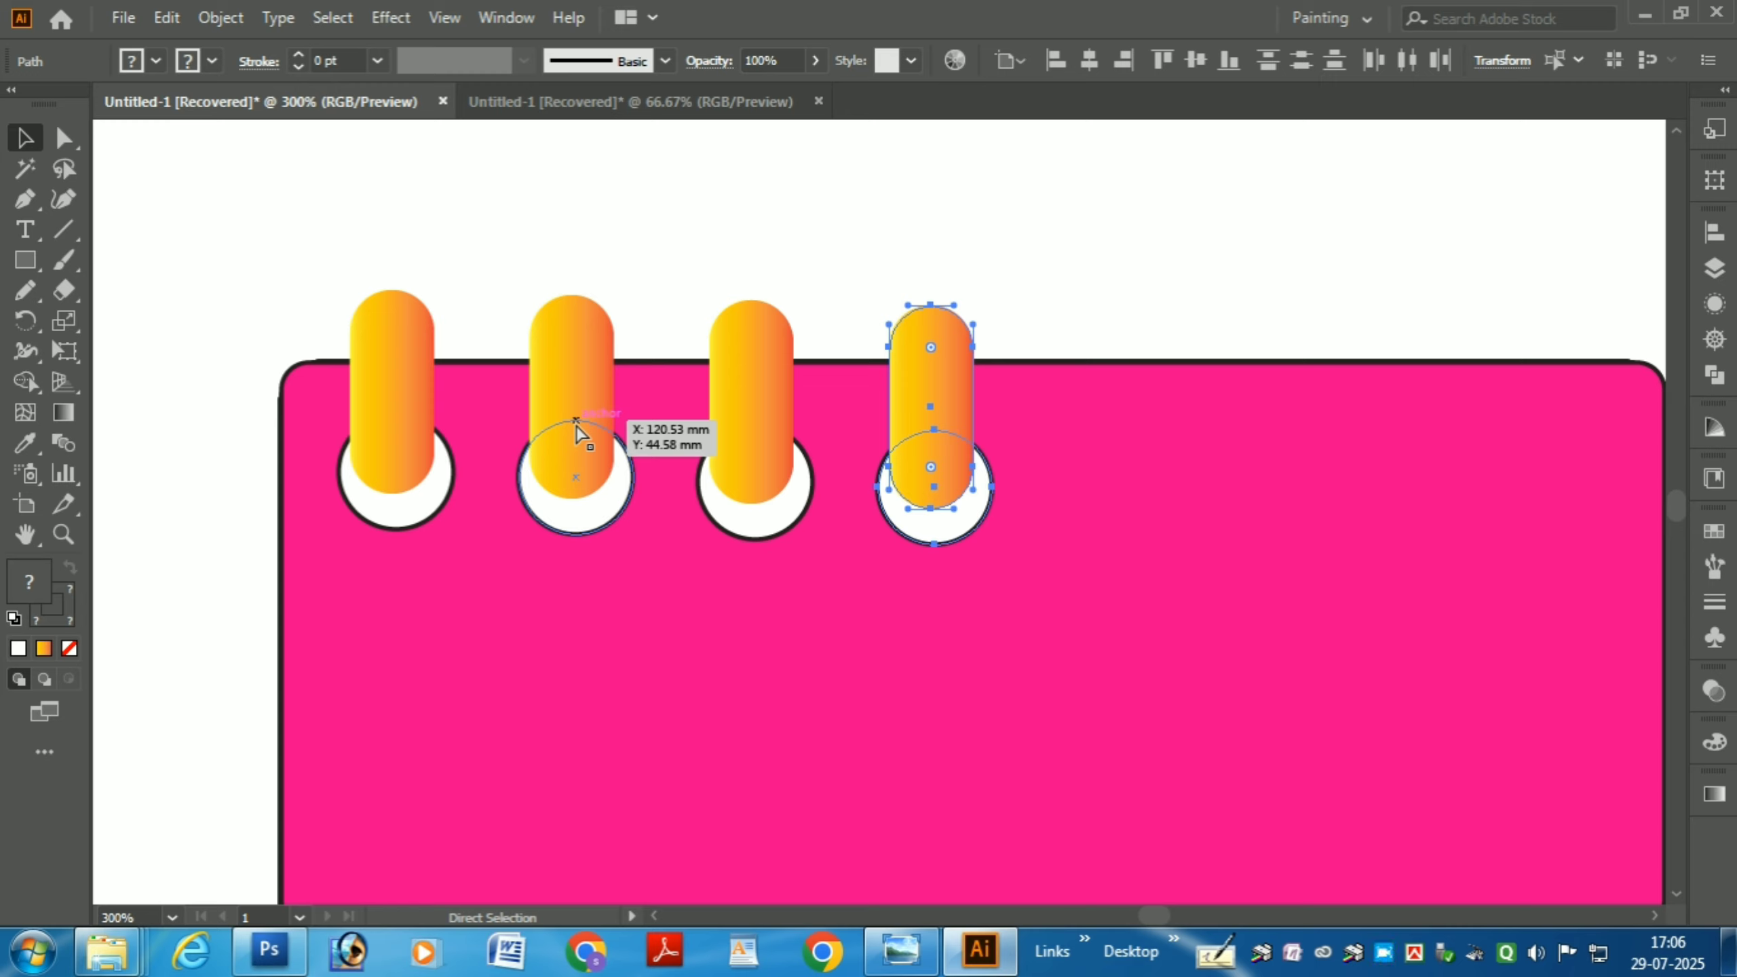
key("ctrl+z")
key("ctrl+z")
key("ctrl+z")
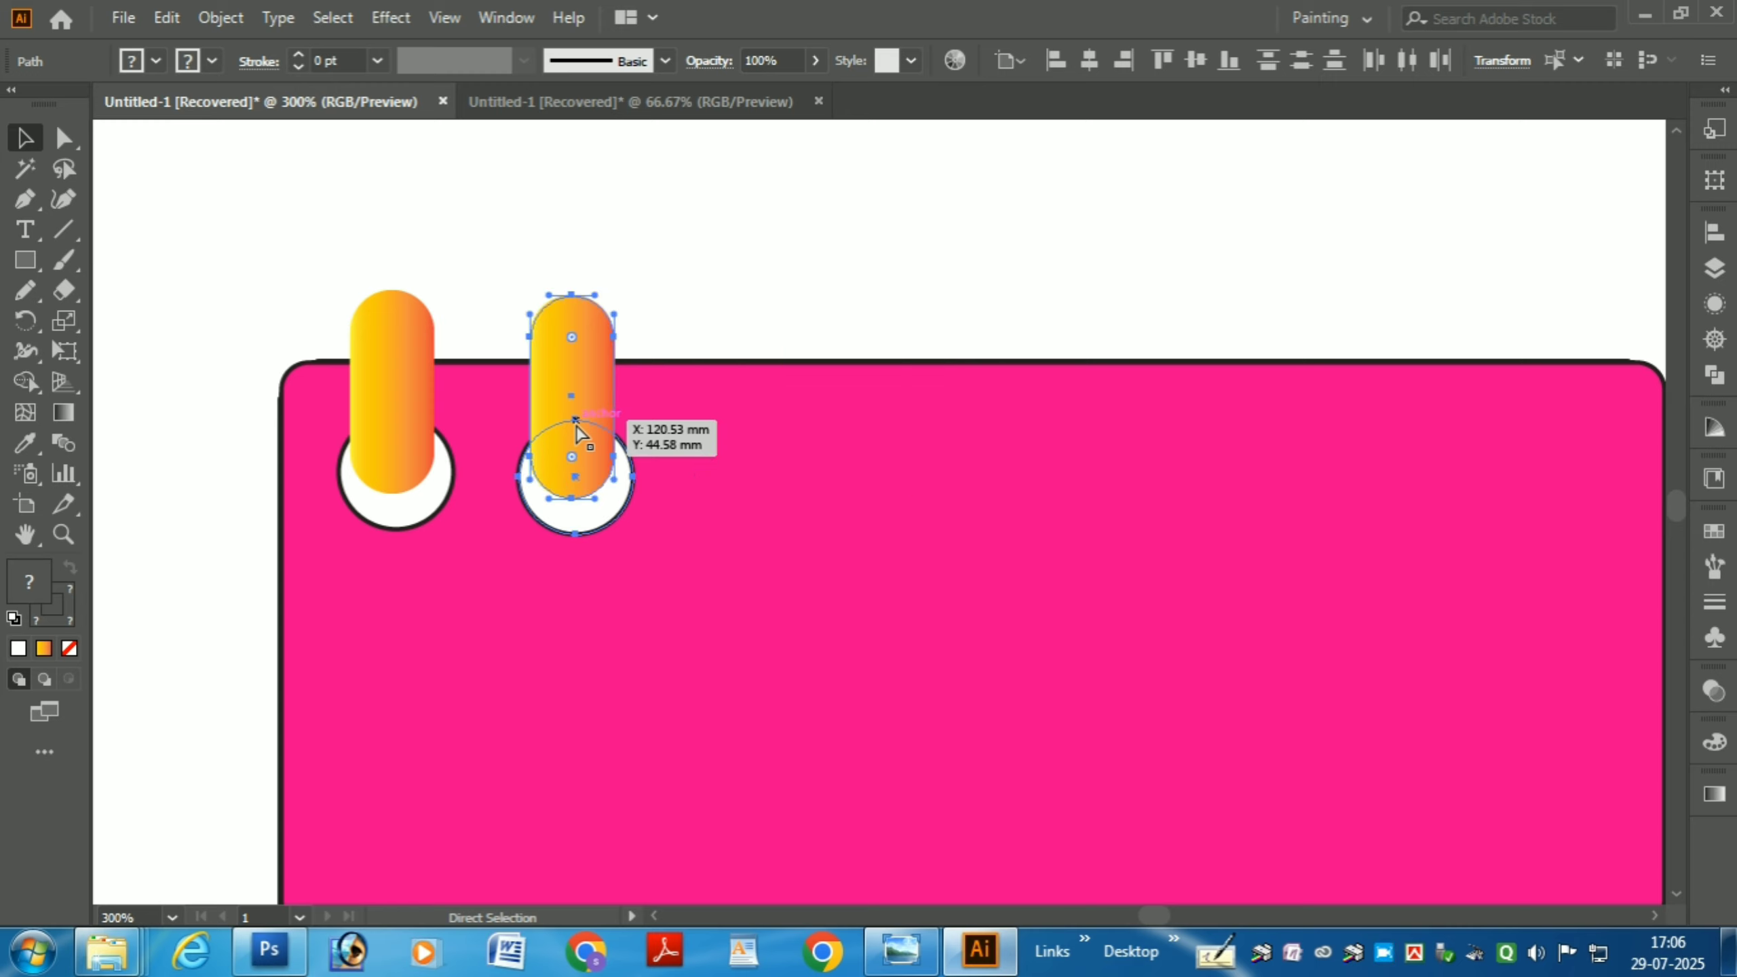
Step: Duplicate the ring and its circle horizontally to the right, and repeat the copy to make an evenly spaced row of eight
left_click_drag(408, 424, 552, 415)
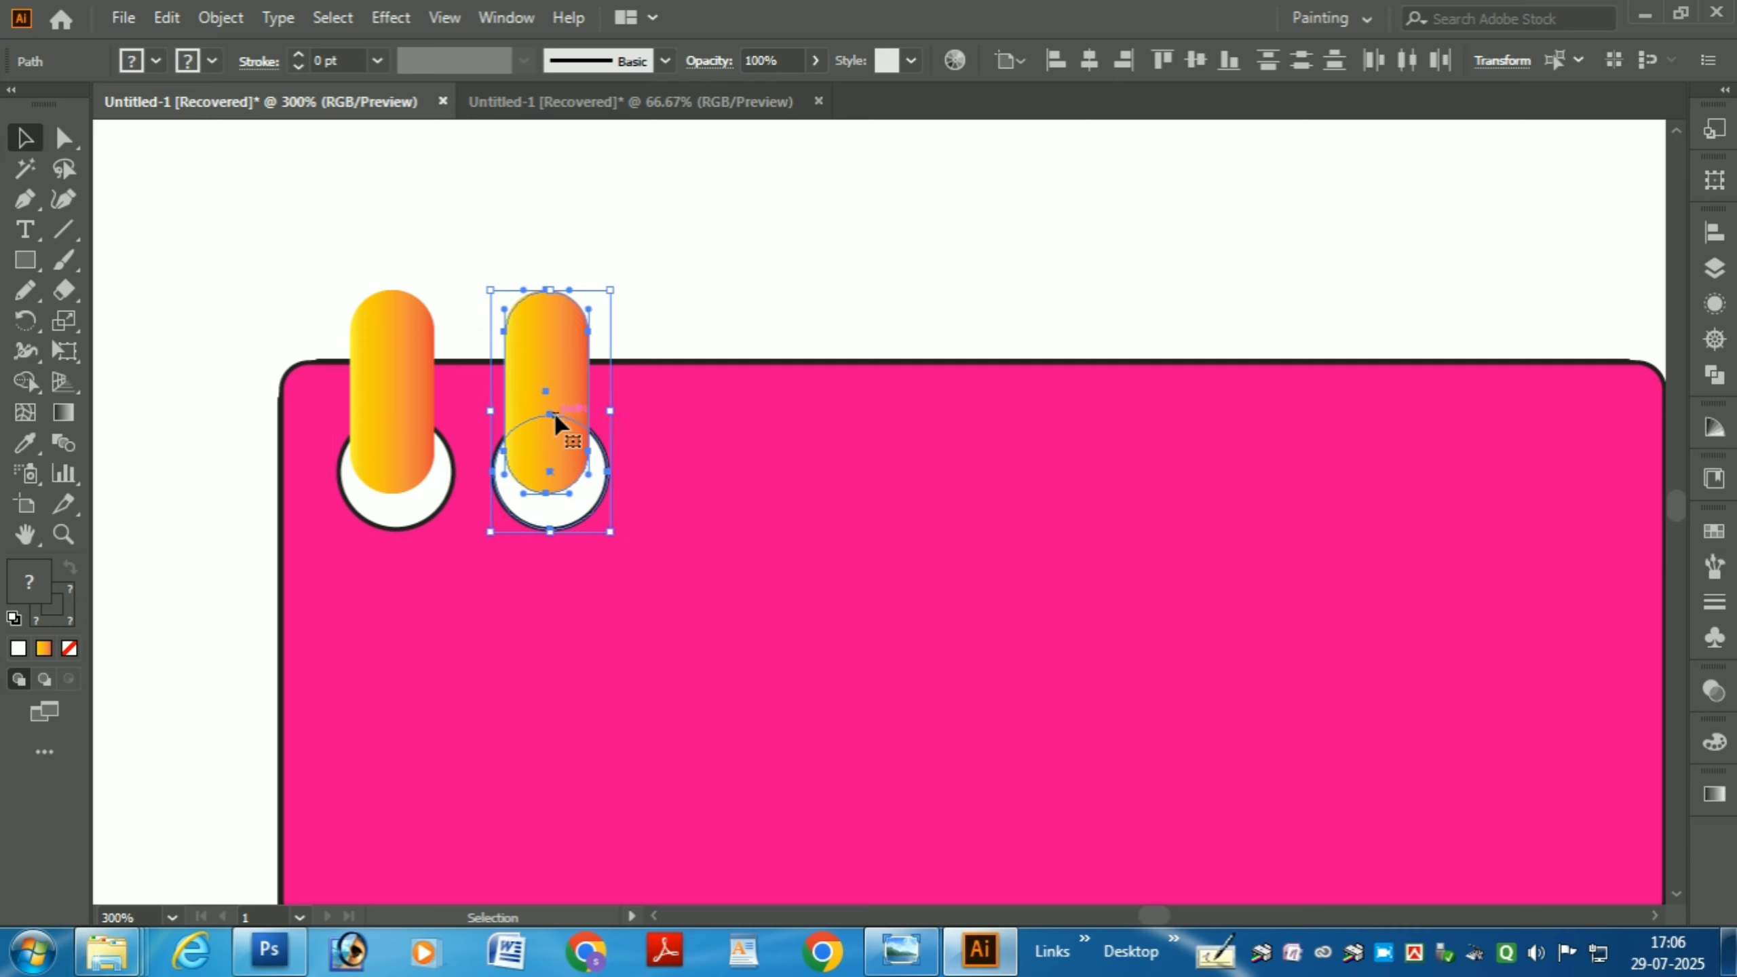
key("a")
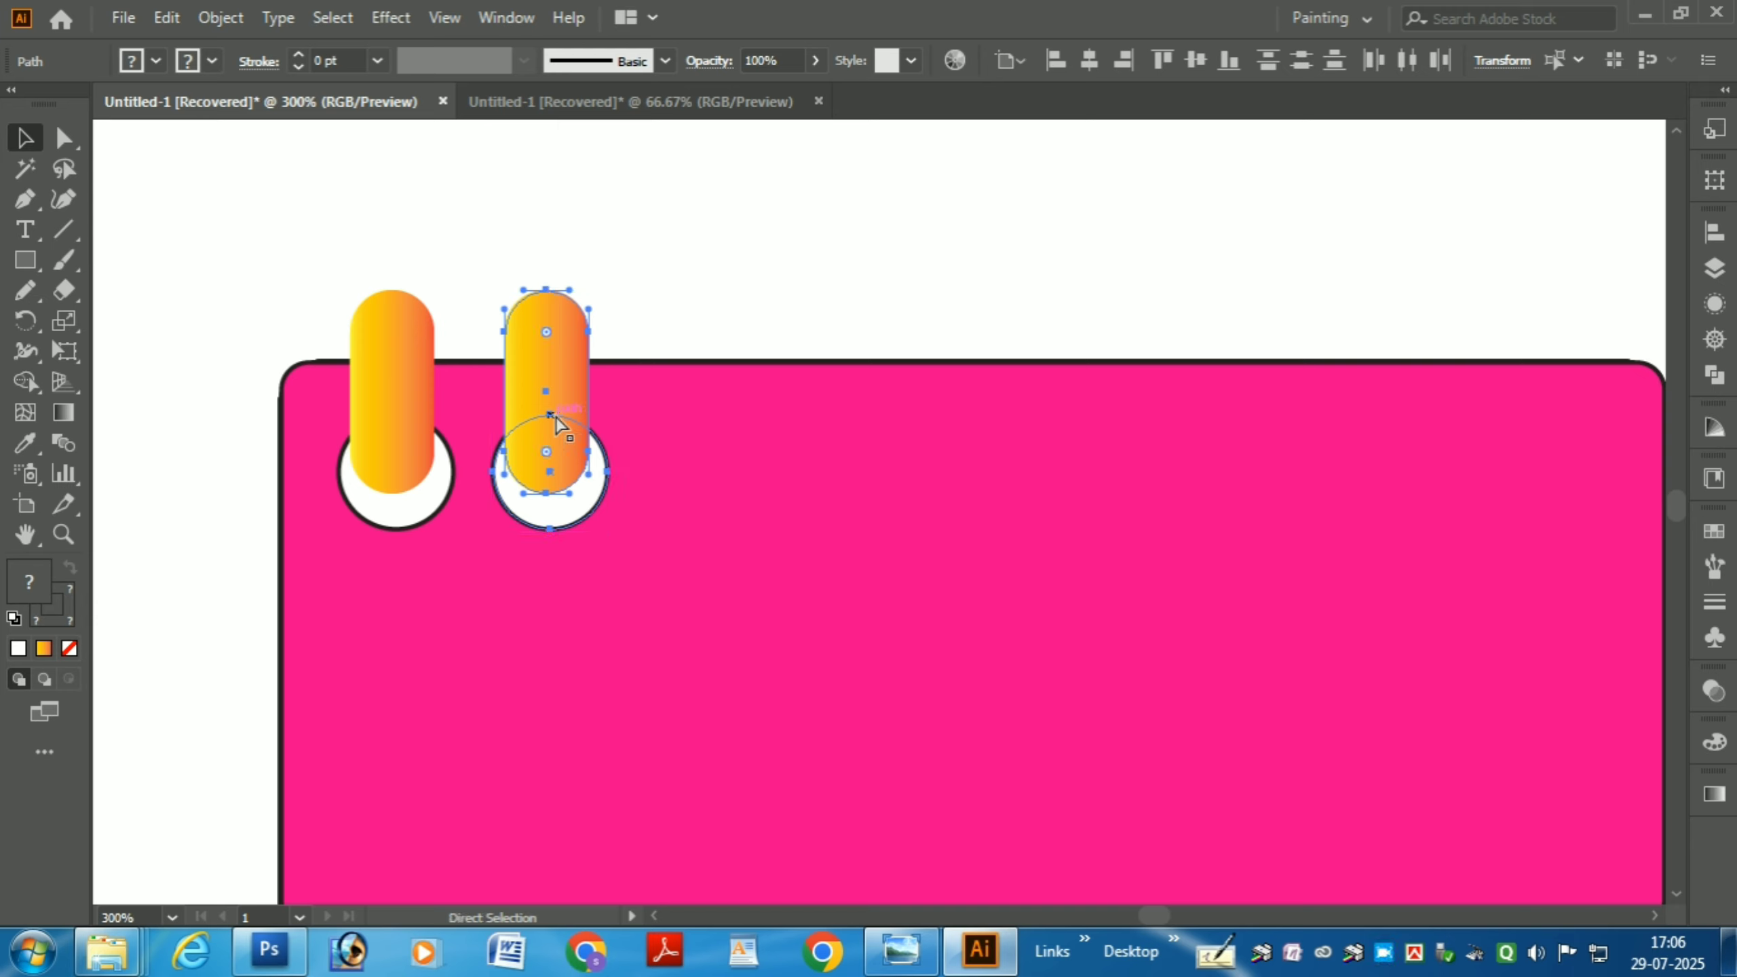
key("ctrl+d")
key("ctrl+d")
key("ctrl+d")
key("ctrl+d")
key("ctrl+d")
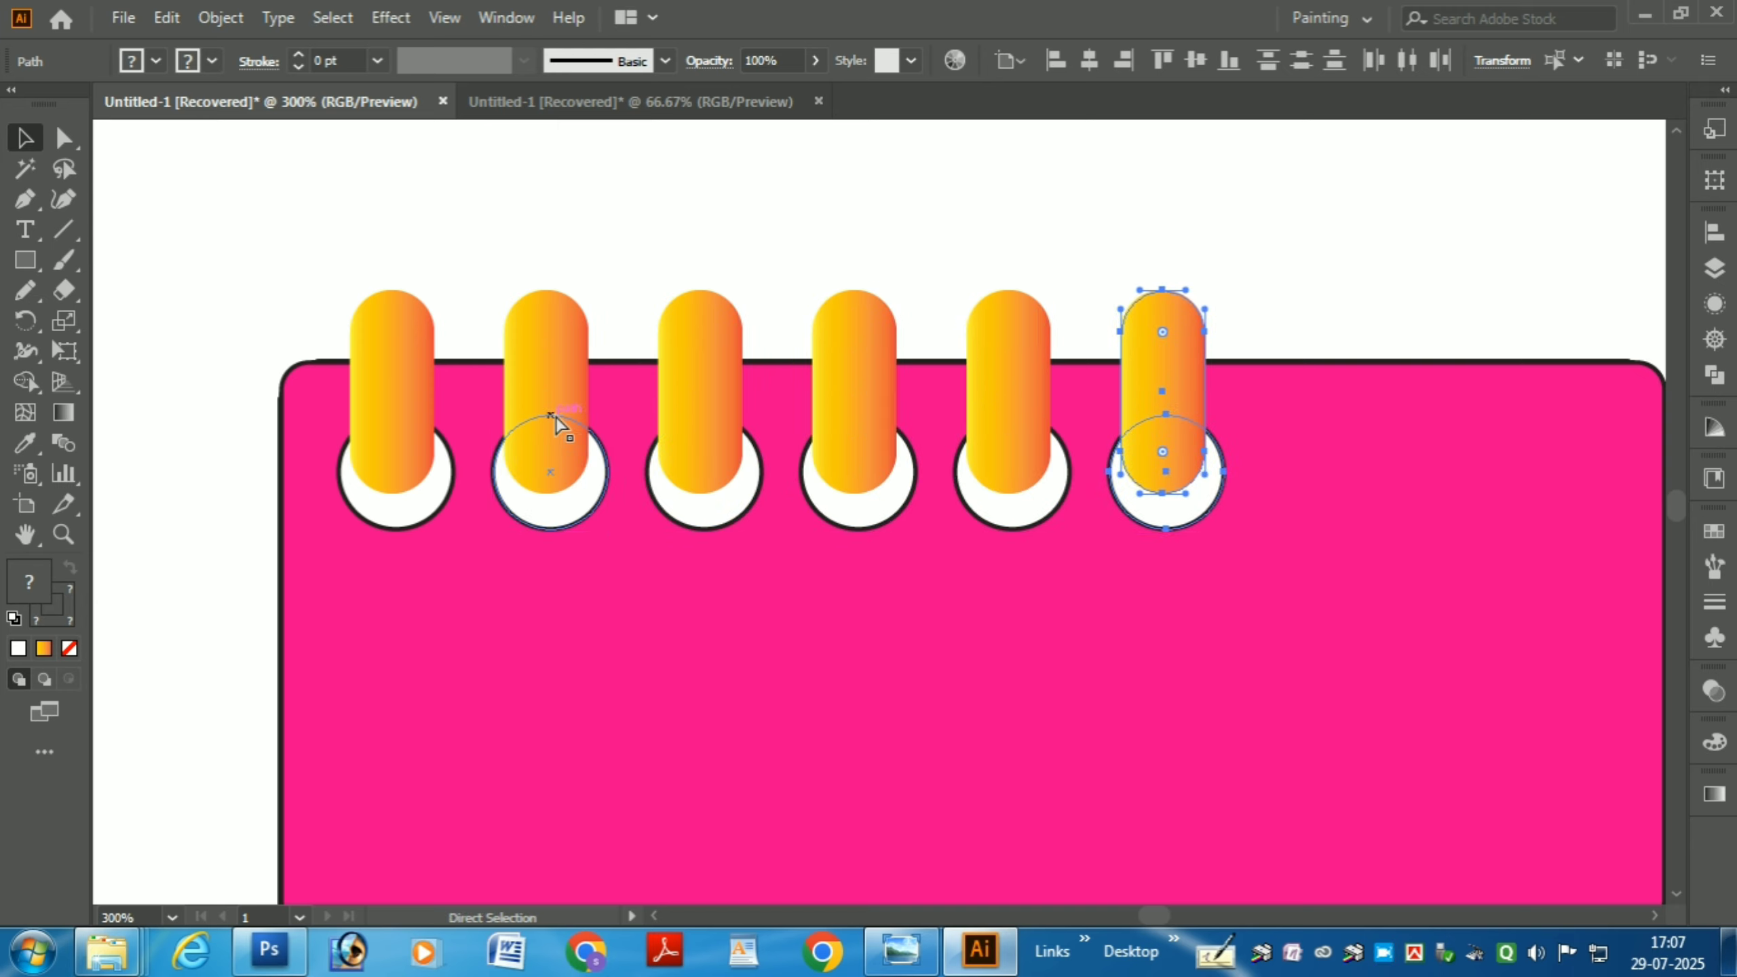
key("ctrl+d")
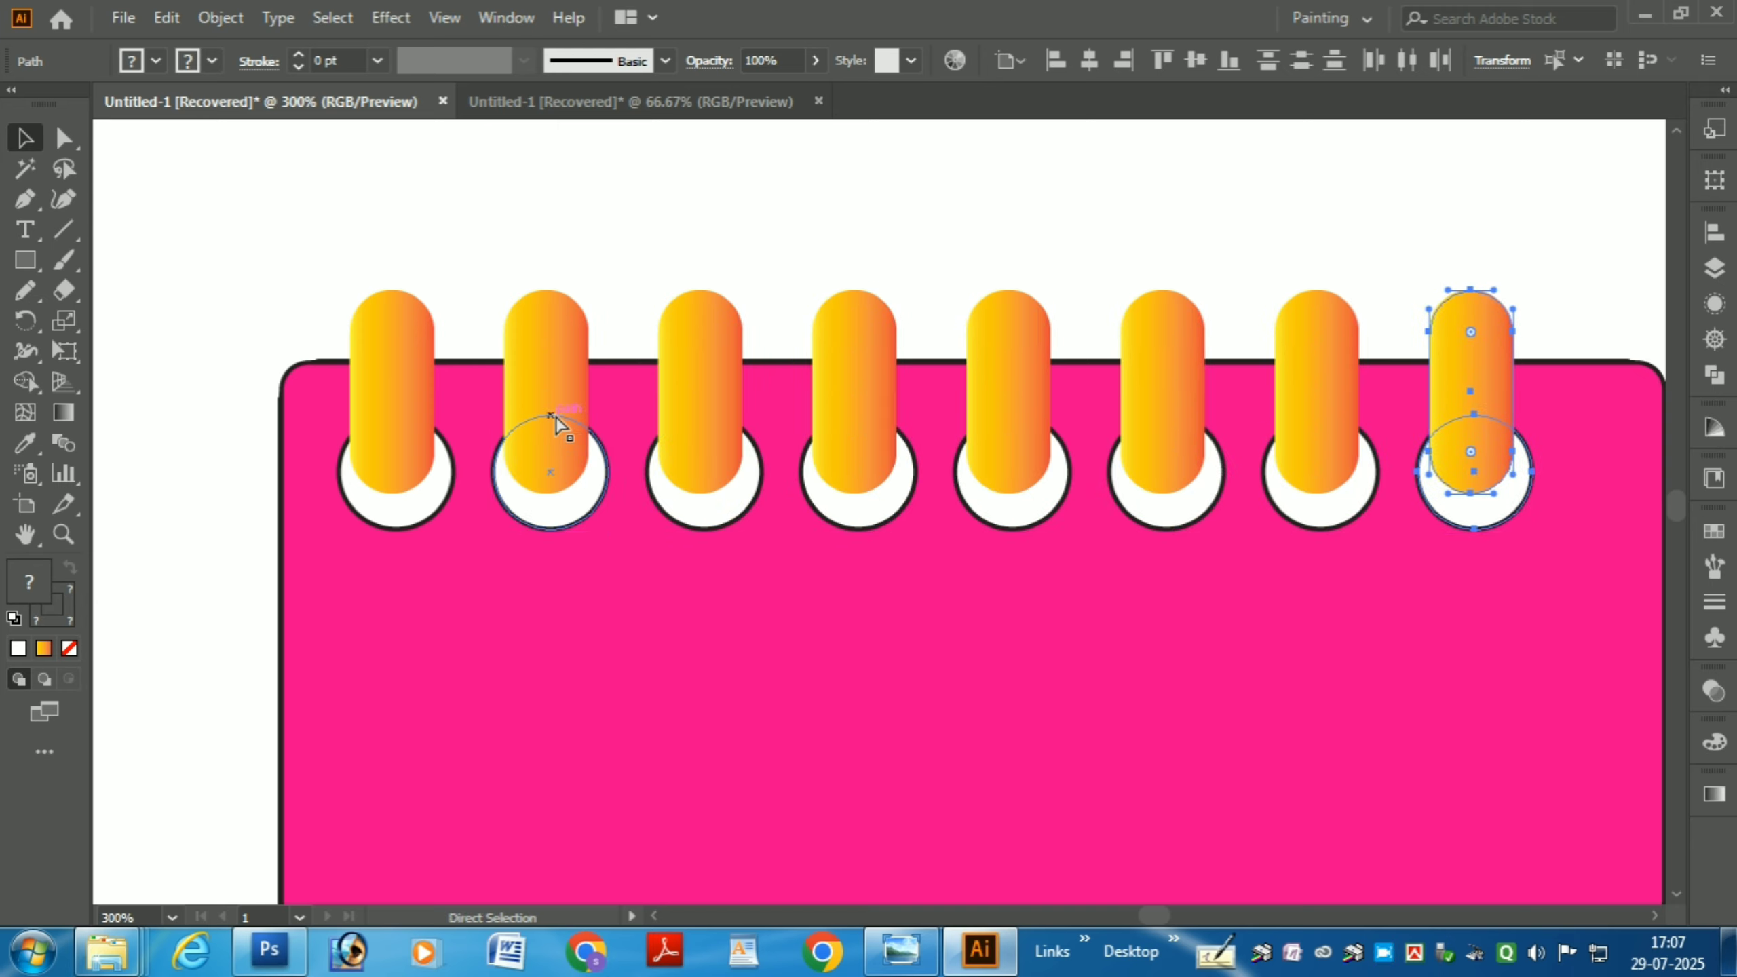
Step: Nudge all eight rings and their white circles together to the right to centre the row on the pink header, and deselect them
key("v")
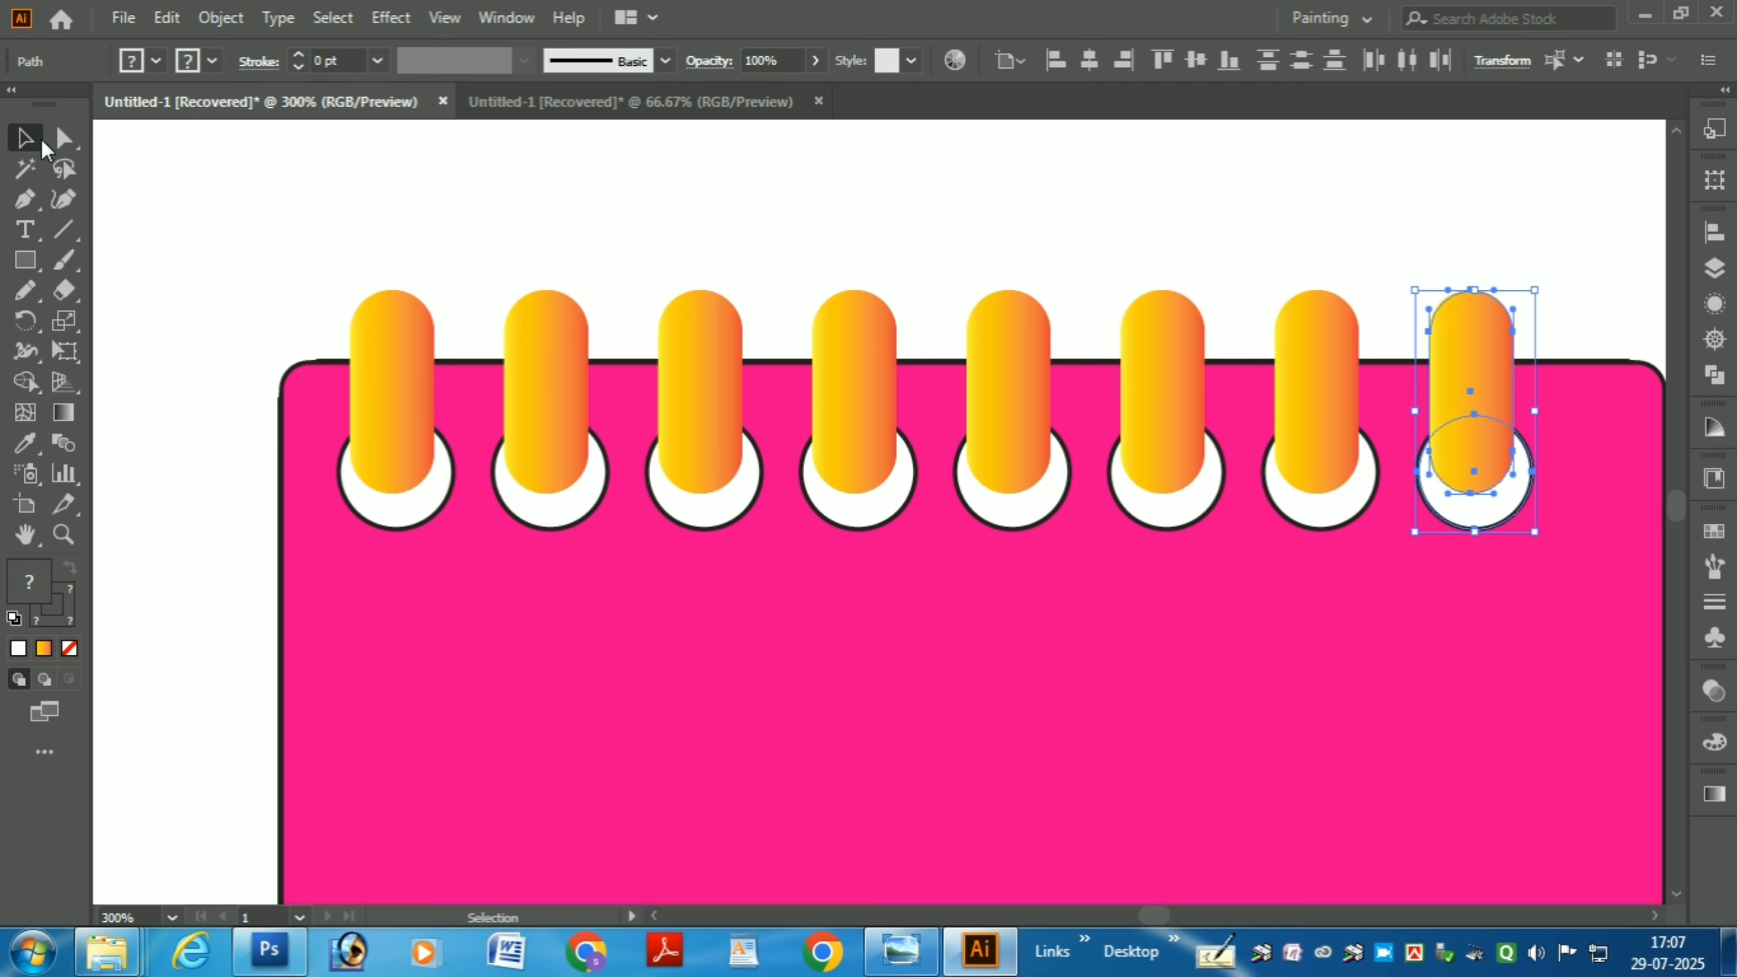
left_click_drag(383, 240, 1519, 306)
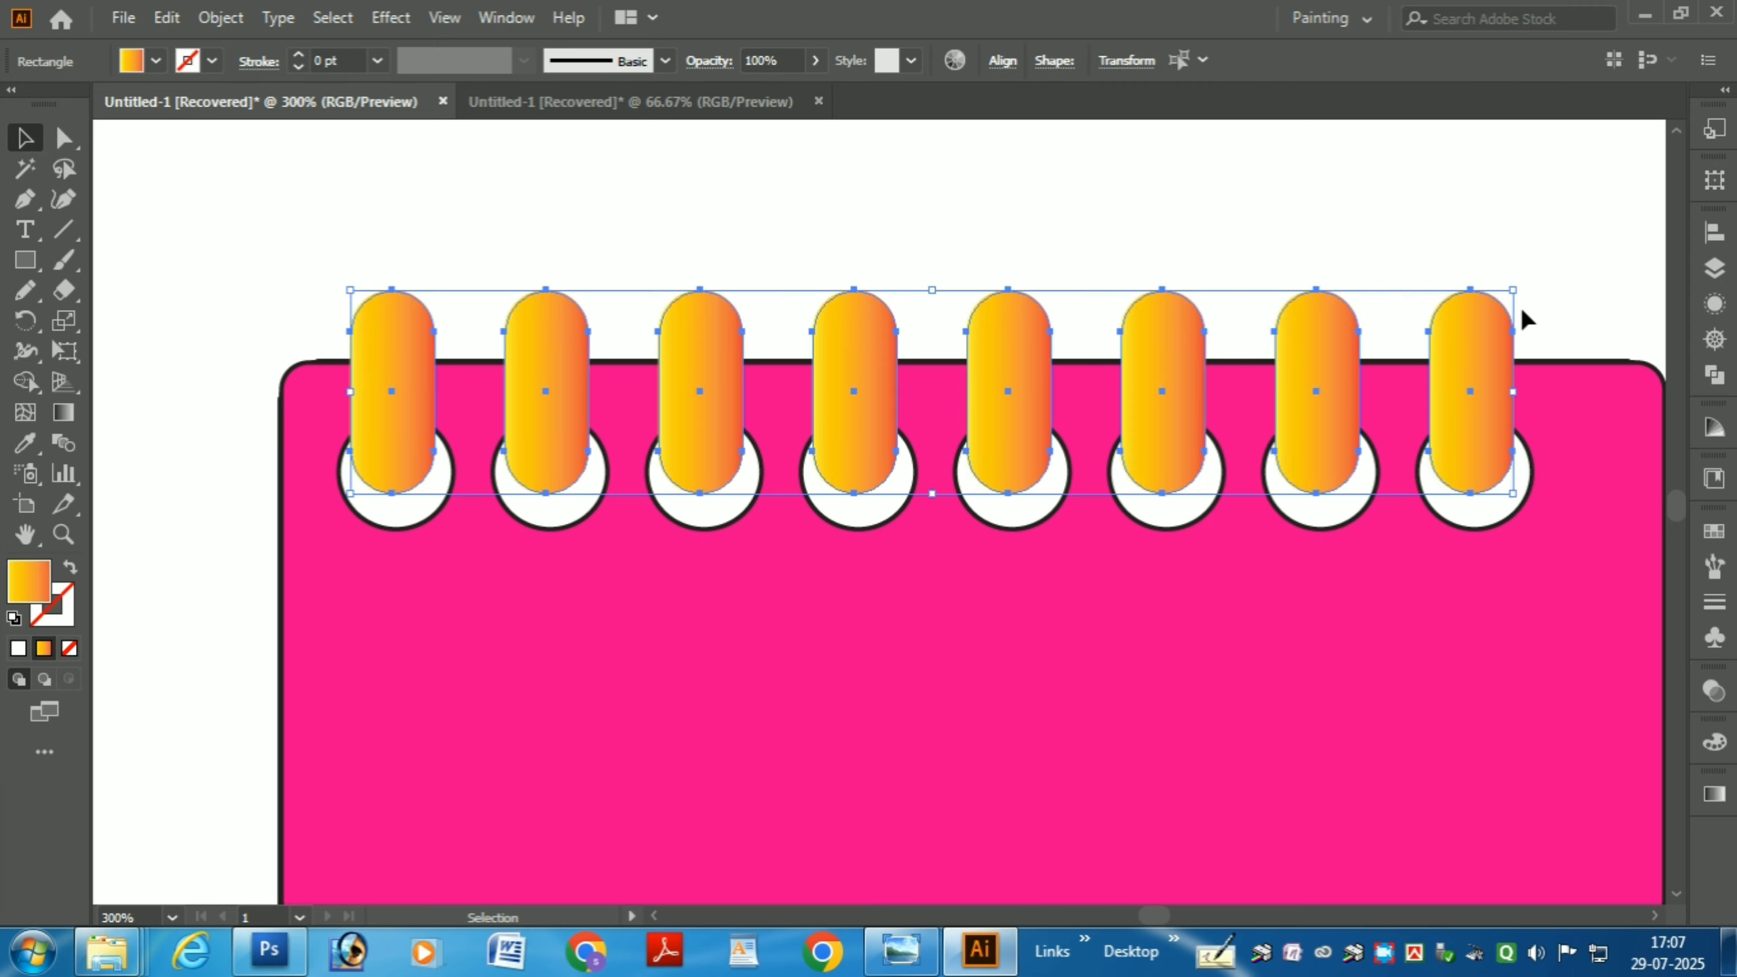
left_click(415, 506)
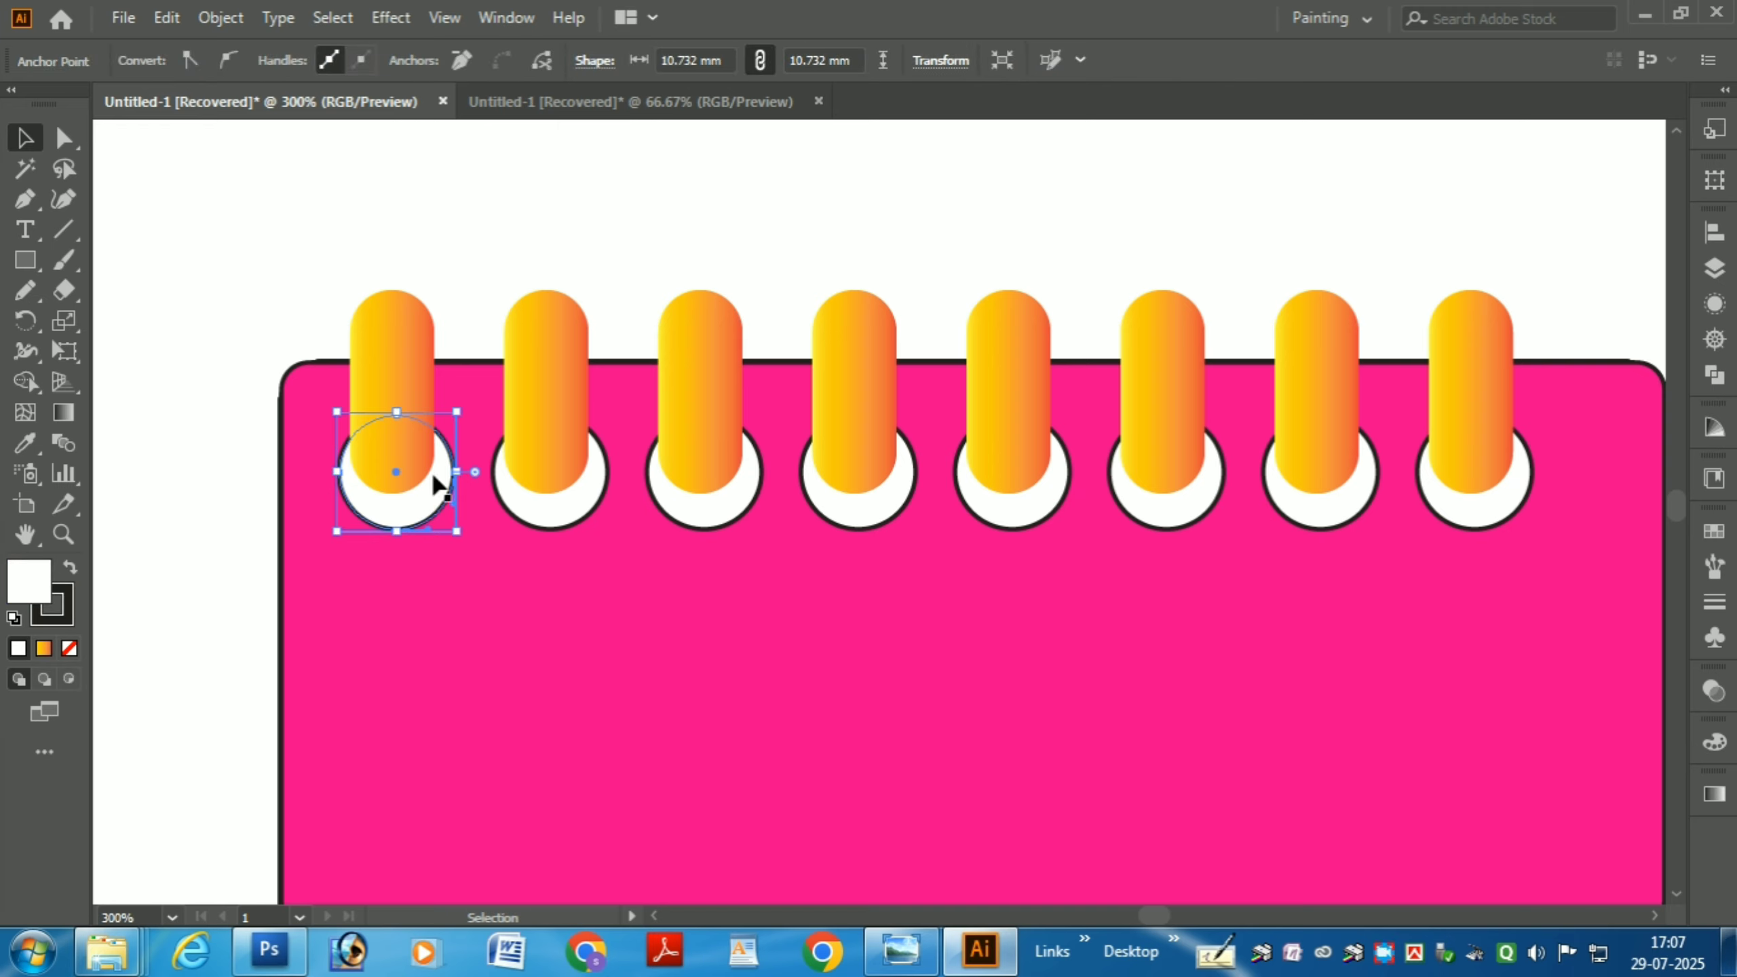
left_click_drag(319, 255, 1547, 335)
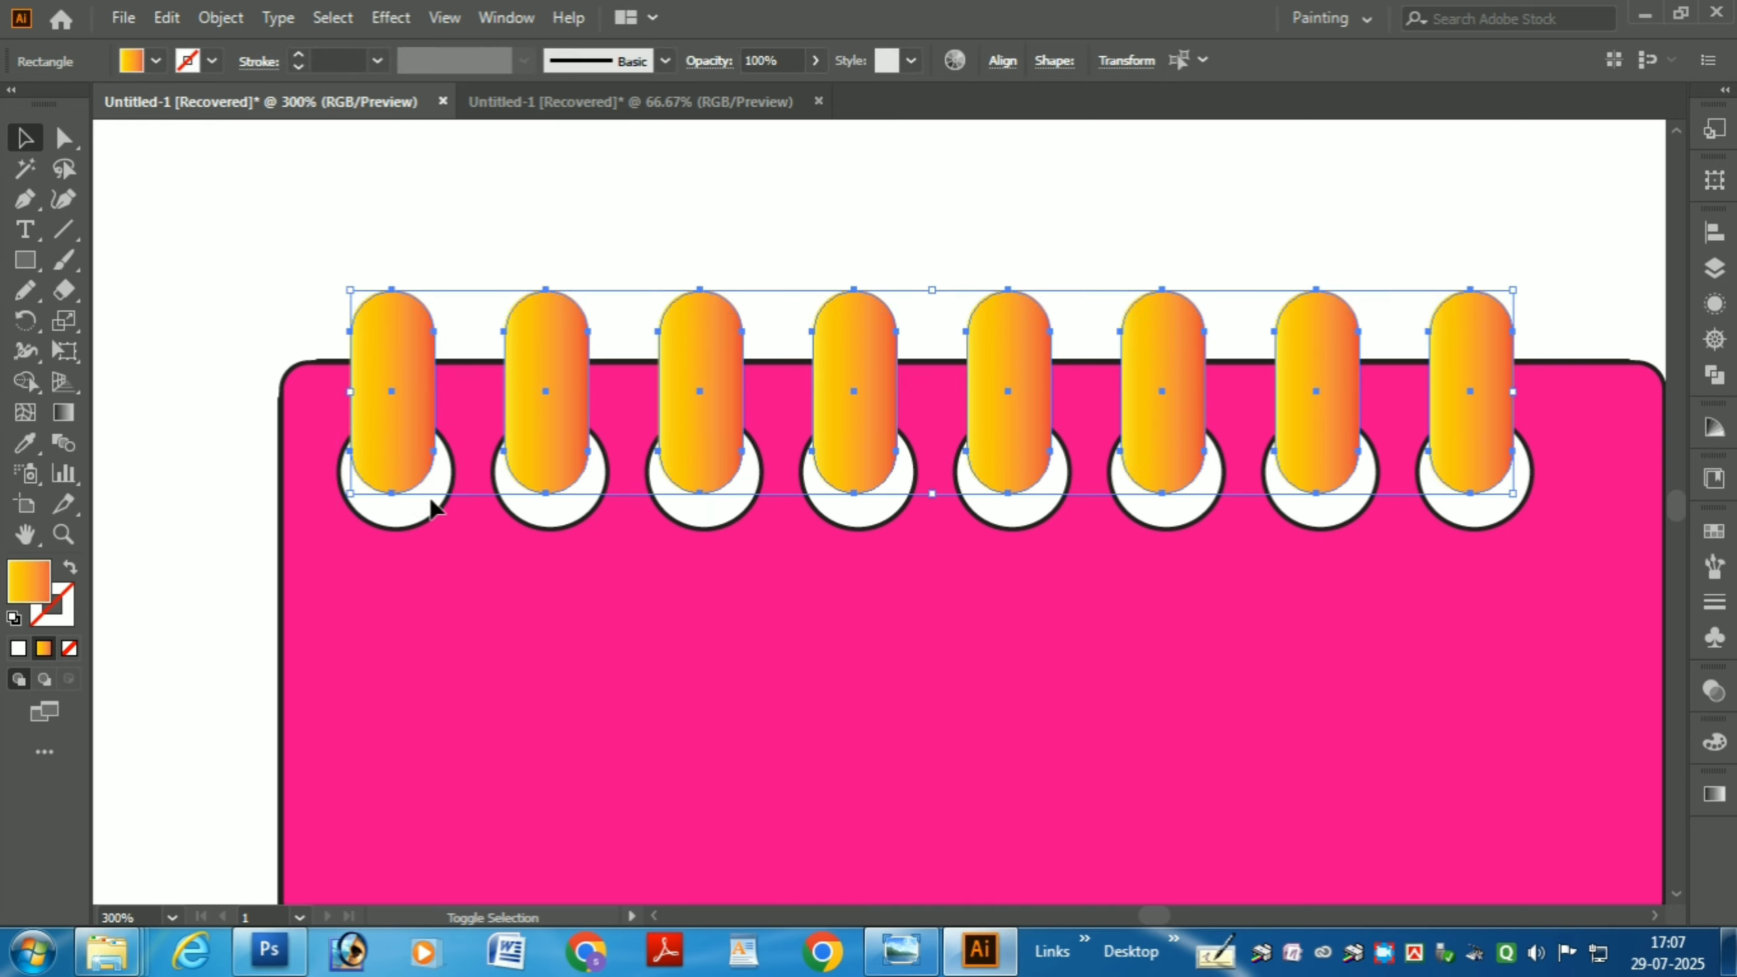
left_click(448, 520, "shift")
left_click(517, 511, "shift")
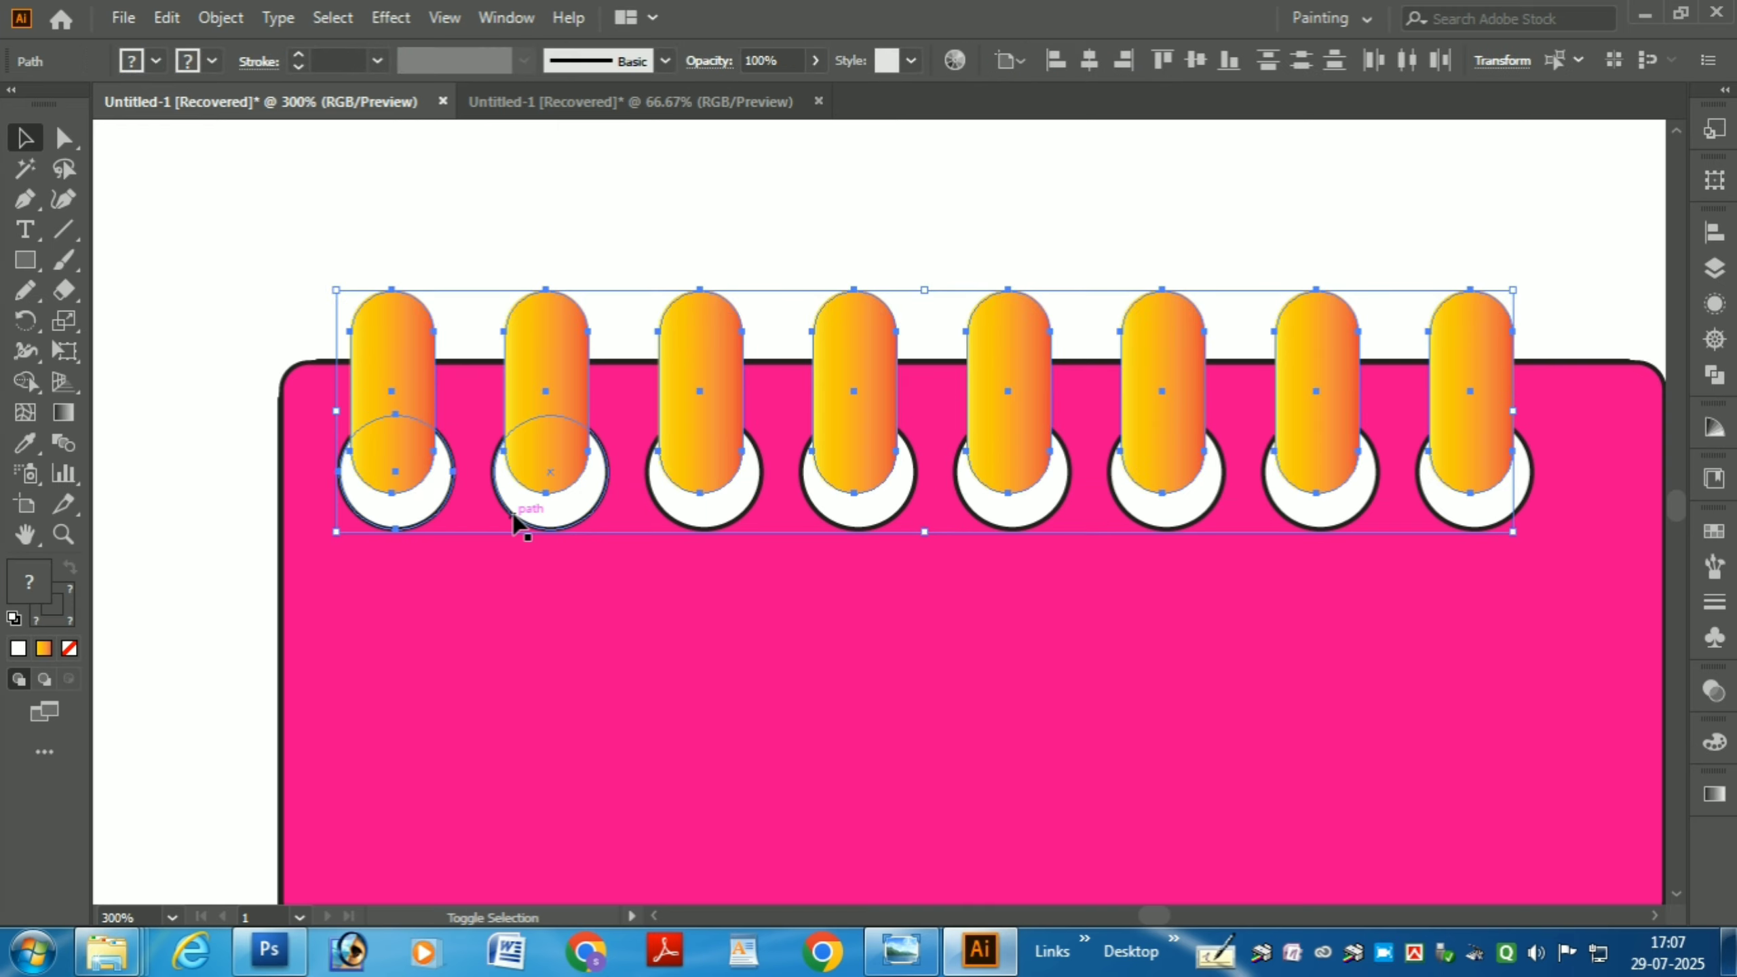
left_click(674, 520, "shift")
left_click(827, 523, "shift")
left_click(1001, 531, "shift")
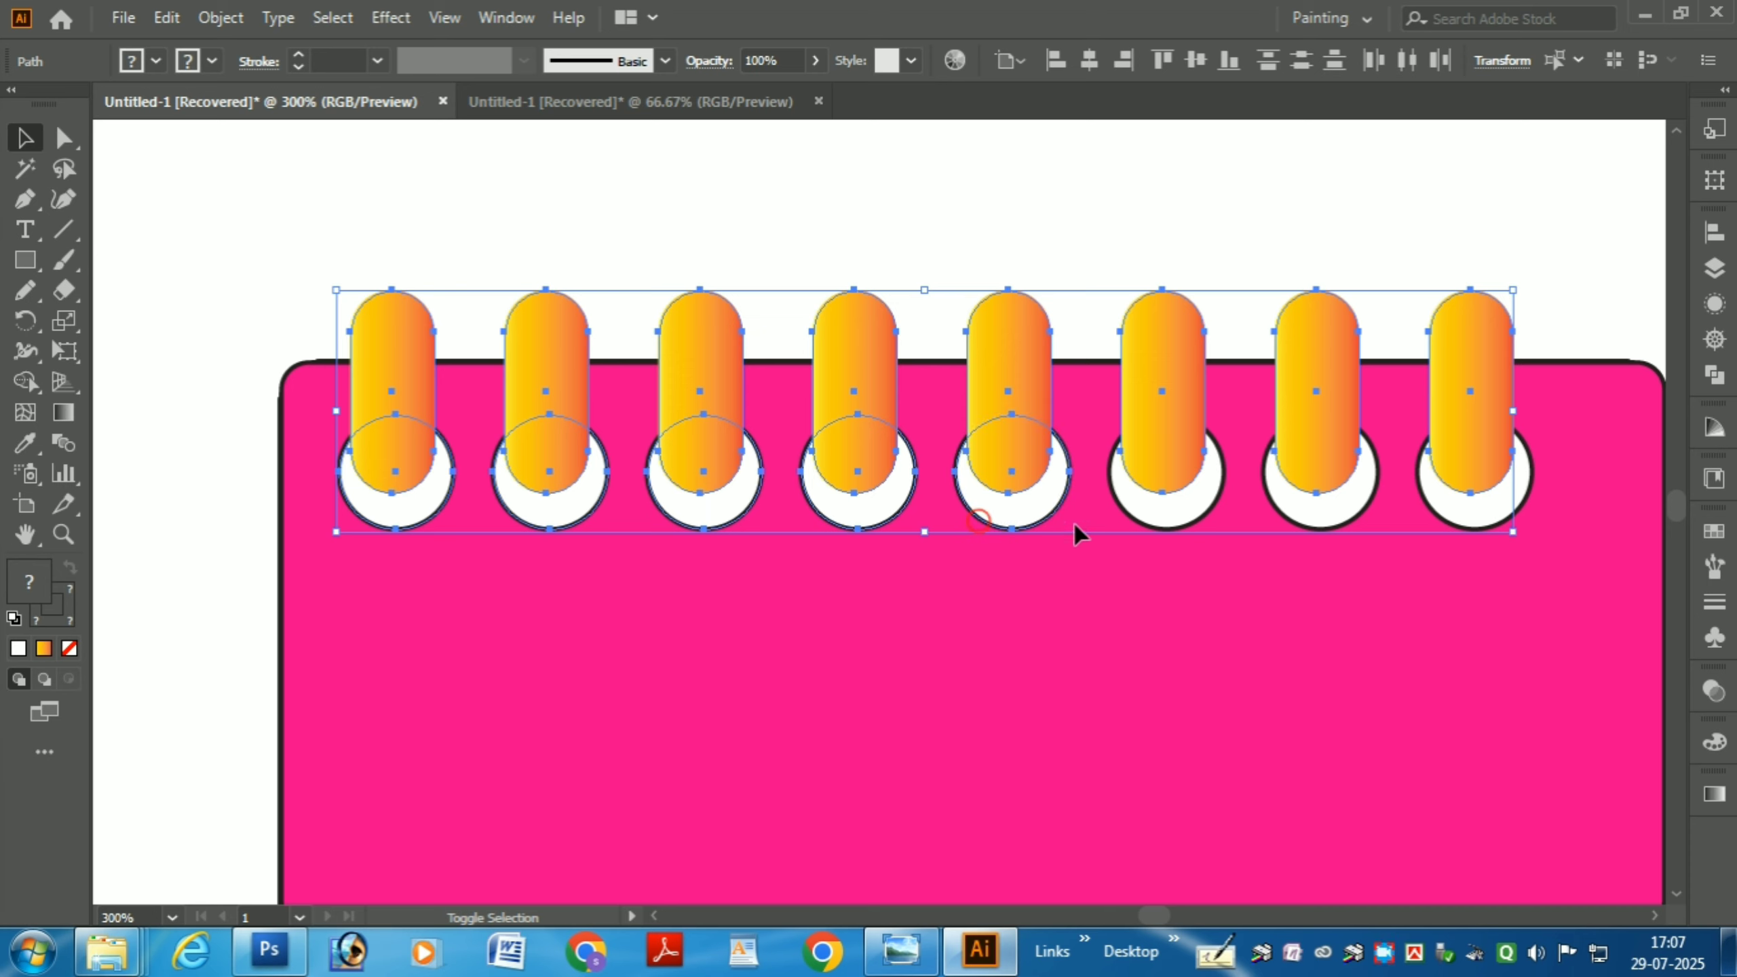
left_click(1152, 525, "shift")
left_click(1277, 519, "shift")
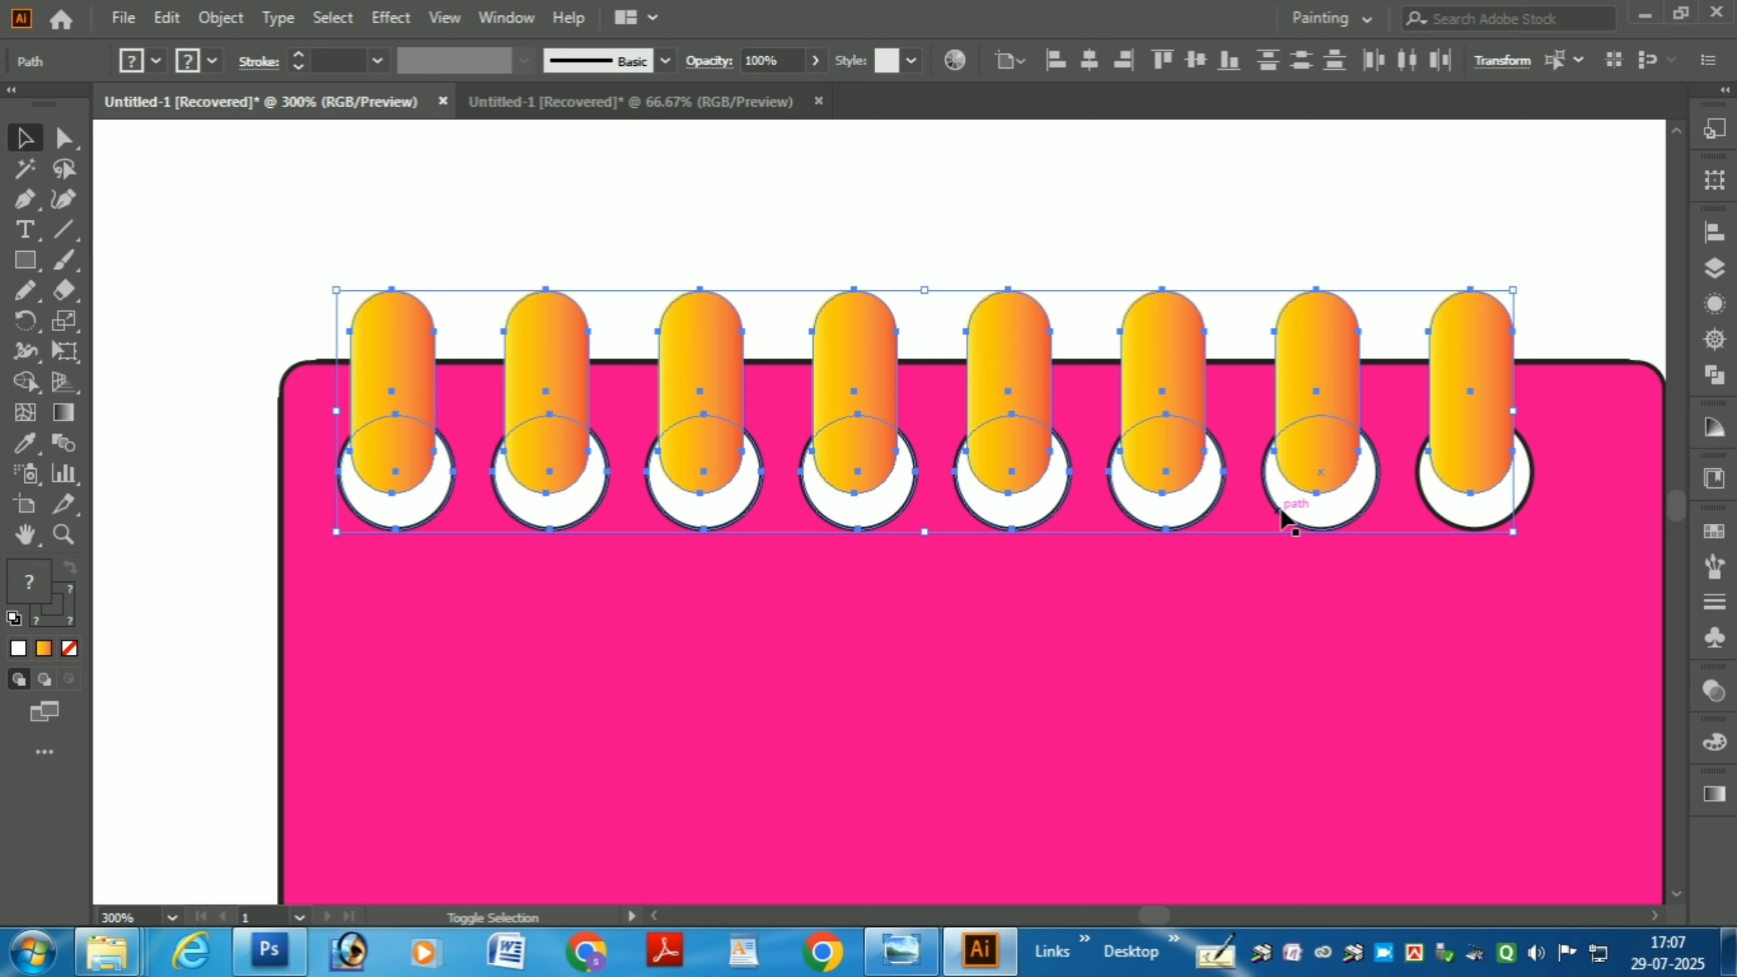
left_click(1422, 507, "shift")
left_click(1418, 504, "shift")
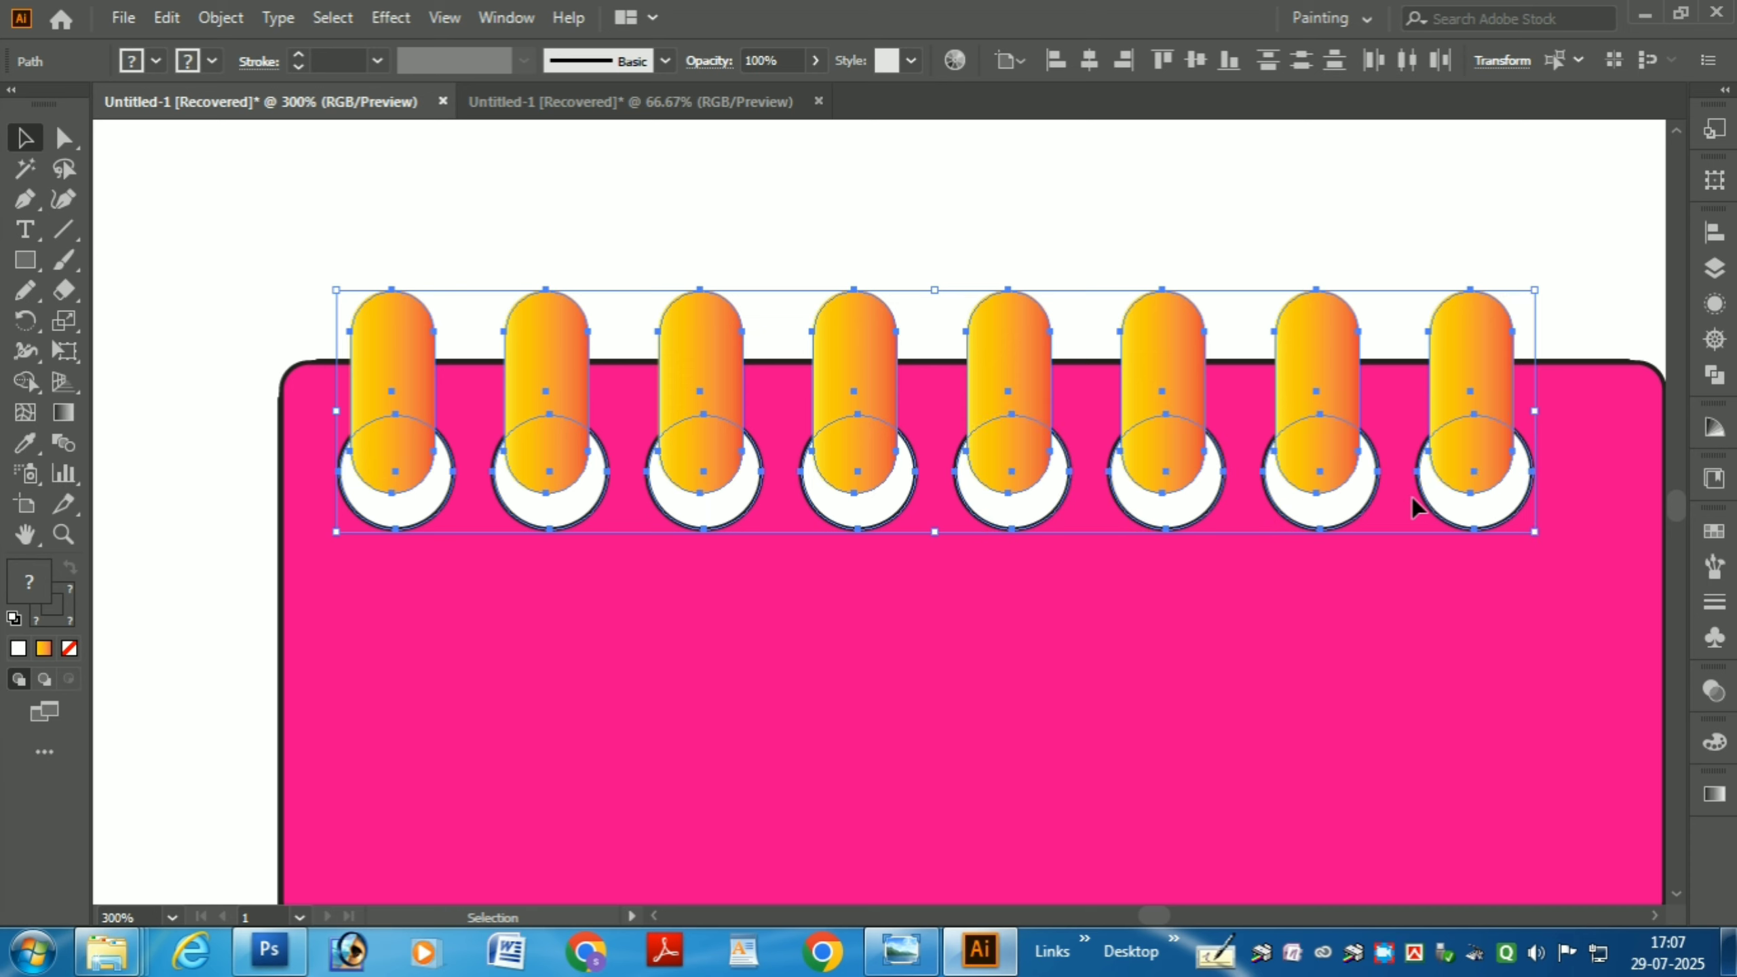
key("Right")
key("Right")
key("shift+Right")
key("Right")
key("Right")
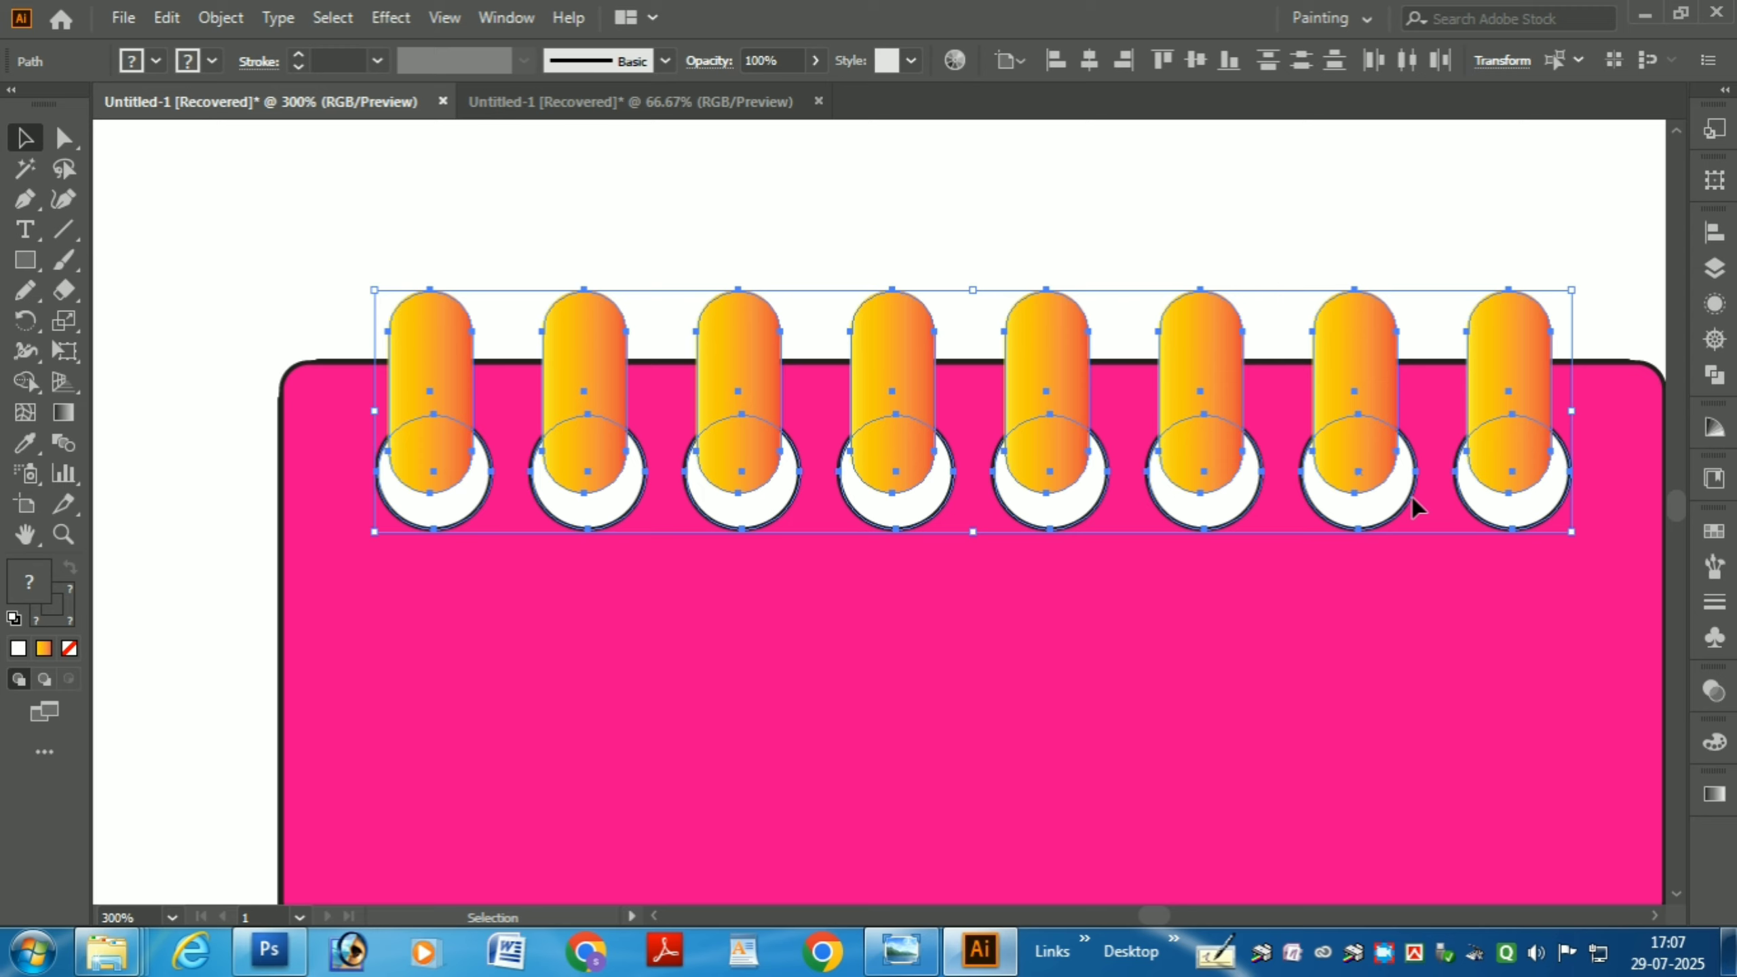
left_click(64, 138)
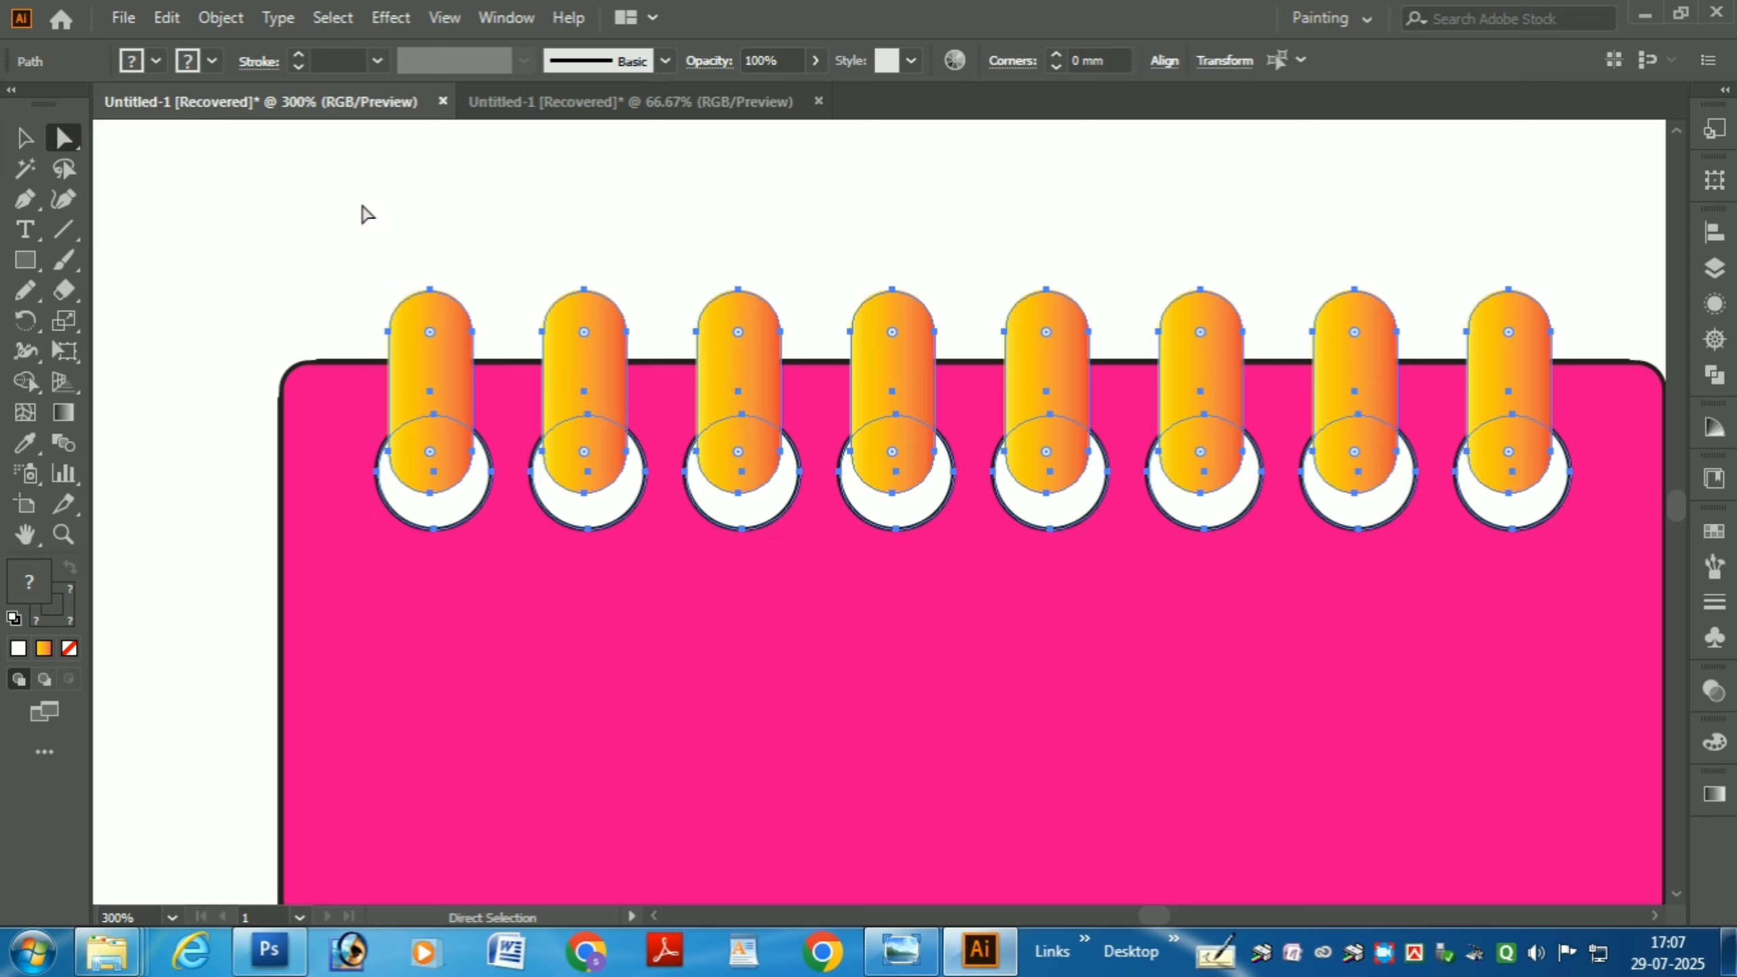
left_click(543, 193)
Step: Draw a rectangle about 121 × 73 mm on the white page below the pink header and fill it with dark blue
scroll(545, 193, "down", 2)
scroll(544, 191, "down", 1)
left_click_drag(698, 399, 790, 451)
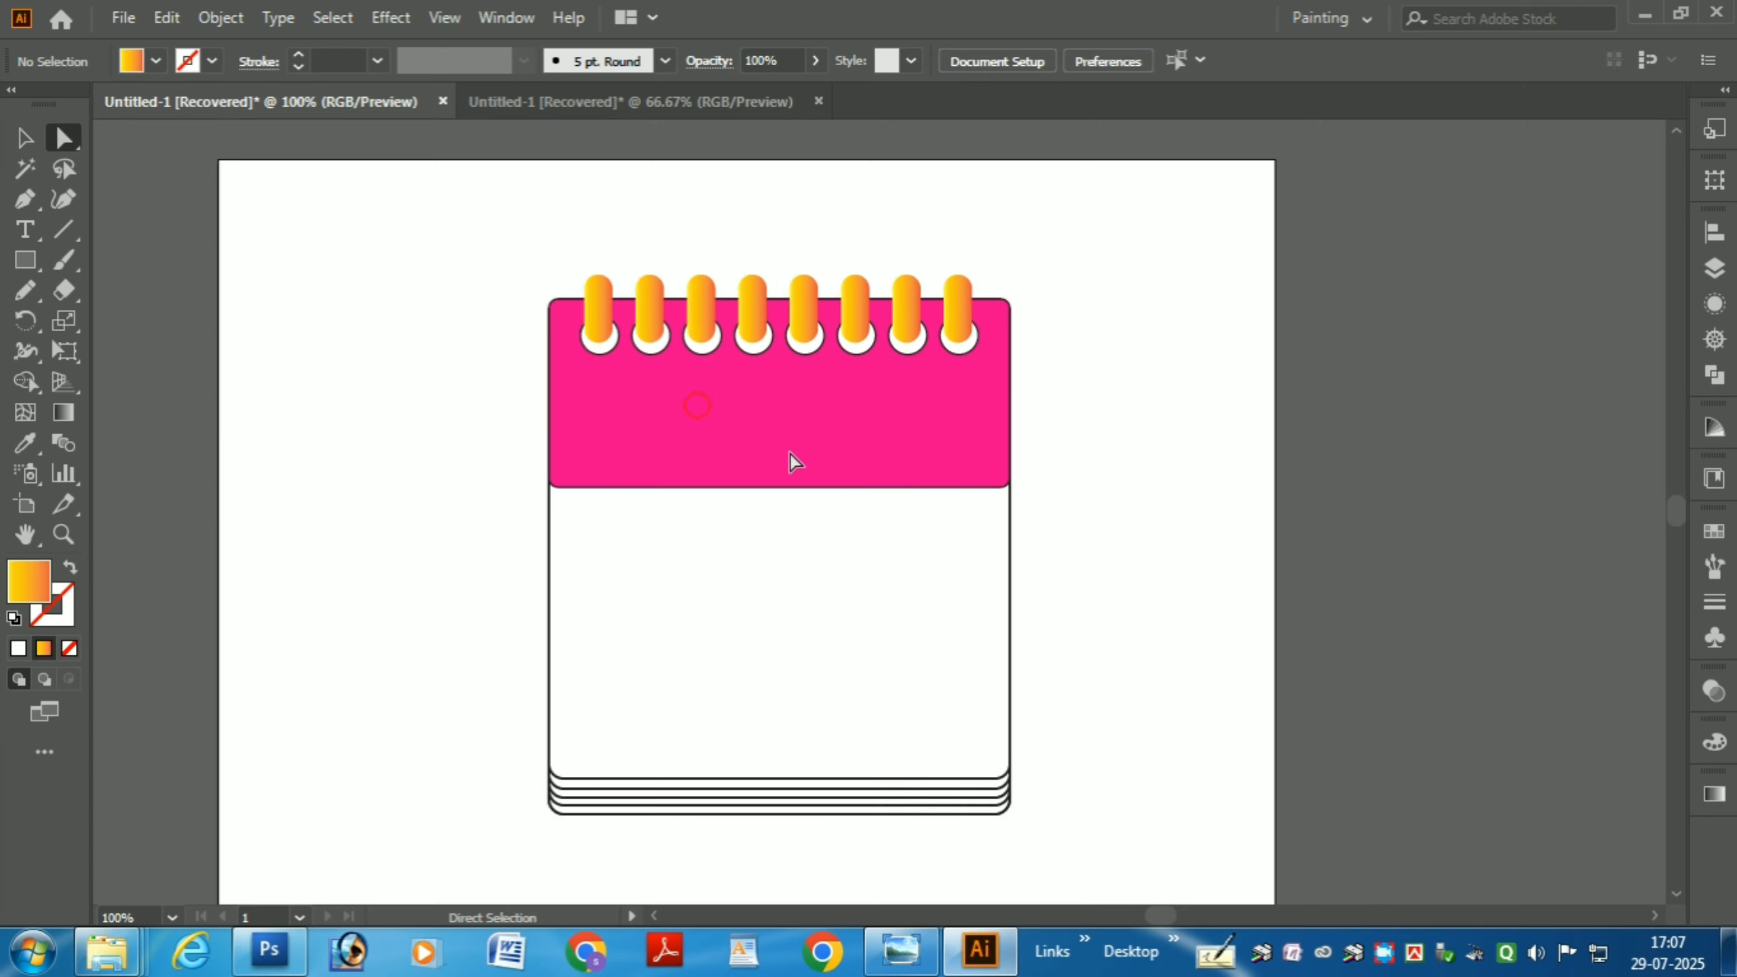
scroll(790, 449, "up", 1)
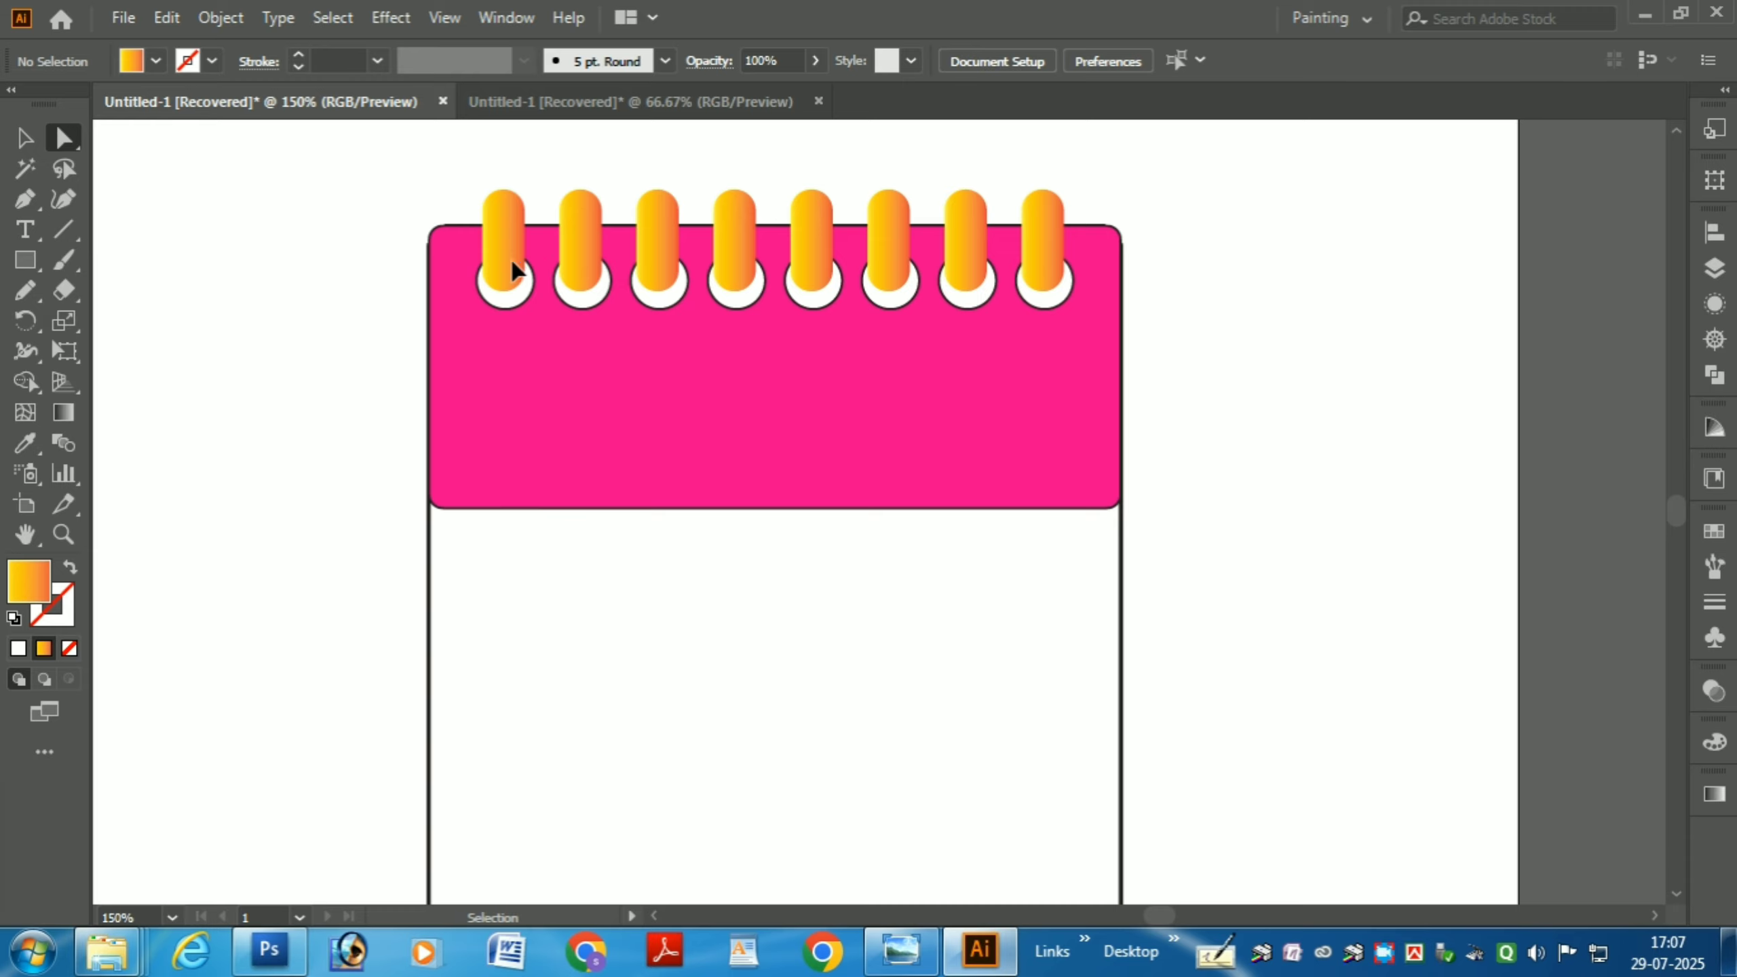
left_click_drag(864, 667, 856, 560)
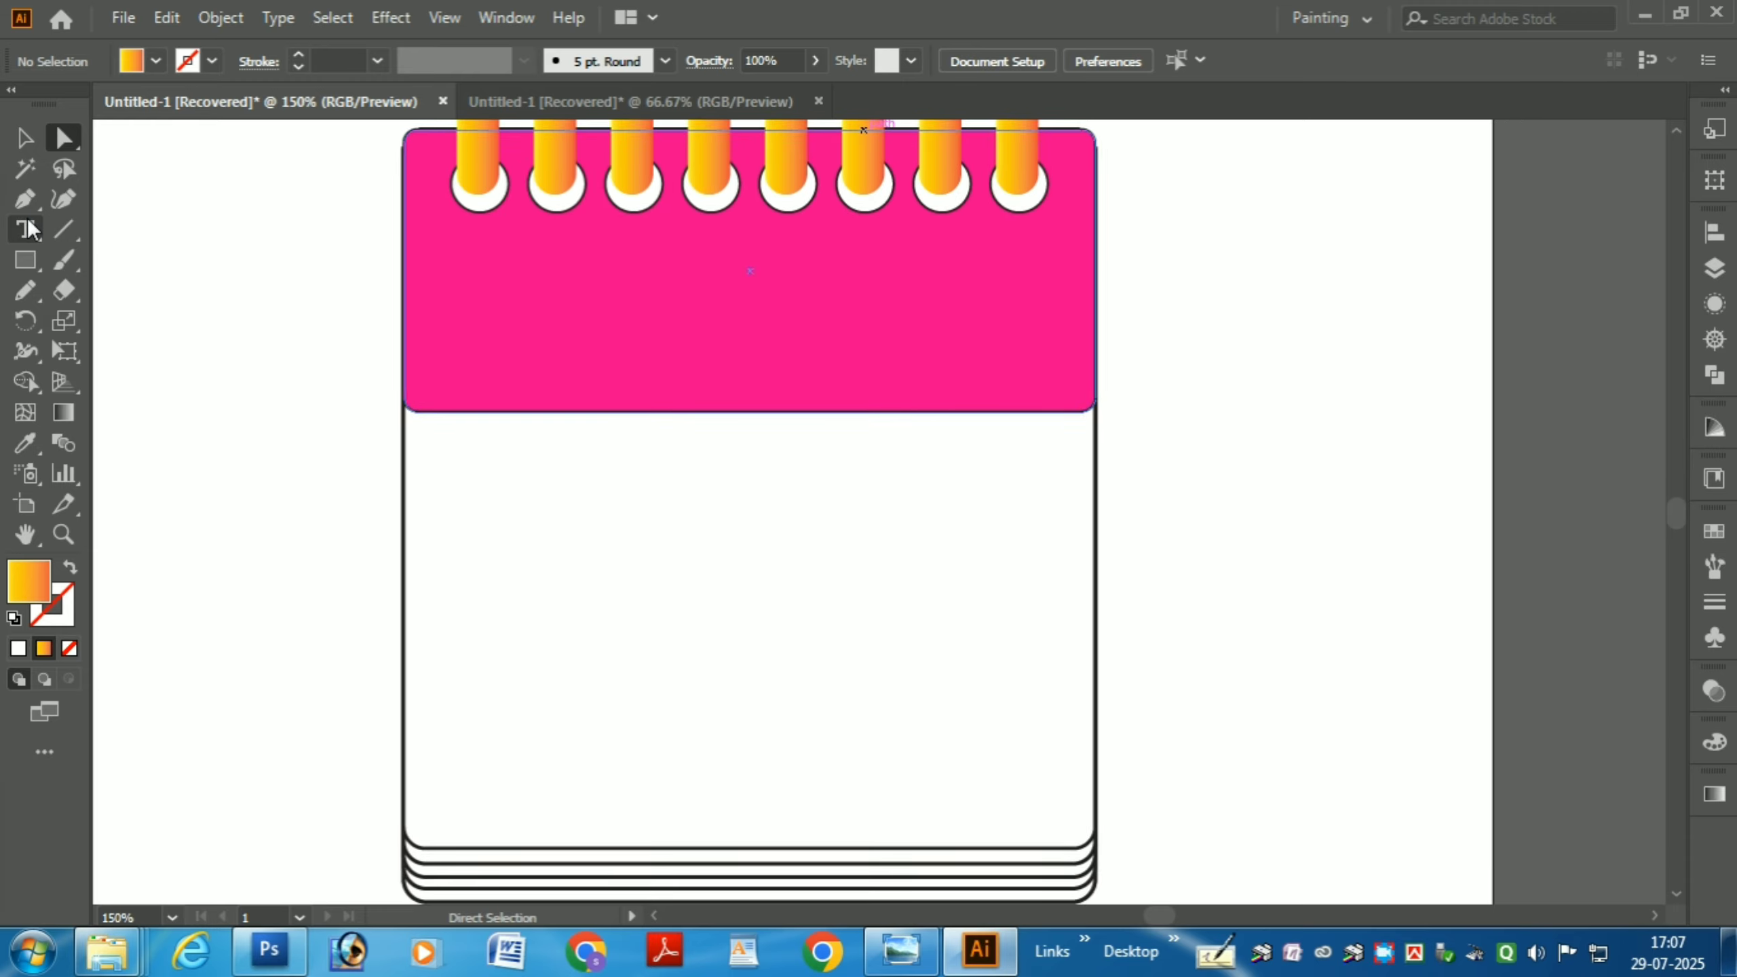
left_click(25, 143)
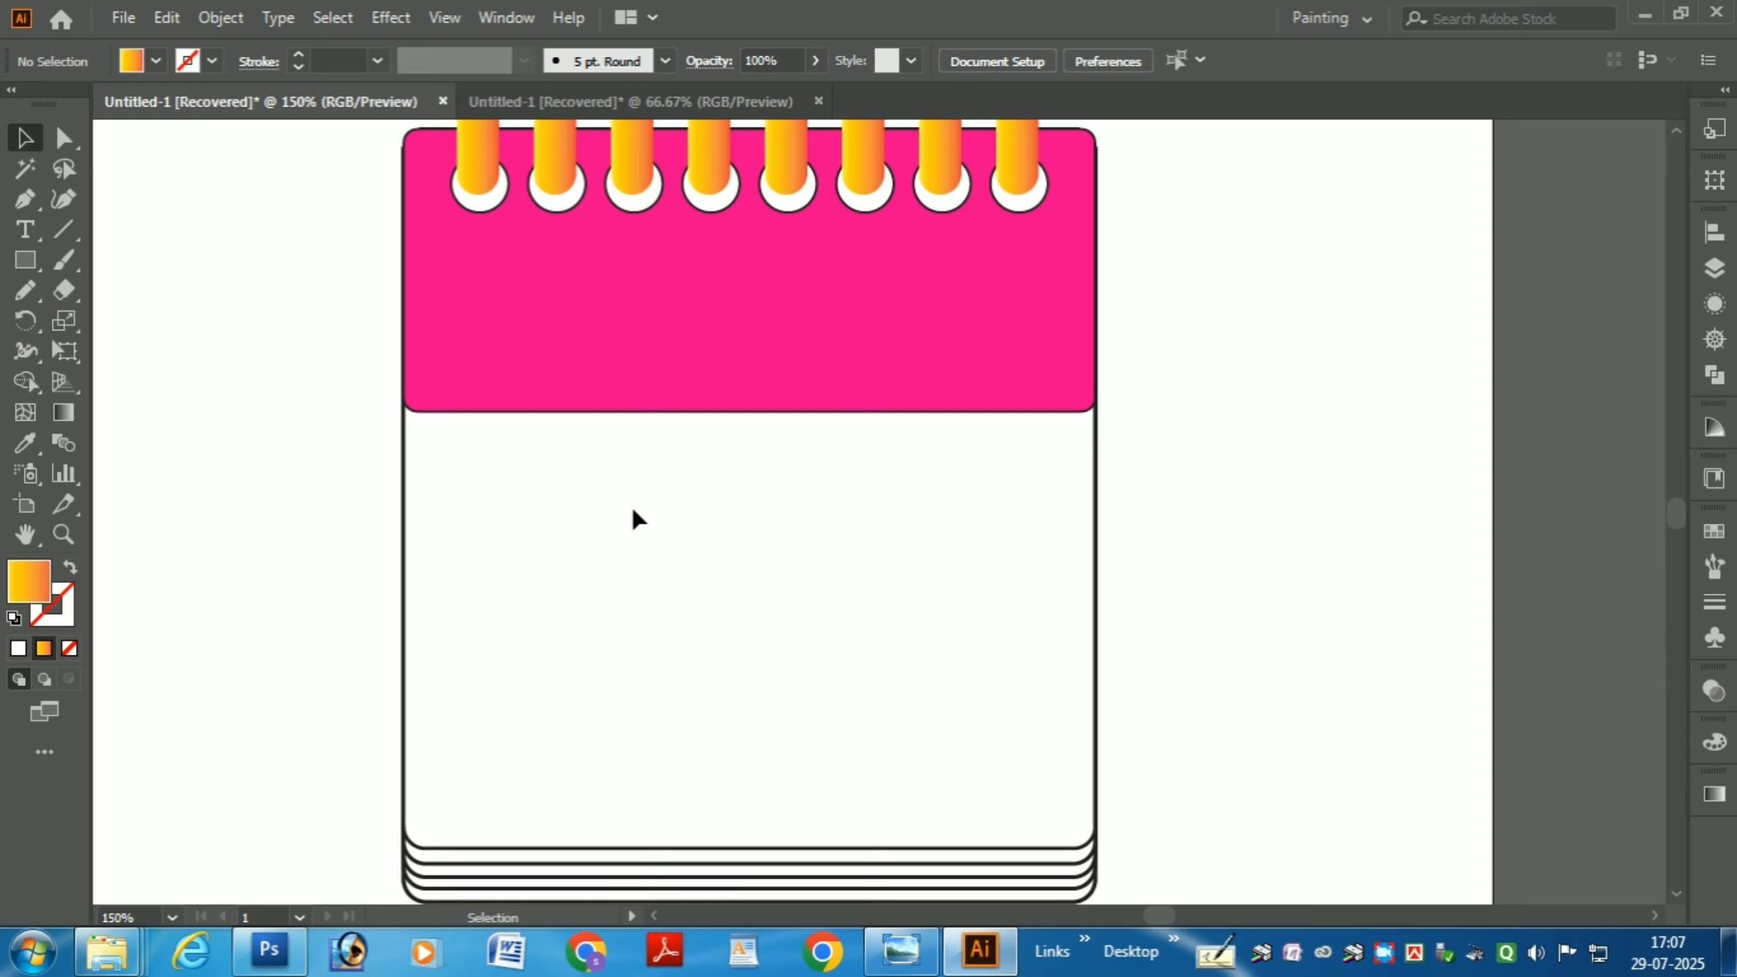
scroll(659, 559, "down", 2)
left_click(25, 260)
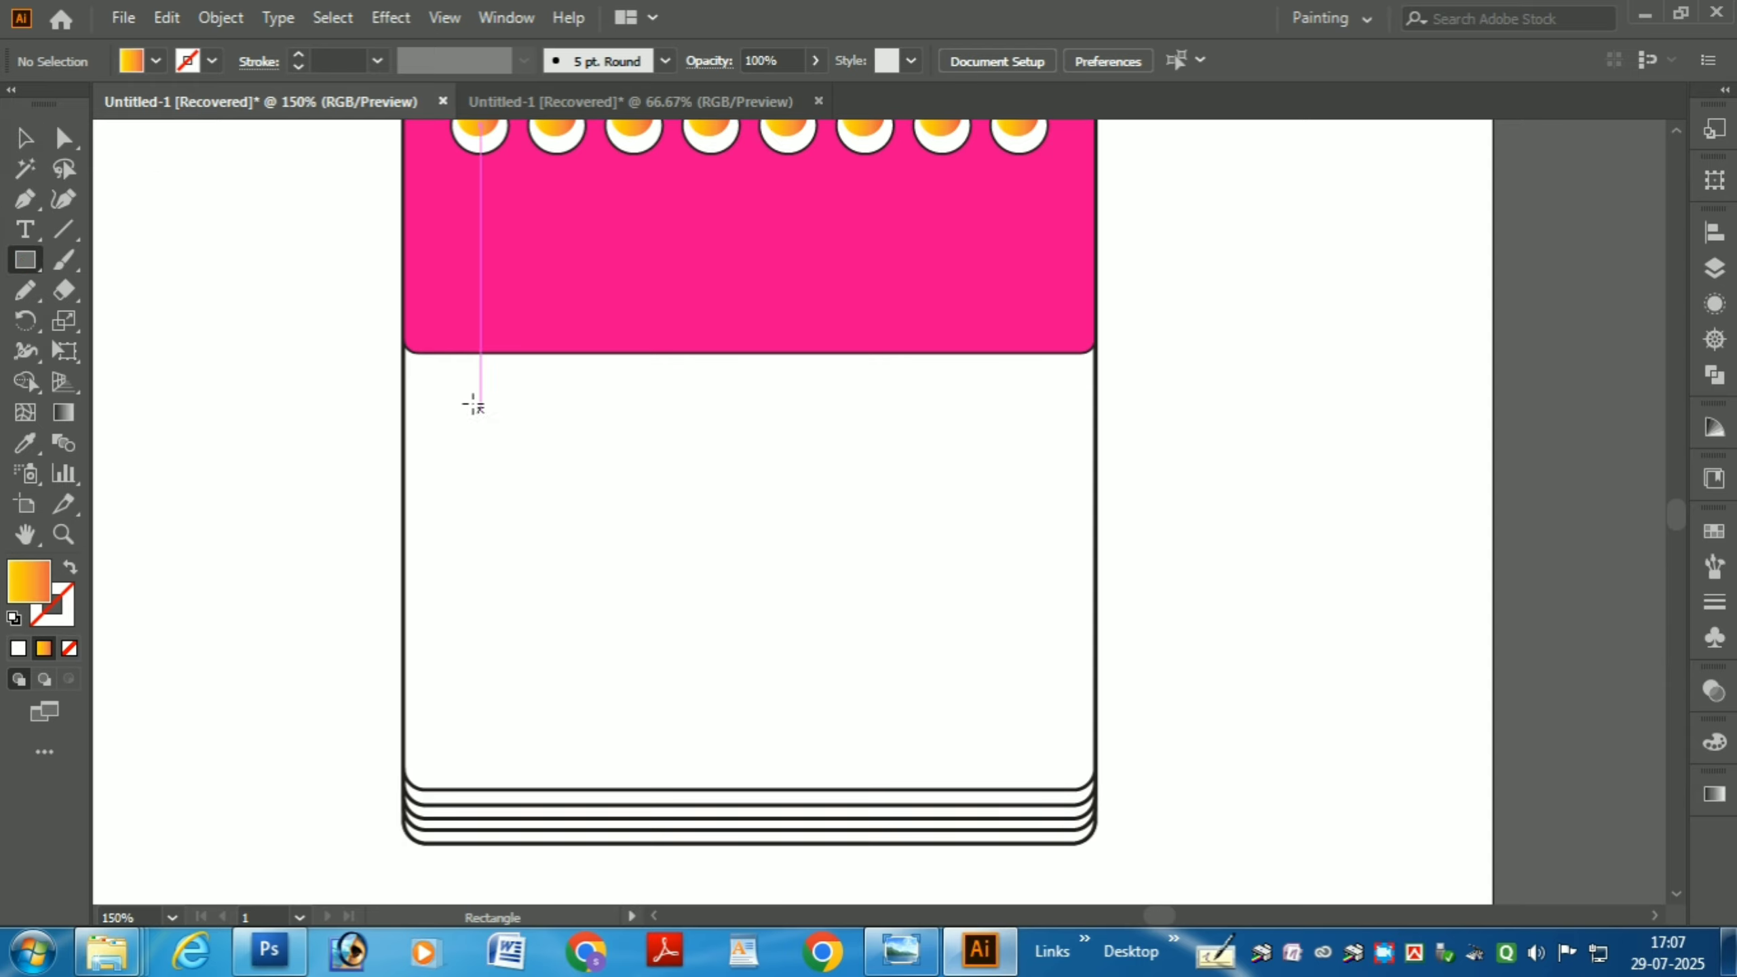
left_click_drag(419, 376, 1065, 767)
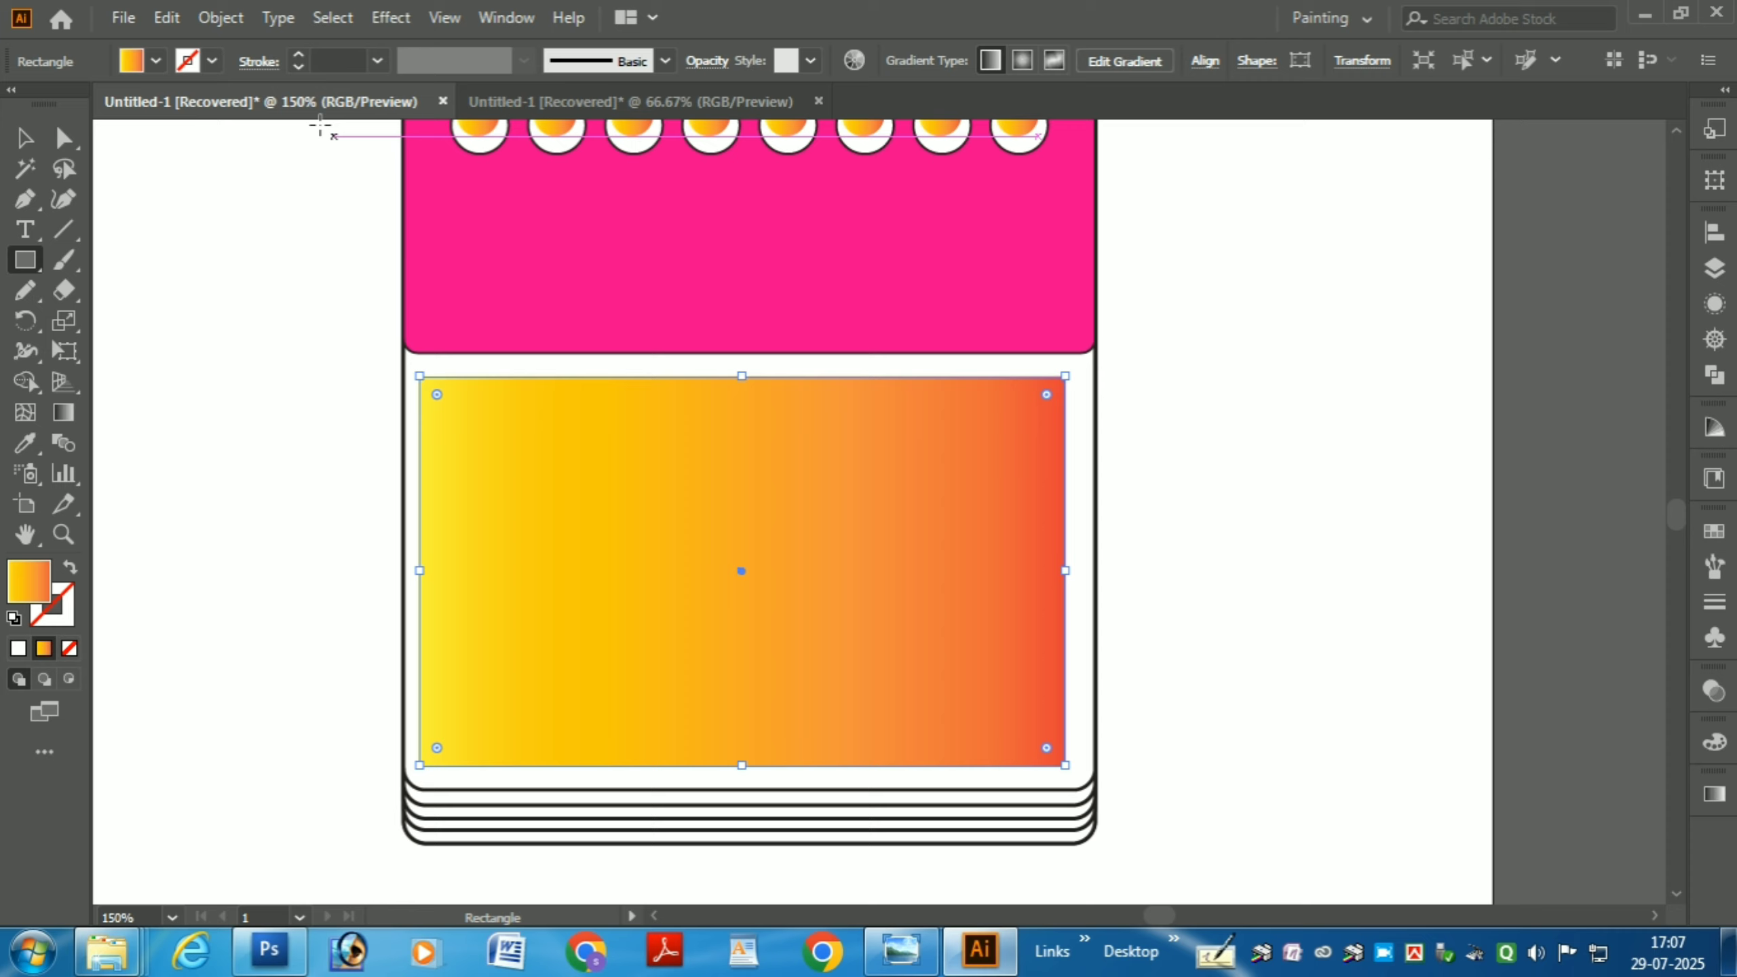
left_click(157, 61)
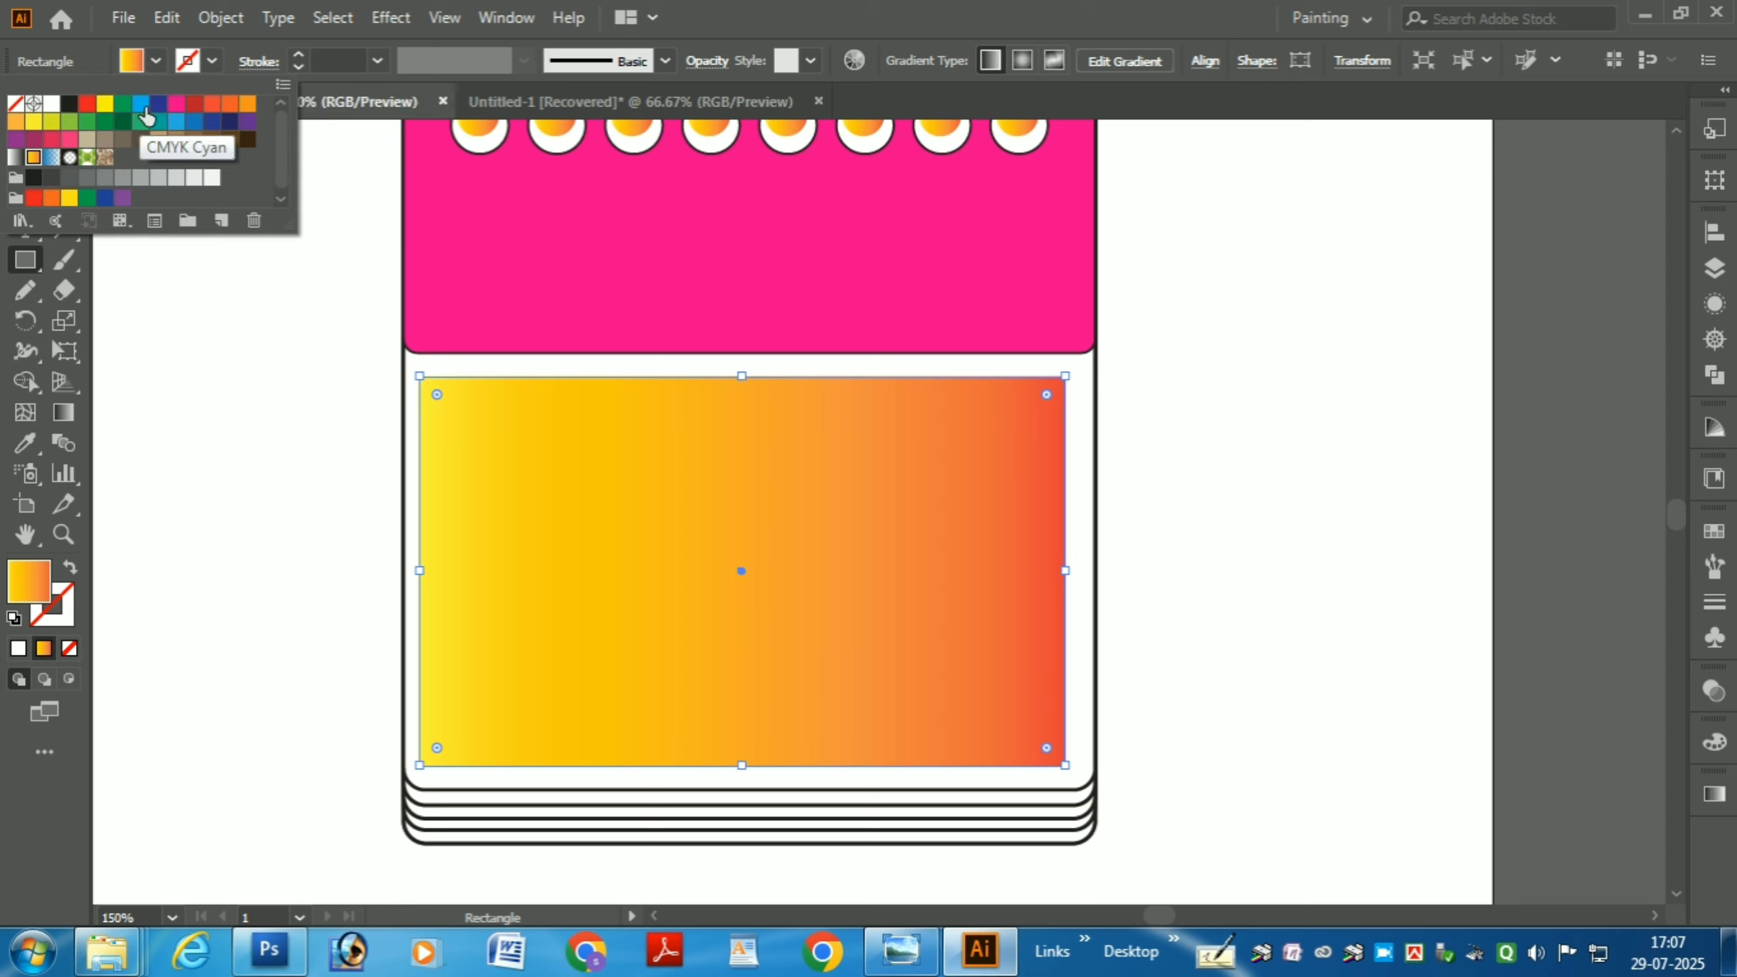
left_click(158, 106)
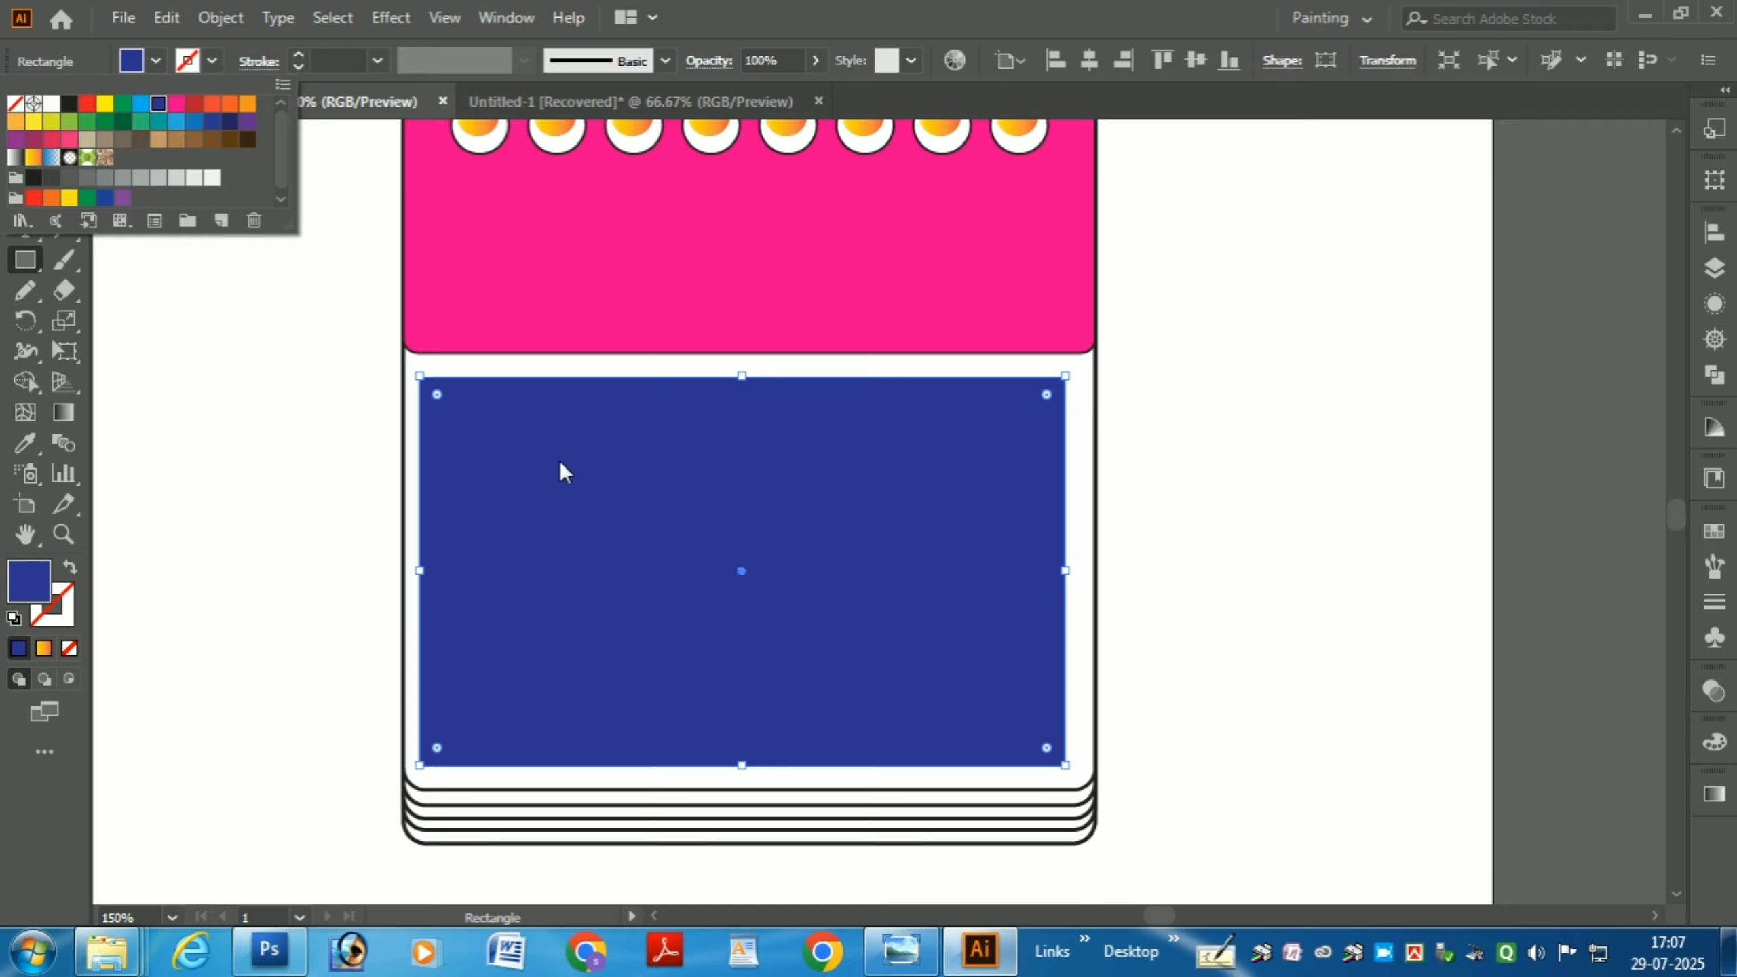
Step: Start splitting the dark blue rectangle into a grid, with the preview on and 5 rows
left_click(208, 21)
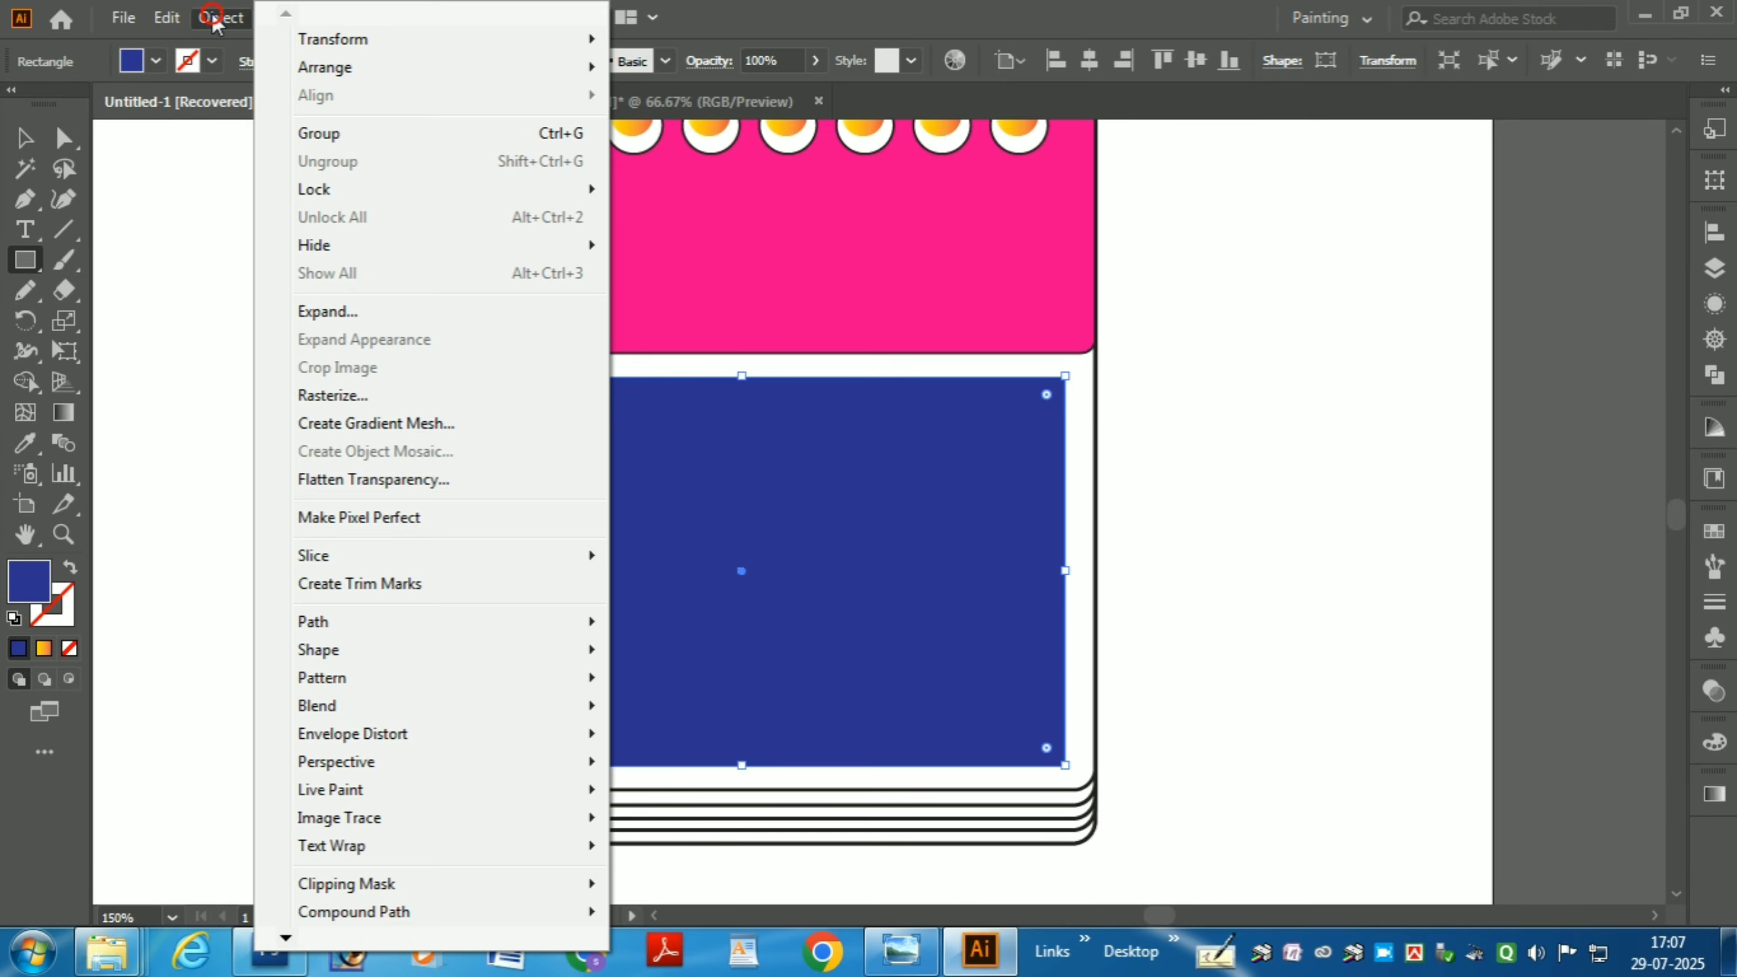
mouse_move(521, 631)
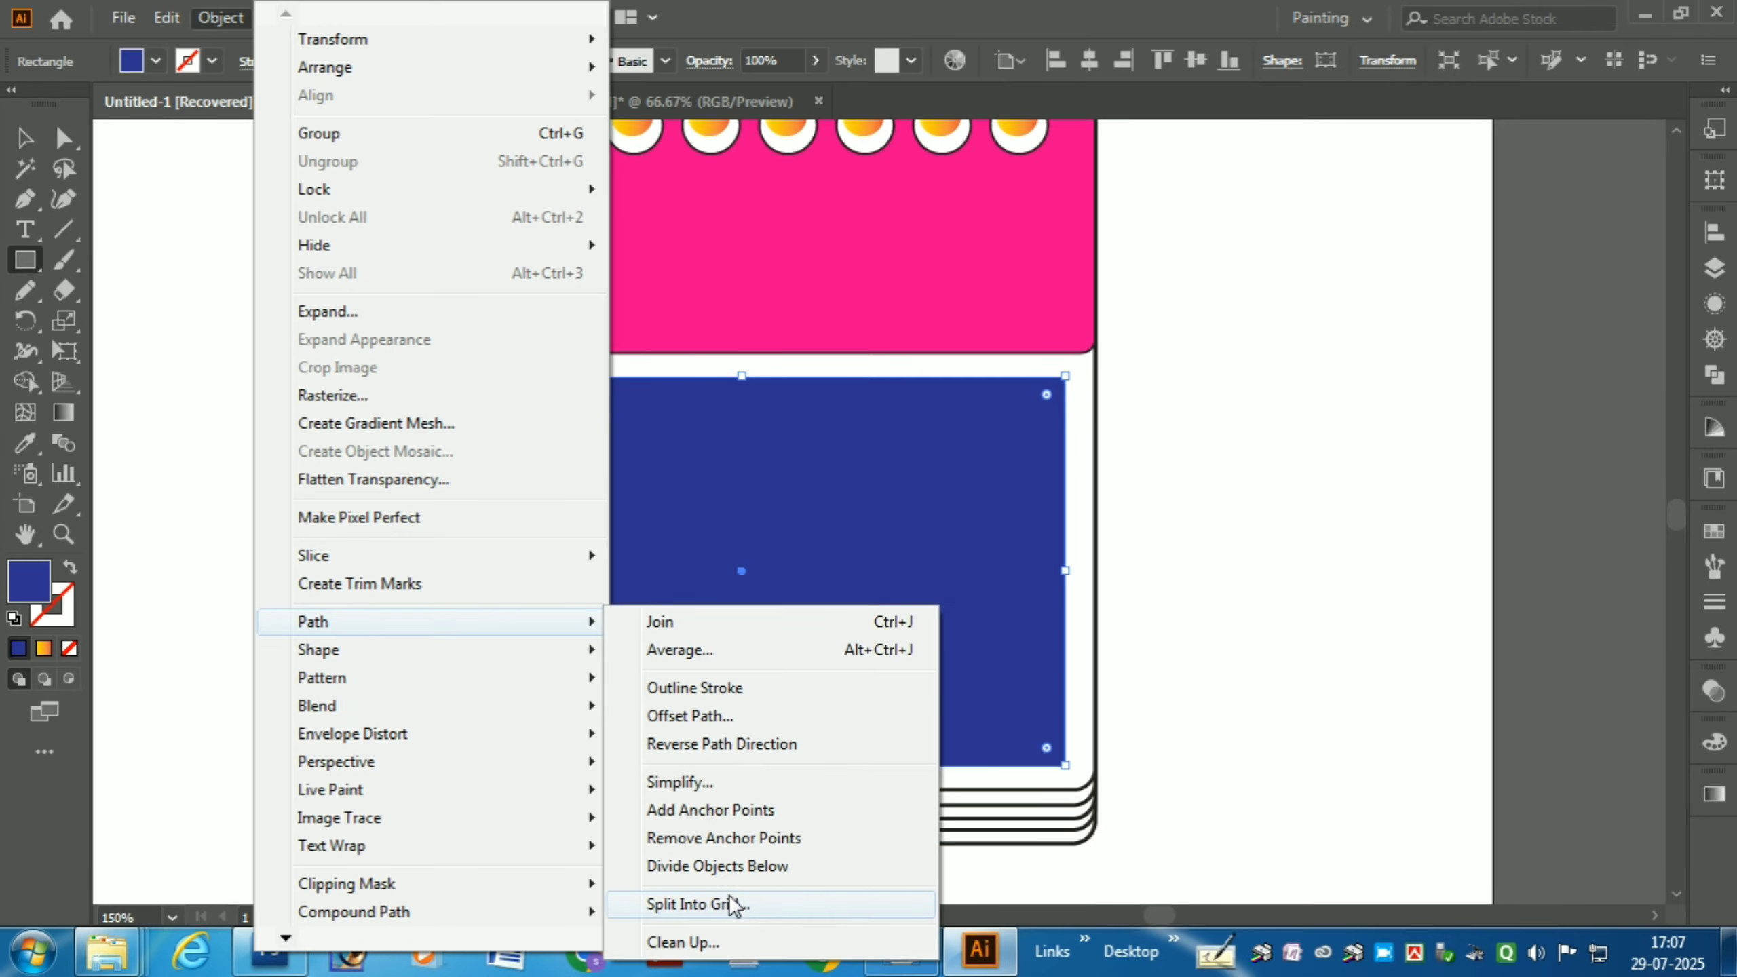
left_click(691, 904)
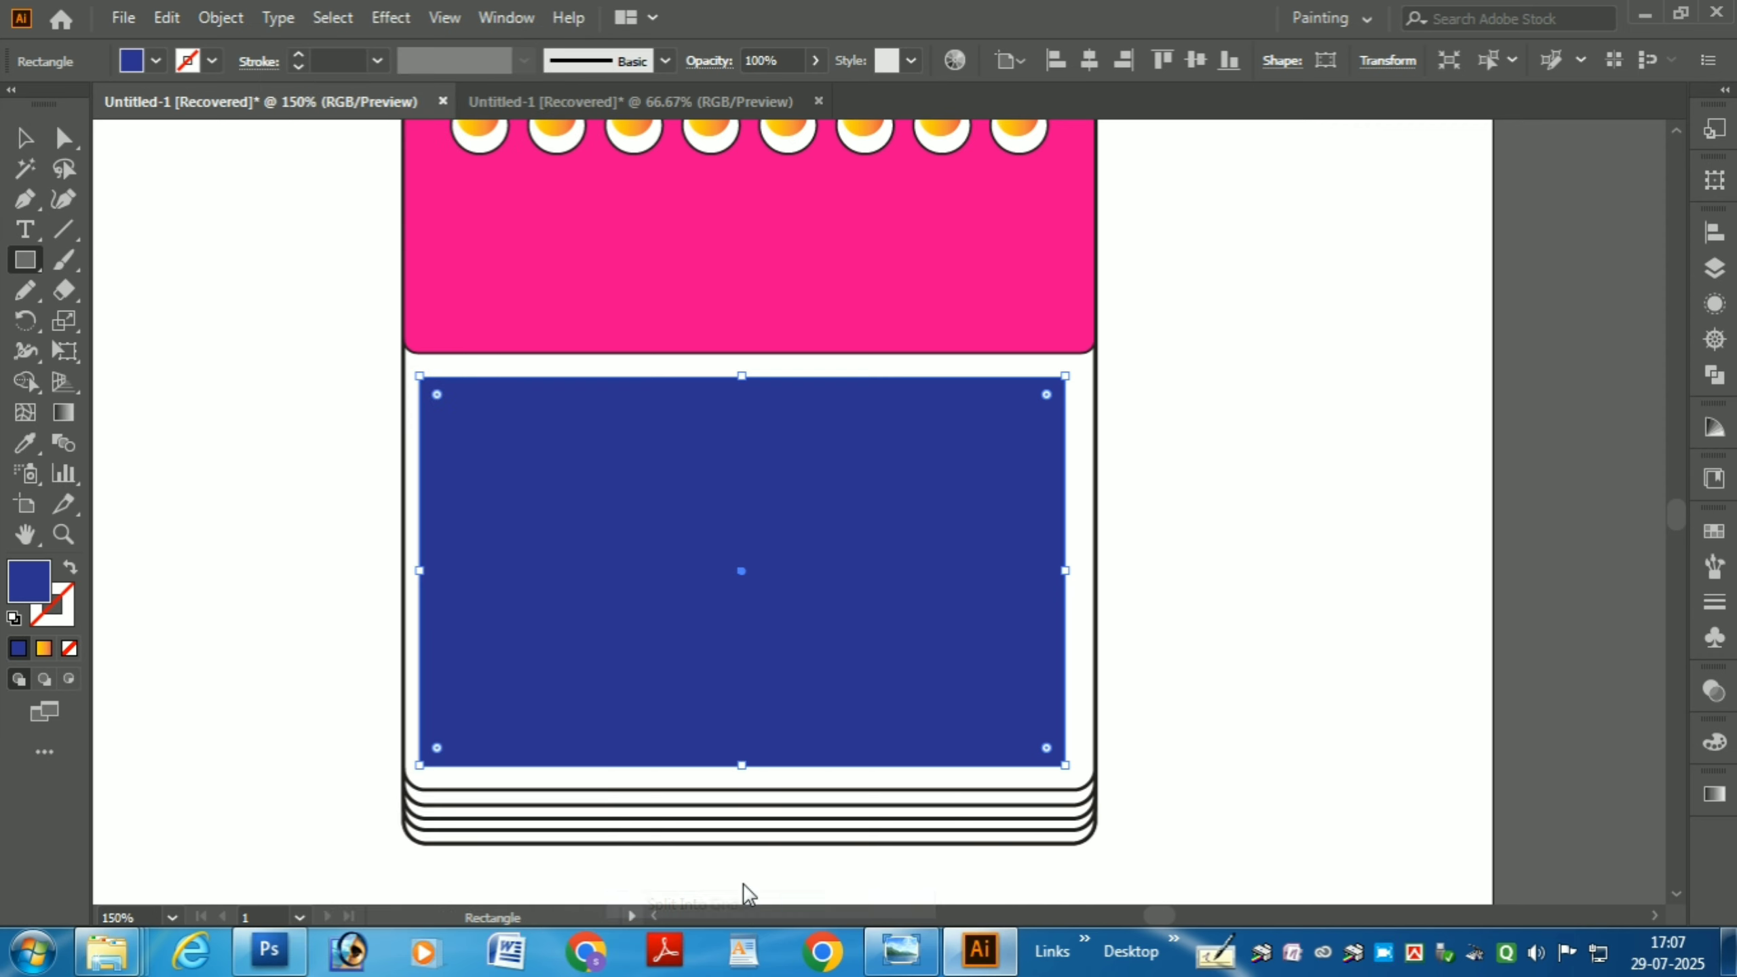
key("Up")
key("Up")
key("Up")
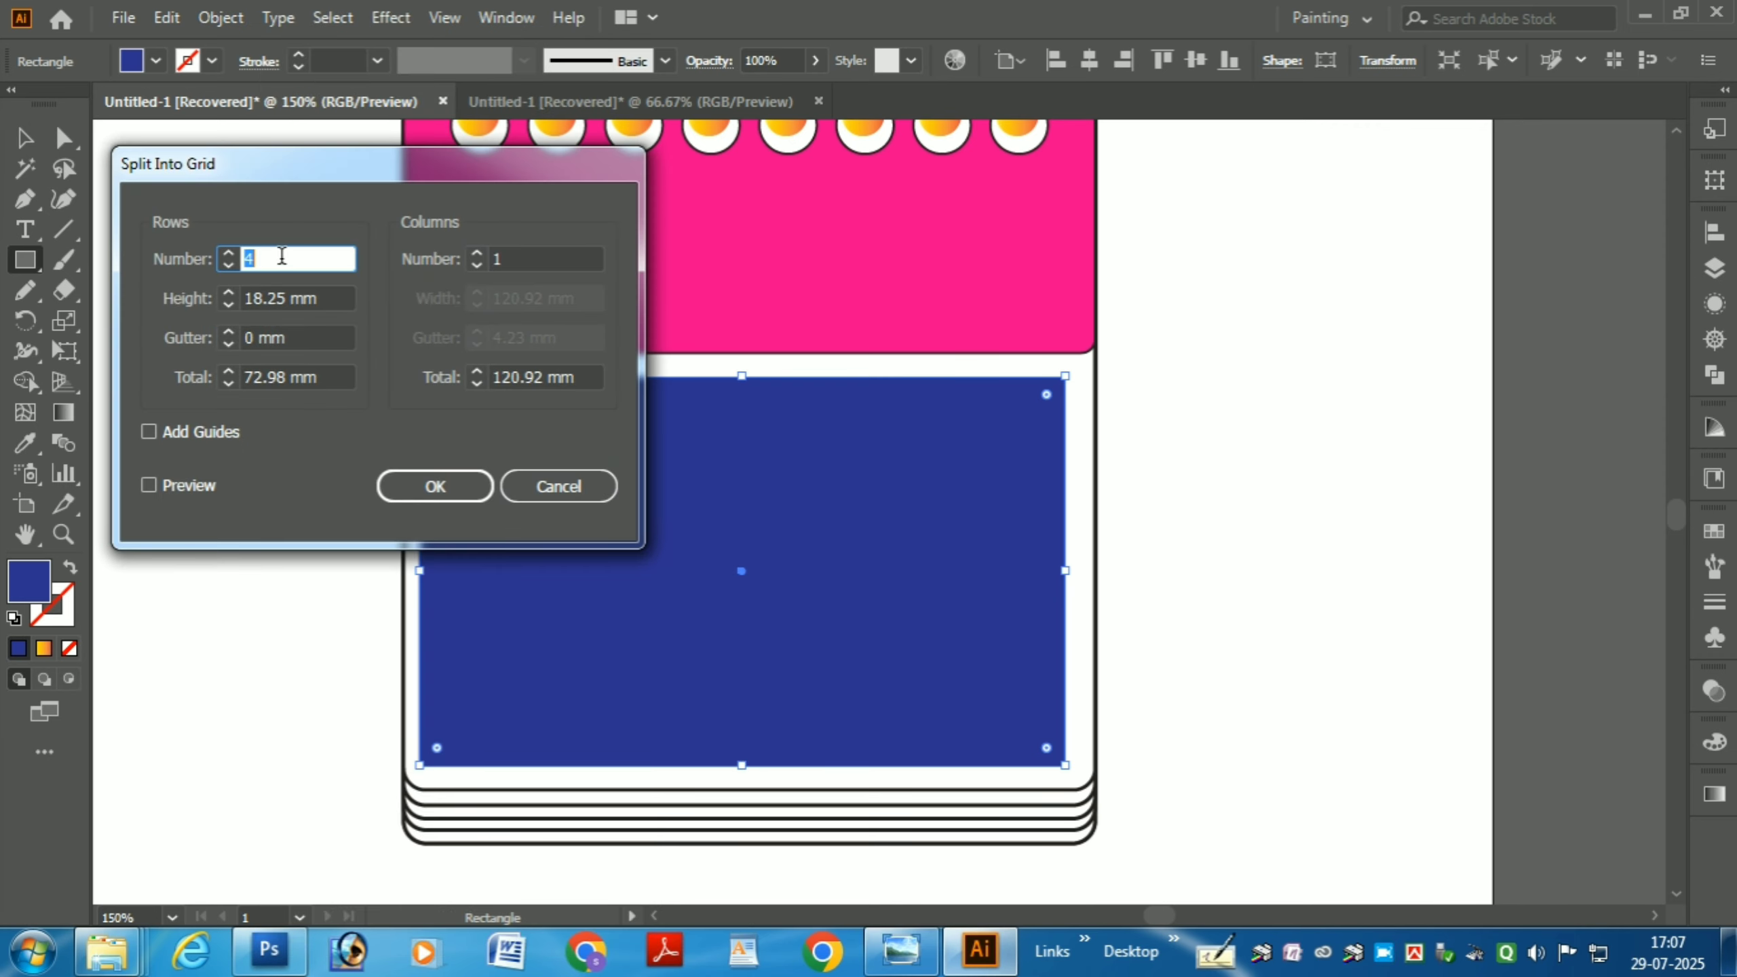
left_click(169, 487)
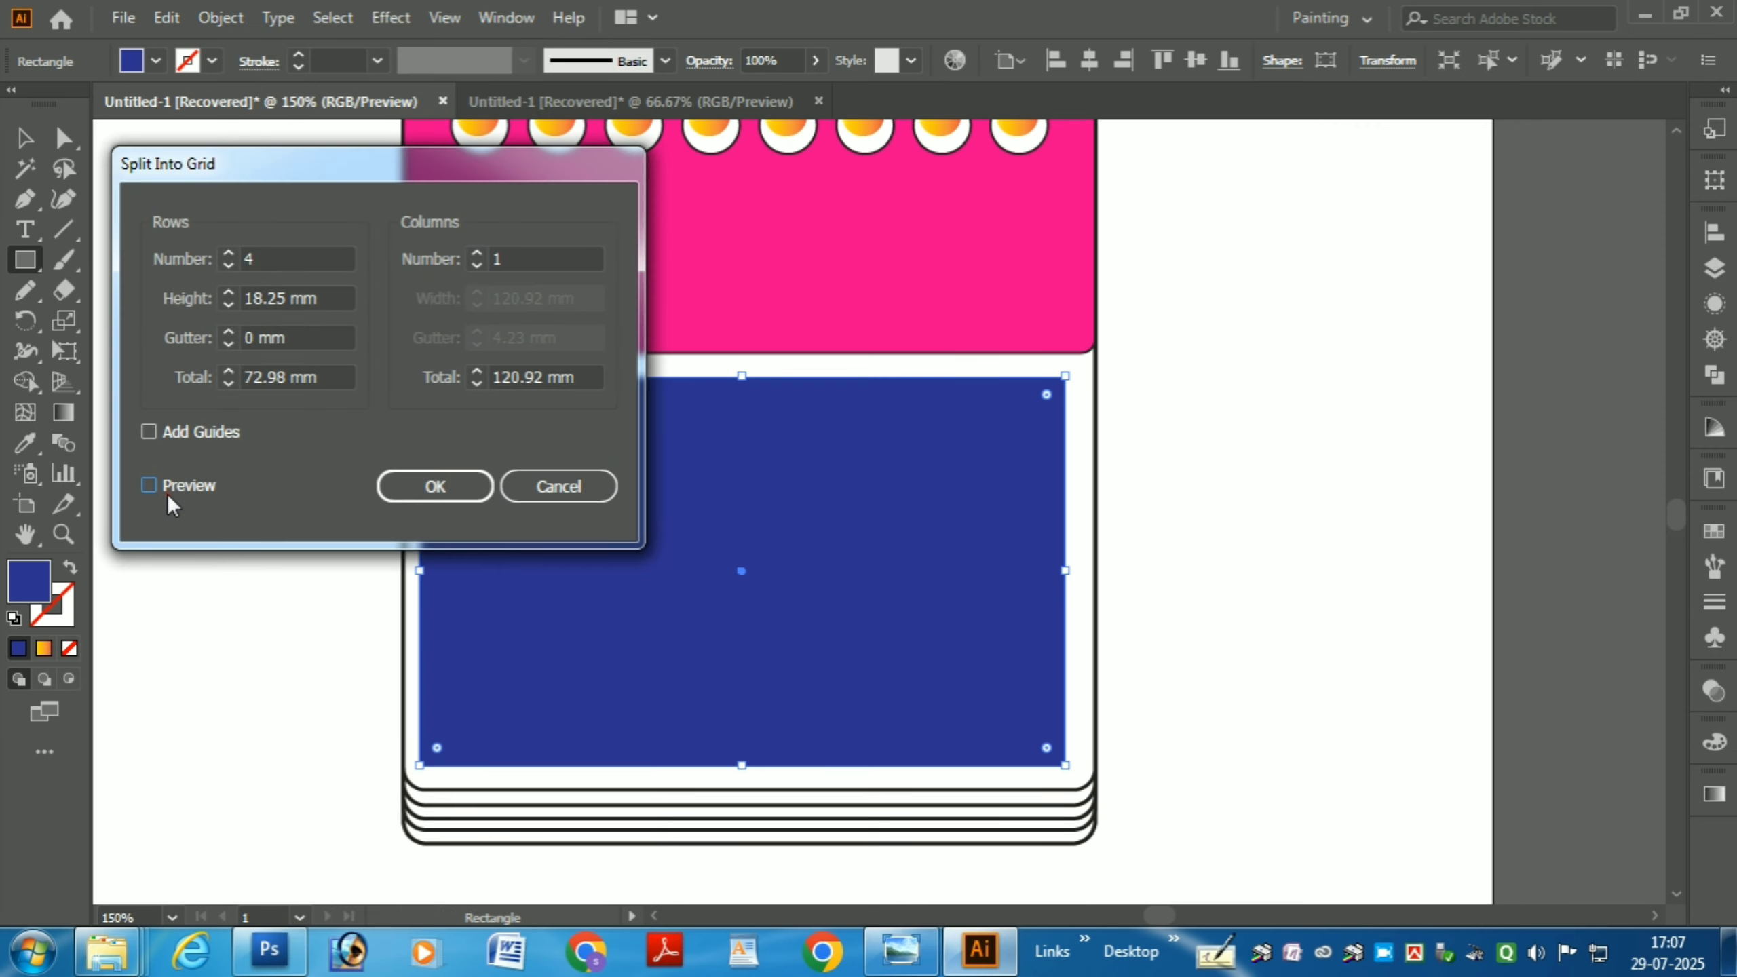
left_click(270, 257)
key("Up")
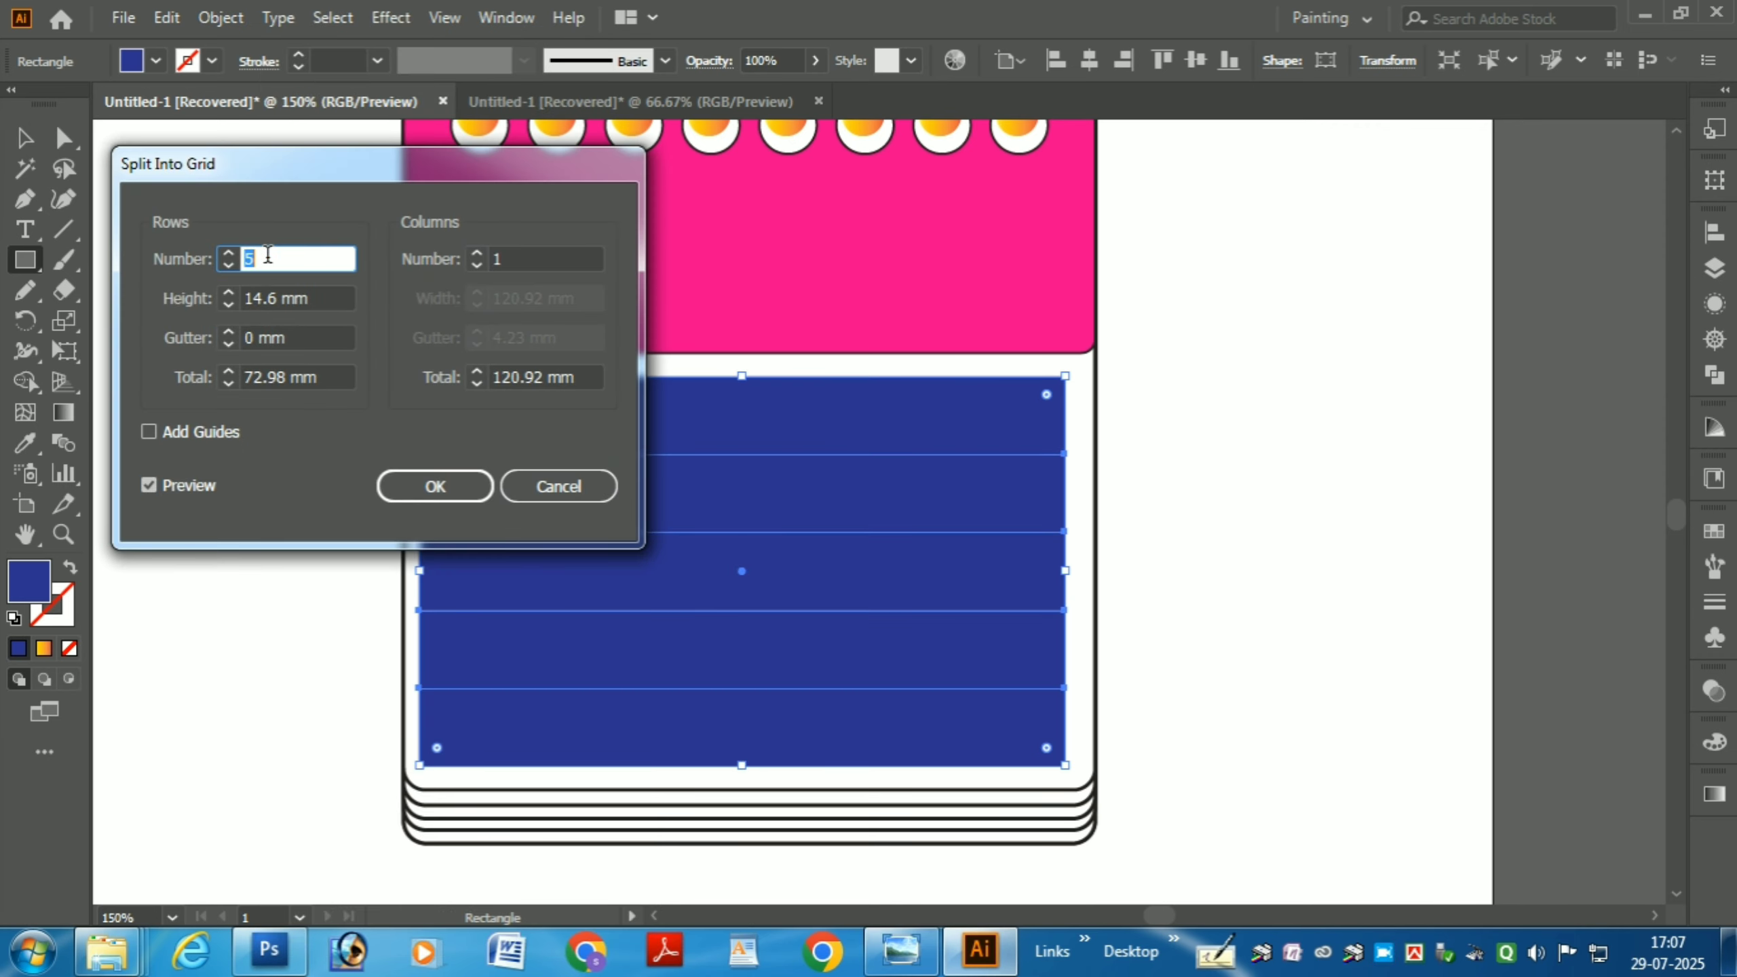
Step: Set the number of grid columns to 6
left_click(497, 262)
key("Up")
key("Up")
key("Up")
key("Up")
key("Up")
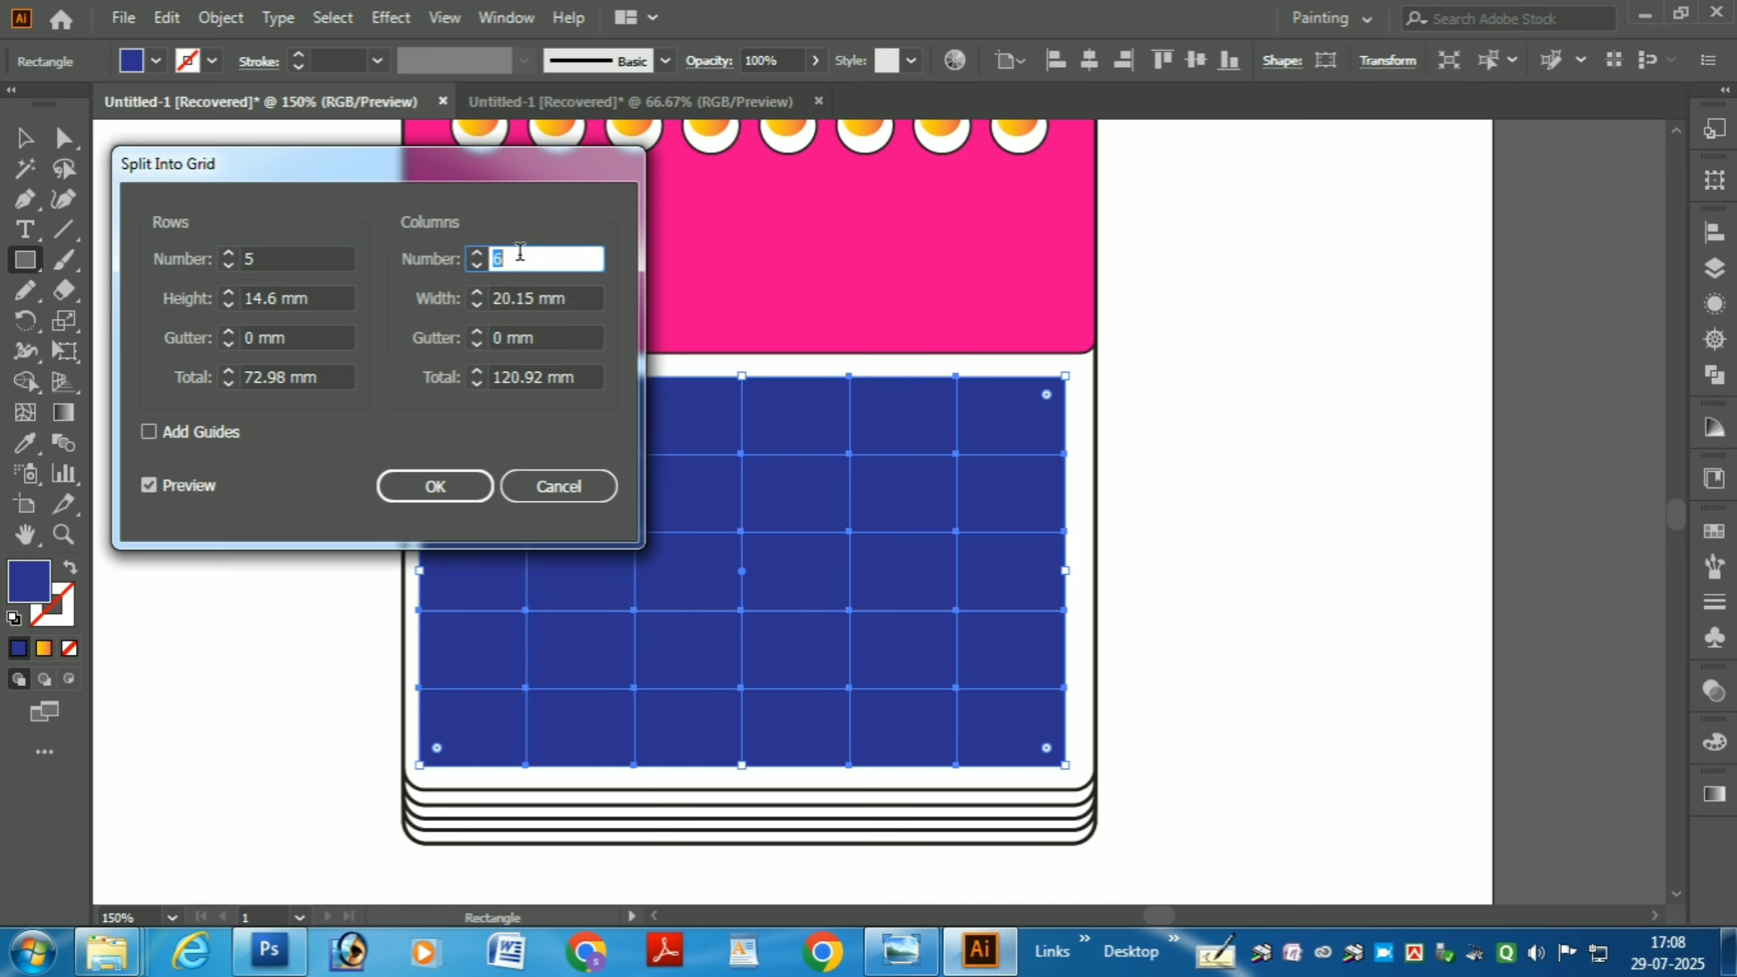
key("Down")
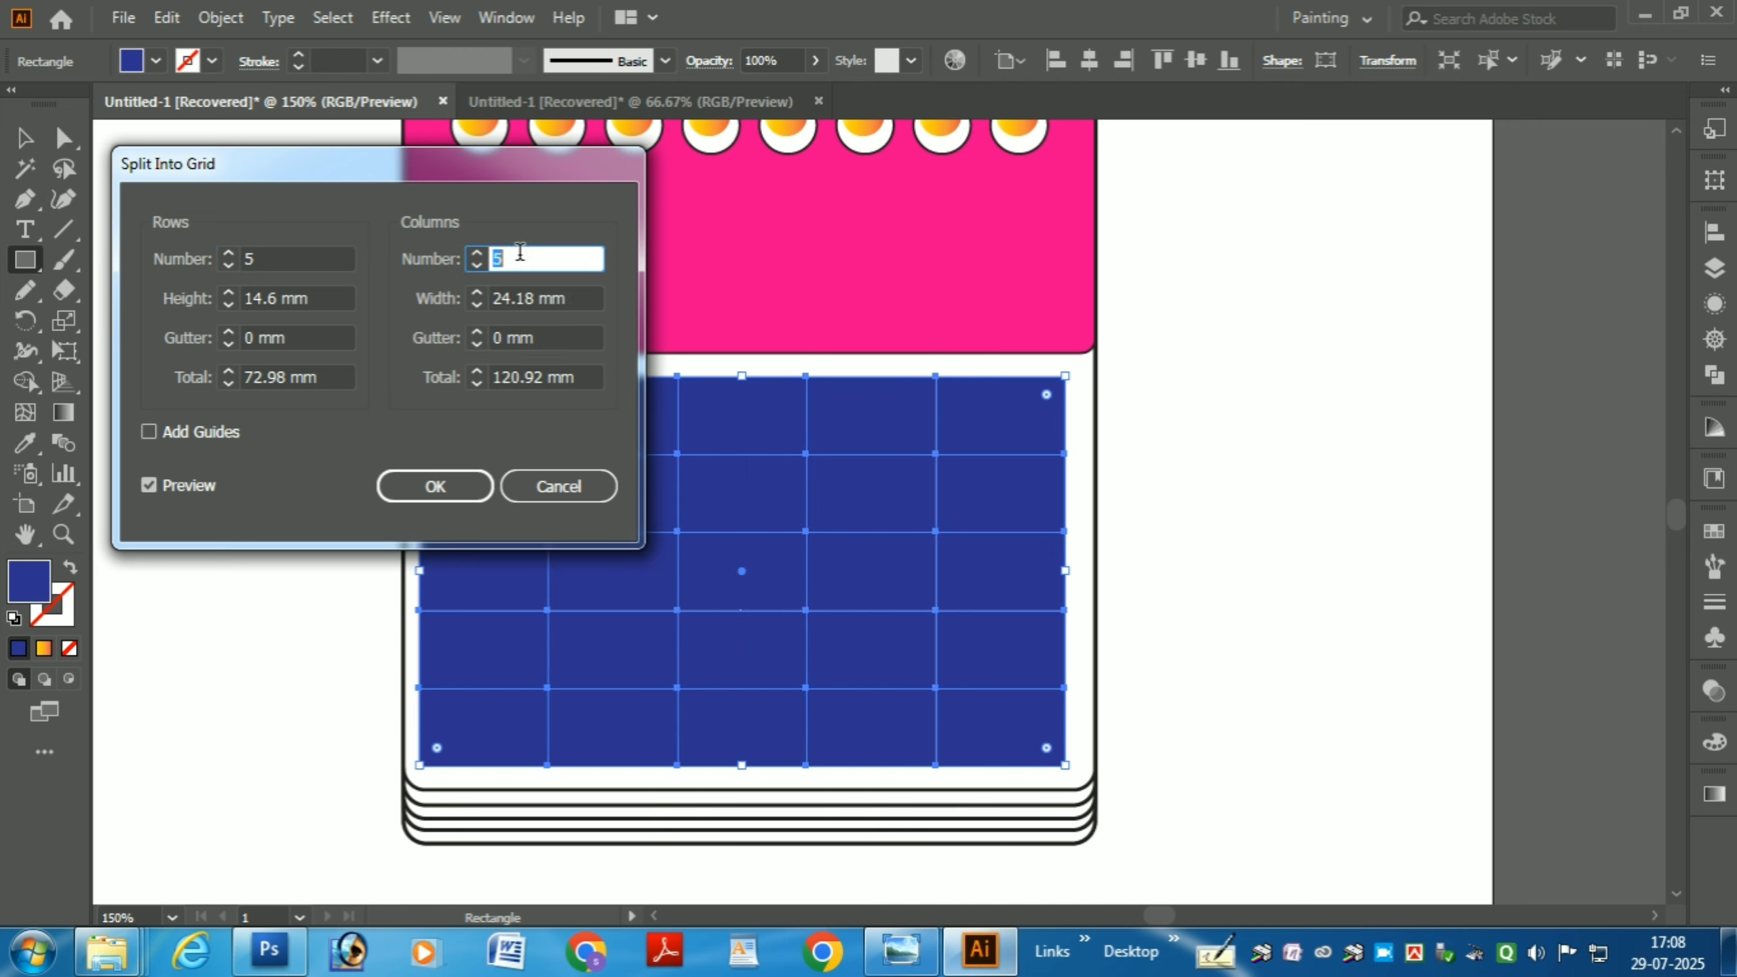
key("Up")
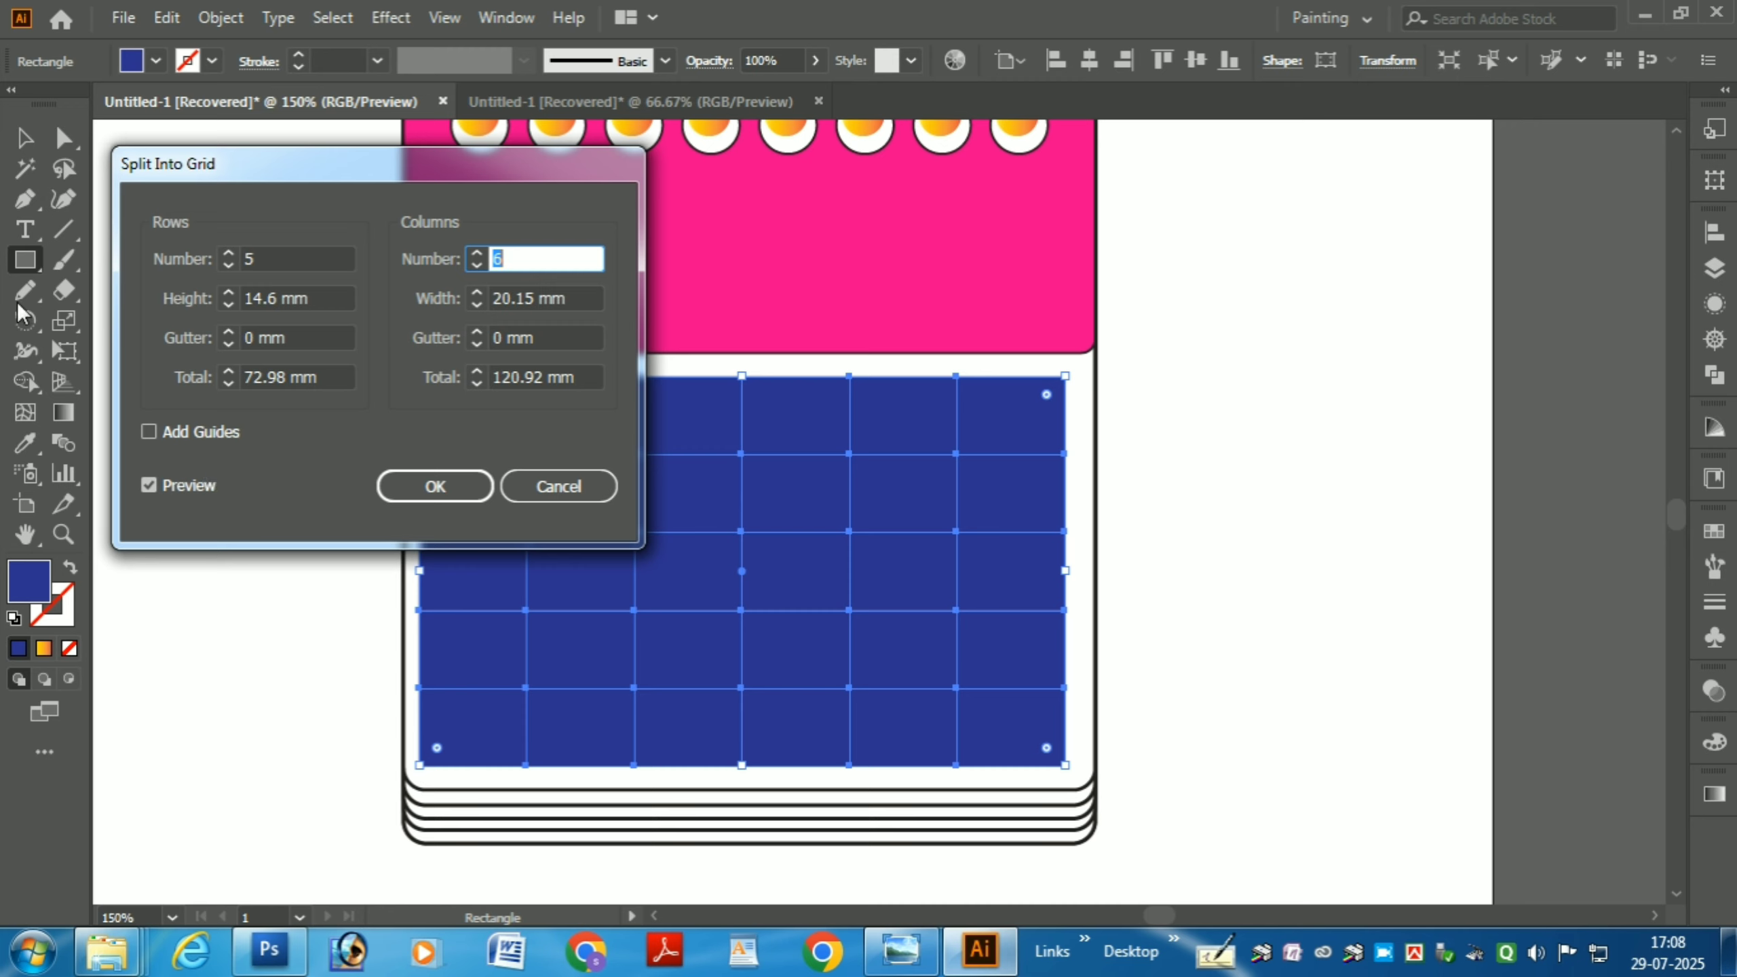
left_click(552, 258)
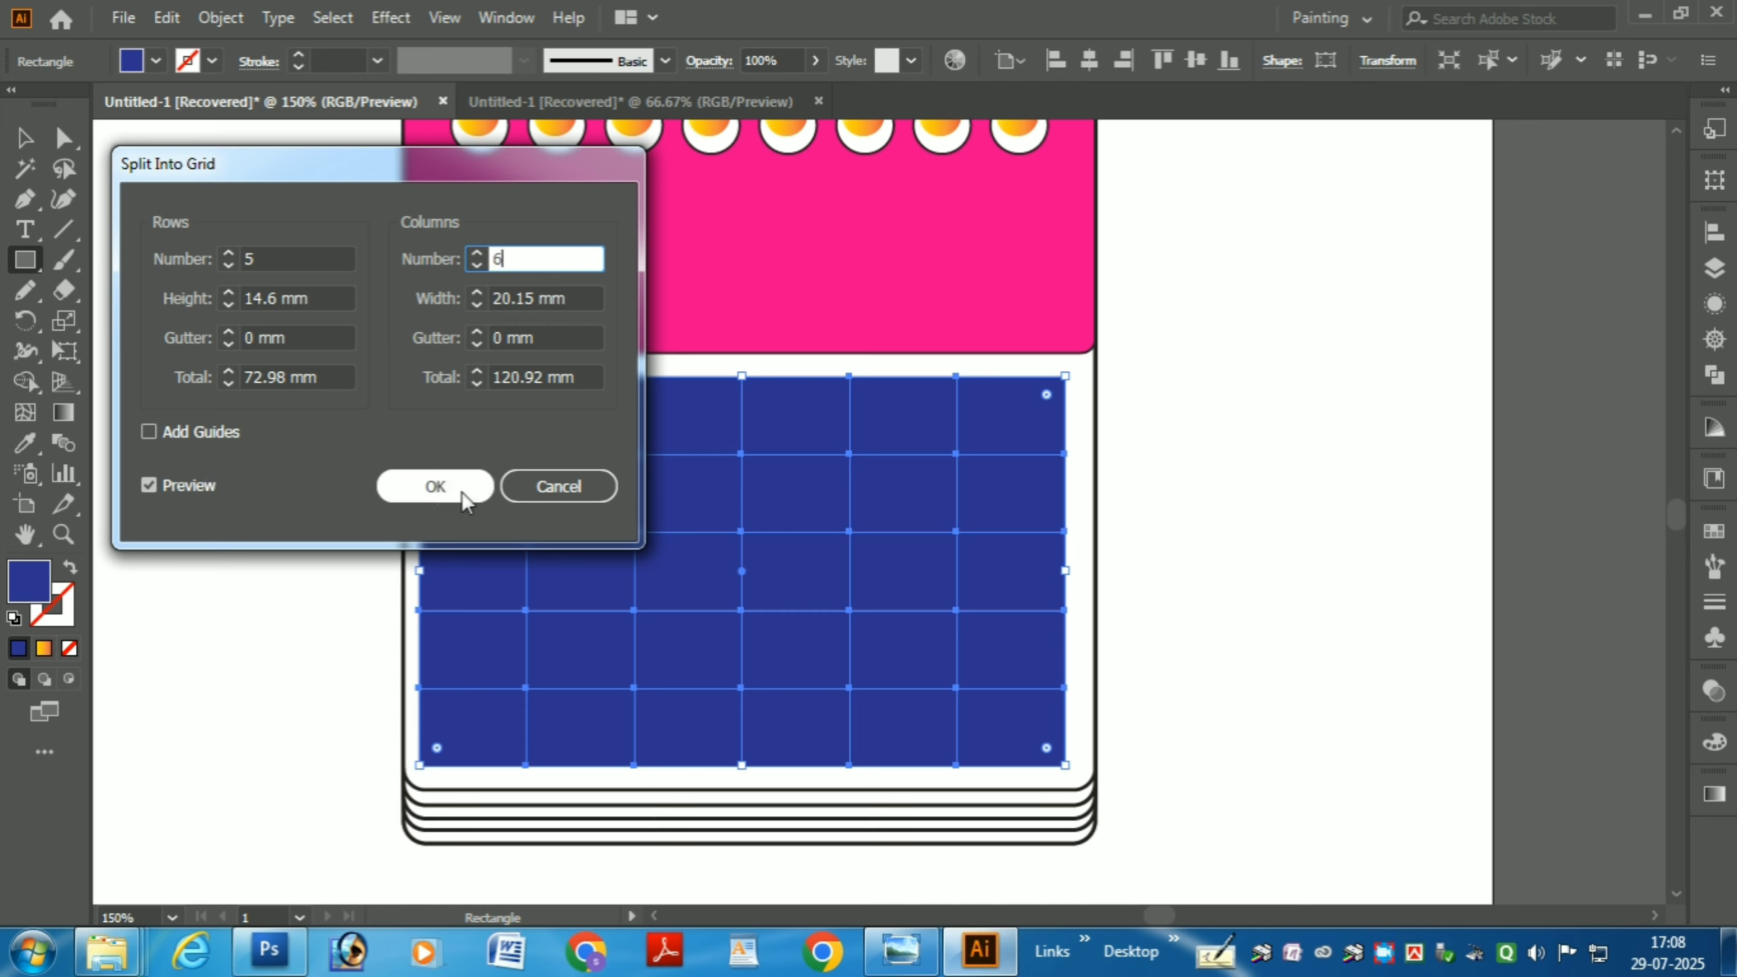
Step: Set the grid's row height to 13 mm and column width to 17 mm, and apply the split
double_click(323, 293)
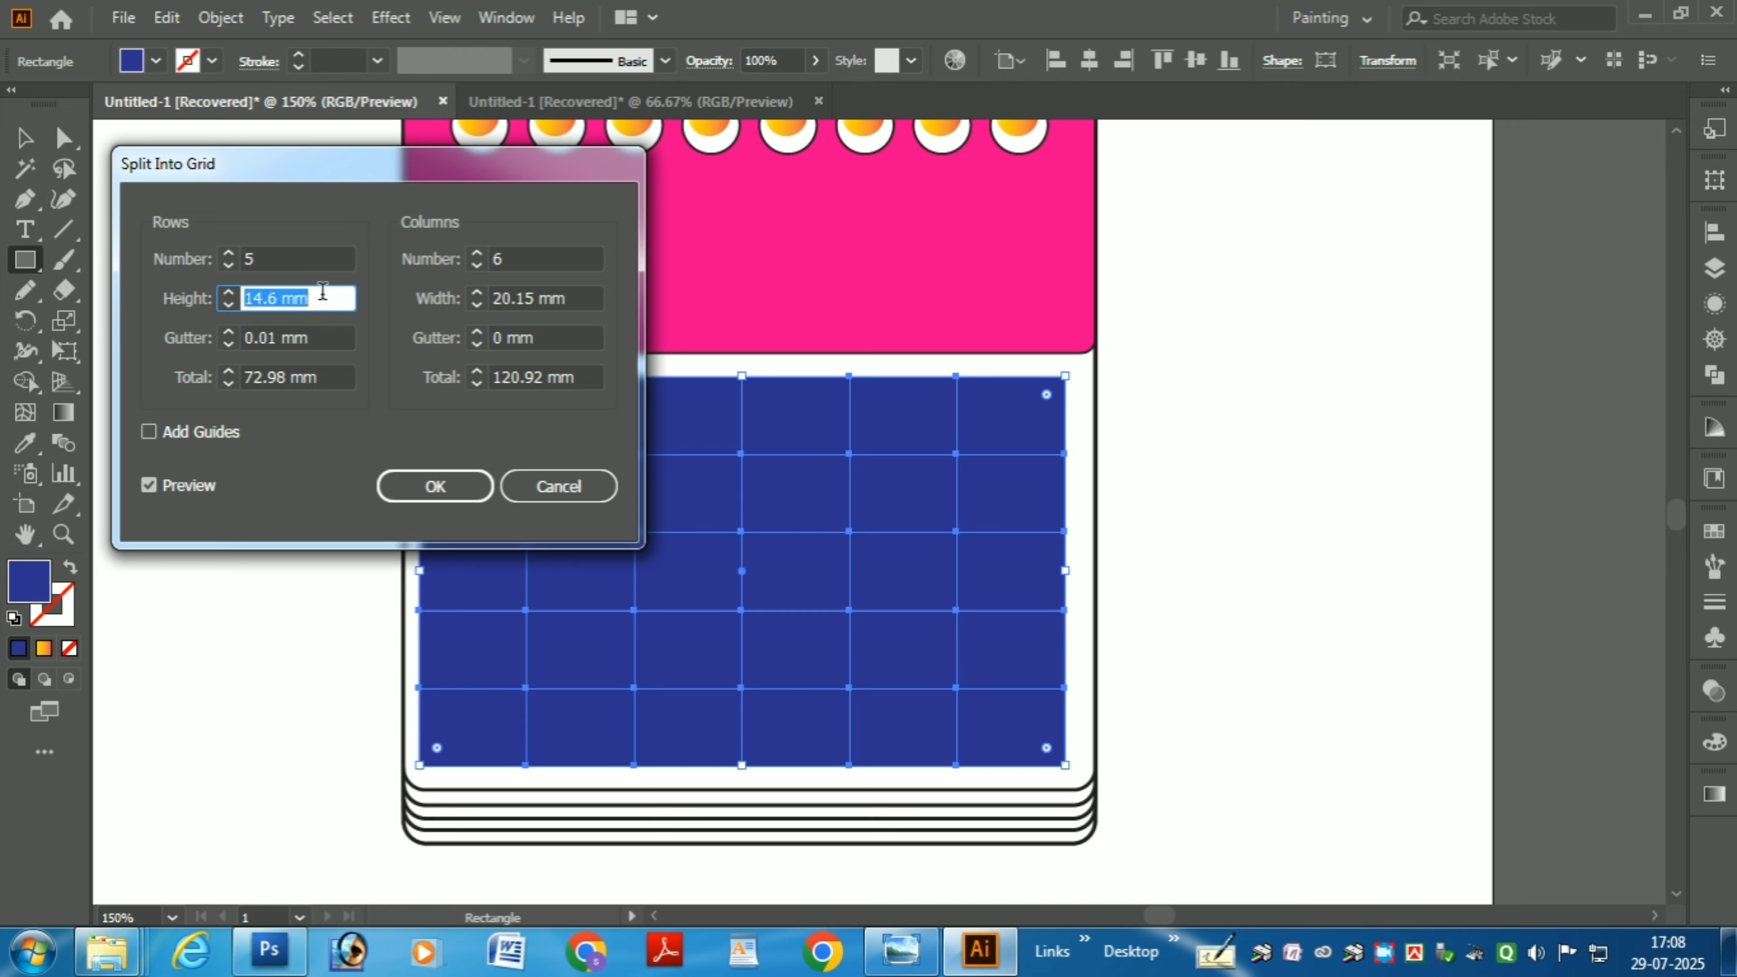
left_click(326, 298)
double_click(326, 299)
left_click(325, 299)
key("Down")
key("Down")
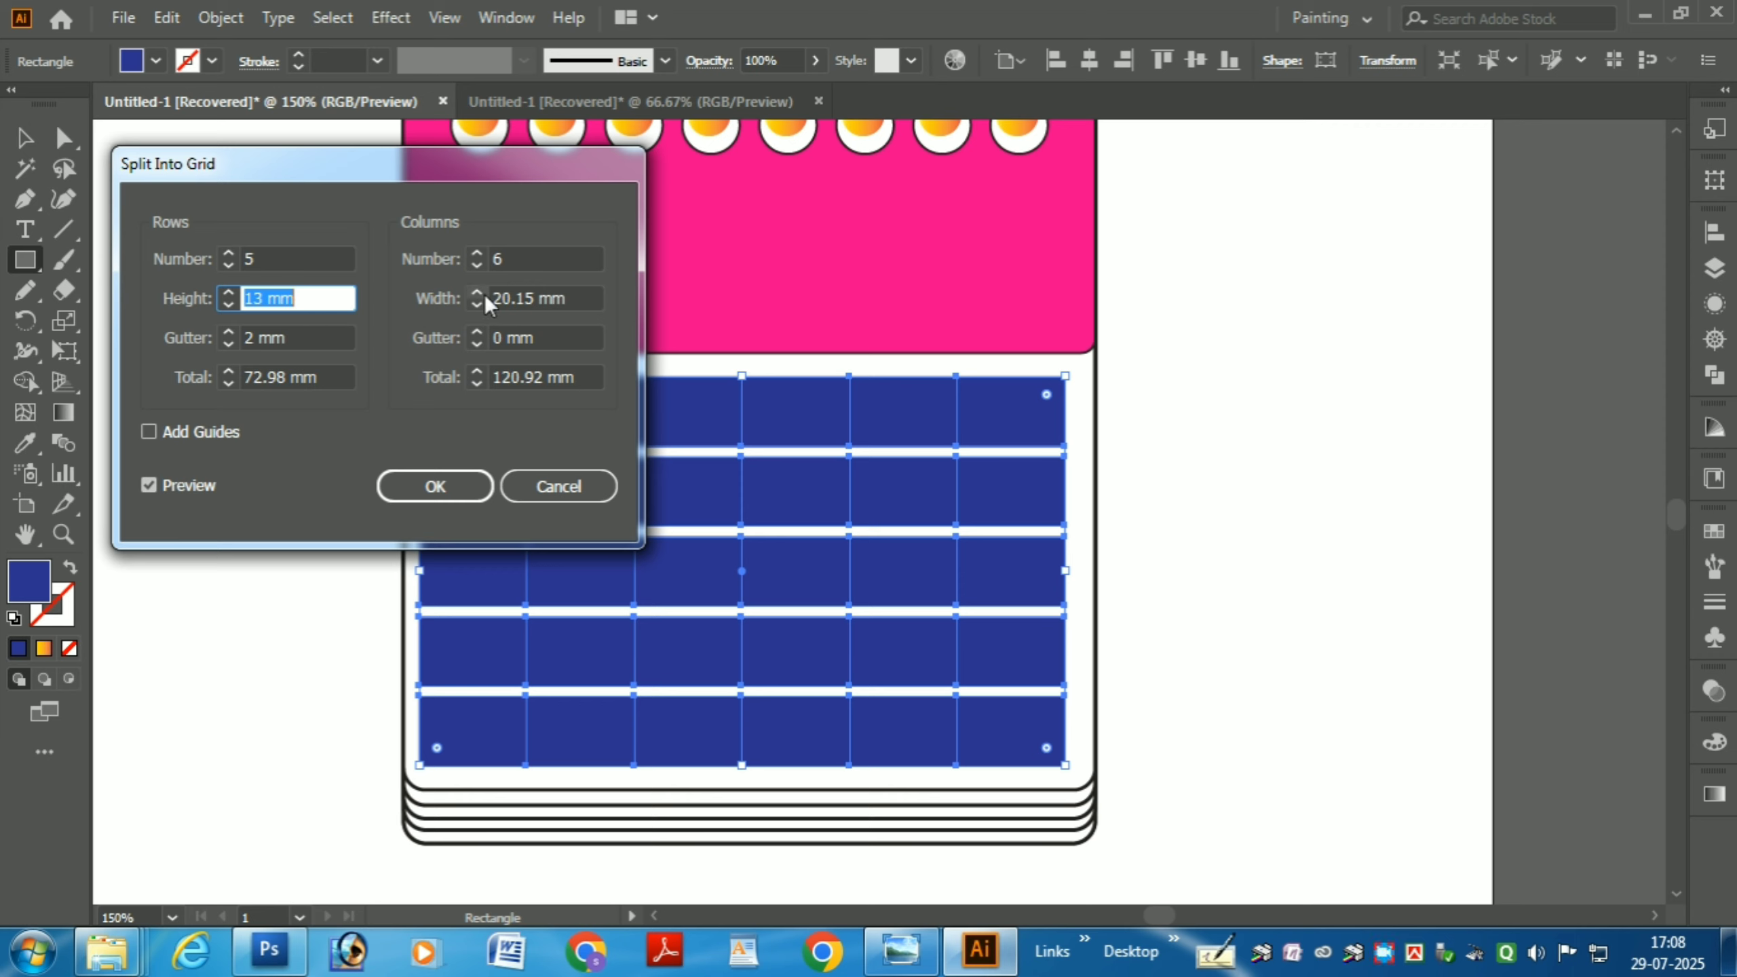
left_click(566, 299)
key("Down")
key("Down")
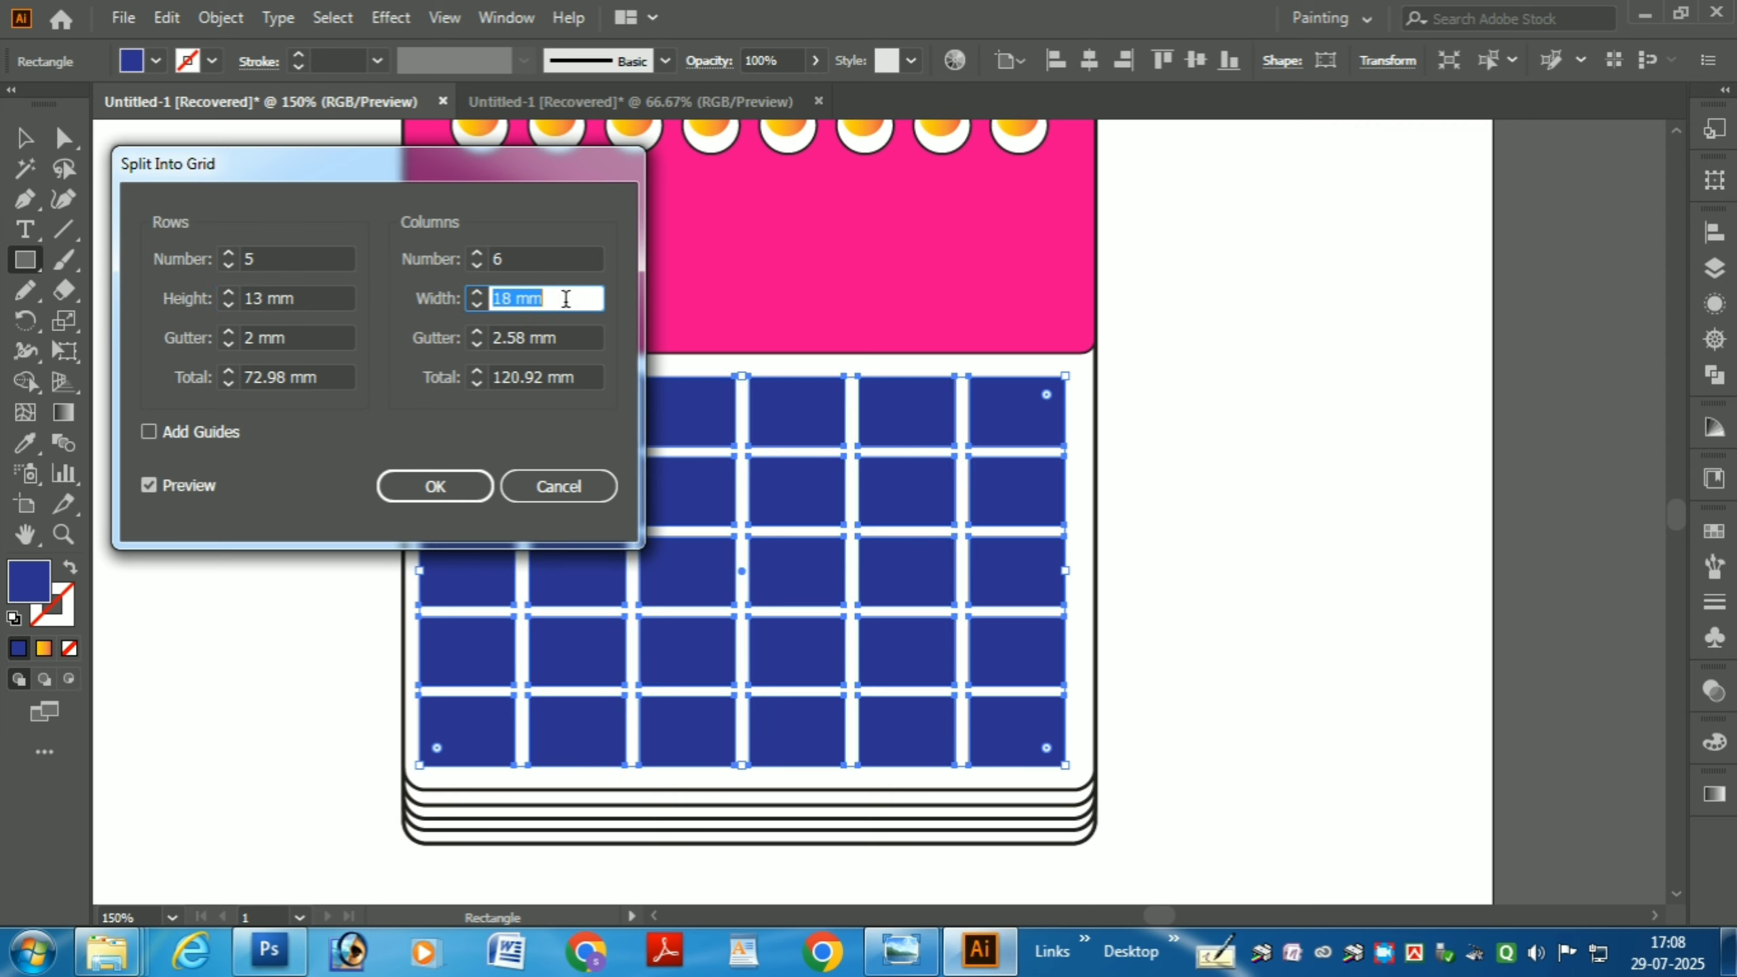
key("Down")
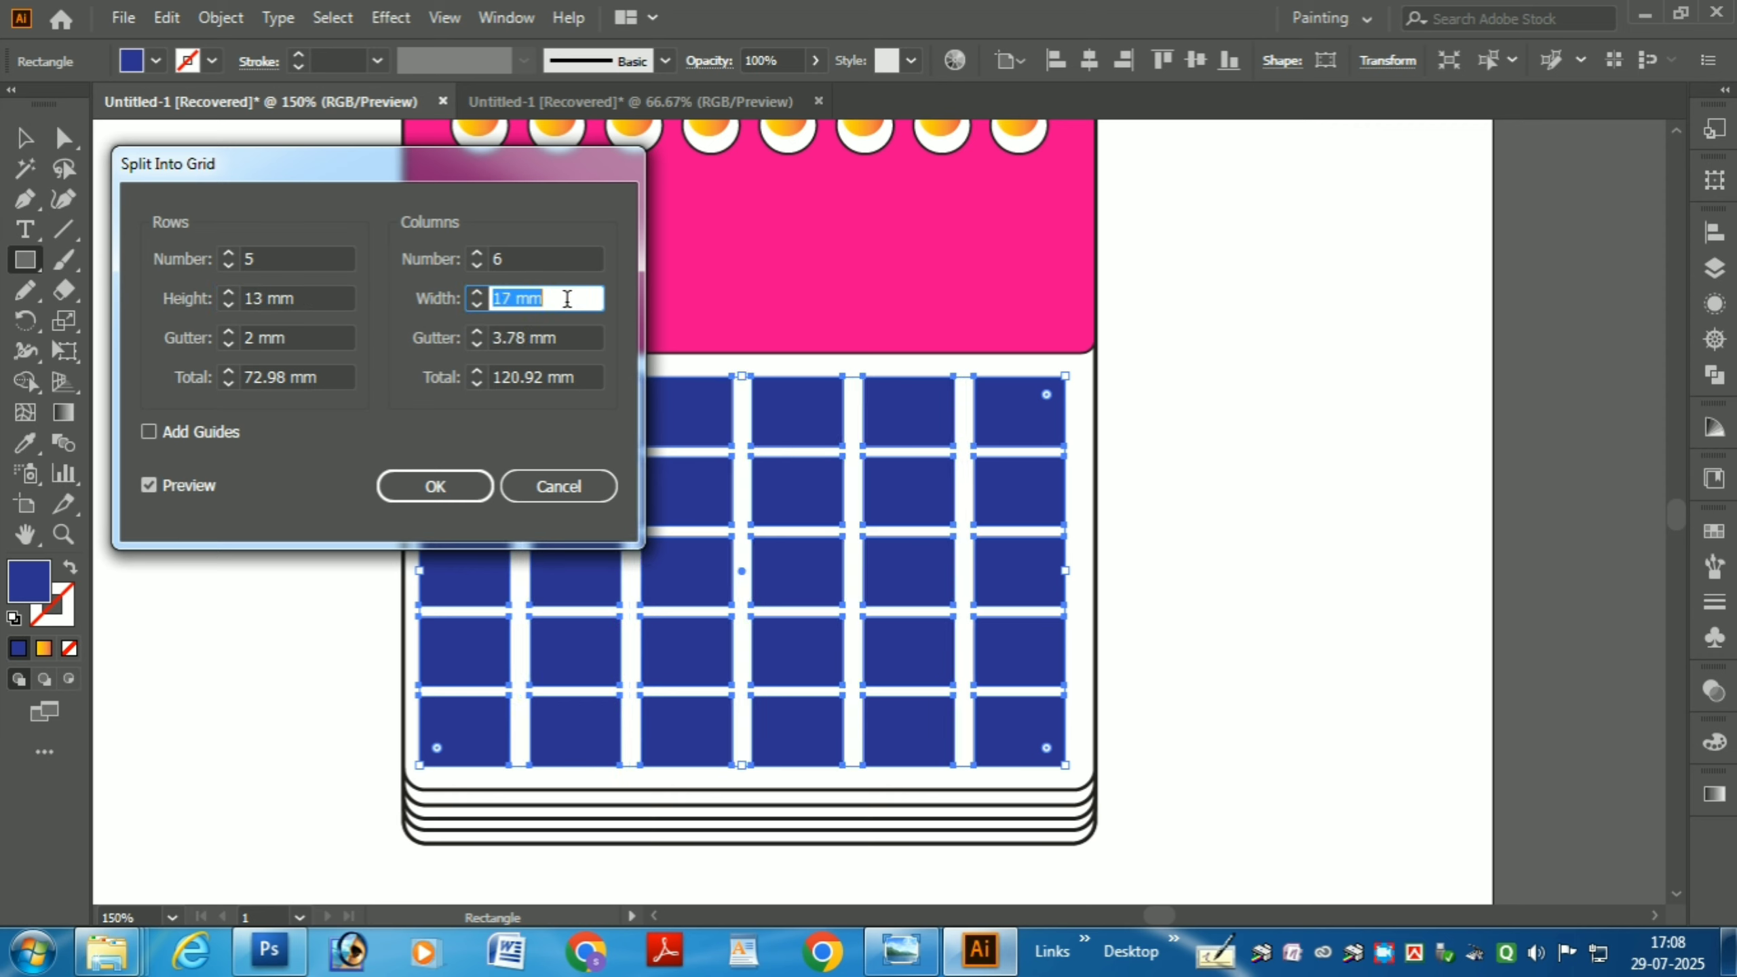
left_click(434, 489)
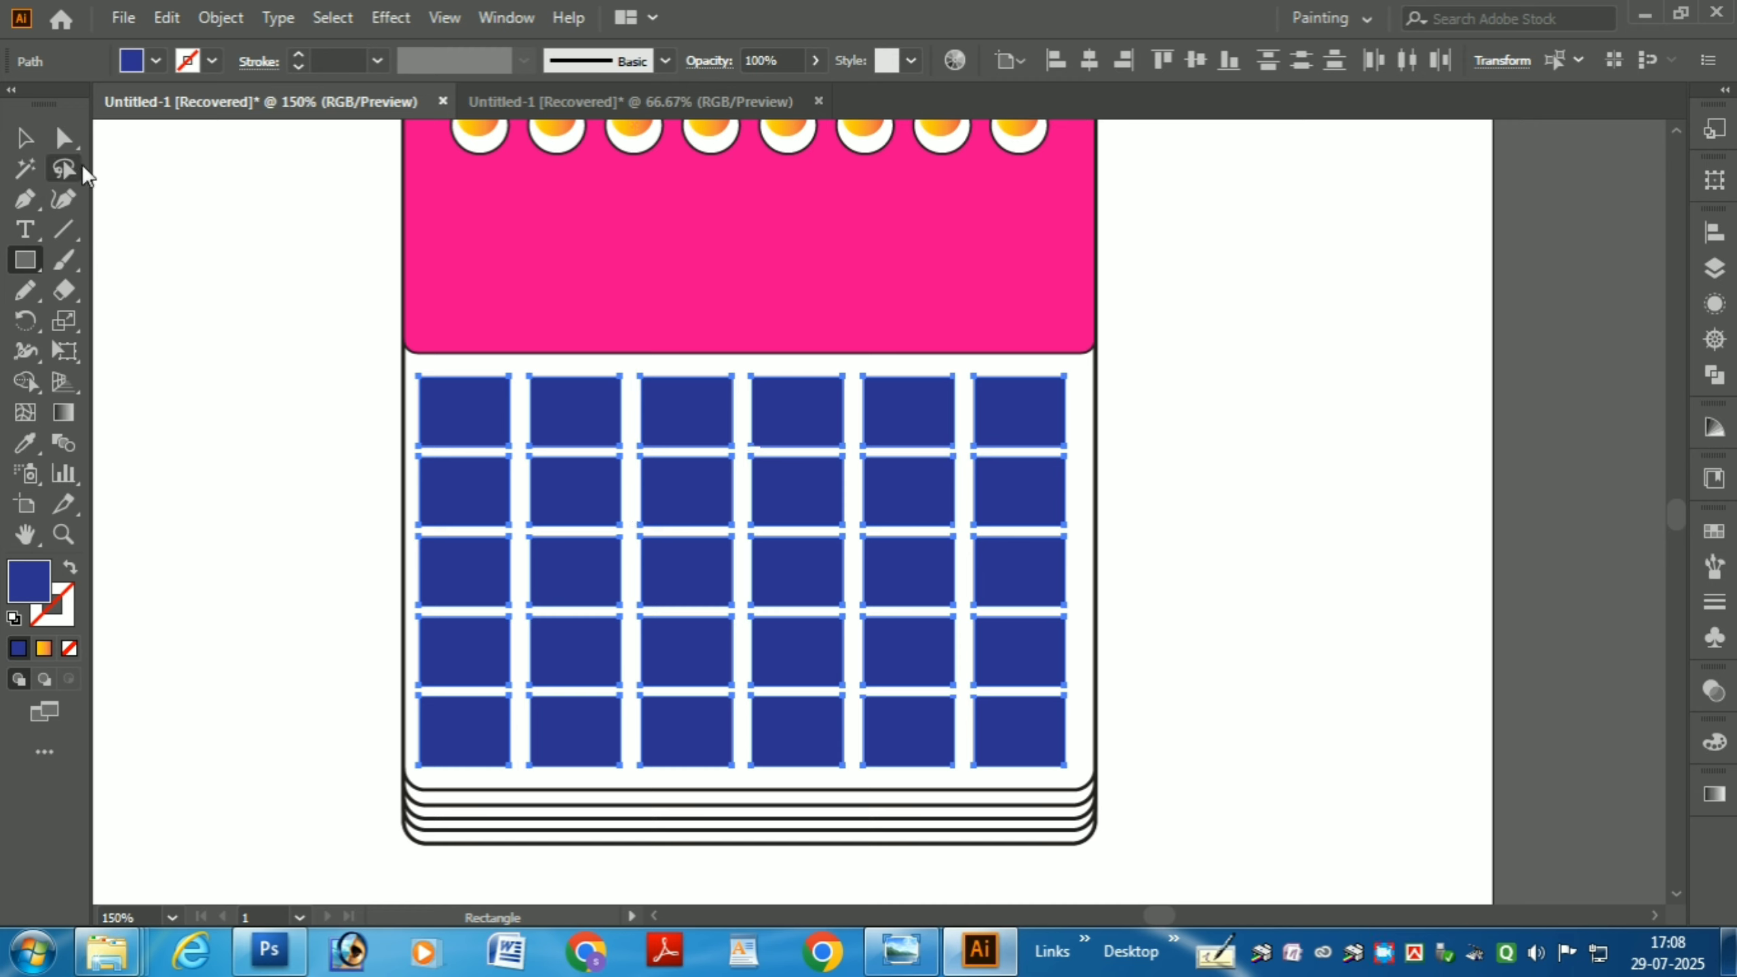
Step: Round the outer corners of the grid's upper-left and lower-right cells to a radius of about 7.87 mm, and deselect
left_click(61, 140)
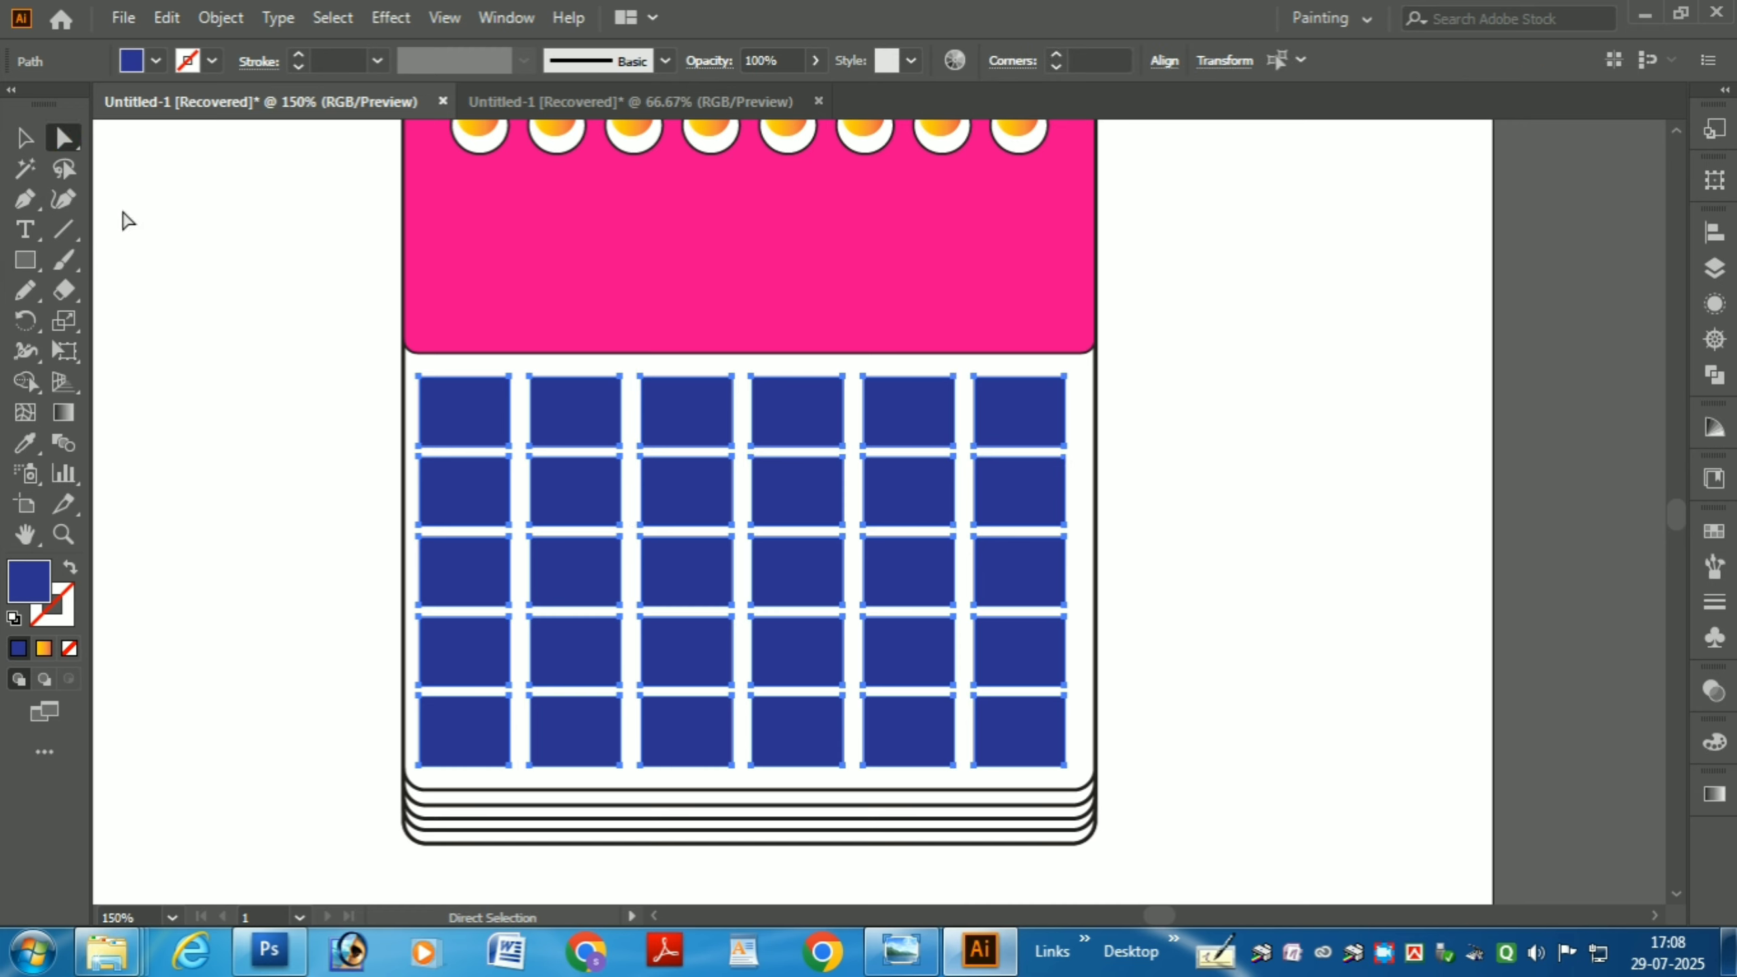
left_click(416, 381)
mouse_move(441, 402)
left_mouse_down()
mouse_move(476, 432)
mouse_move(459, 424)
left_mouse_up()
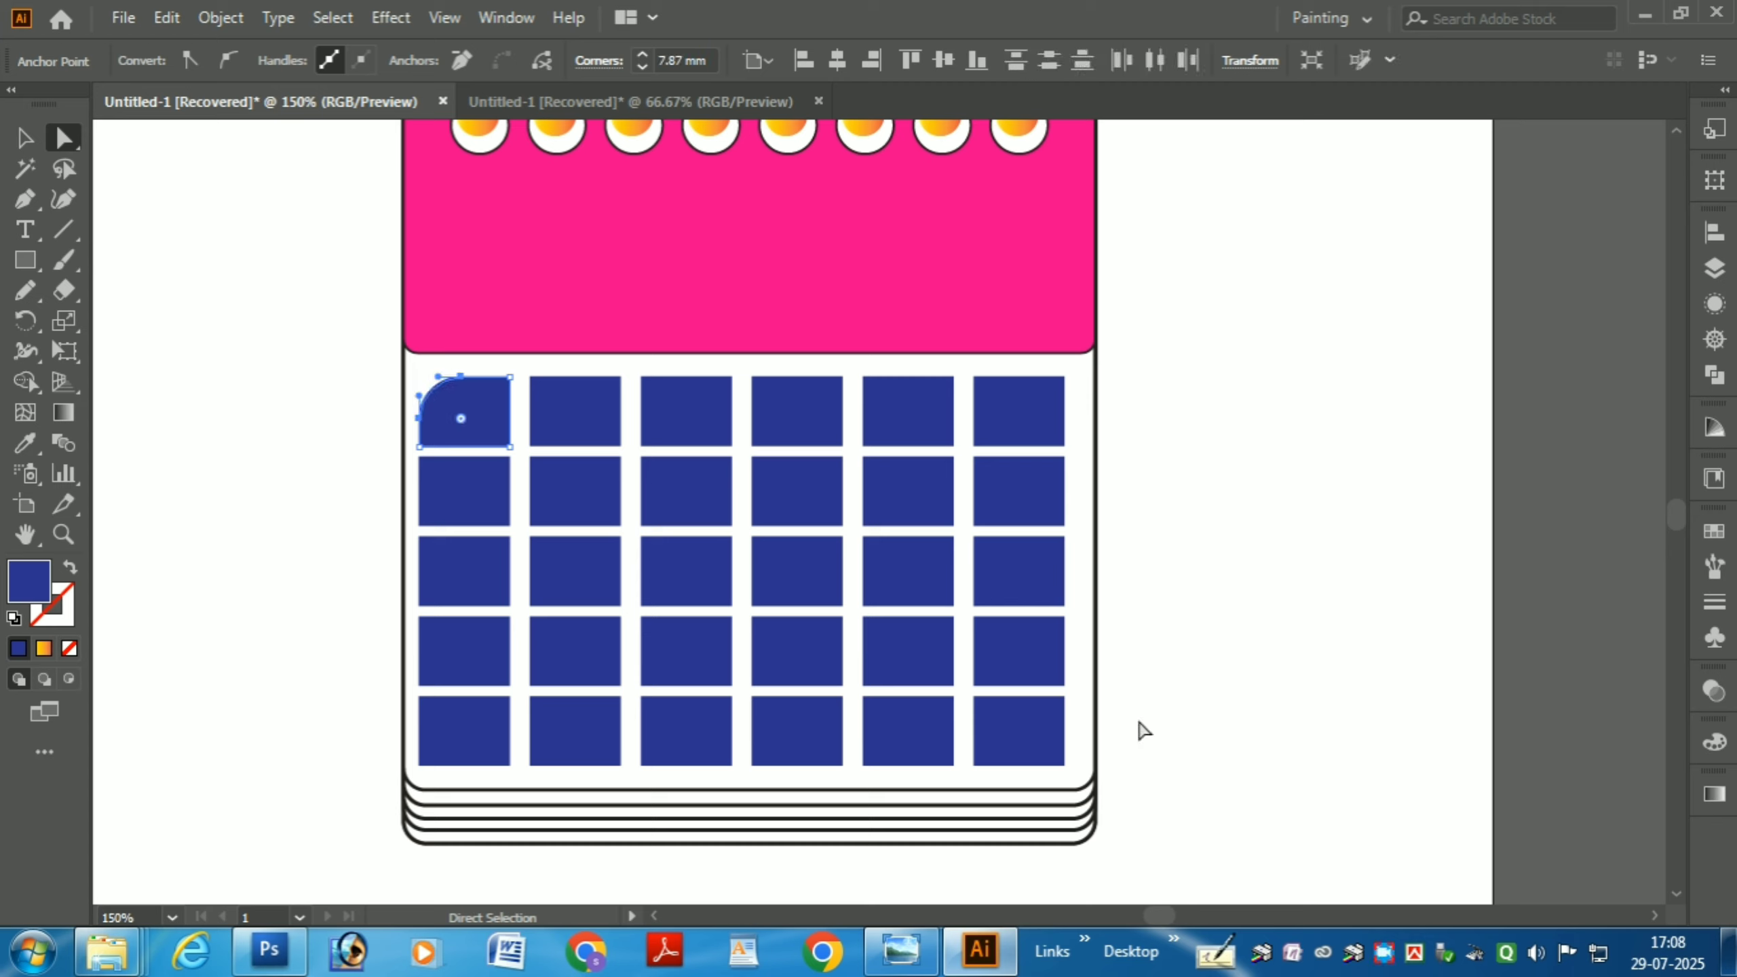
left_click(1064, 765)
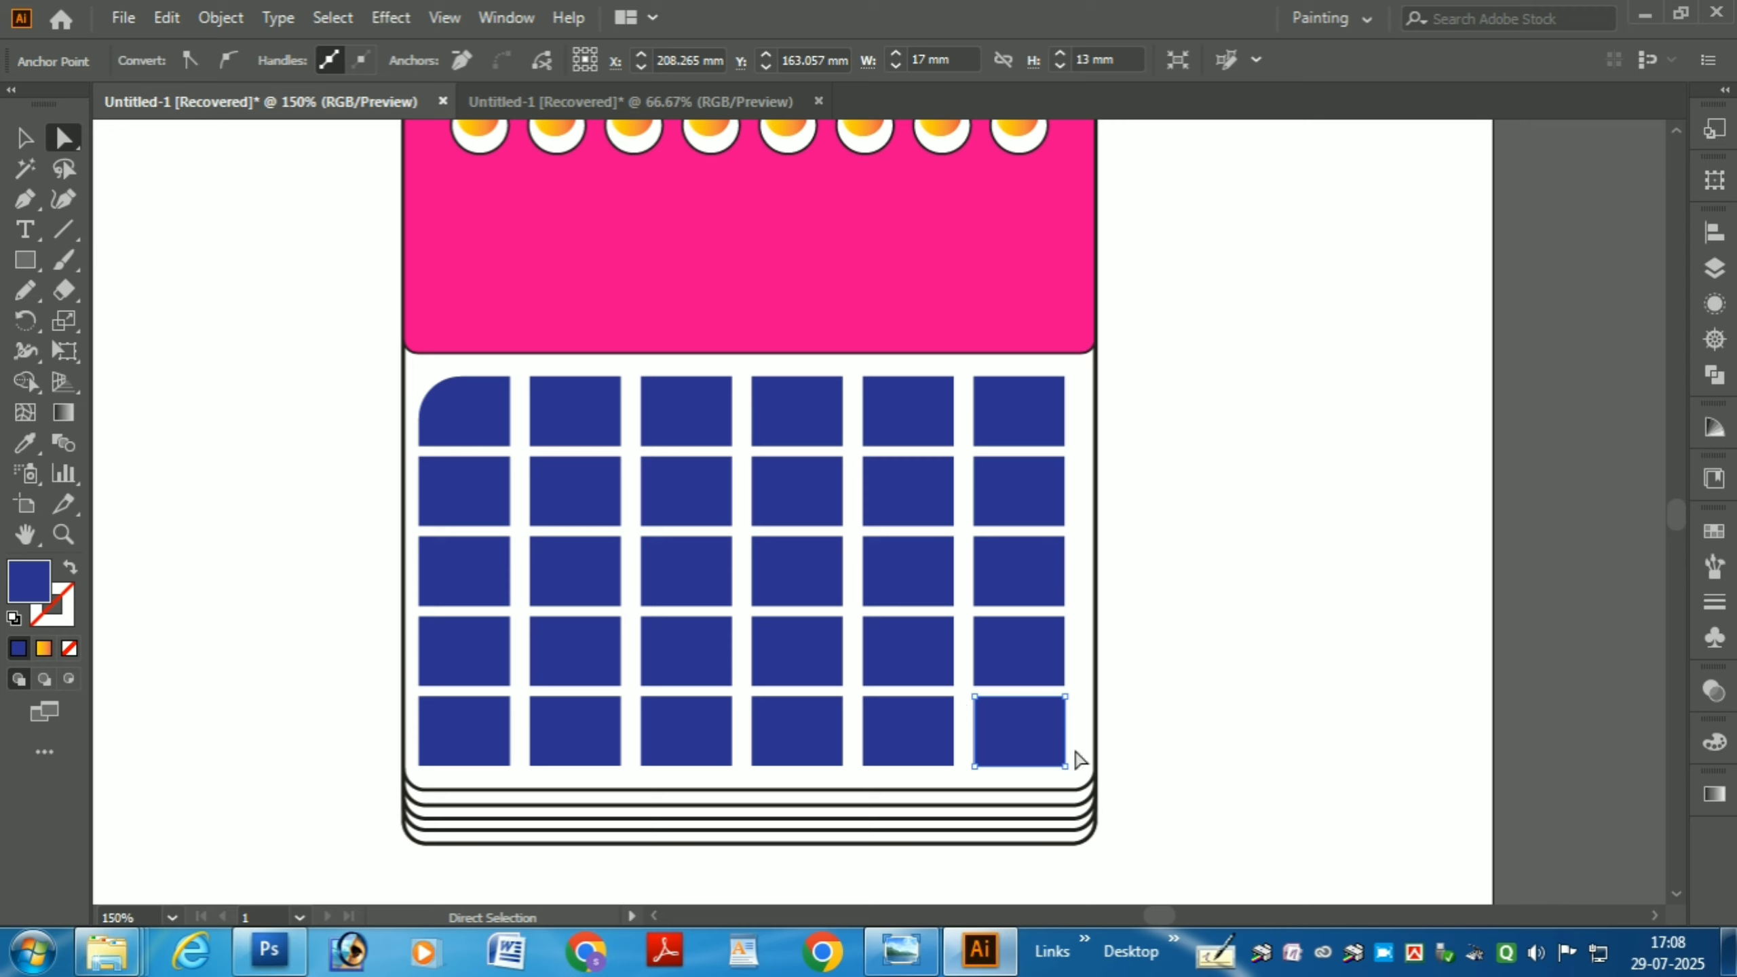
left_click(1057, 760)
mouse_move(1048, 744)
left_mouse_down()
mouse_move(1010, 713)
mouse_move(1019, 729)
left_mouse_up()
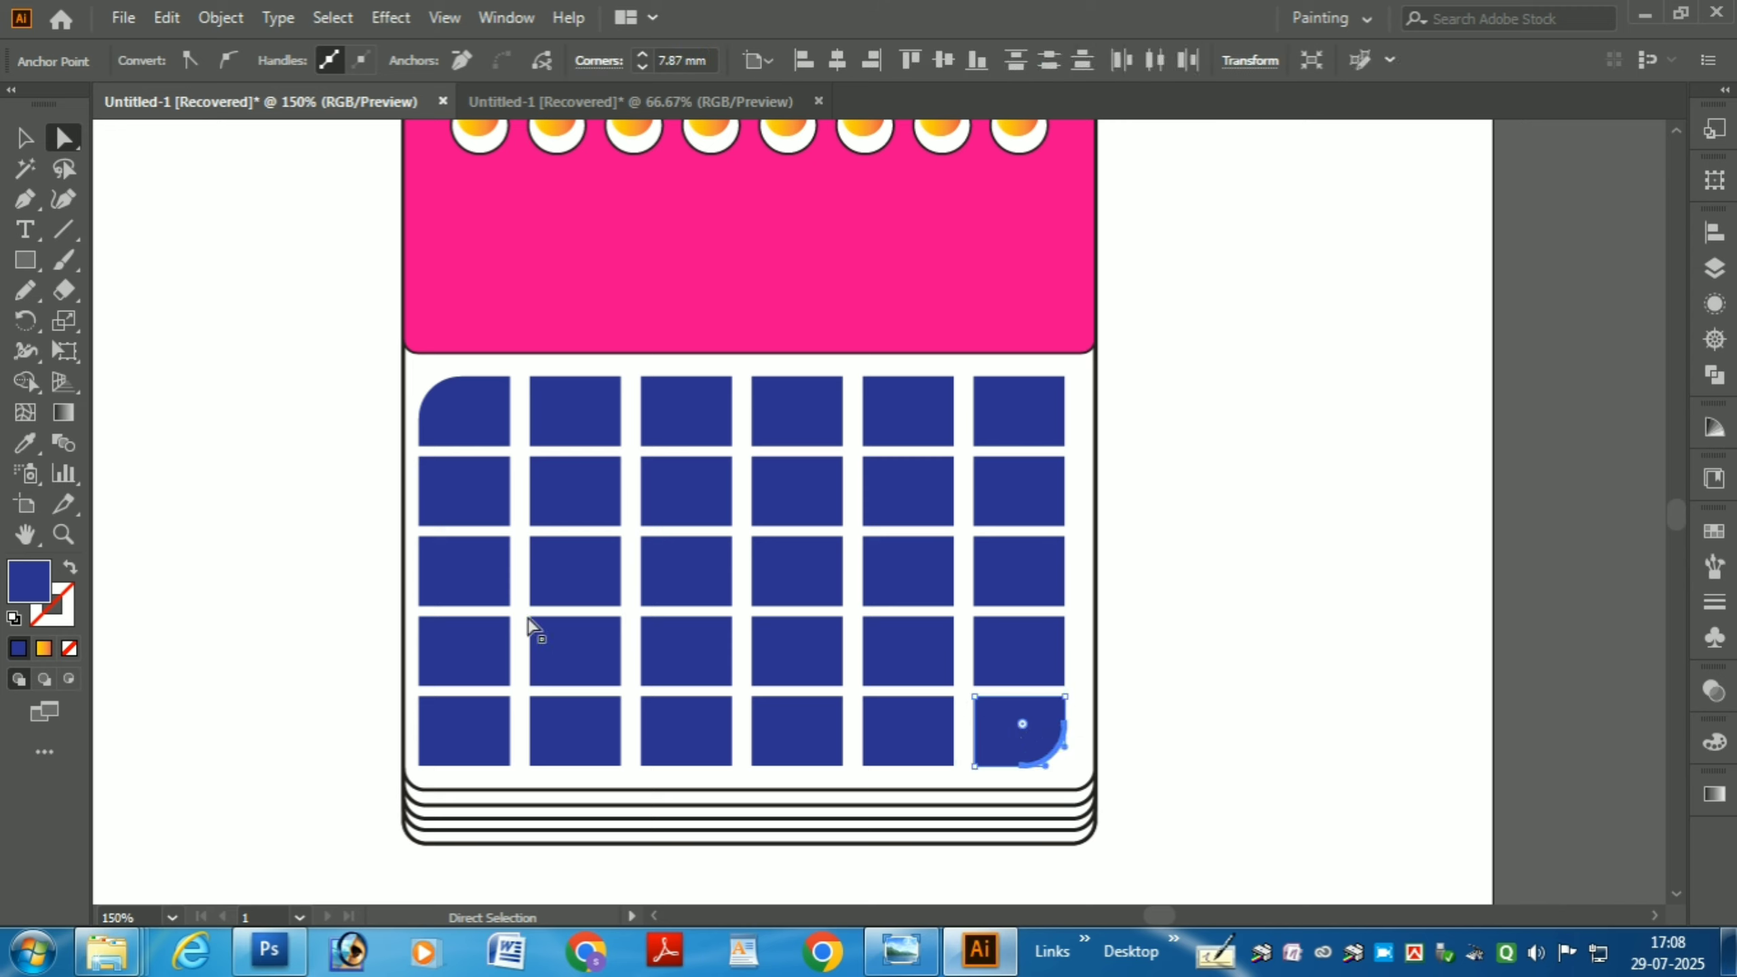
left_click(1249, 420)
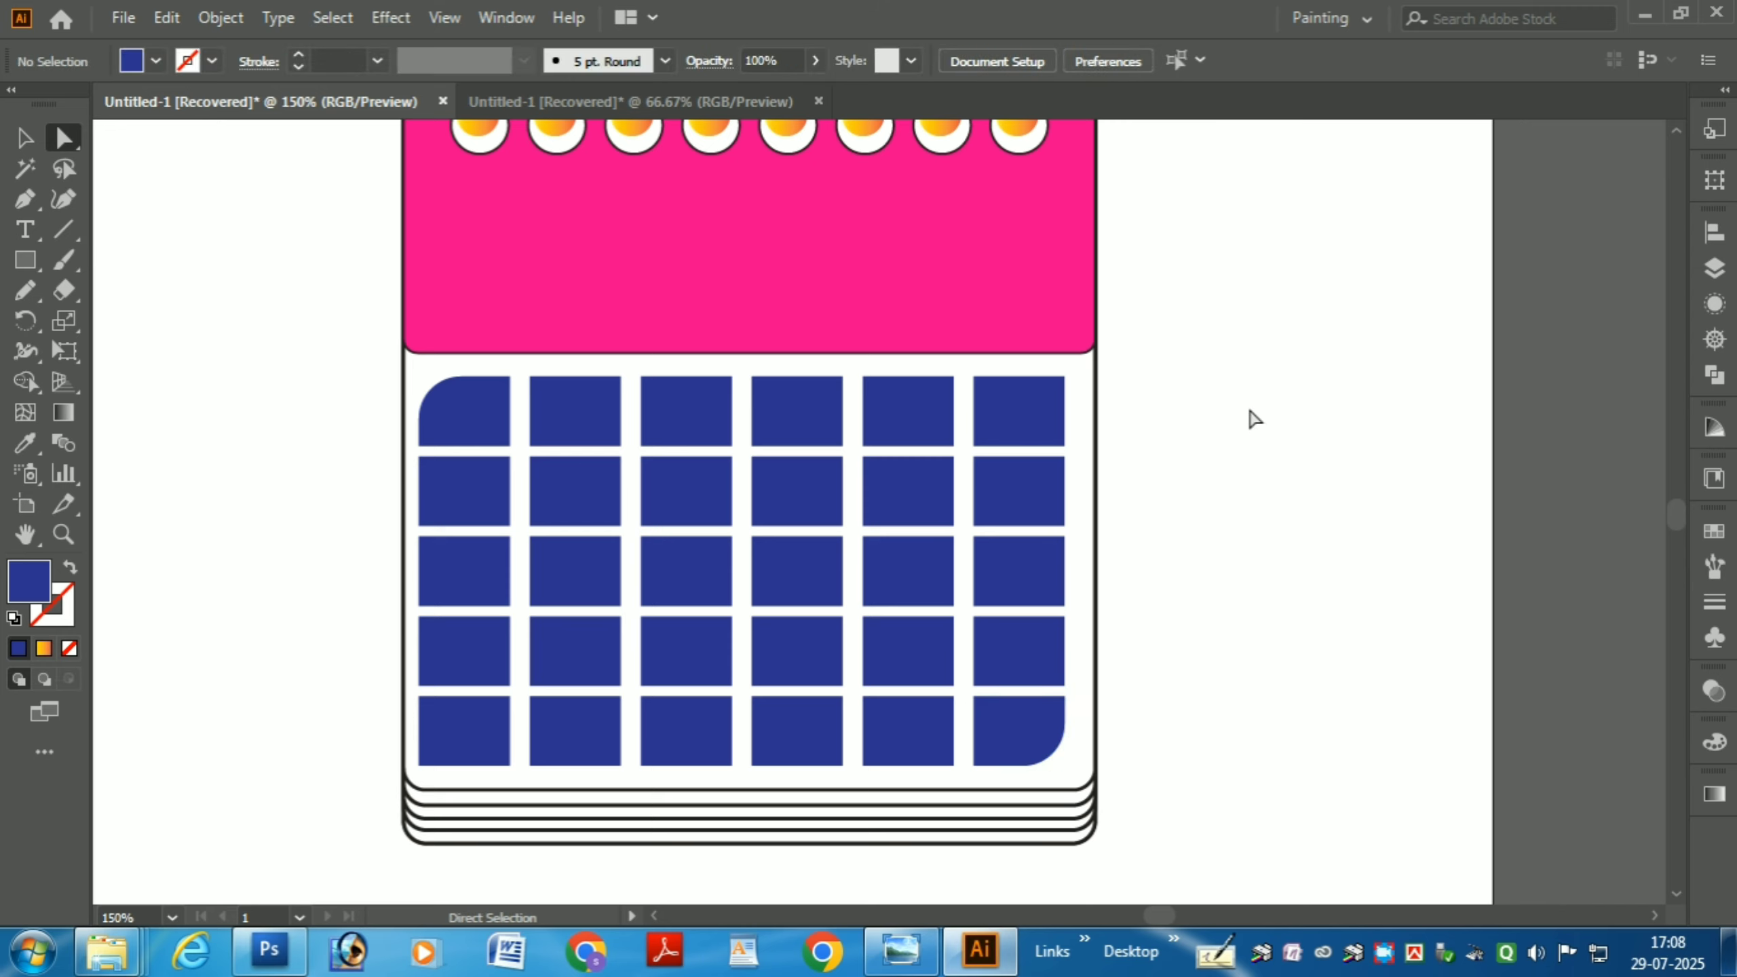
Step: Round the outer corner of the grid's upper-right cell to a radius of about 7.51 mm
left_click(1048, 390)
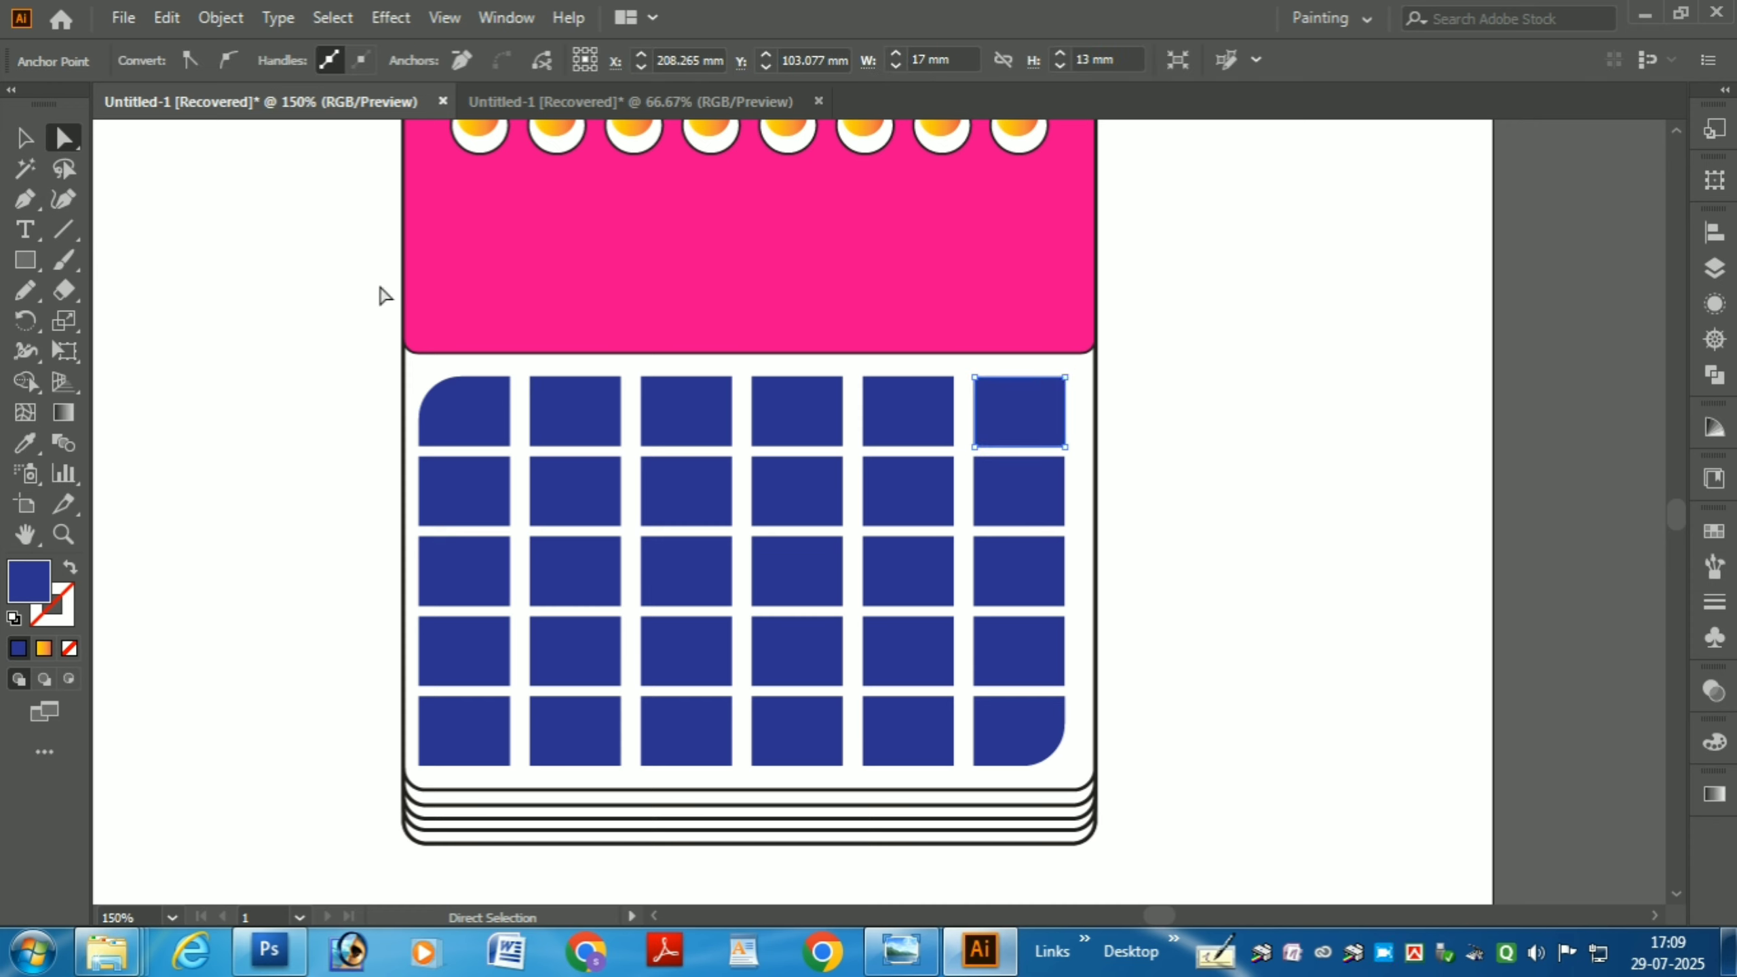
left_click_drag(1035, 351, 1078, 410)
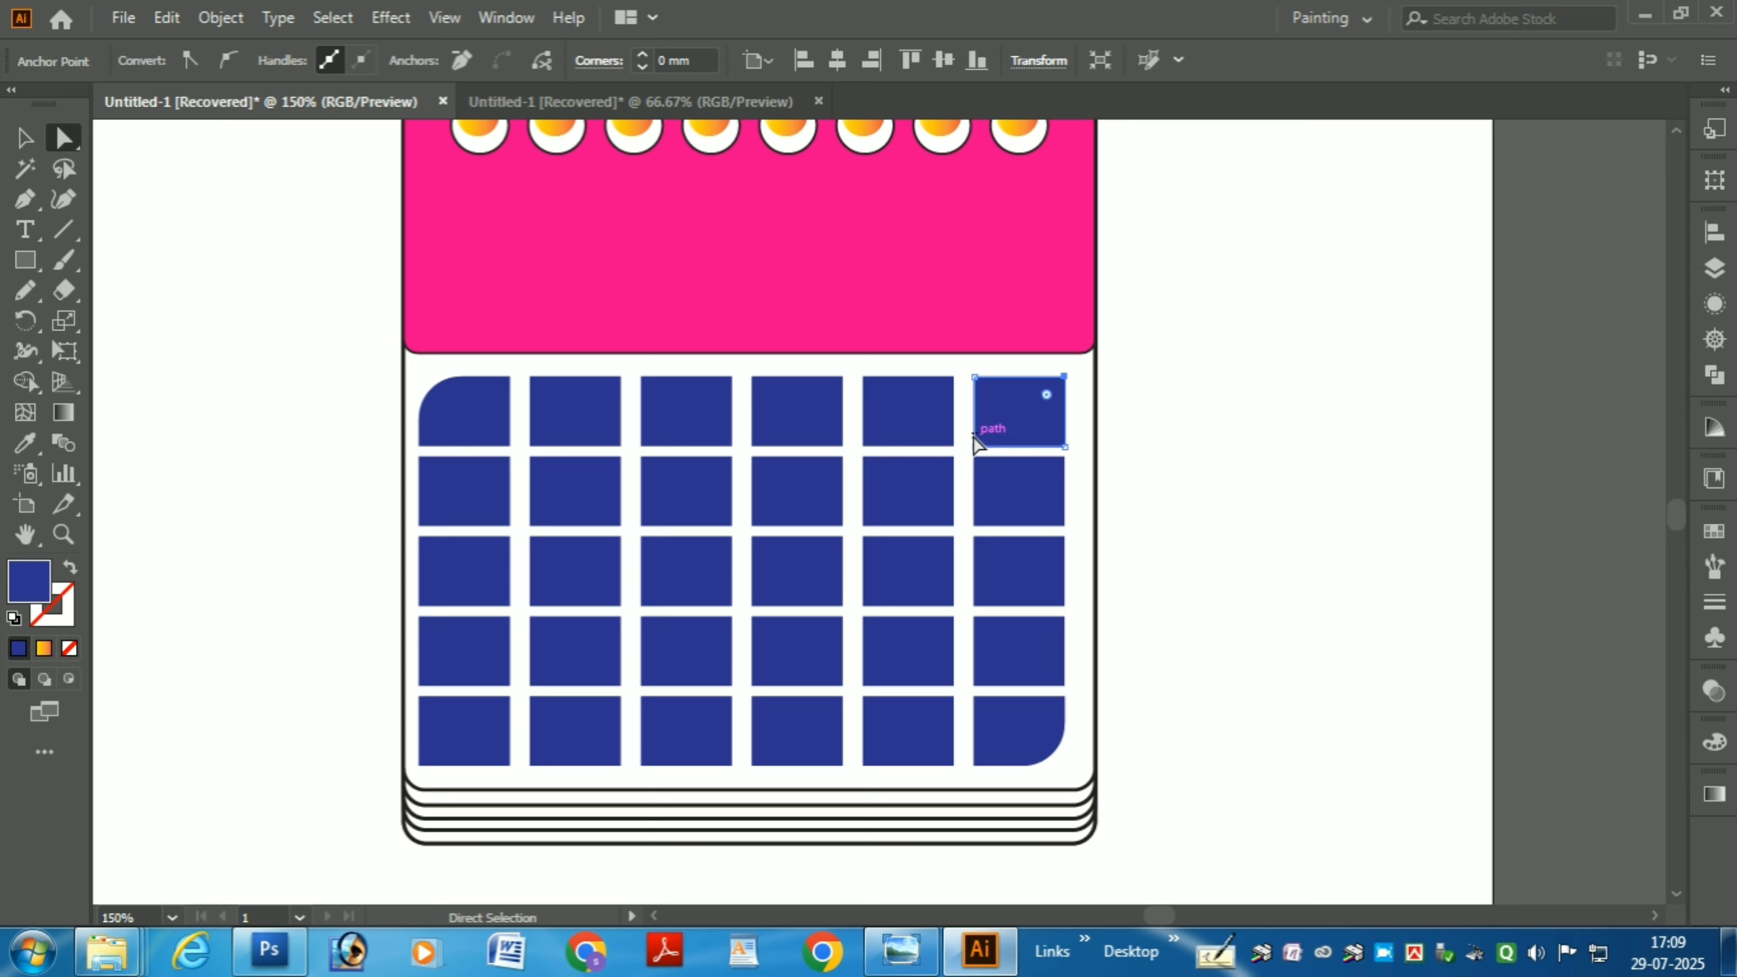
left_click_drag(1049, 395, 1028, 423)
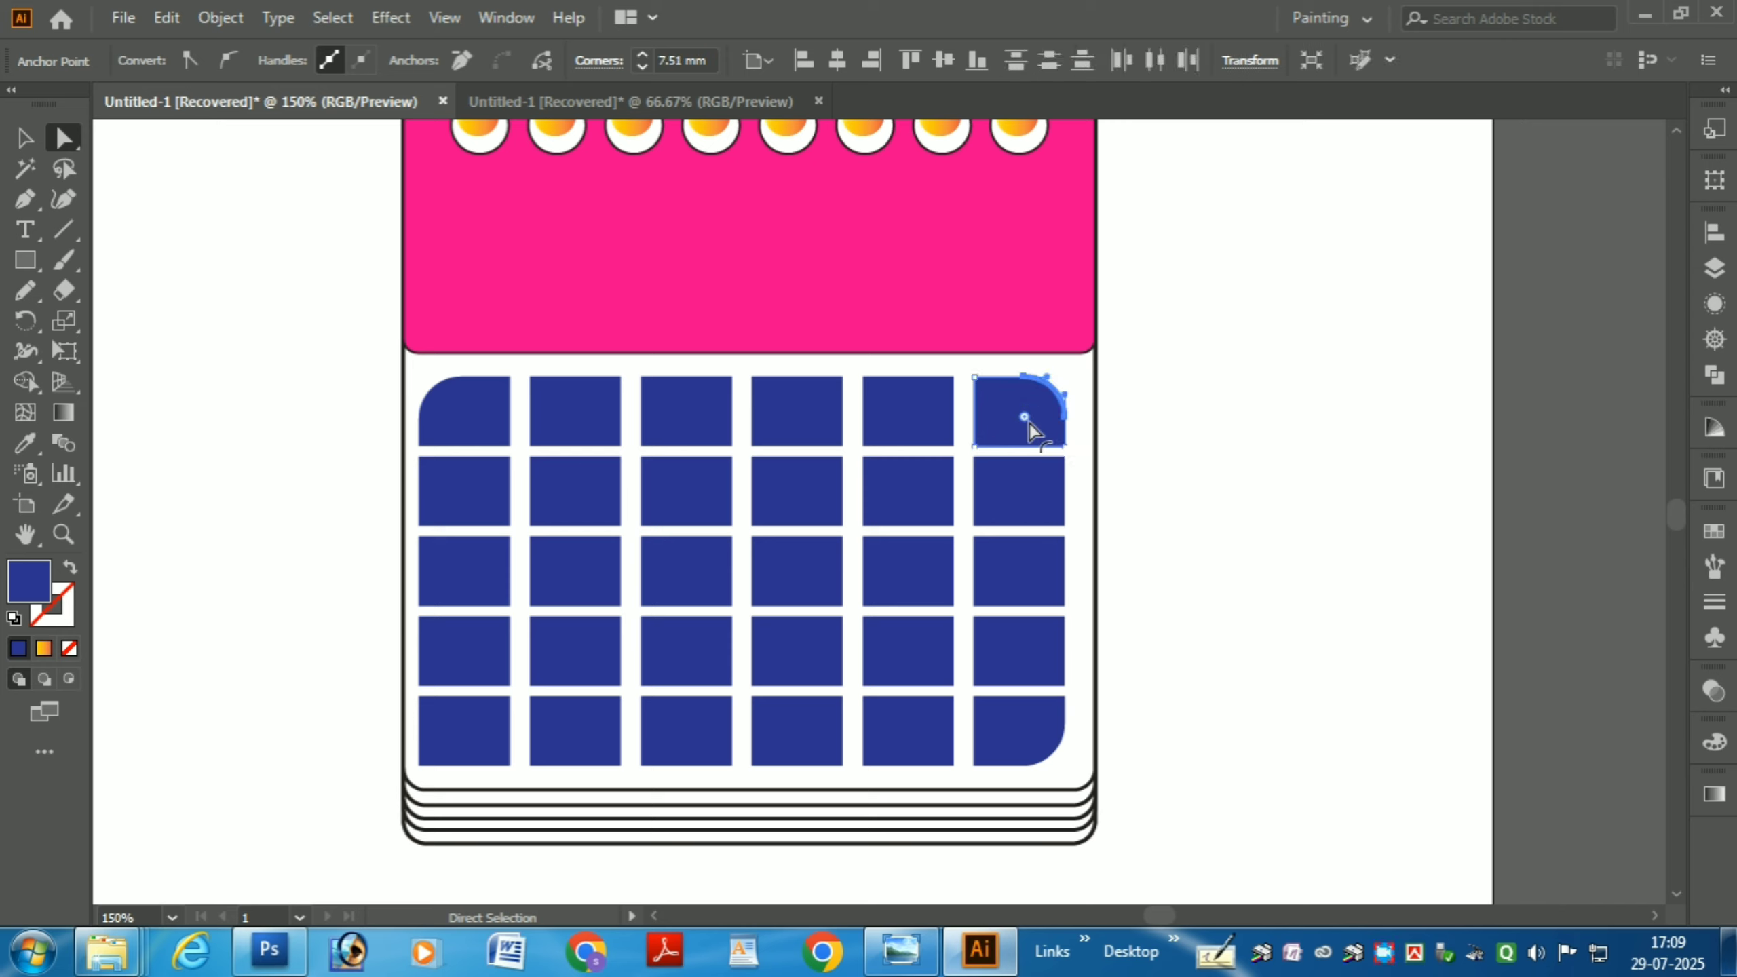
left_click(420, 753)
left_click_drag(417, 748, 431, 766)
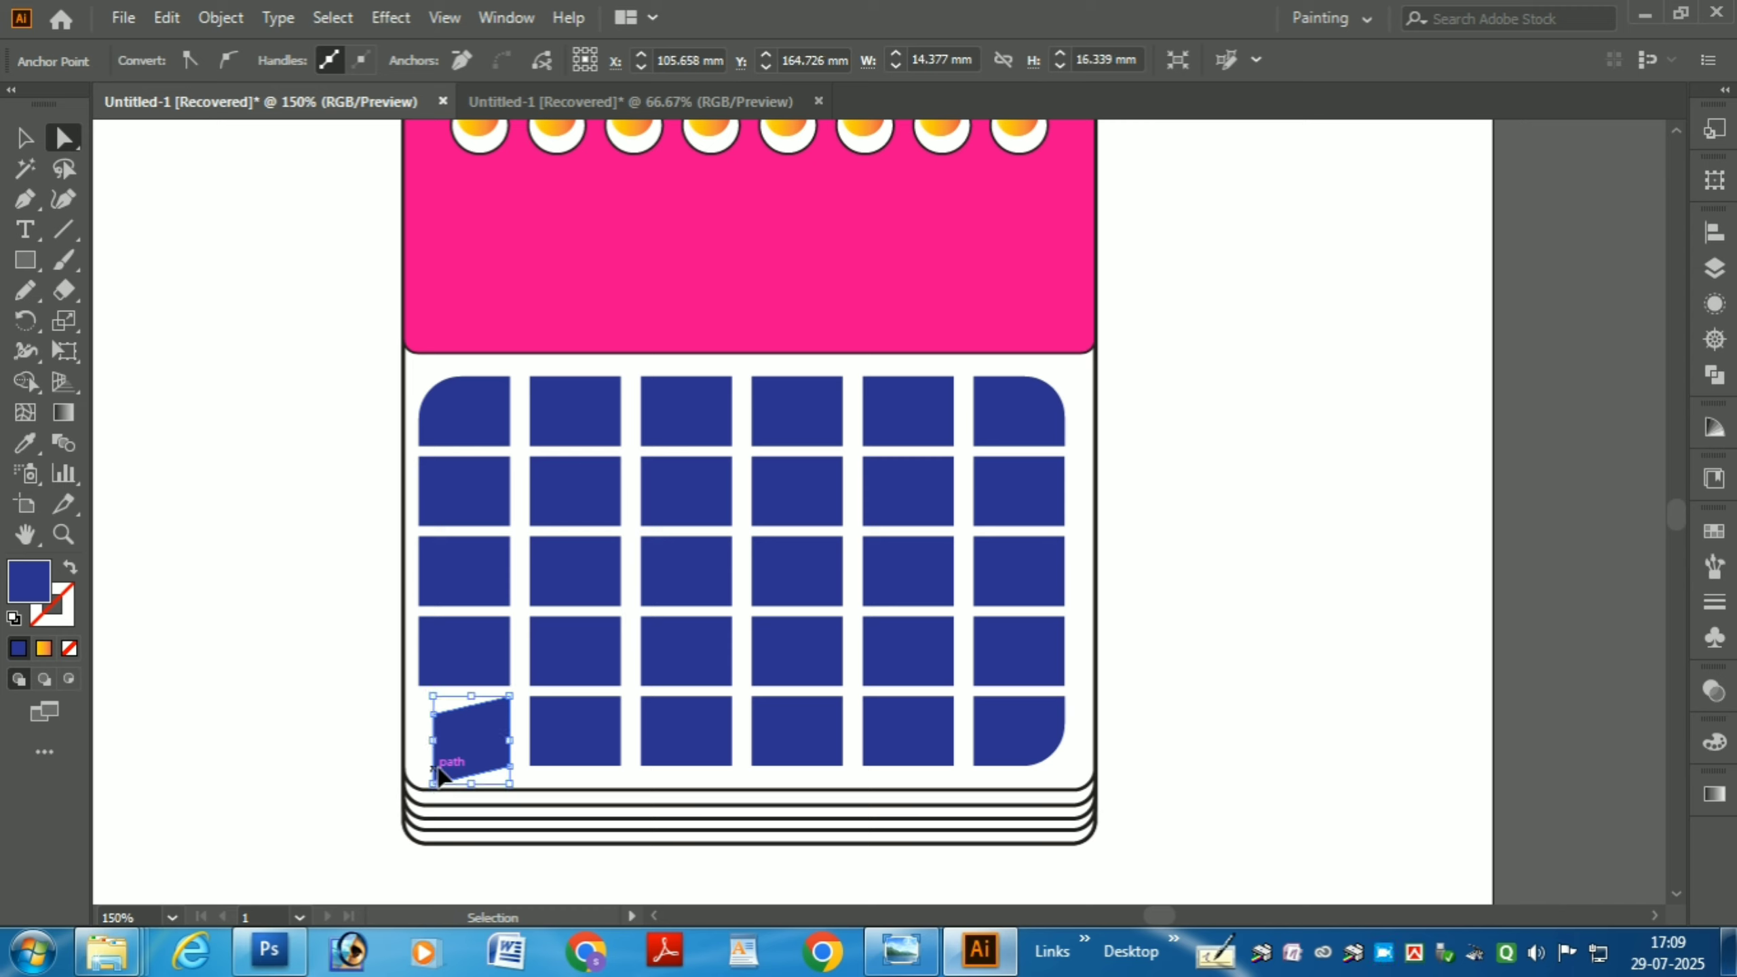
key("ctrl+z")
Step: Round the outer corner of the grid's lower-left cell to a radius of about 6.44 mm, and deselect it
left_click(420, 764)
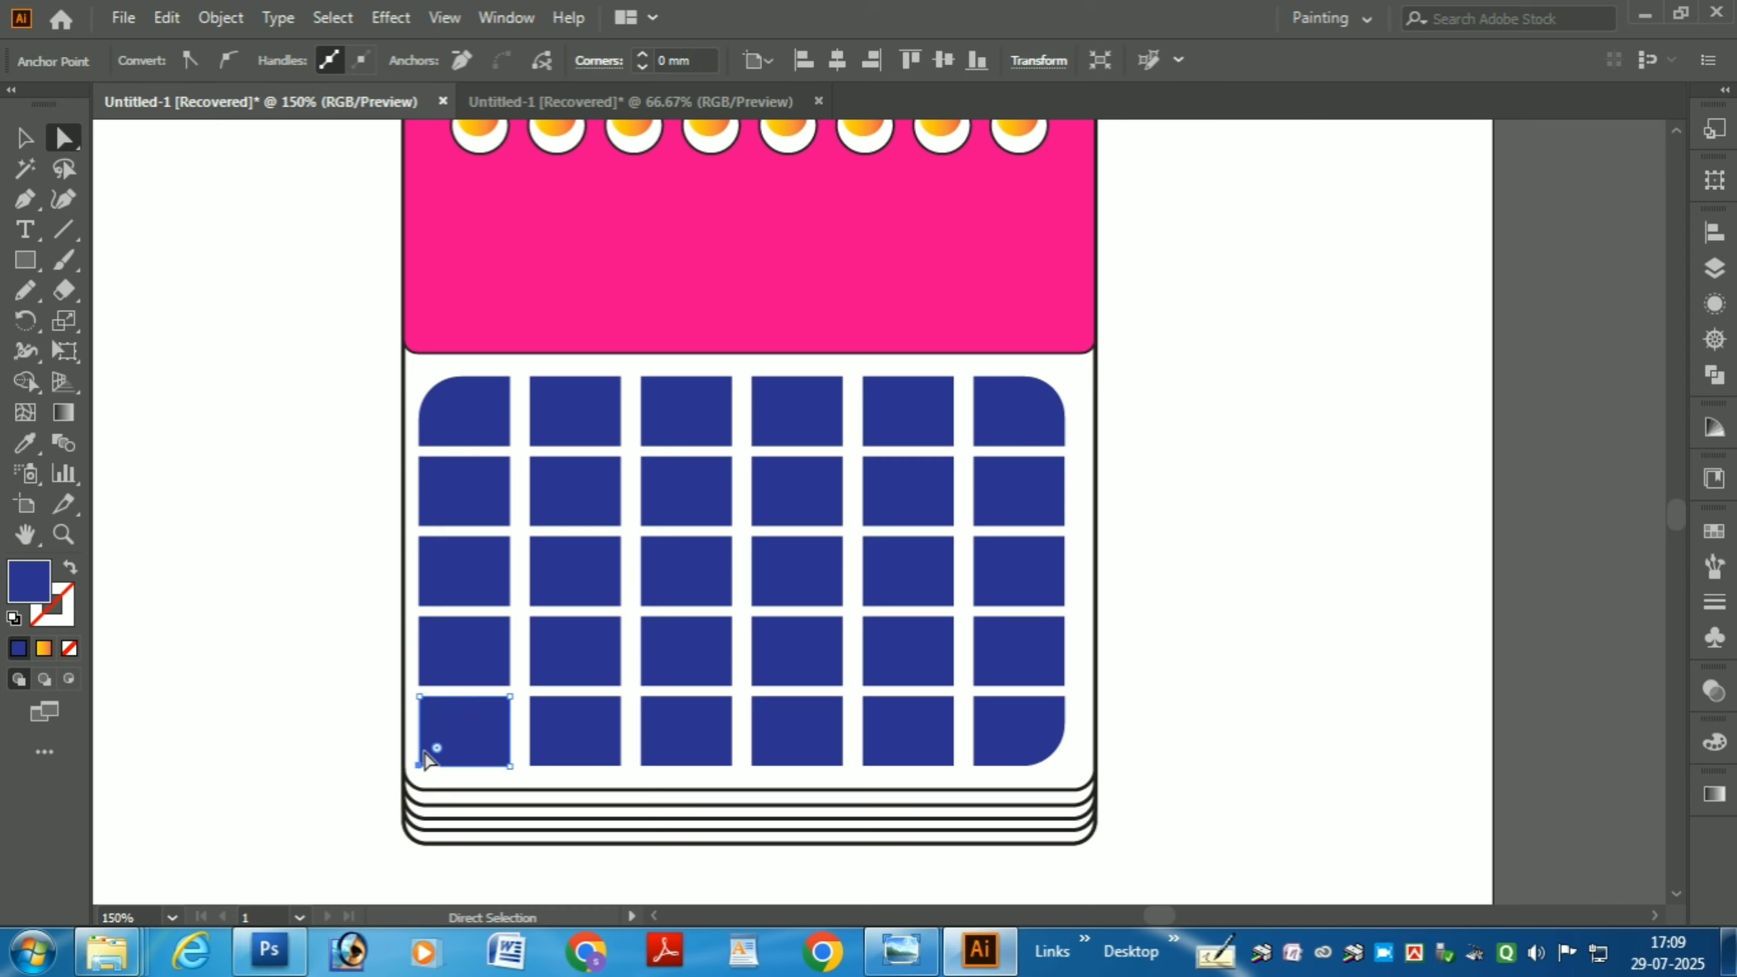
left_click_drag(437, 752, 458, 739)
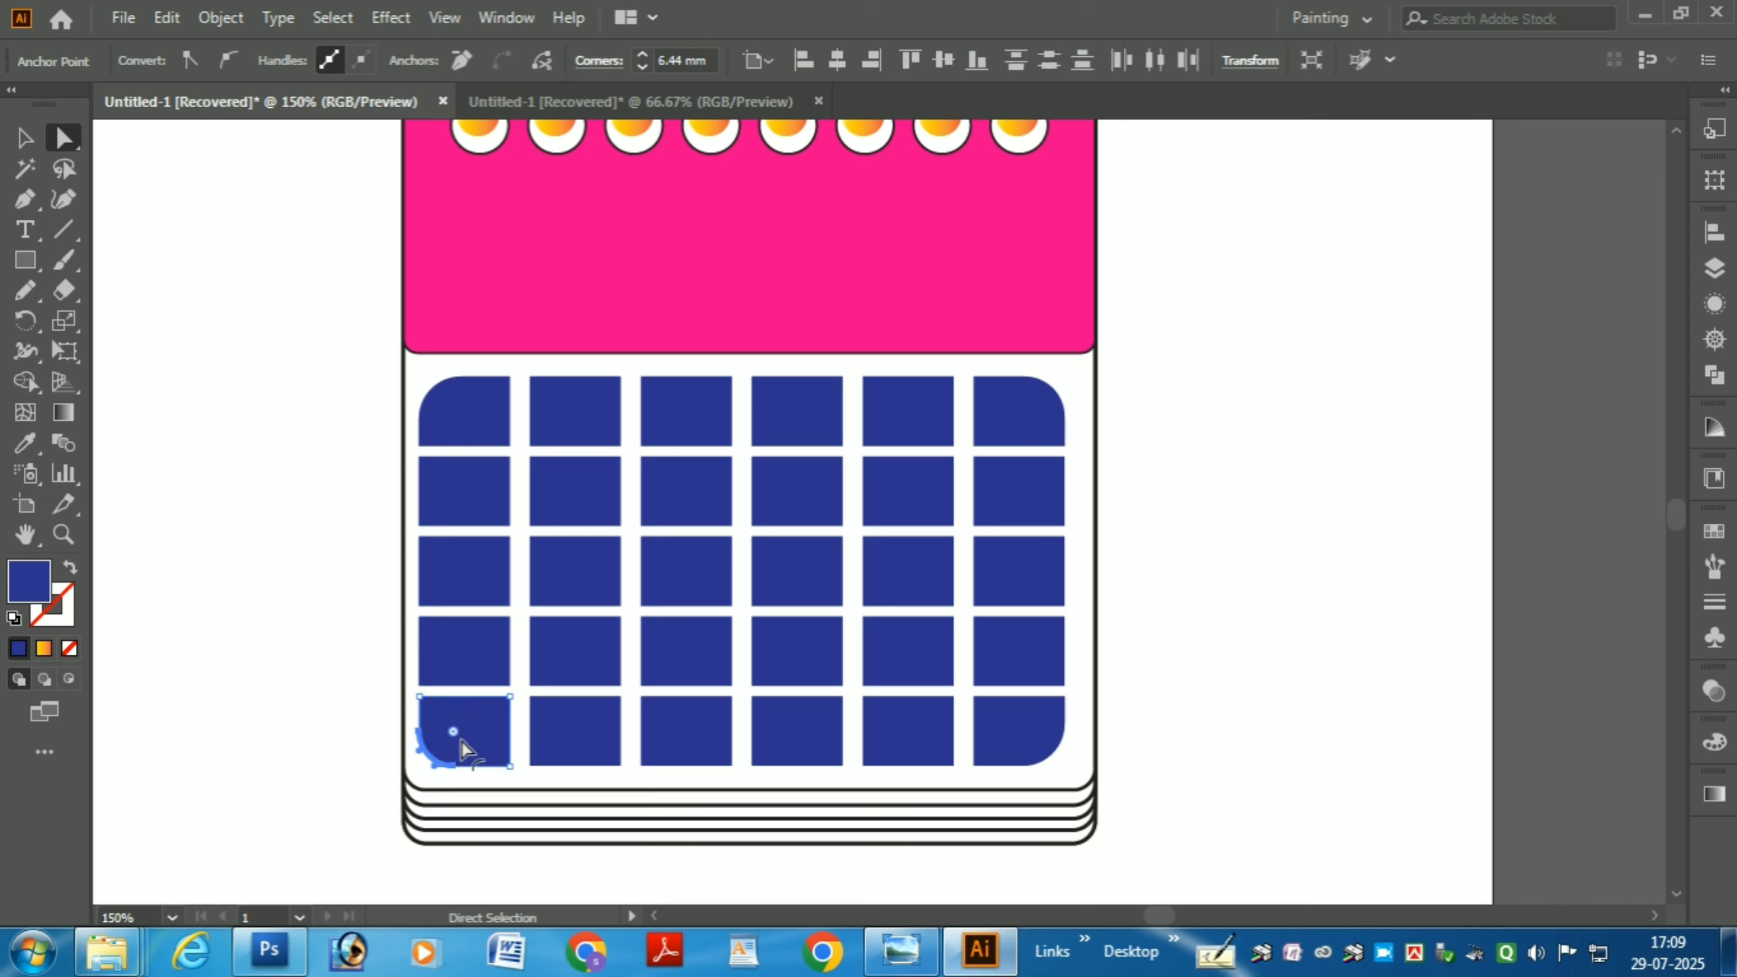
left_click(1273, 414)
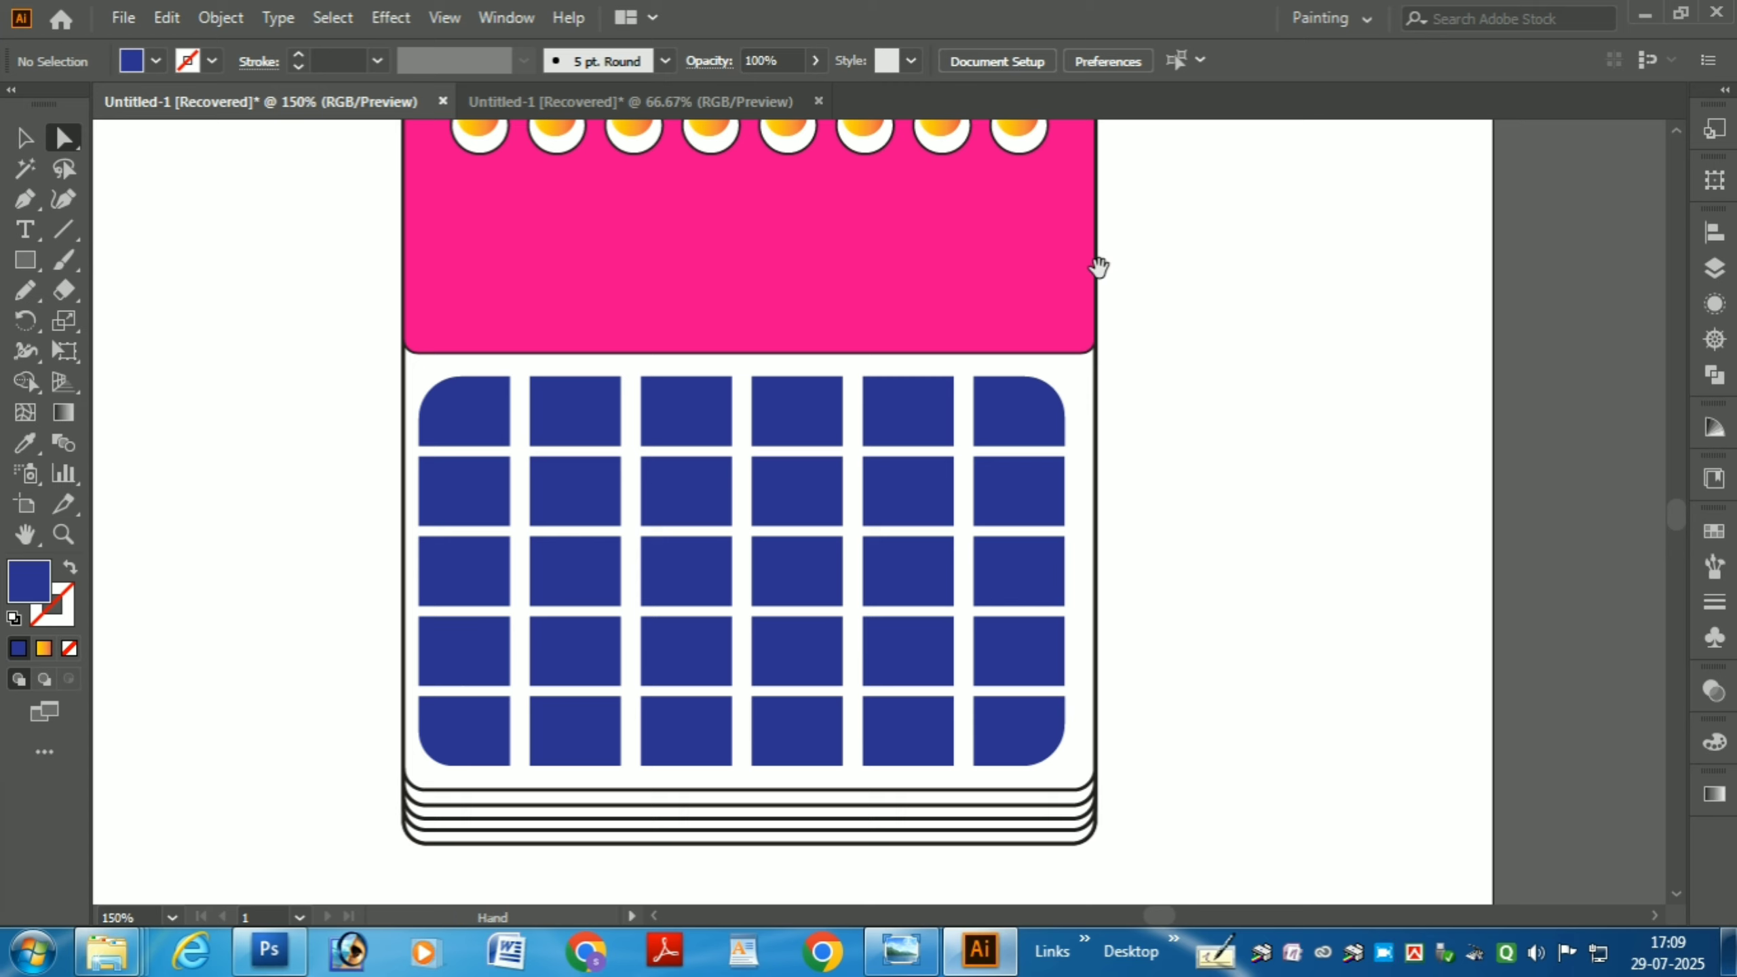
Step: Examine the calendar illustration from the binding rings and pink header down to the date cells and stacked pages
left_click_drag(1097, 264, 1115, 386)
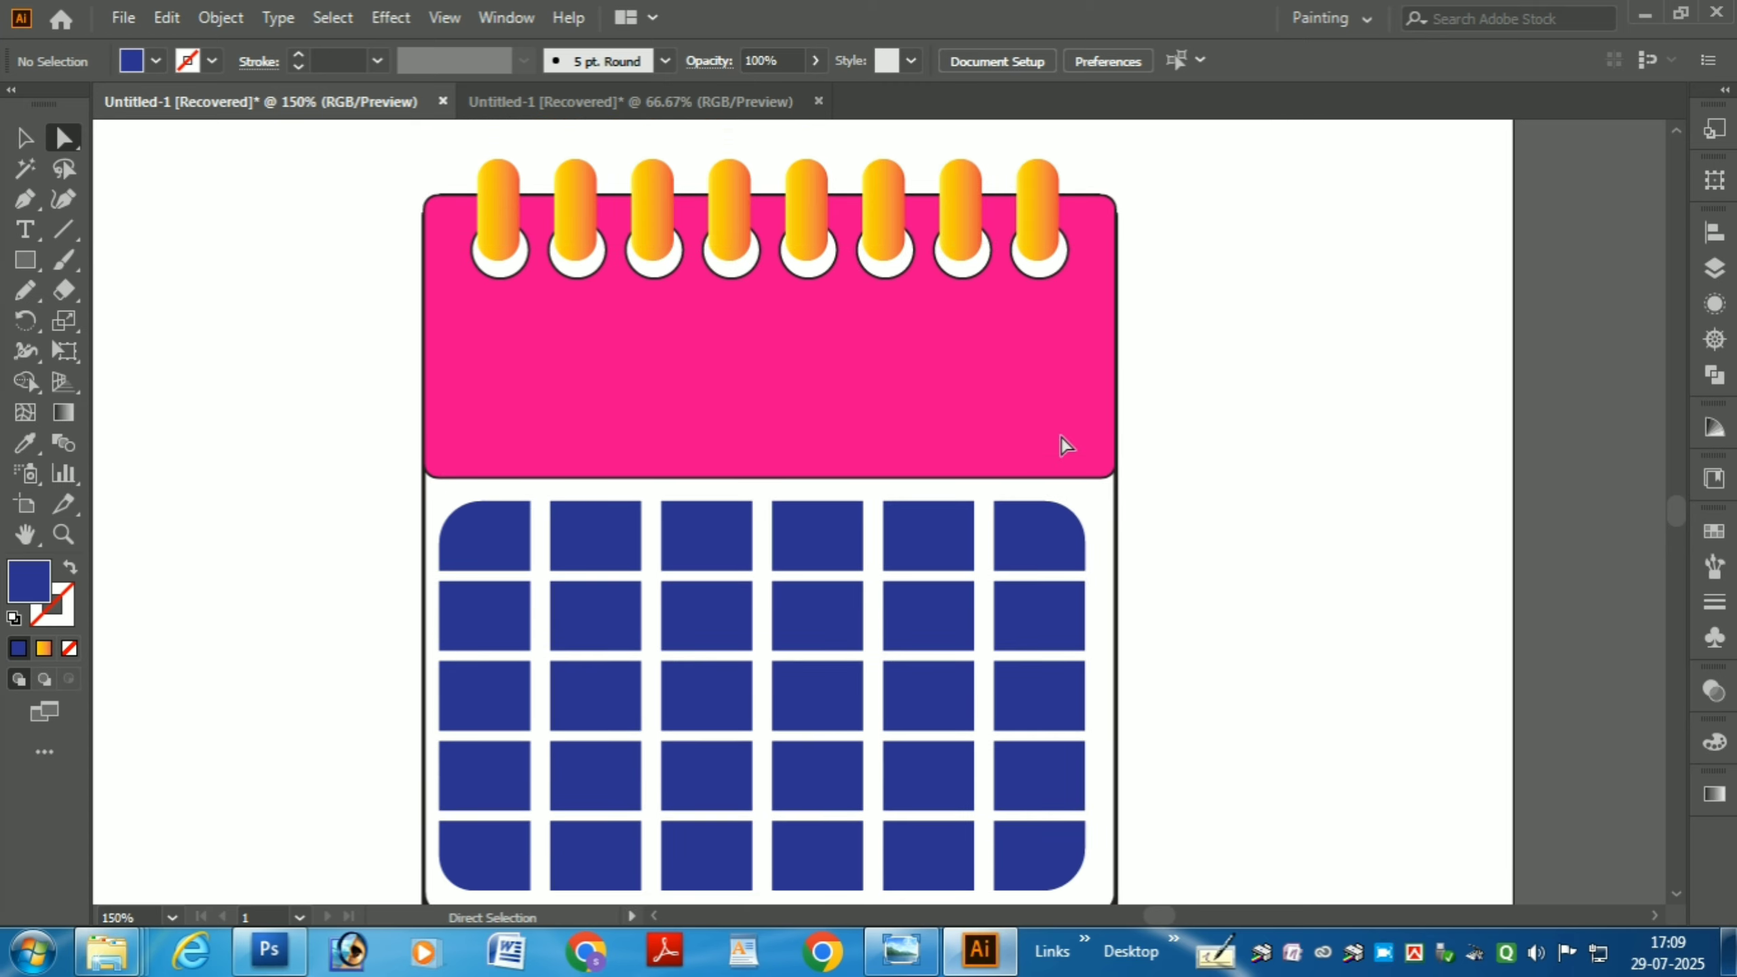
key("ctrl+minus")
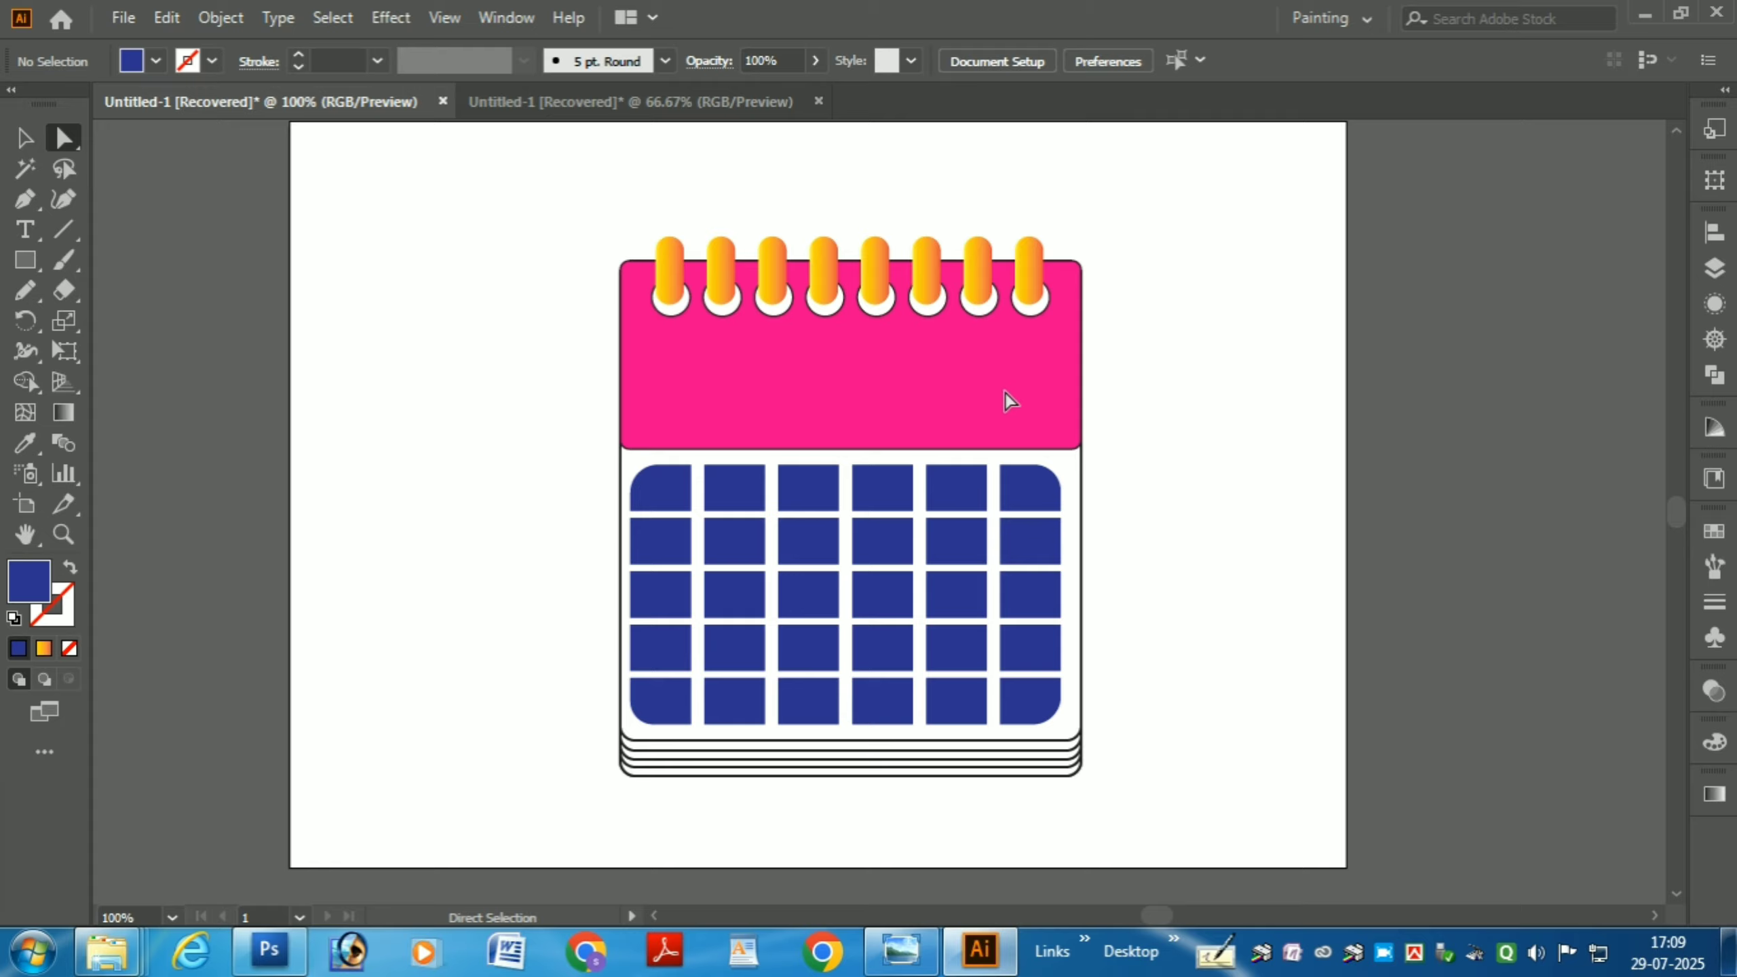
key("ctrl+plus")
scroll(953, 394, "down", 5)
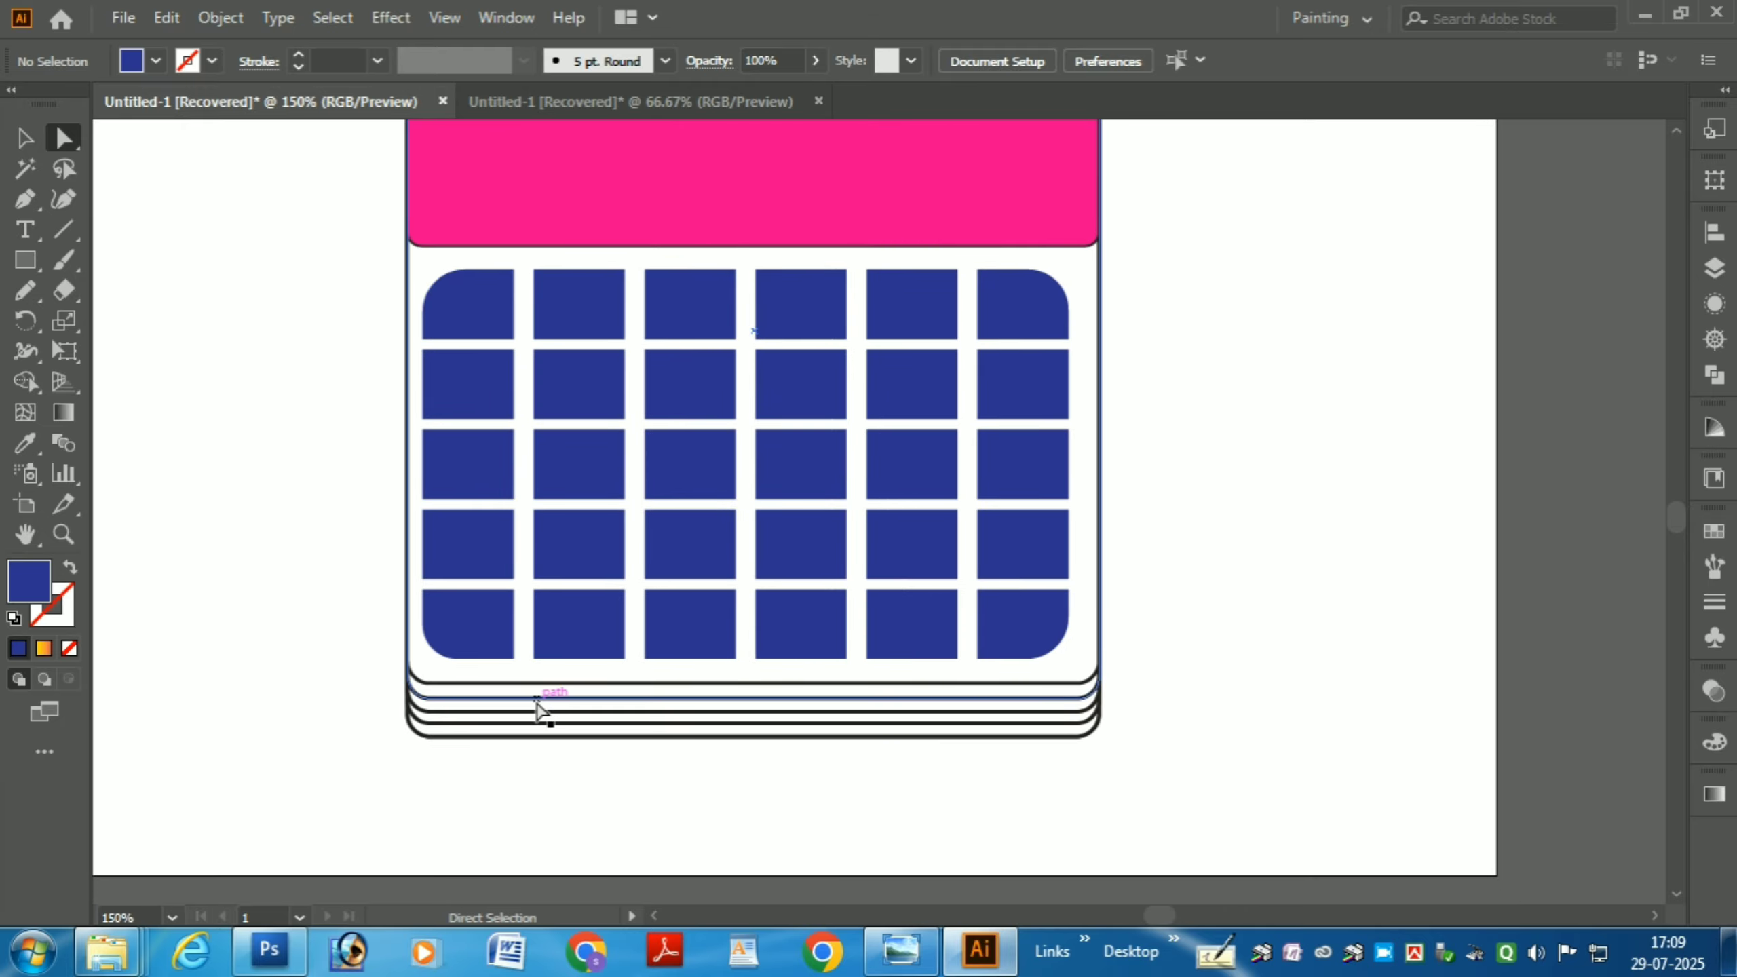
scroll(793, 650, "up", 4)
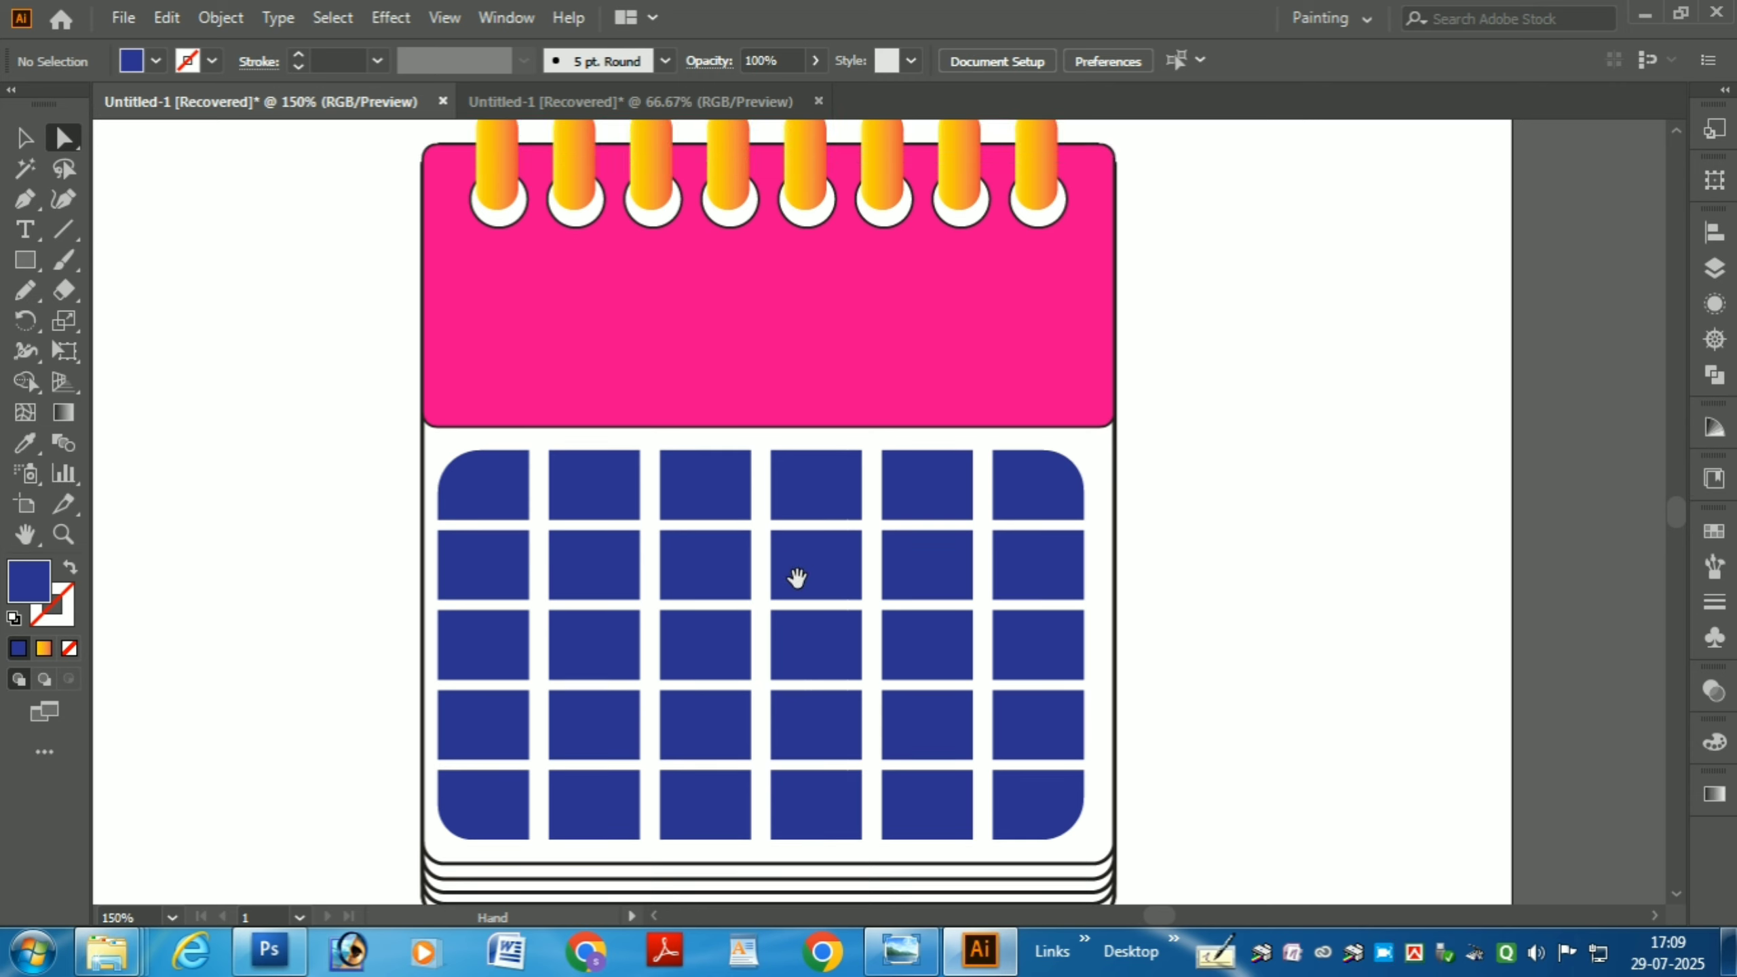
scroll(765, 347, "up", 2)
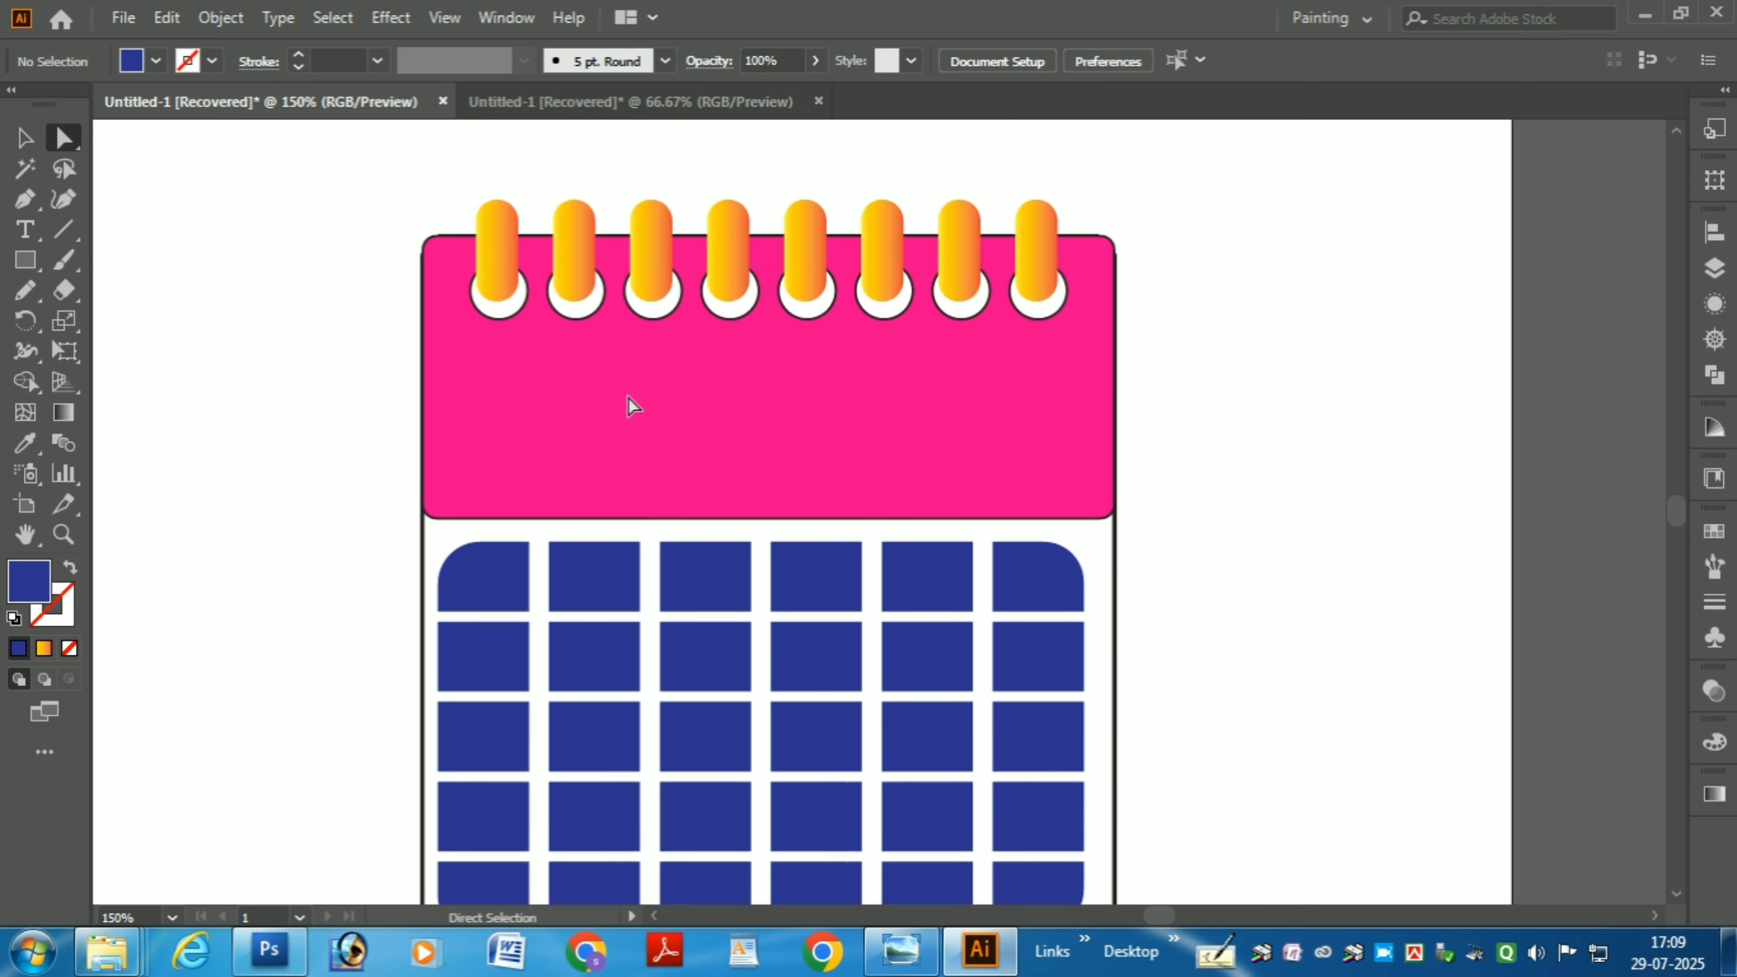
left_click(23, 140)
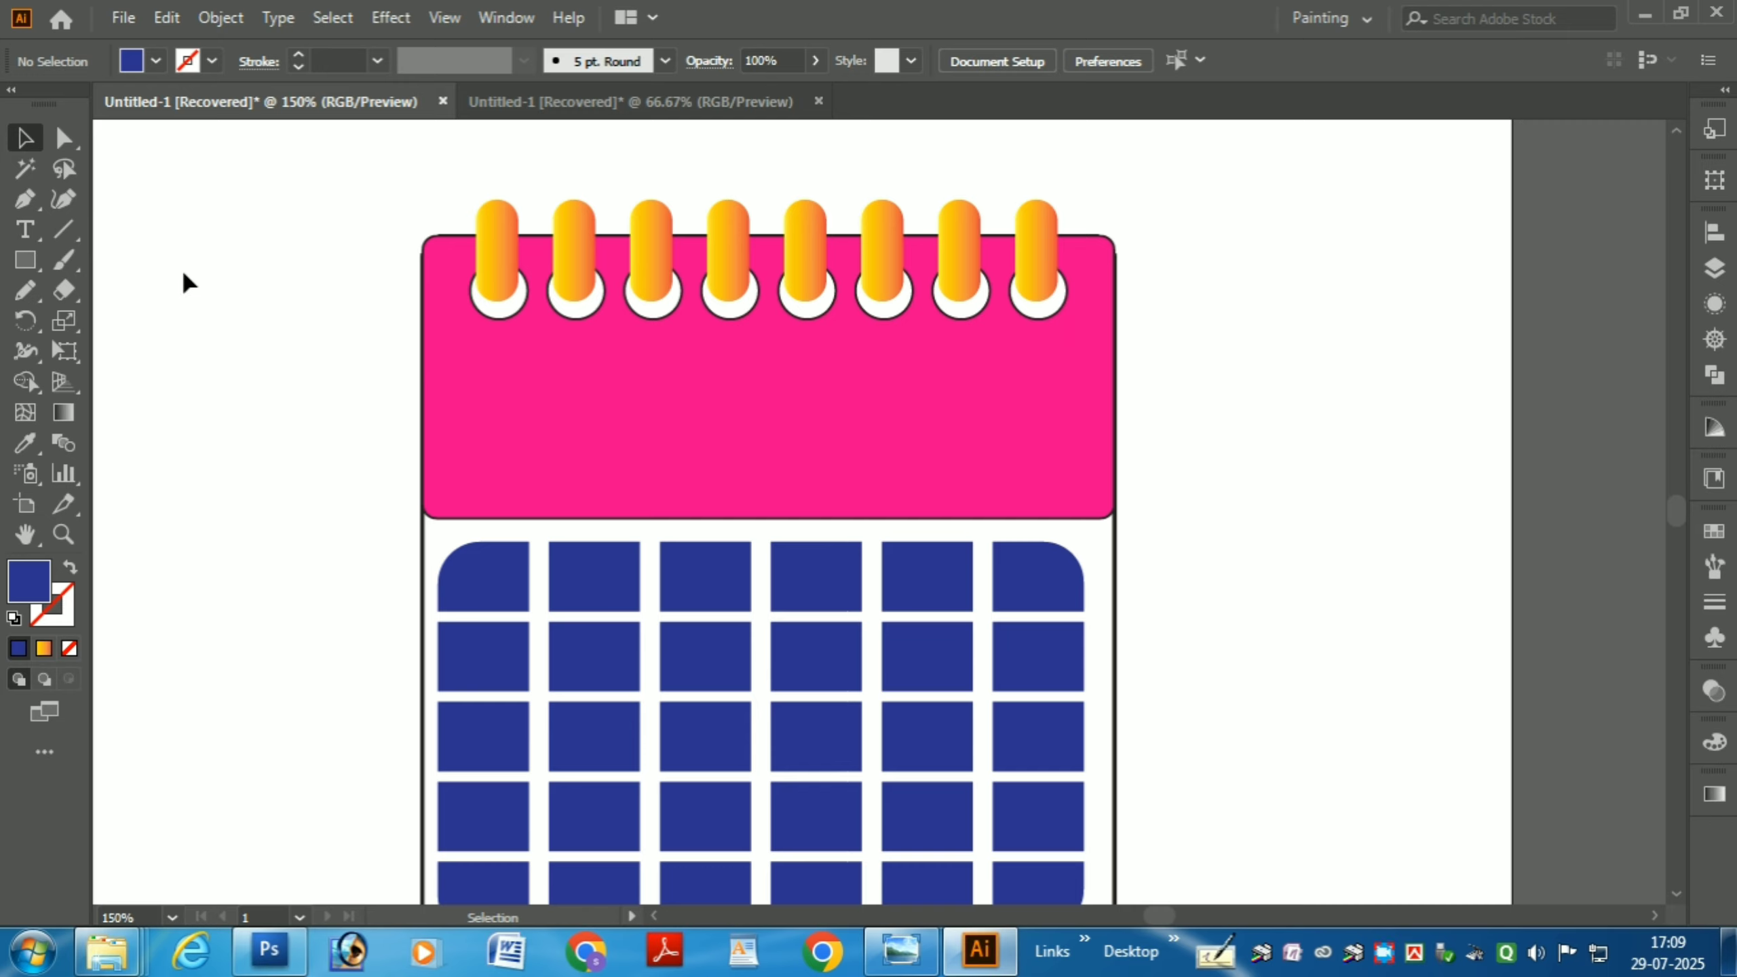
scroll(989, 426, "down", 2)
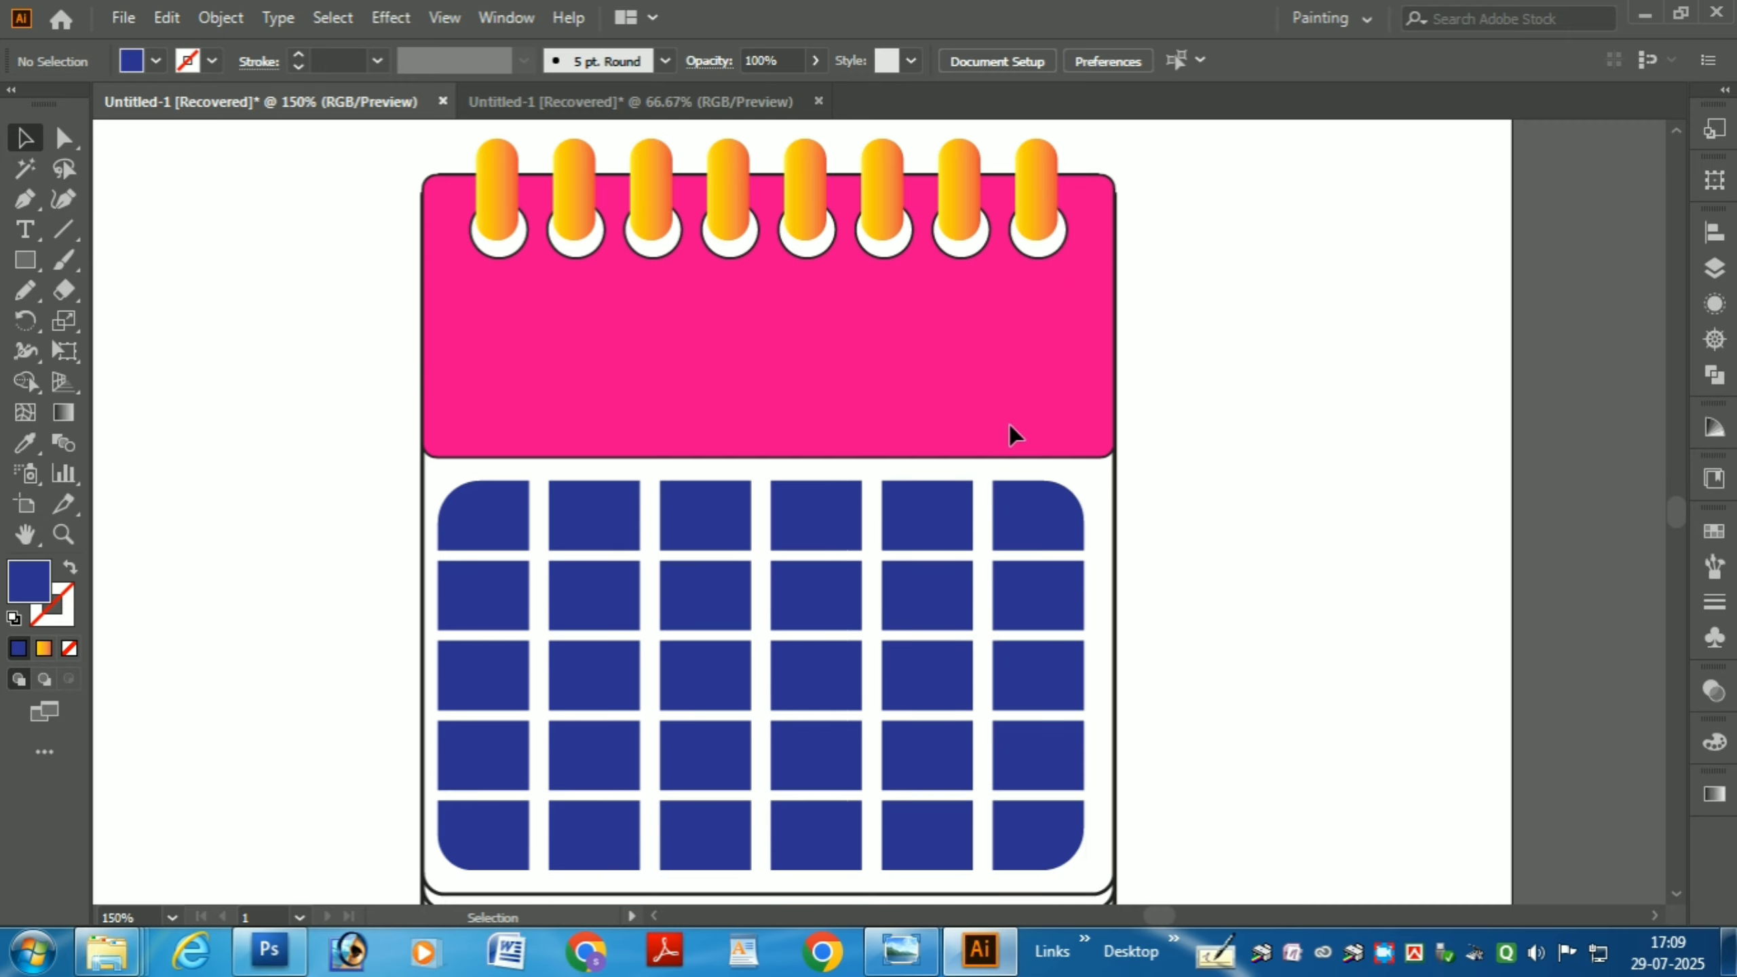
scroll(1010, 424, "down", 1)
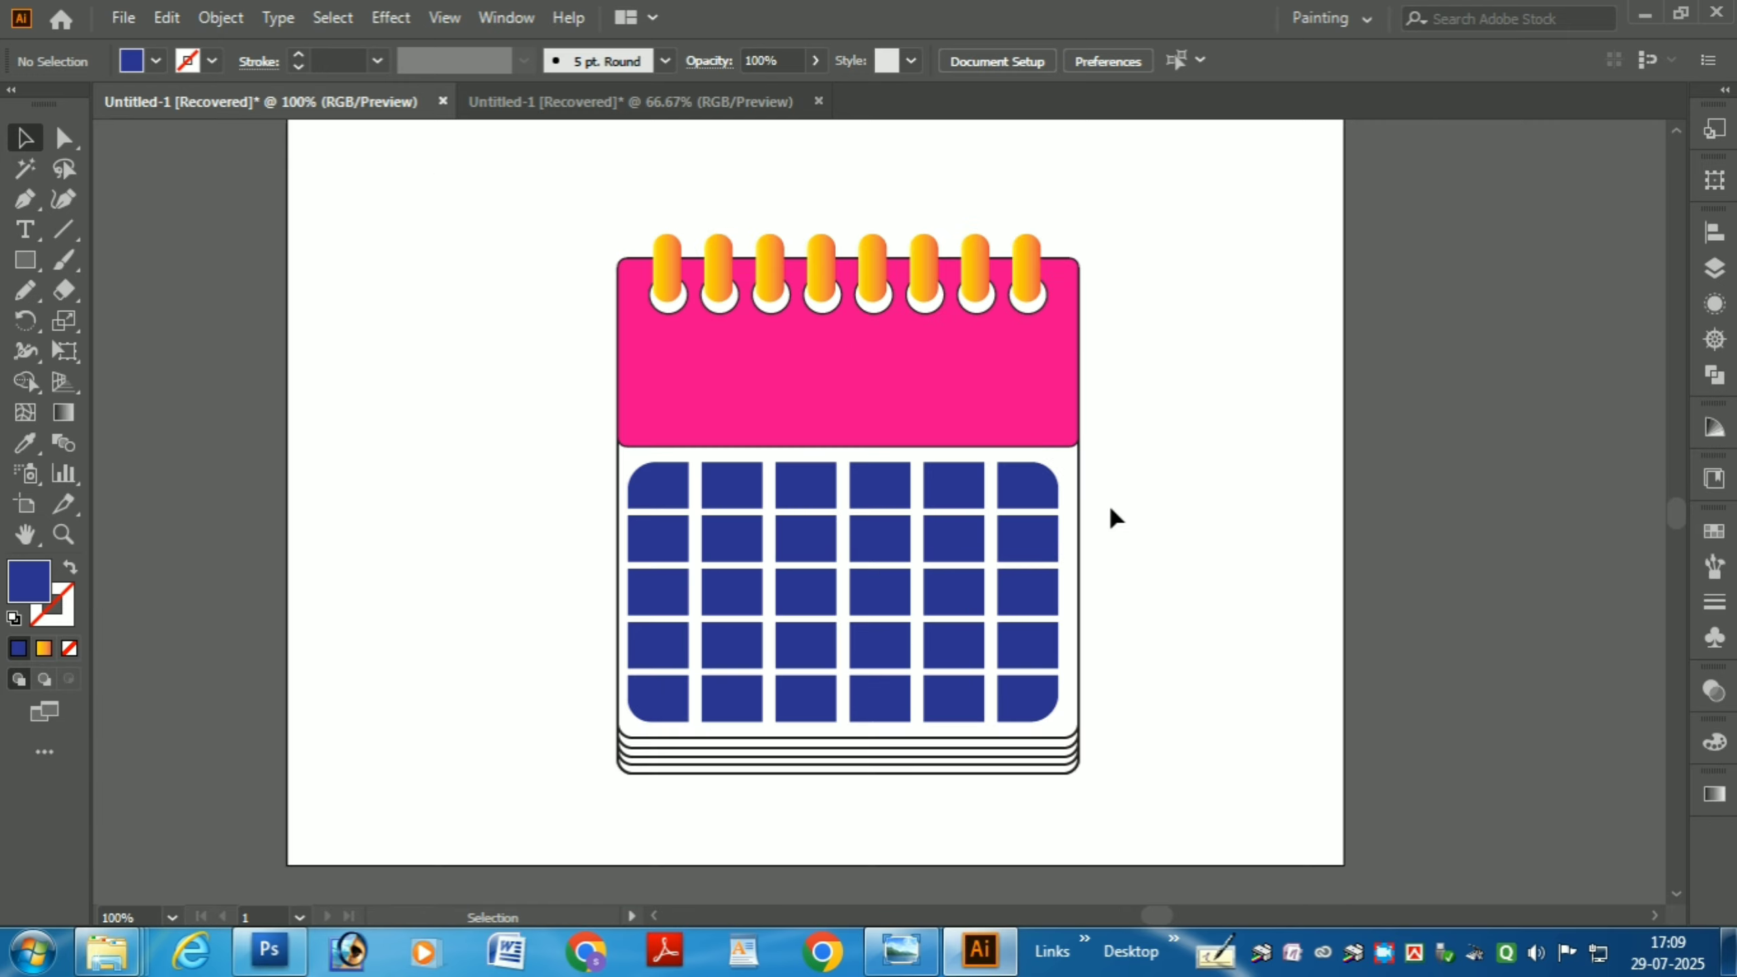
Step: Fill the calendar's front page behind the date grid with the bright yellow swatch
left_click(1079, 502)
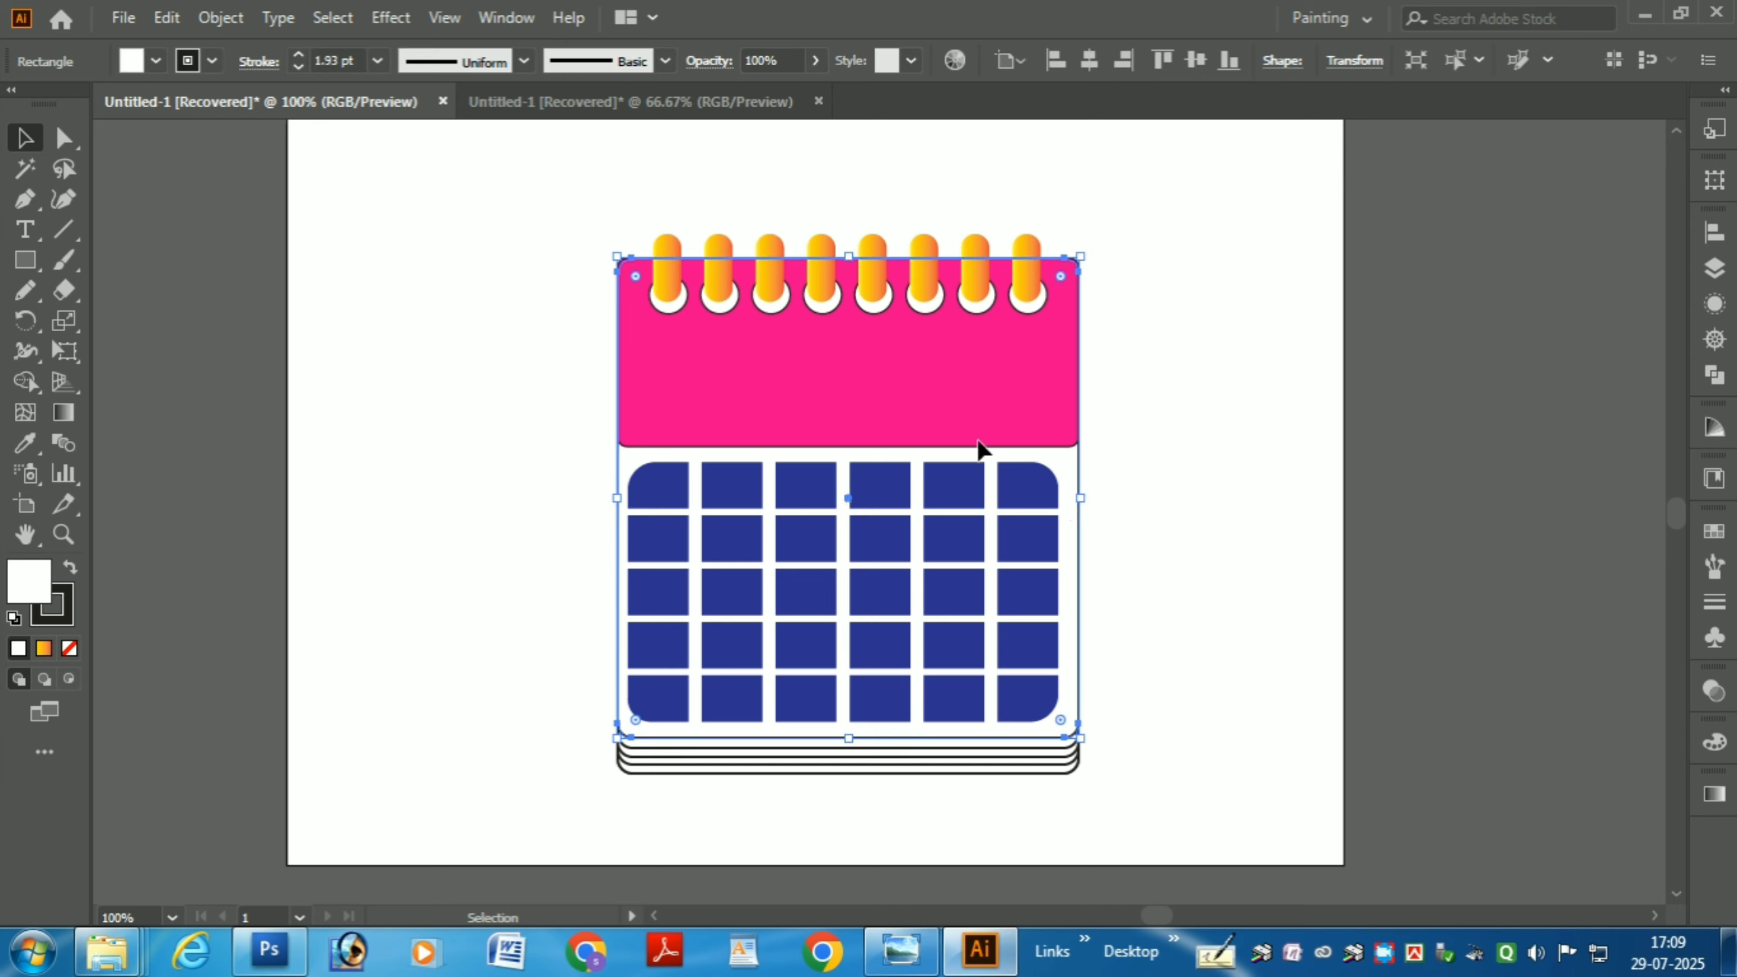
left_click(156, 61)
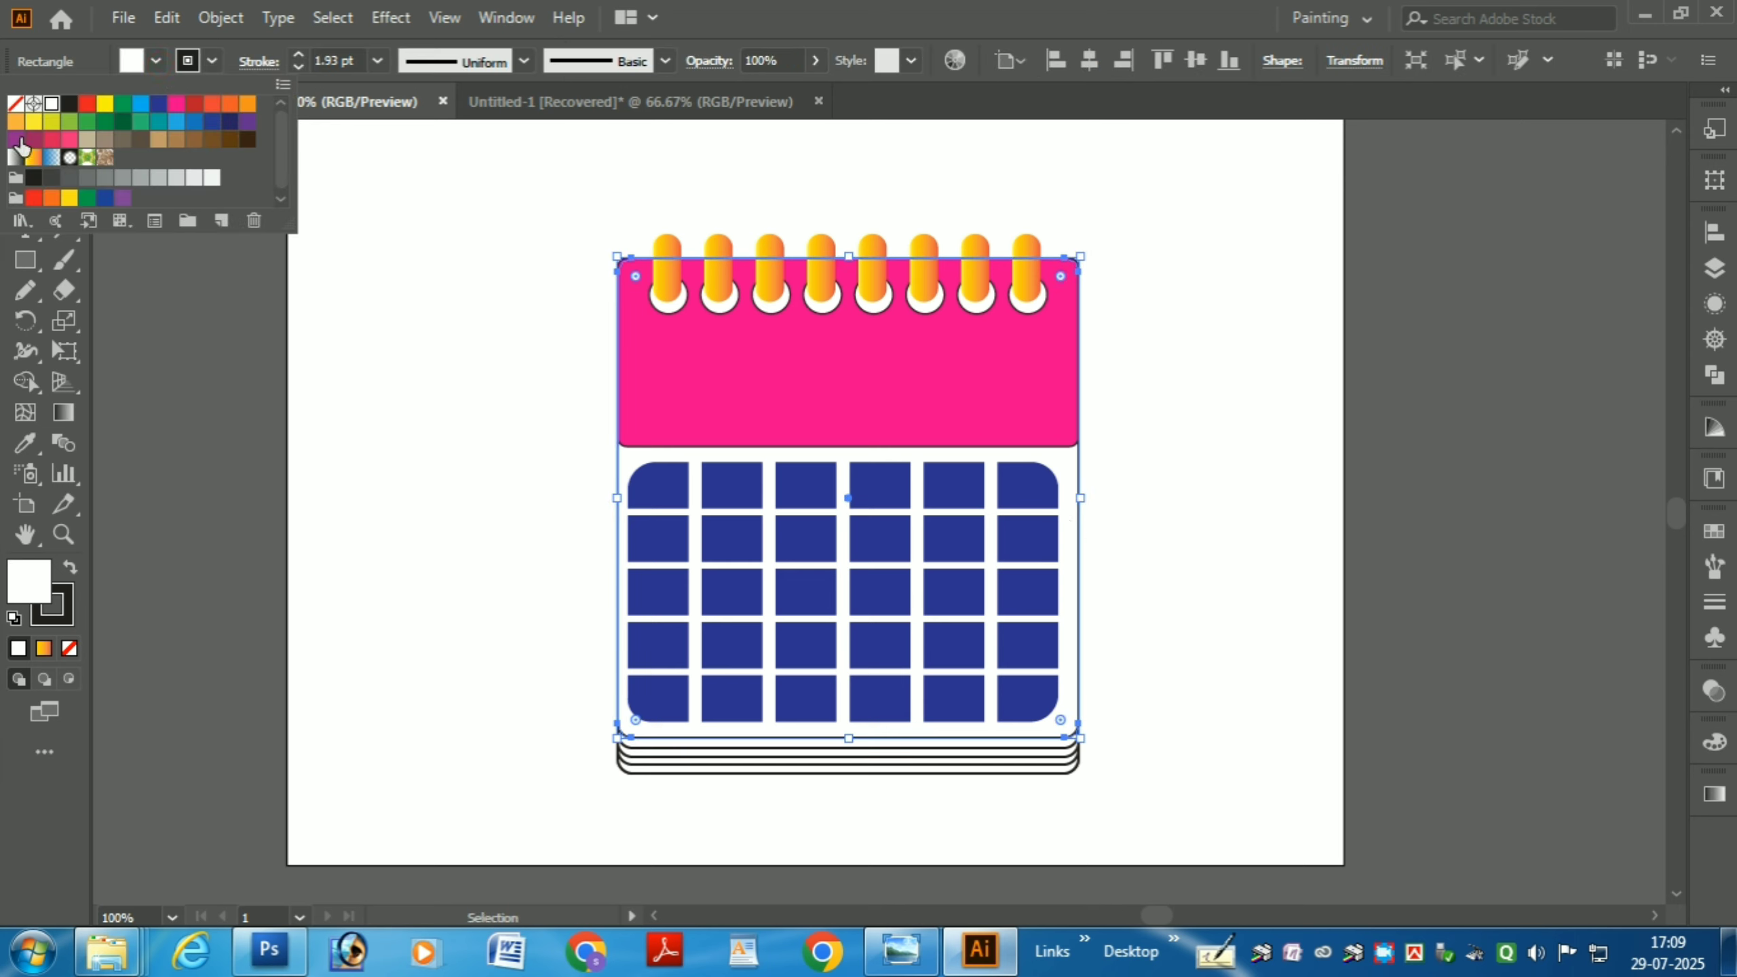
left_click(32, 123)
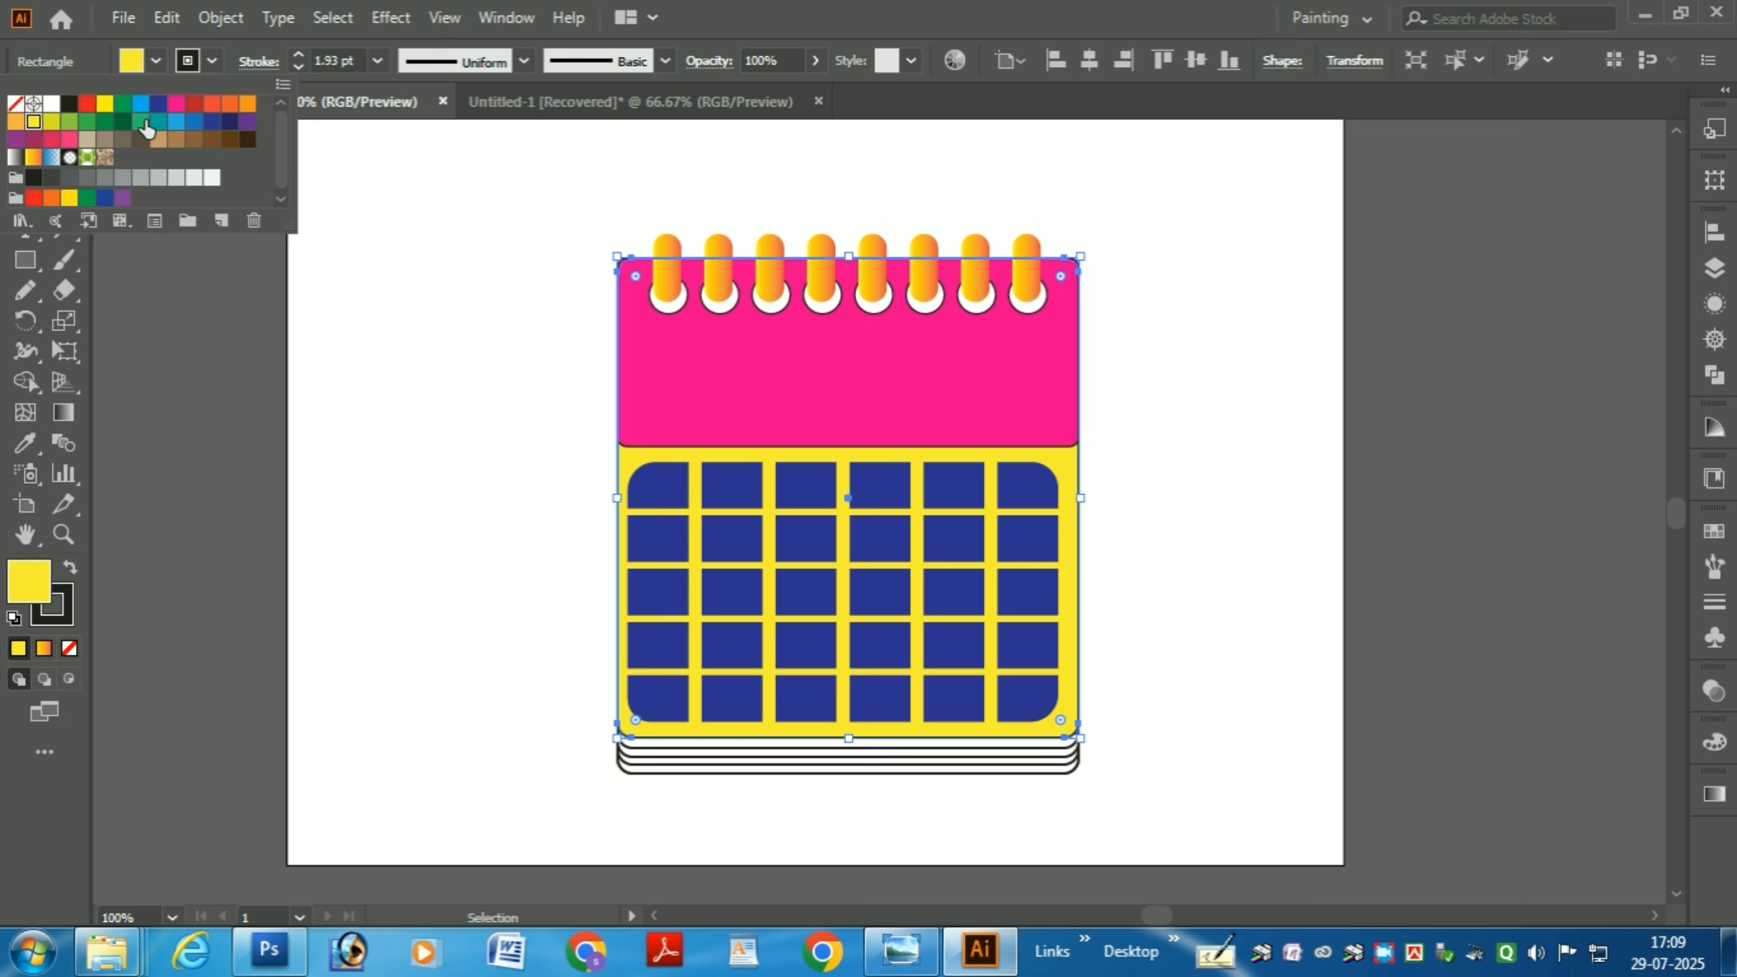
Step: Try red, orange and several gray fills on the front page, down to a near-white gray
left_click(194, 104)
left_click(212, 104)
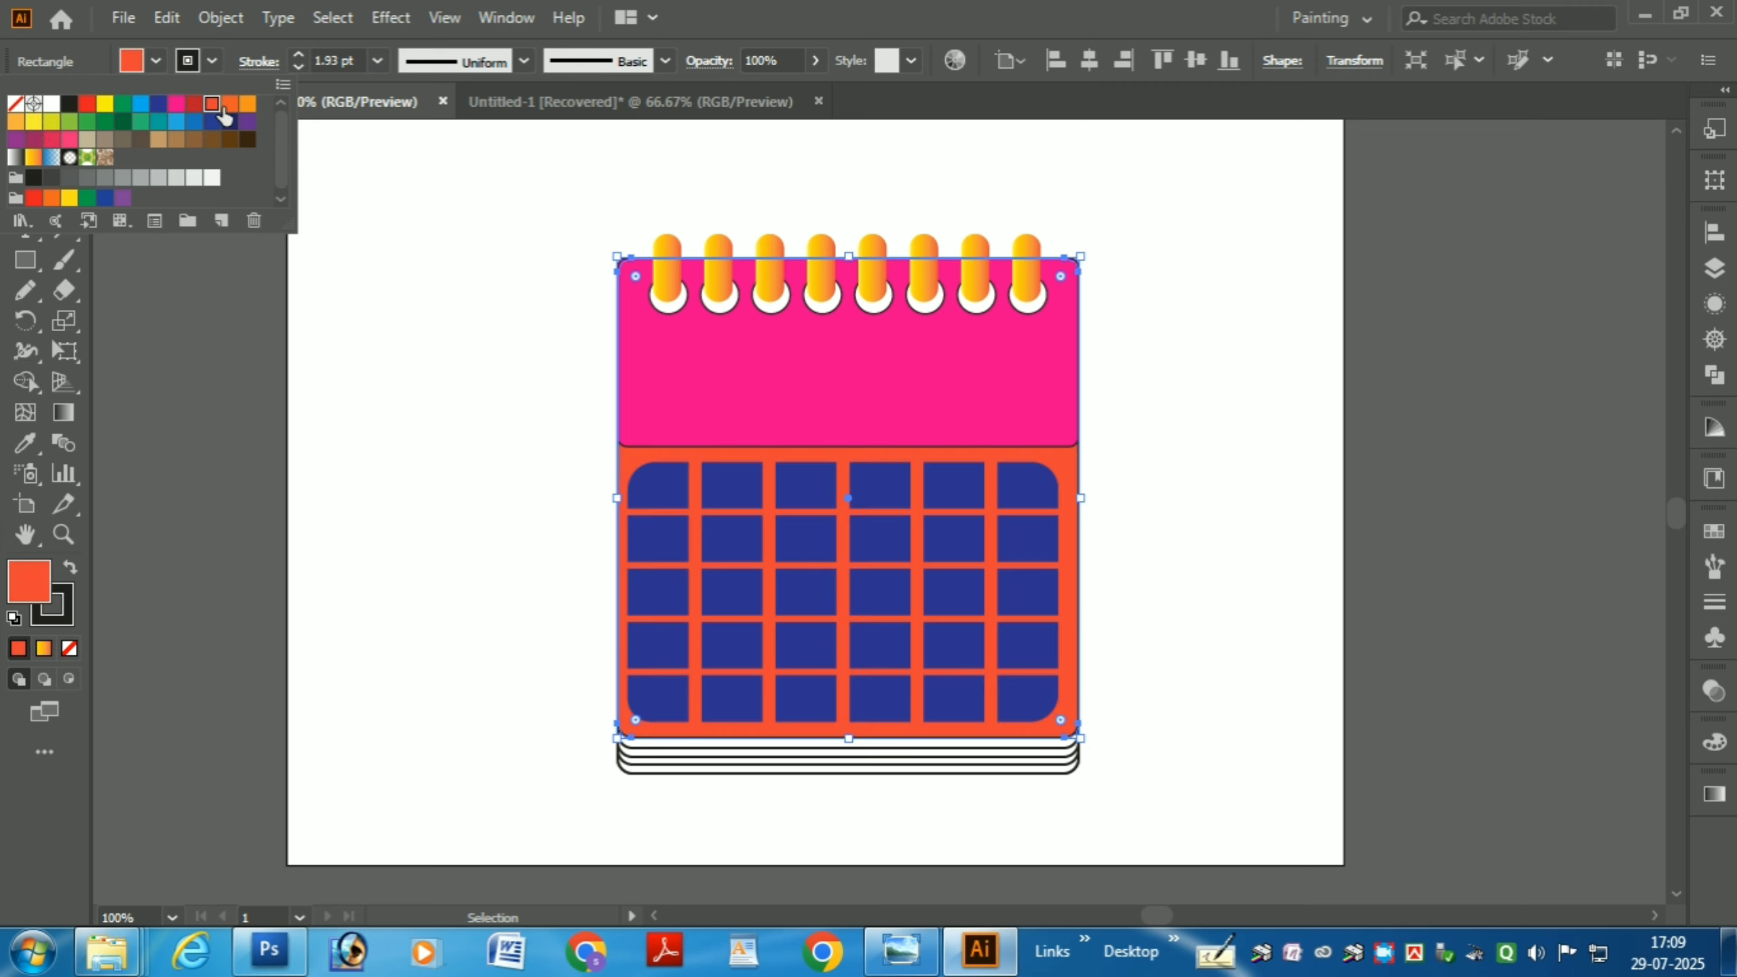
left_click(247, 104)
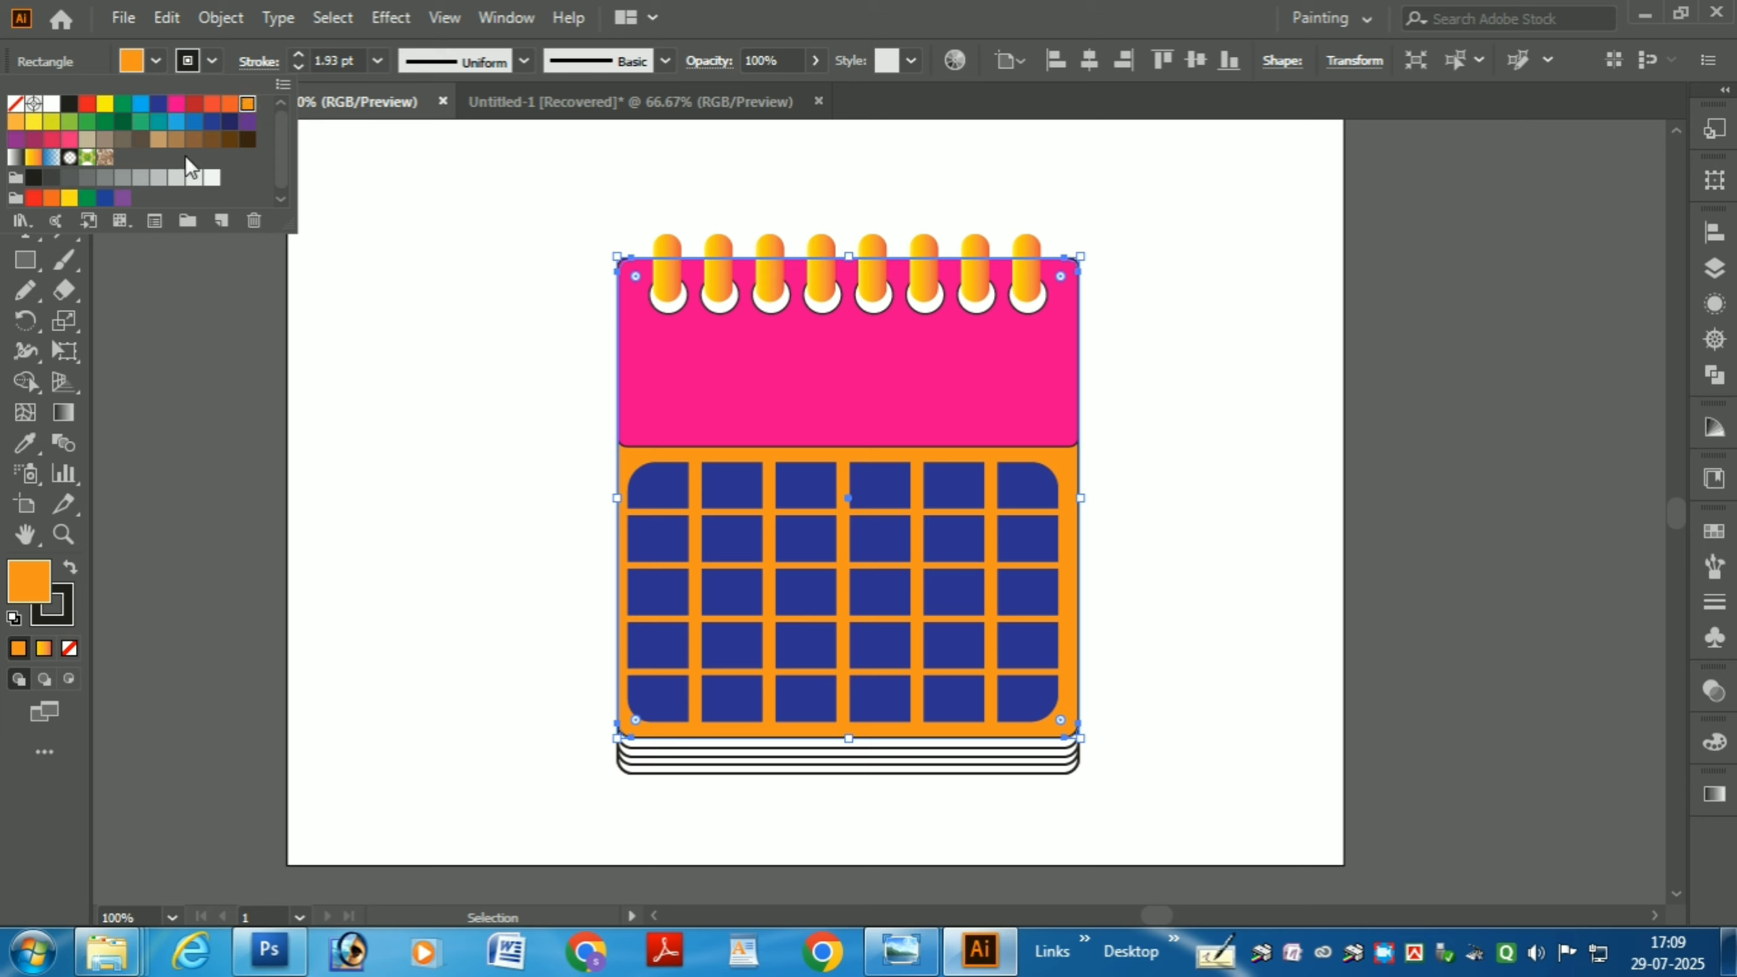
left_click(158, 179)
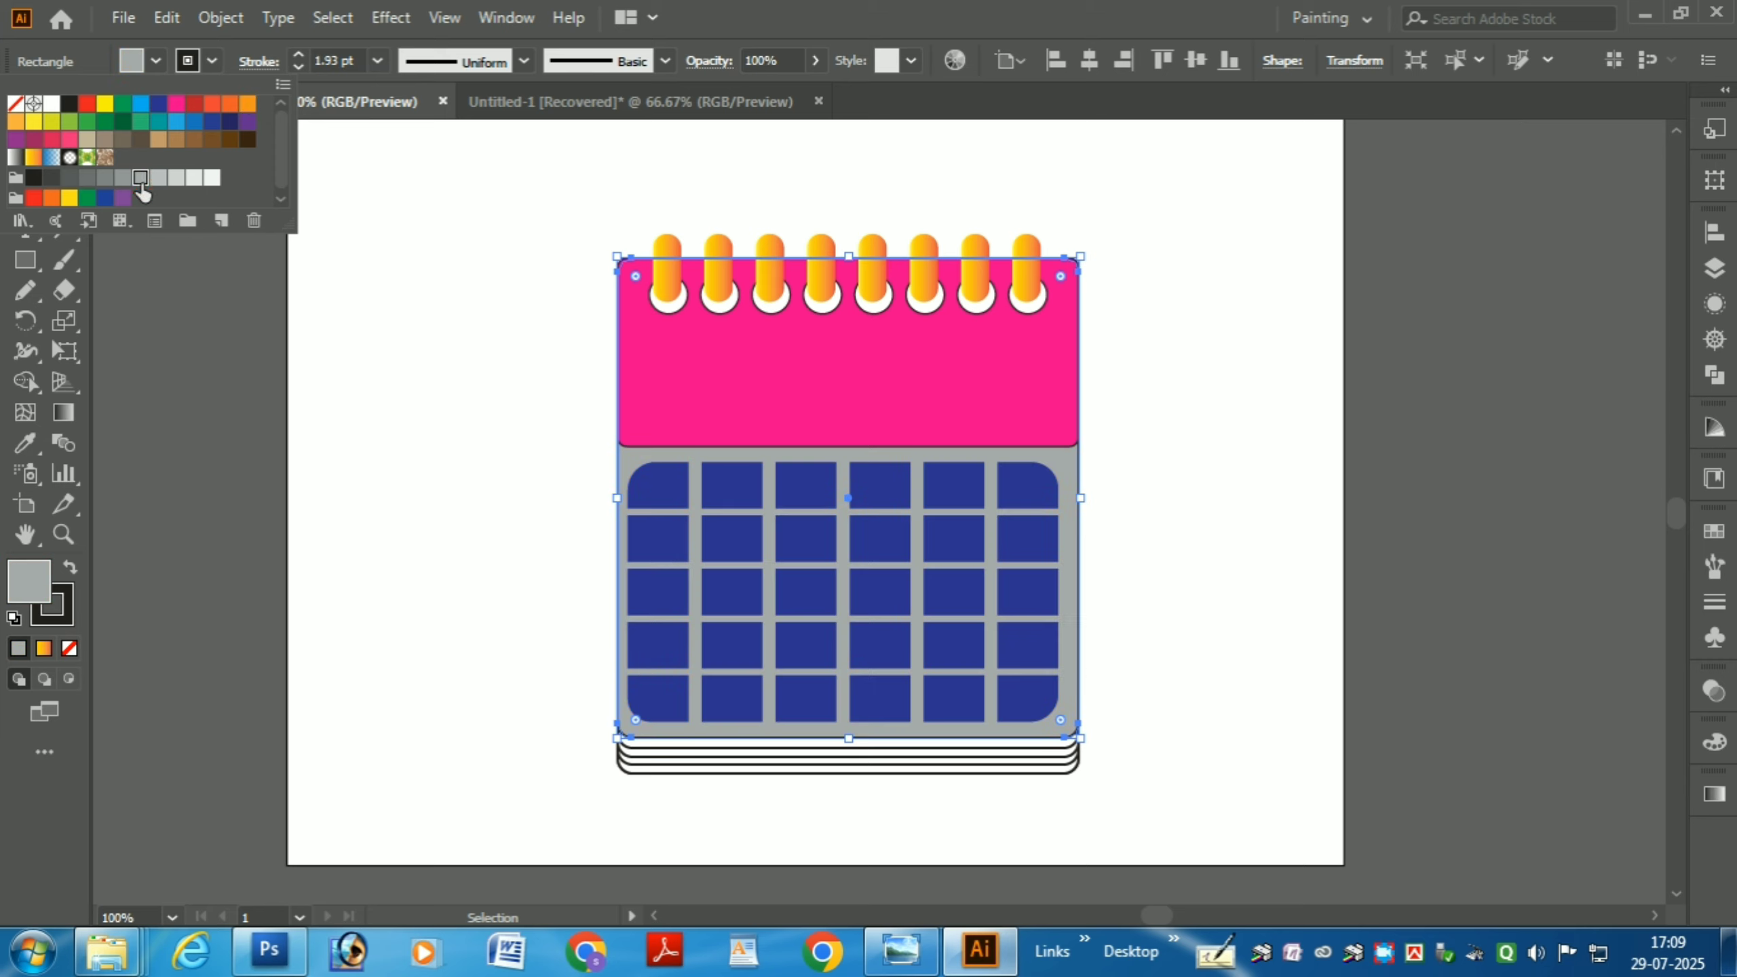
left_click(177, 178)
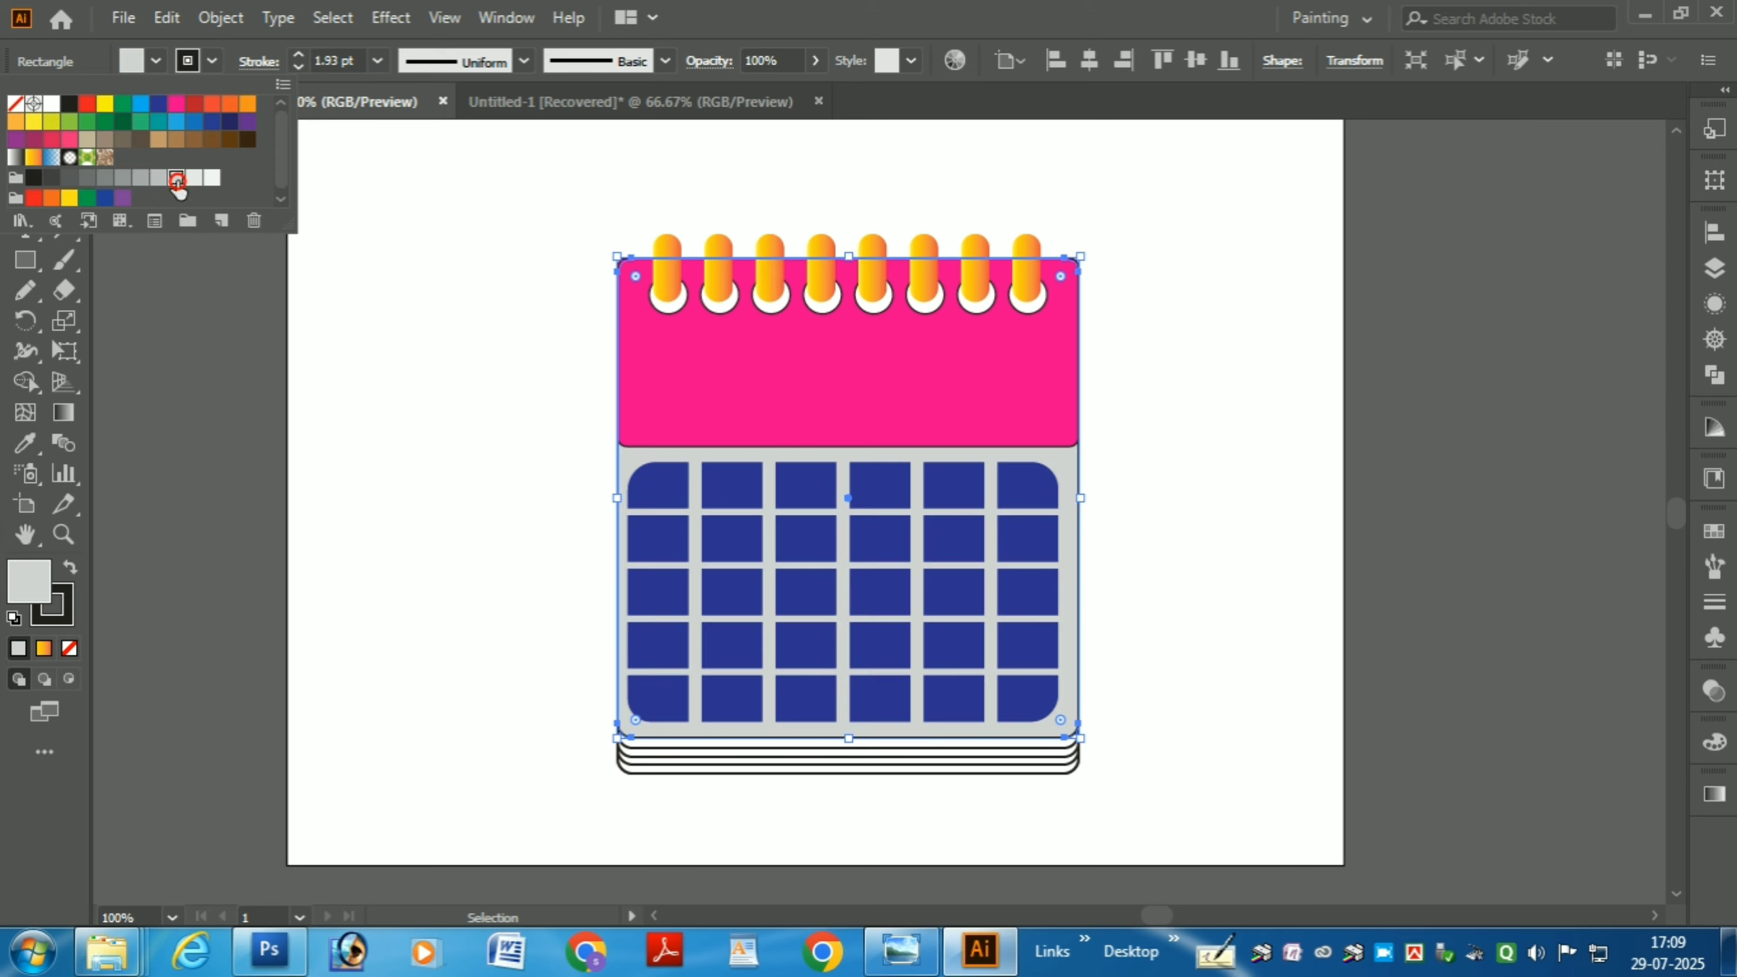
left_click(211, 180)
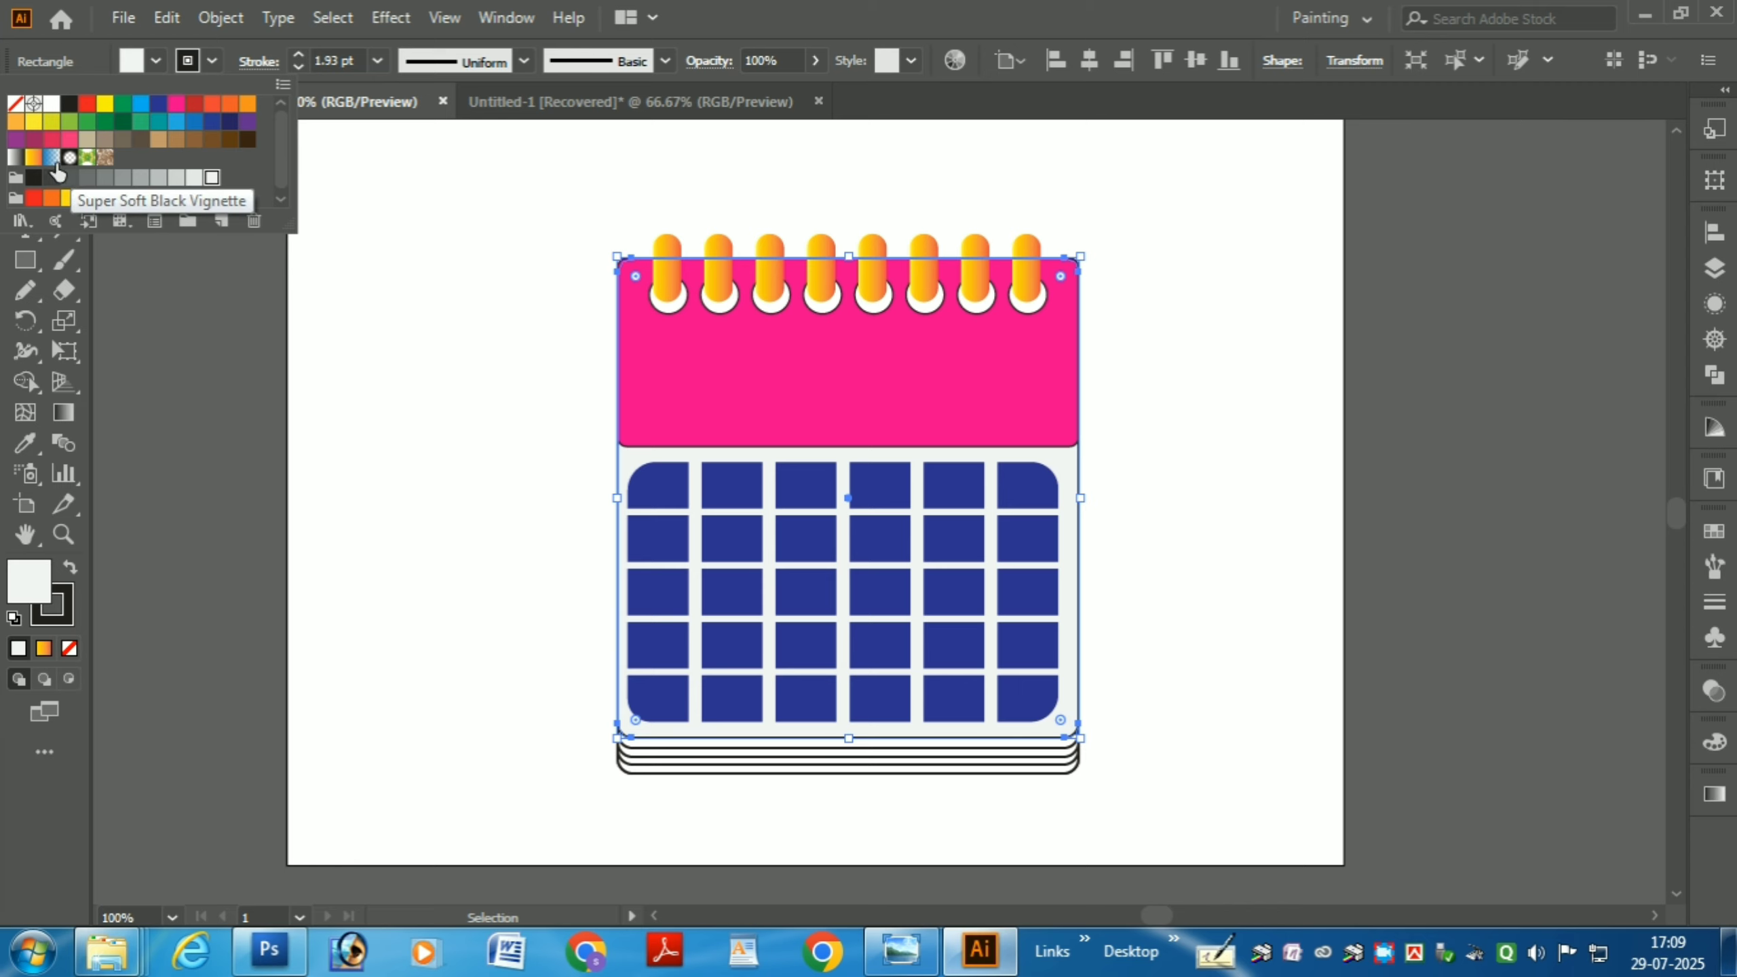
Step: Try the blue-to-white gradient, green, light blue, golden yellow and brown fills on the front page
left_click(53, 160)
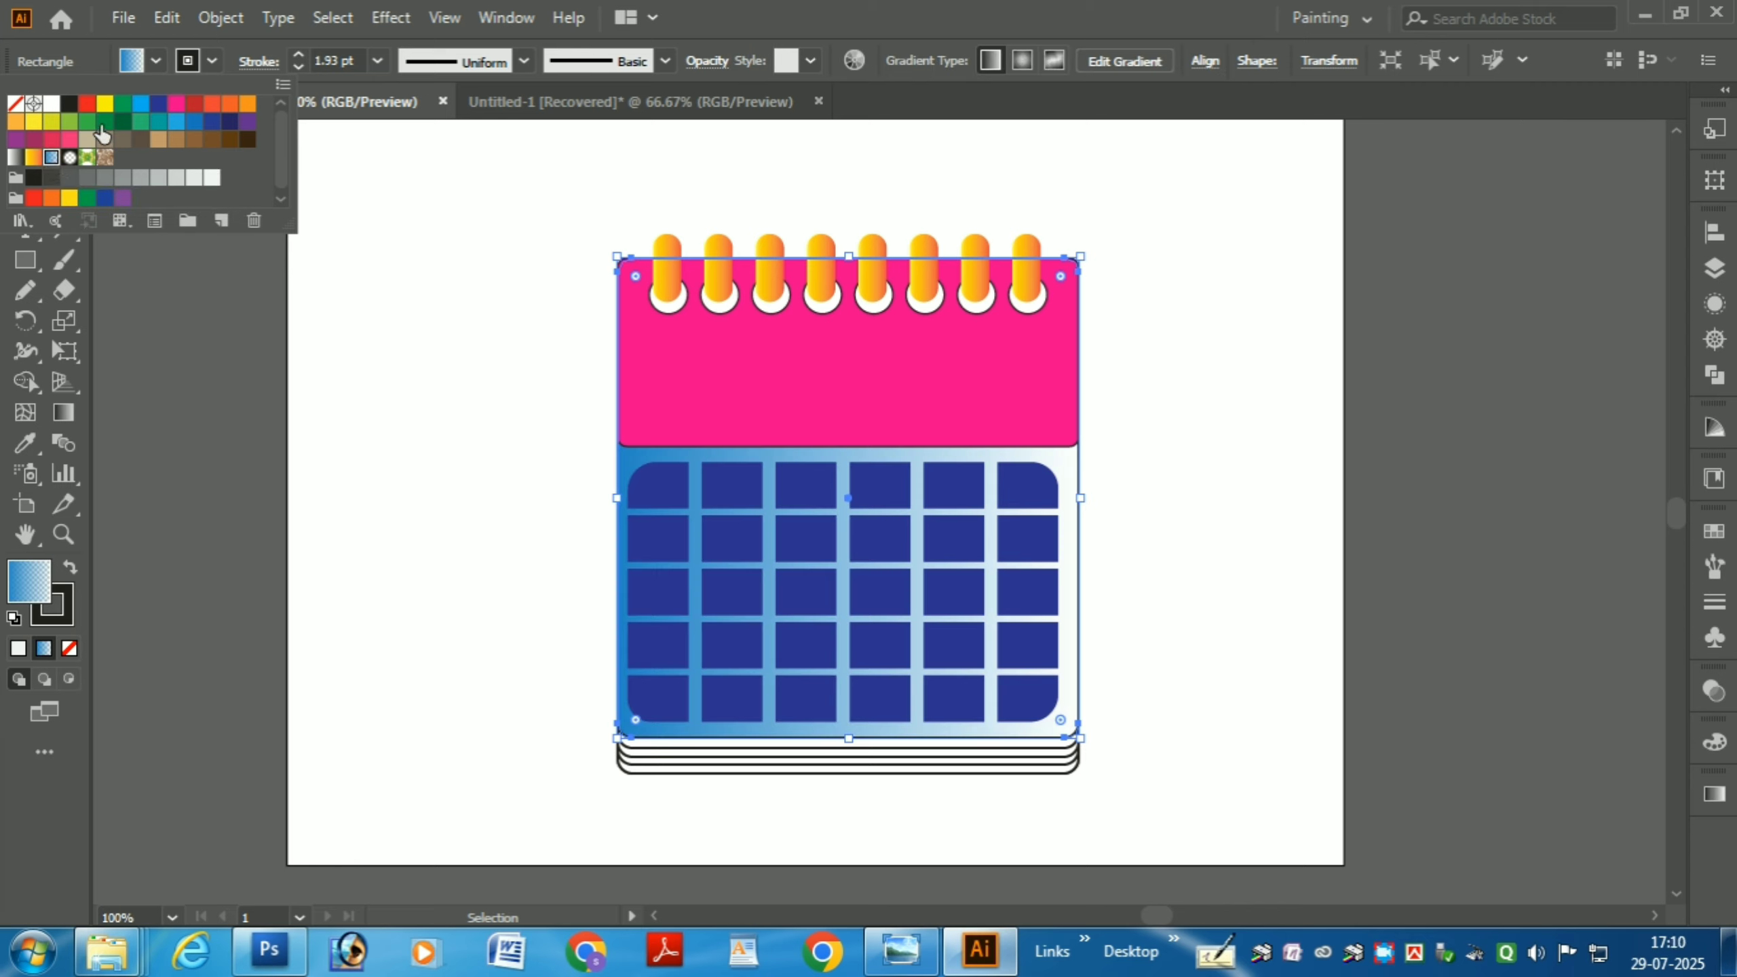
left_click(104, 124)
left_click(176, 123)
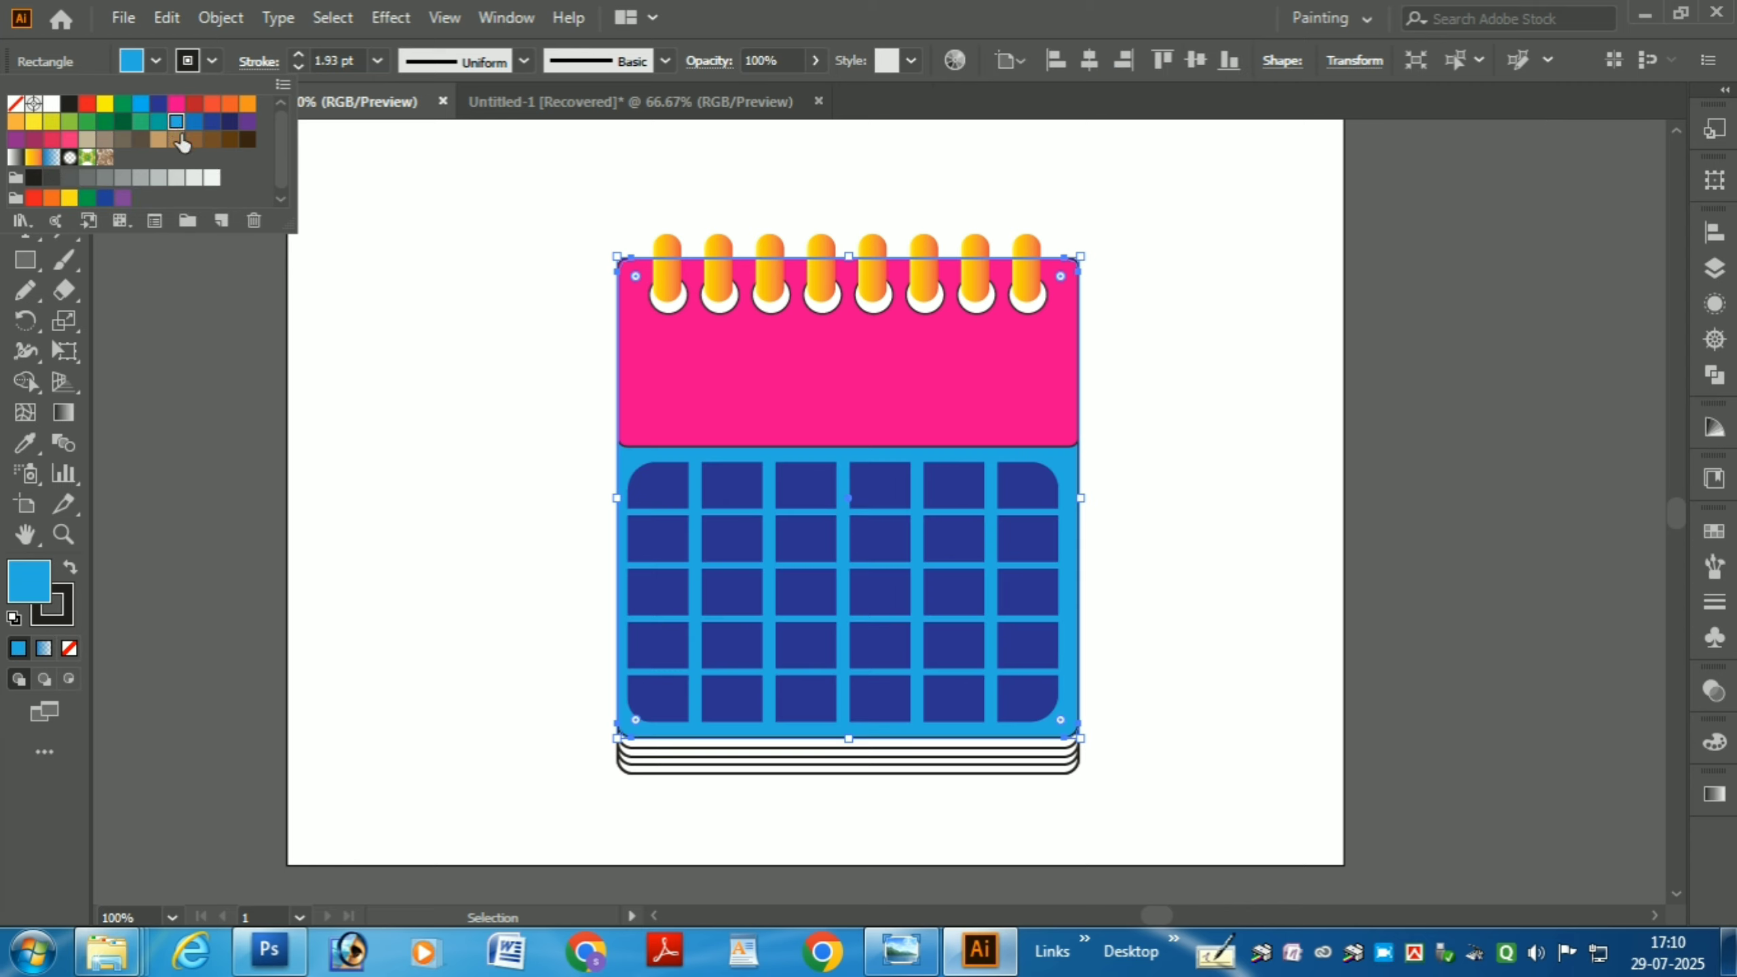
left_click(123, 177)
left_click(69, 198)
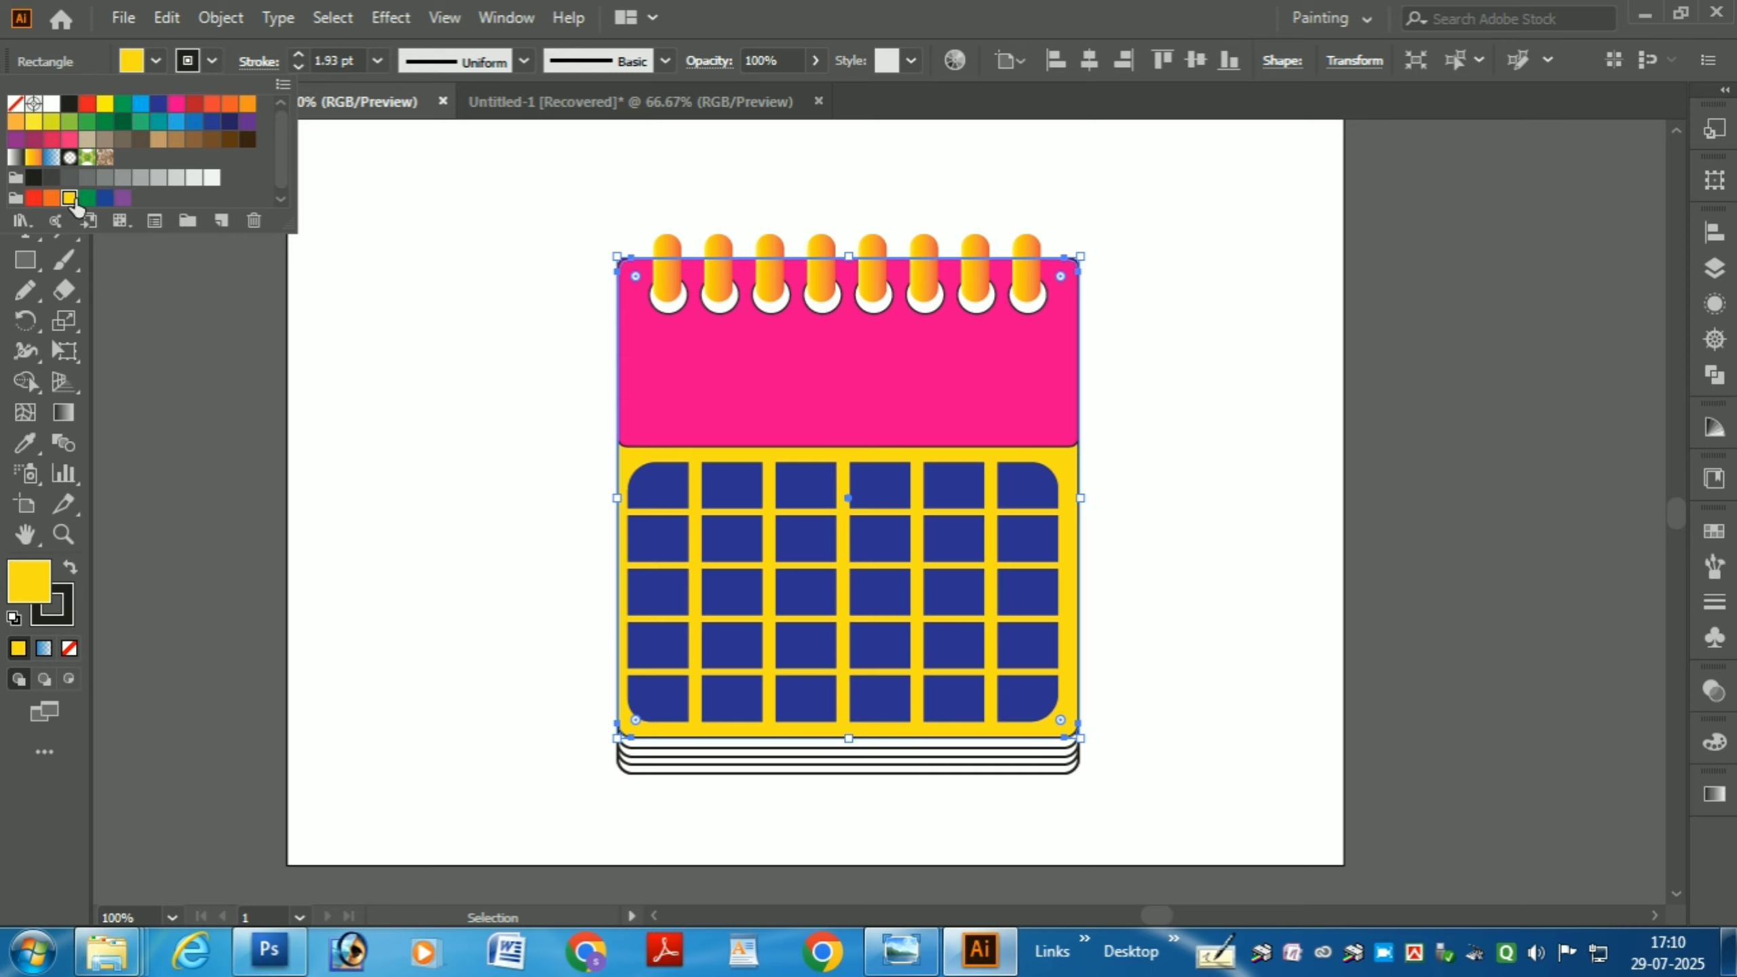
left_click(203, 142)
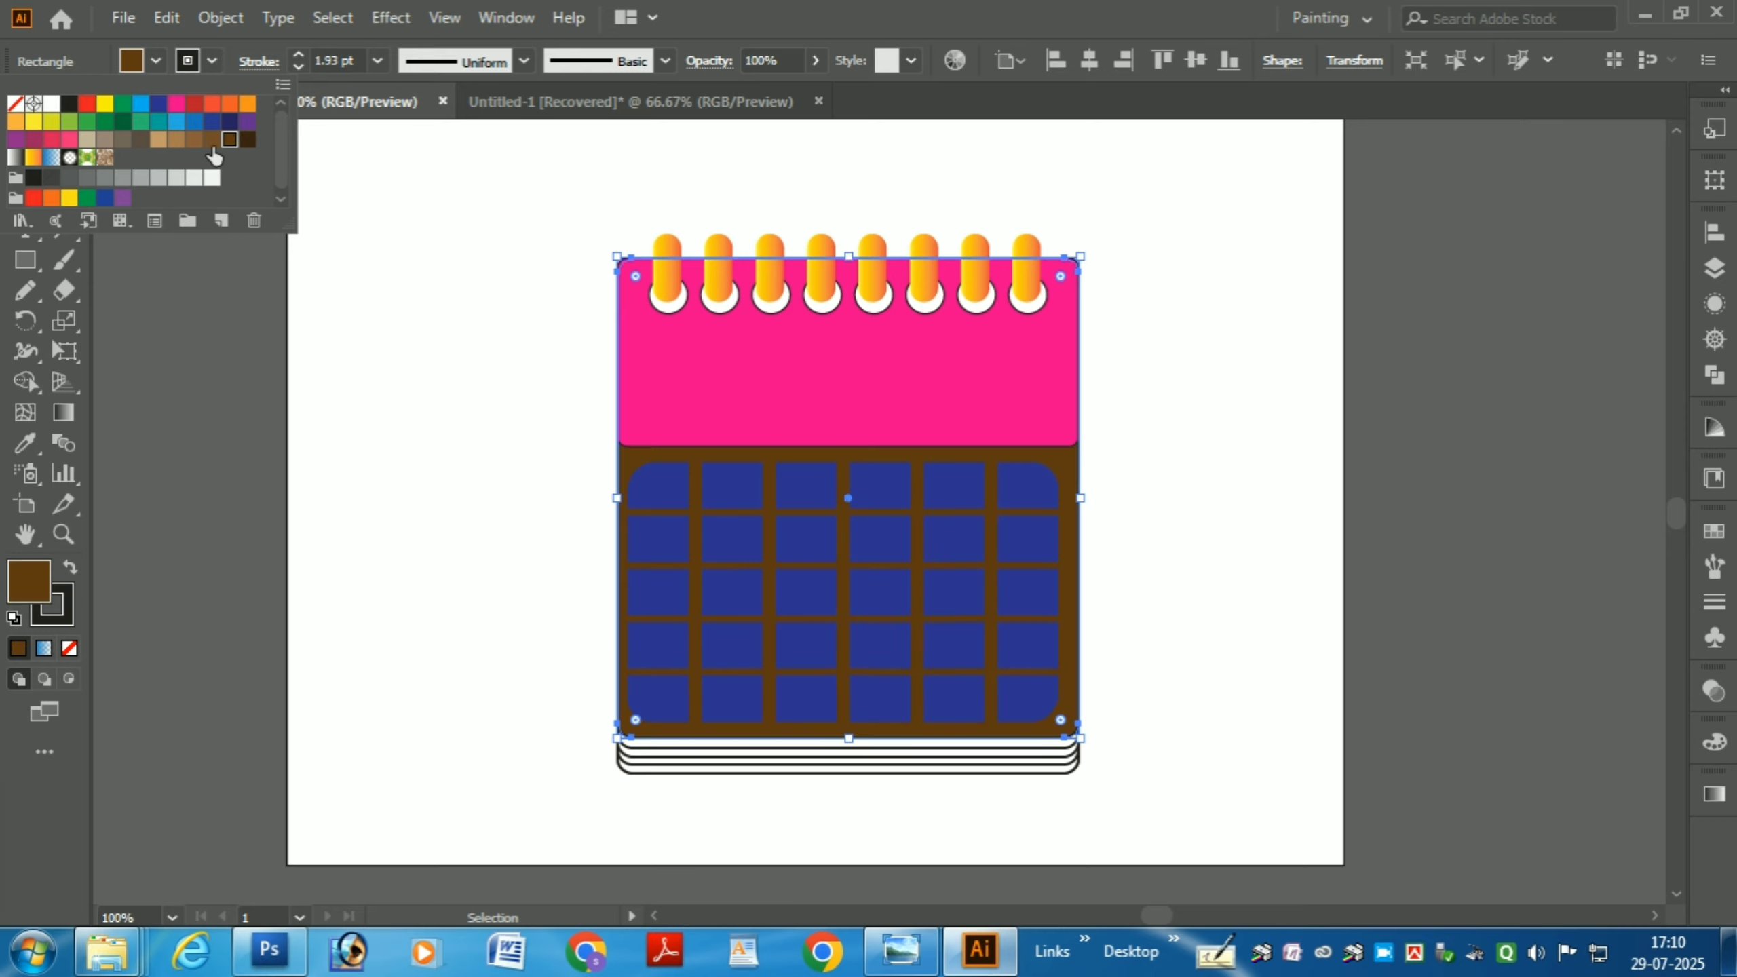
Step: Compare orange, blue and green fills on the front page, settle on bright yellow, and deselect the page
left_click(245, 107)
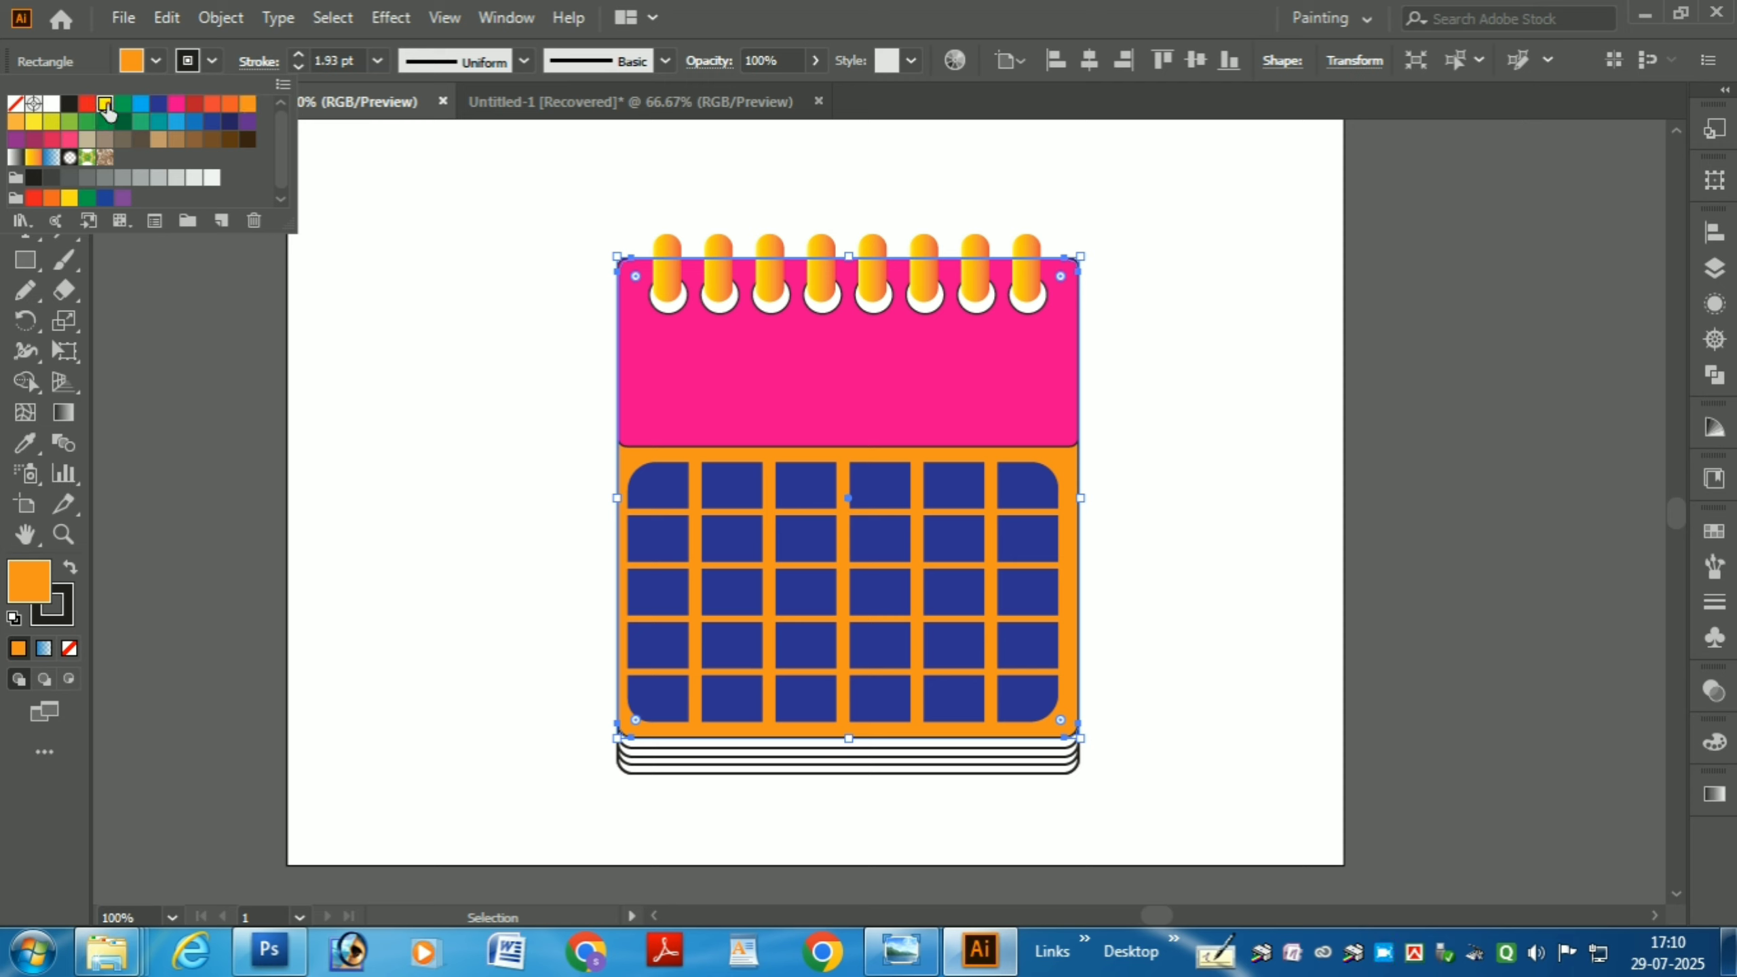
left_click(105, 103)
left_click(140, 103)
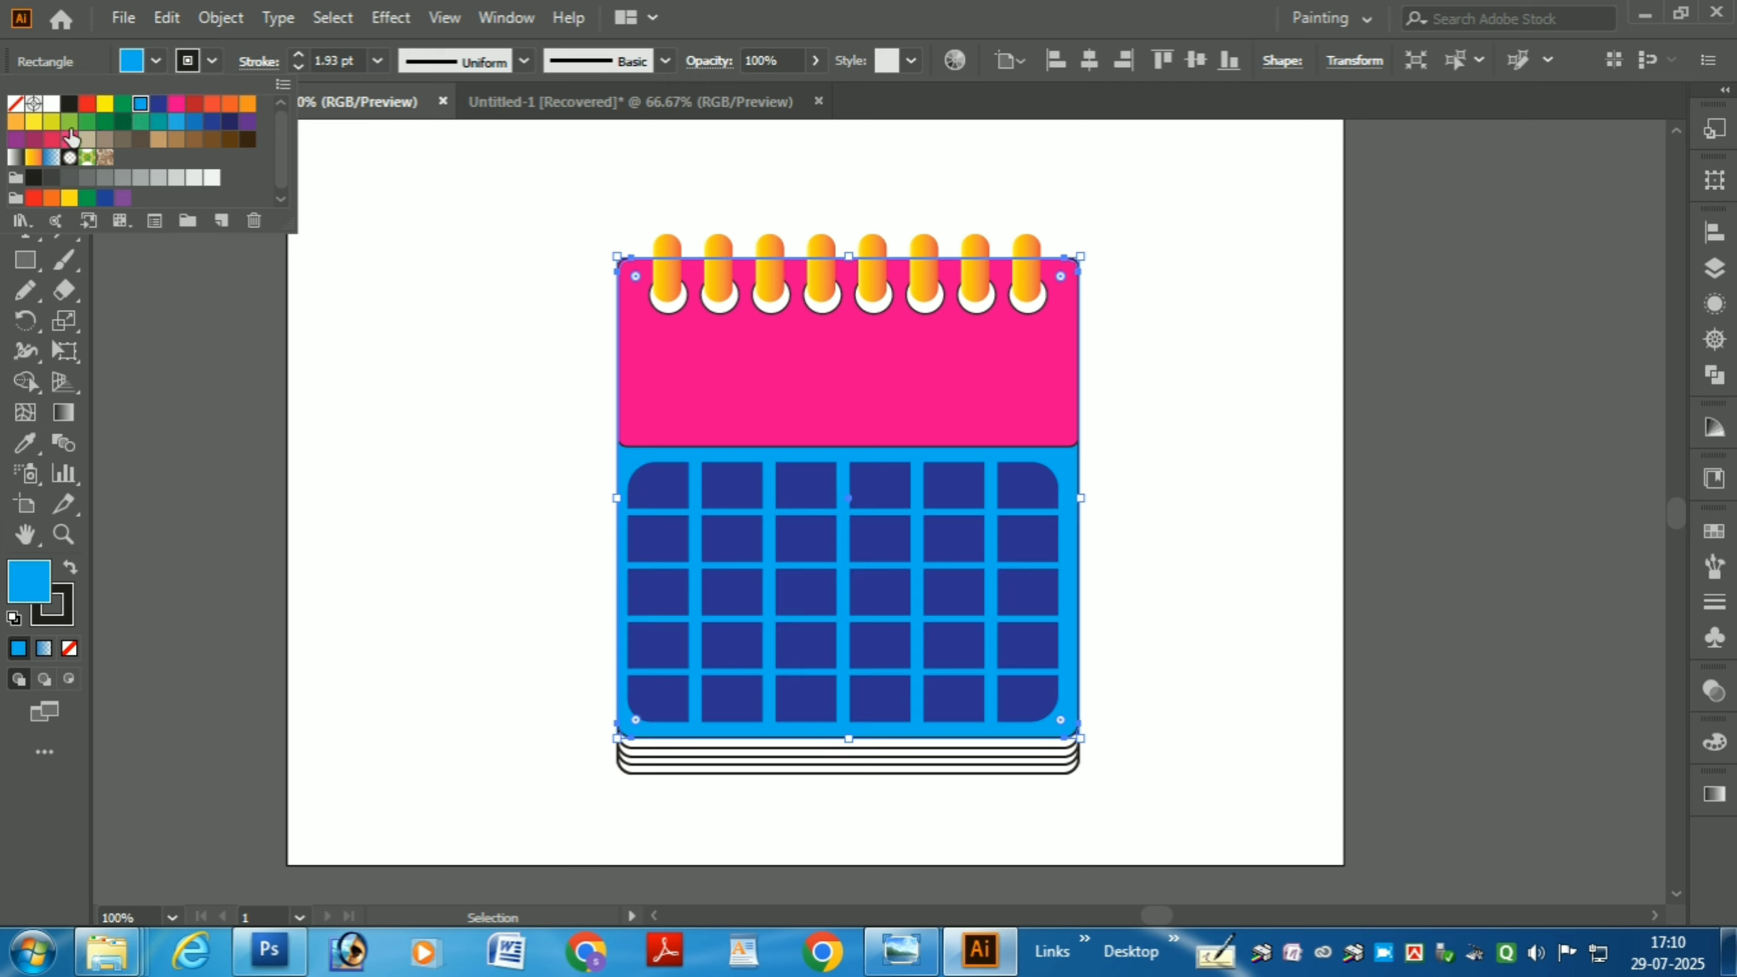
left_click(69, 121)
left_click(33, 120)
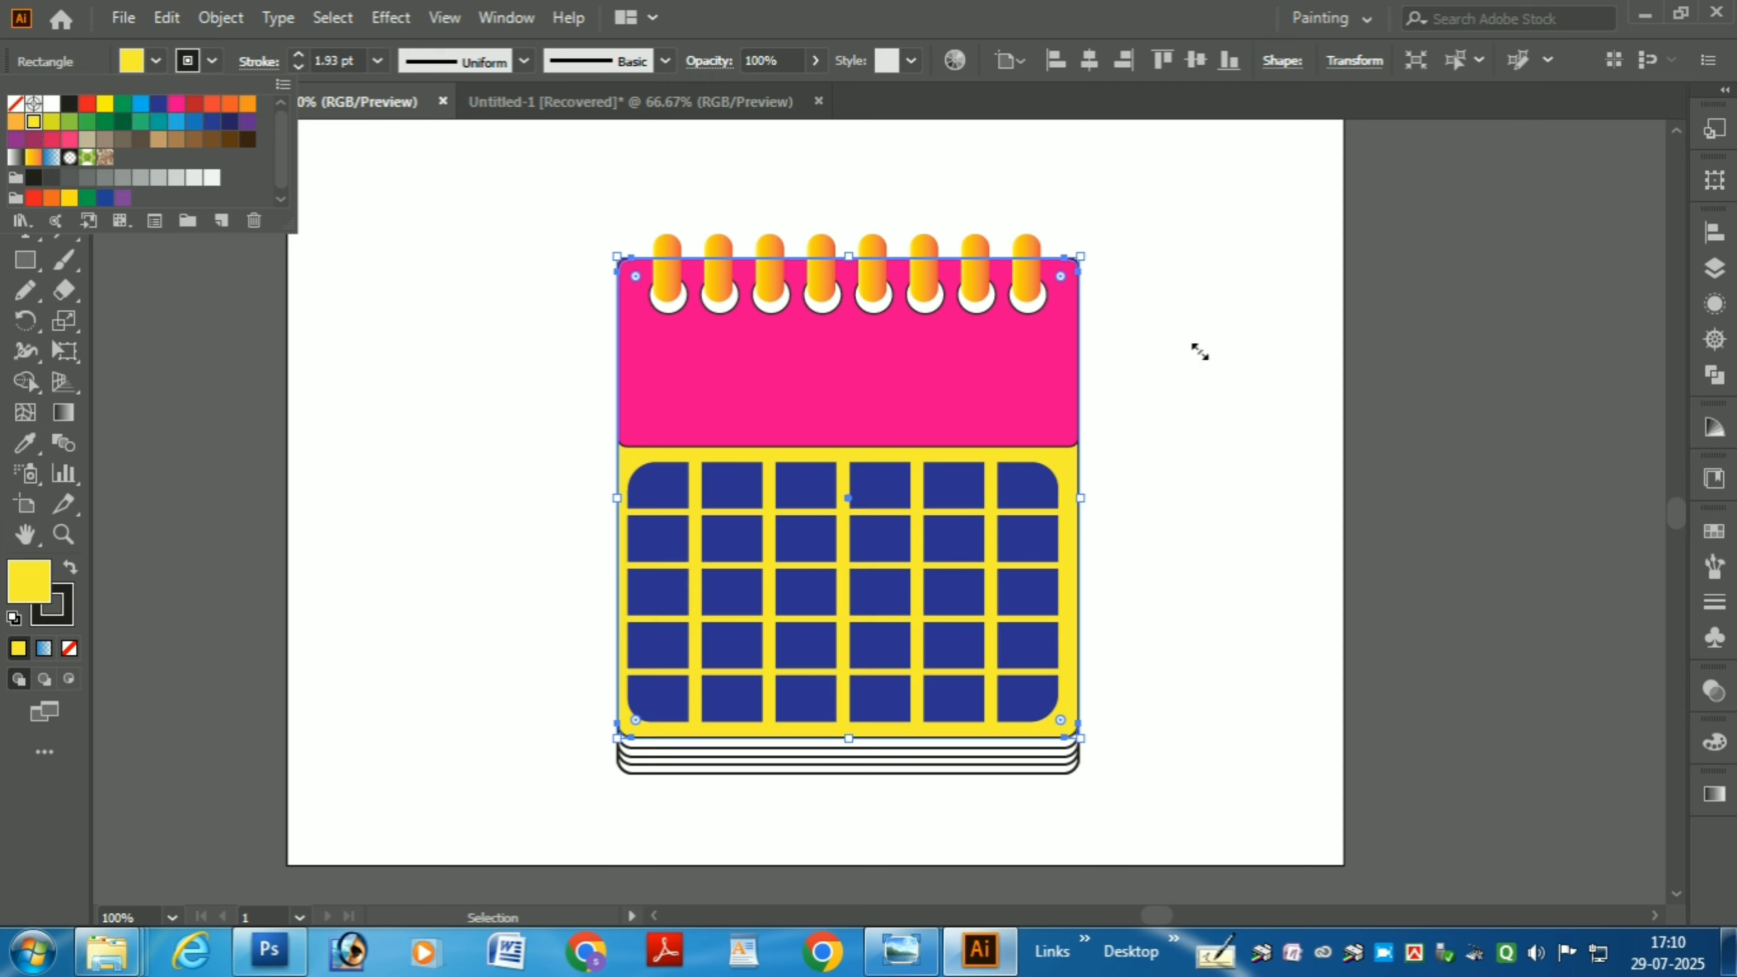
left_click(405, 304)
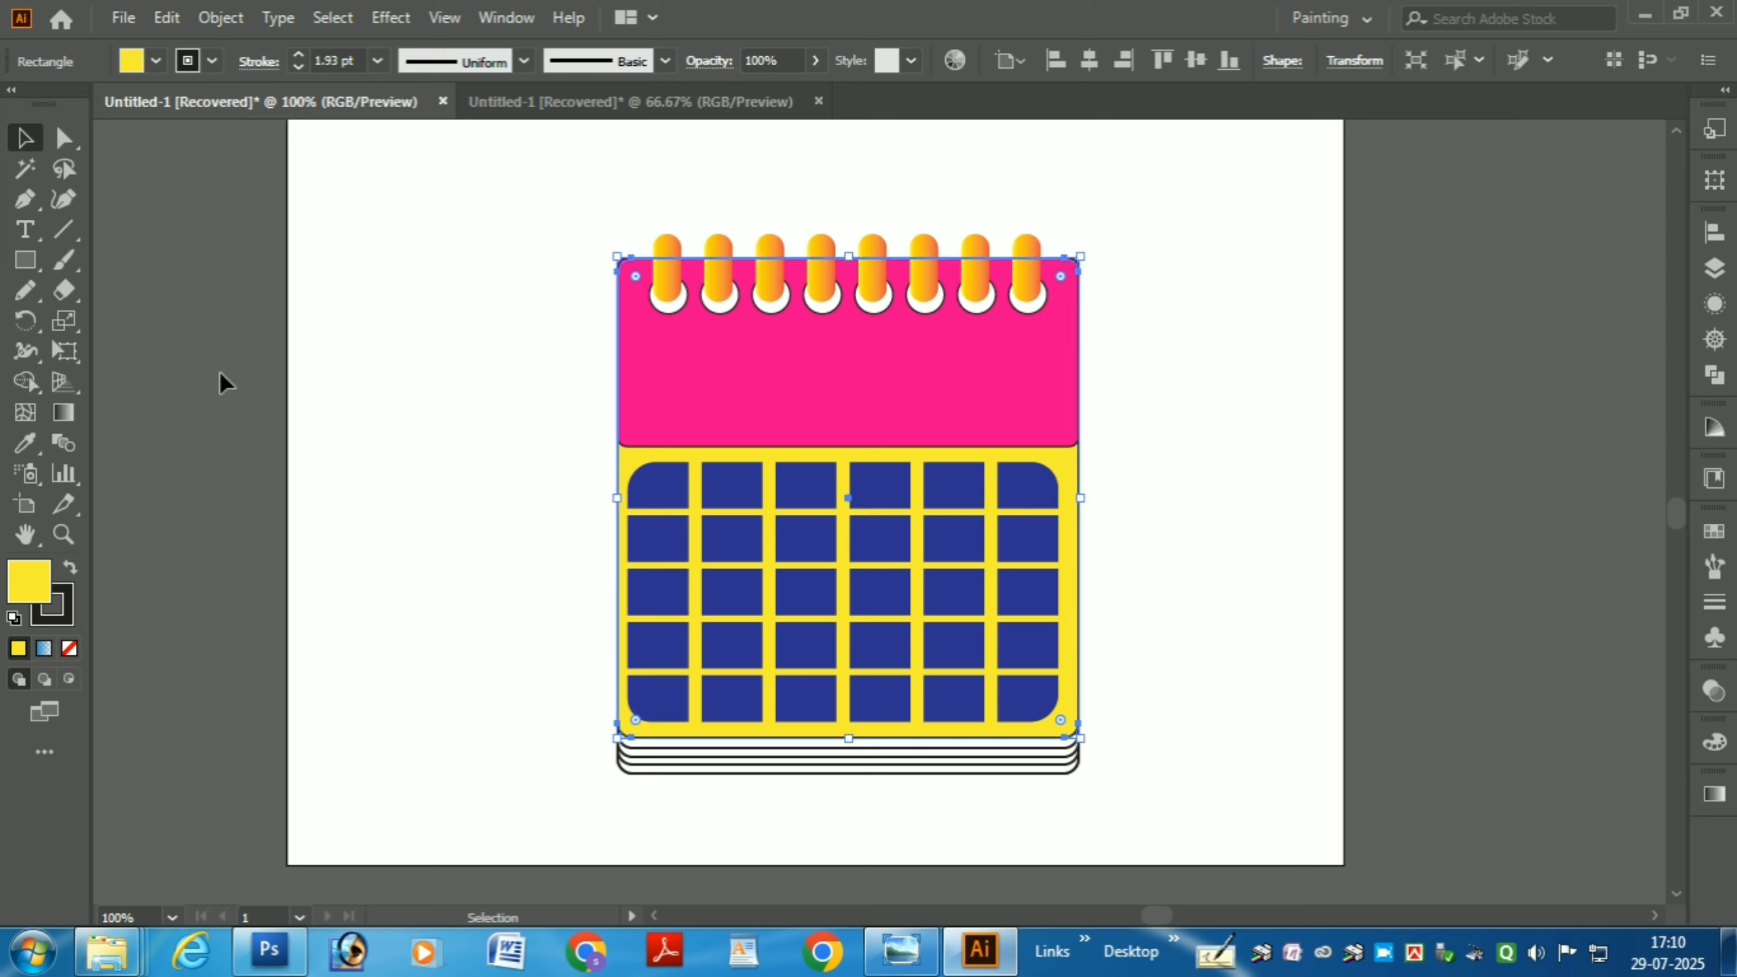
left_click(826, 481)
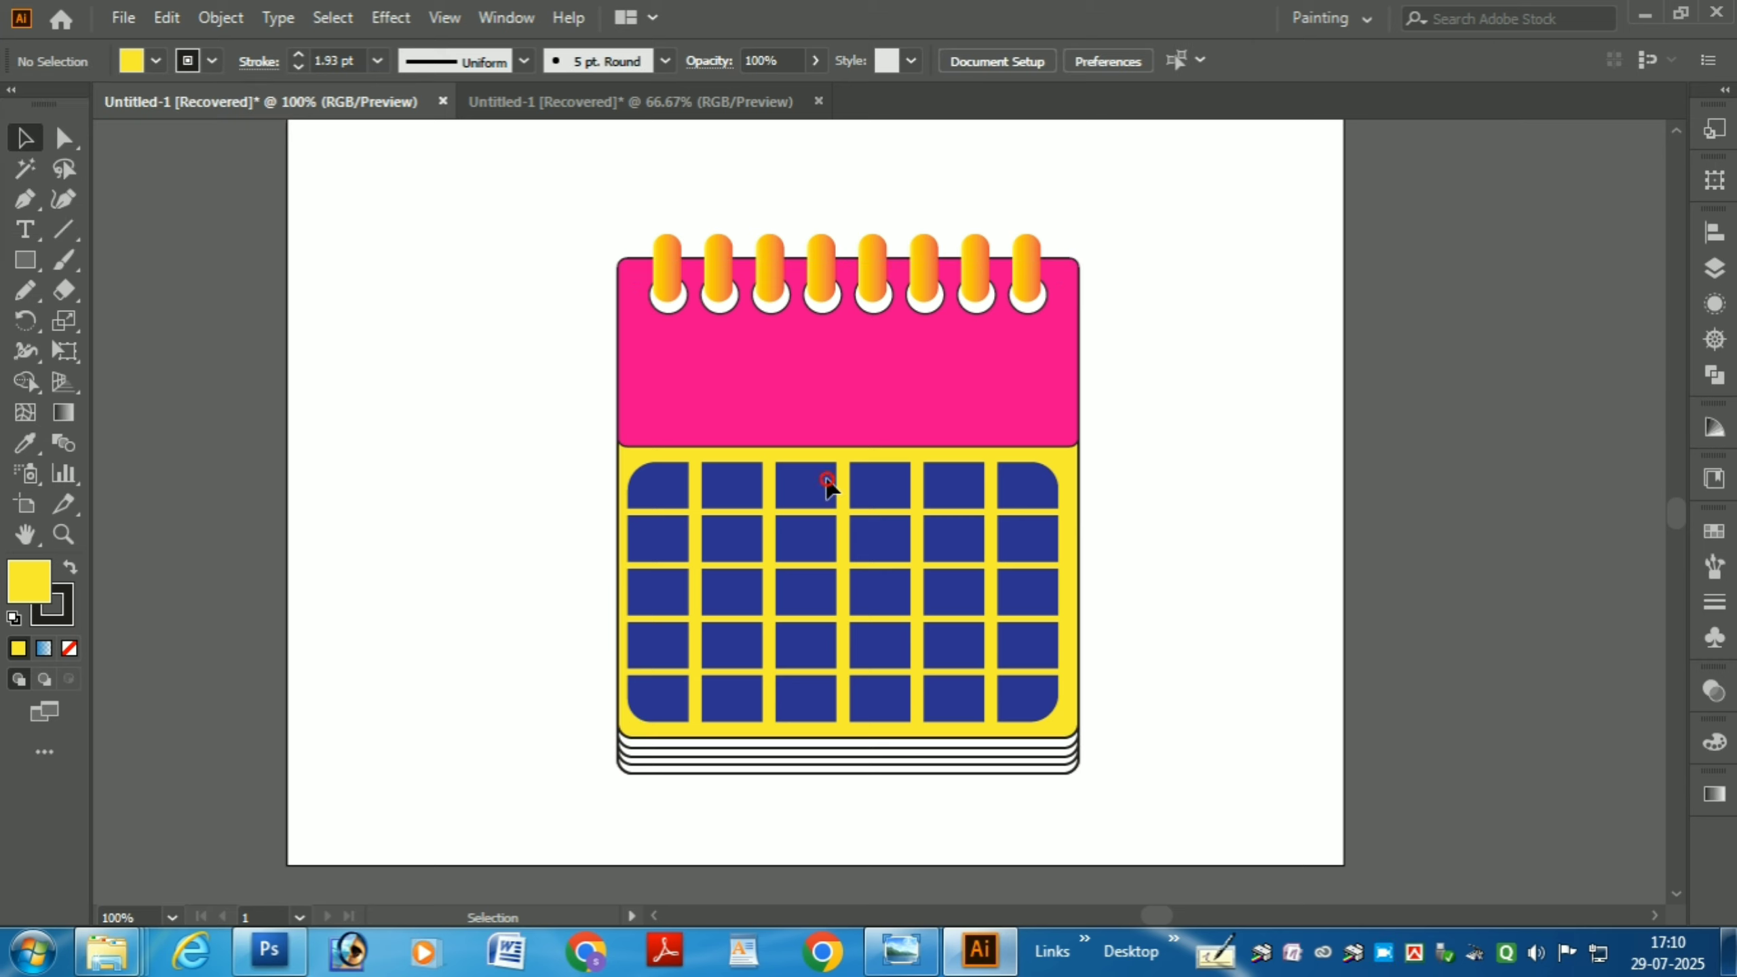
left_click(672, 472)
left_click_drag(672, 472, 766, 466)
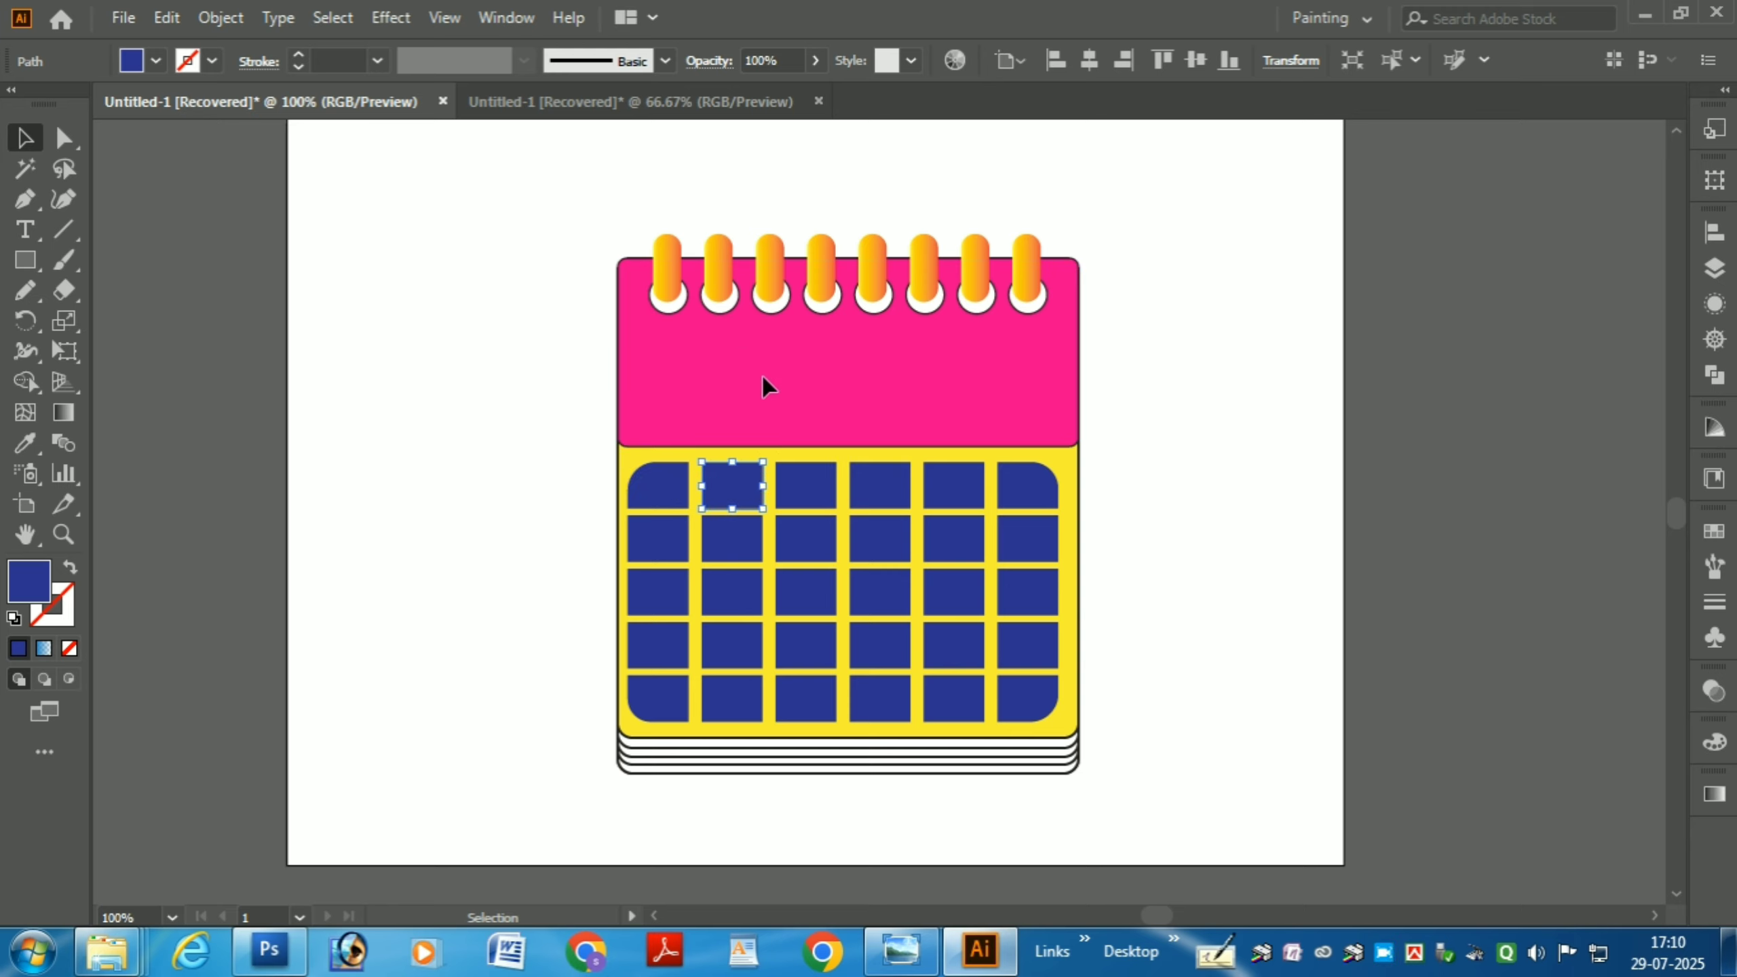
left_click(1230, 294)
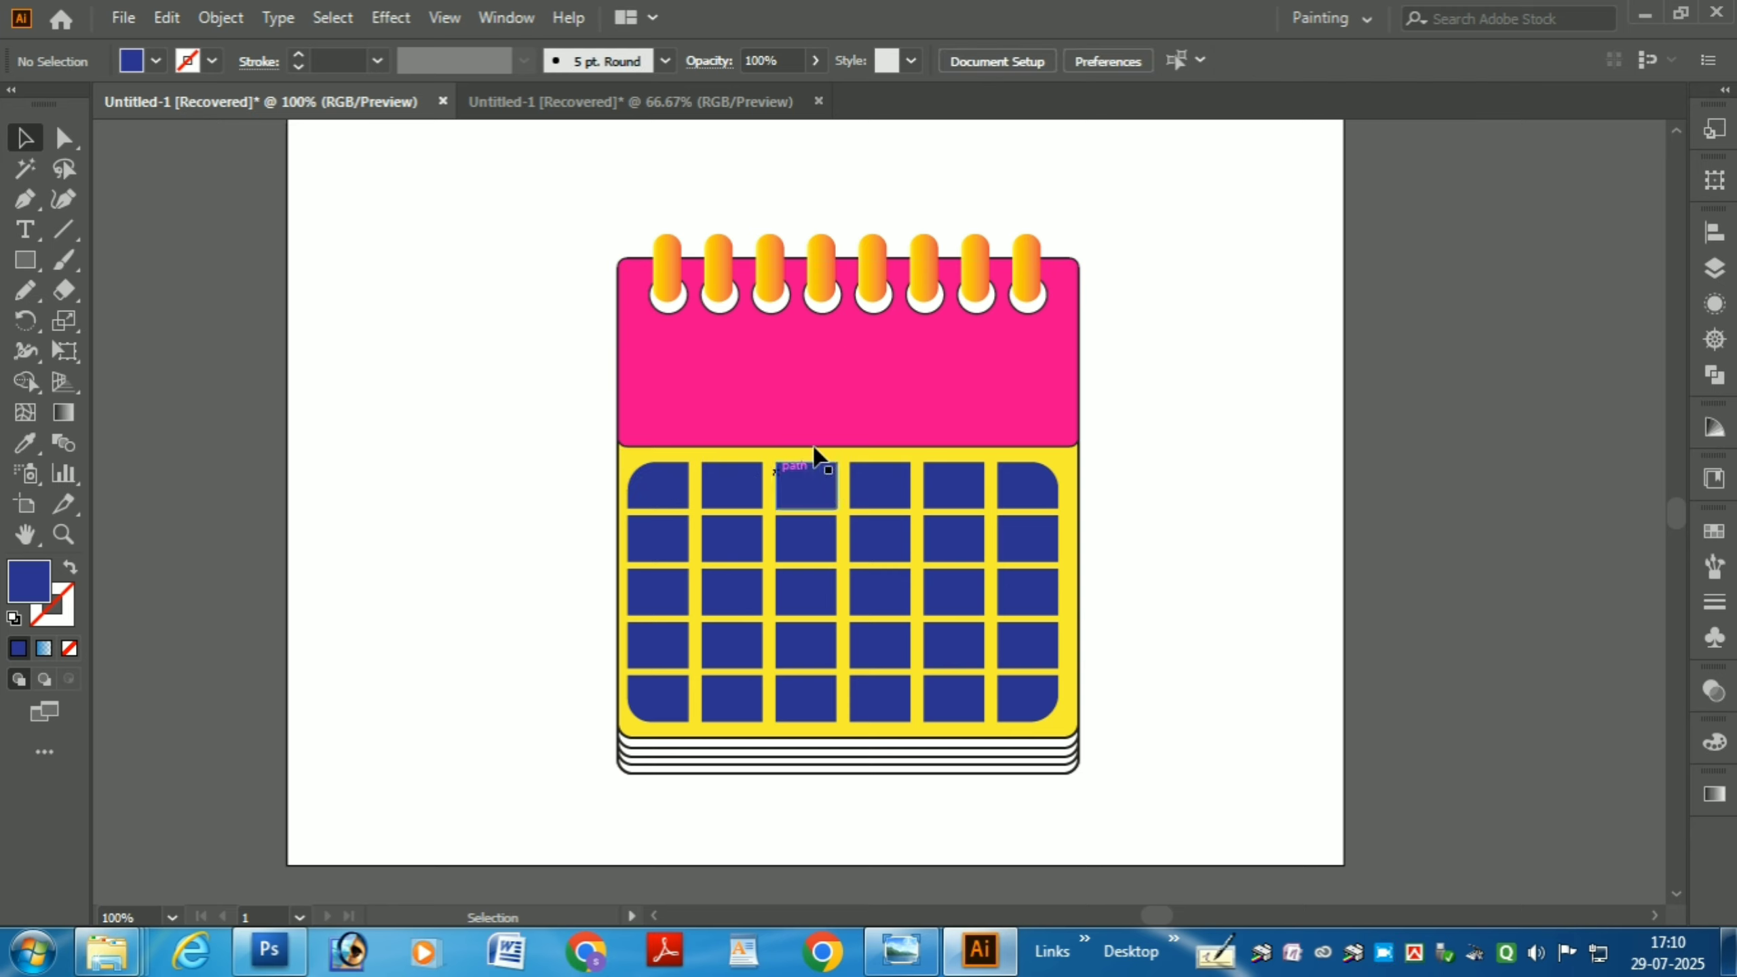
Step: Round all four corners of the pink header more strongly and deselect it
key("space")
left_click_drag(1196, 449, 1129, 481)
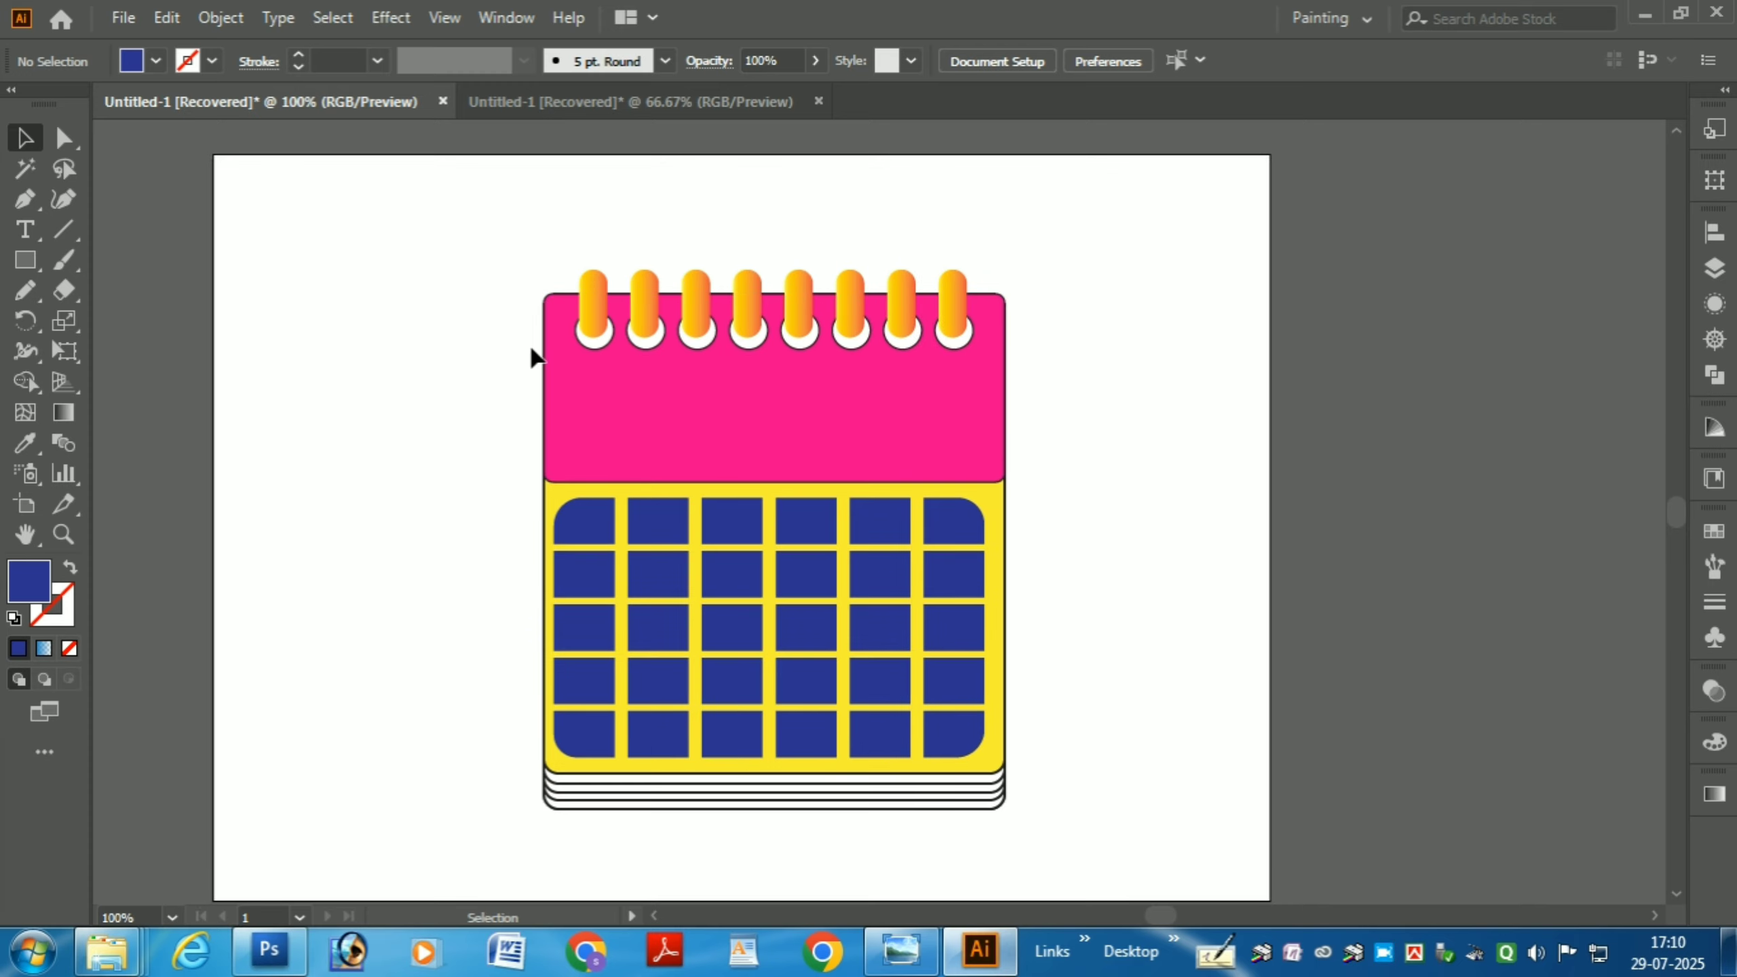
left_click(552, 309)
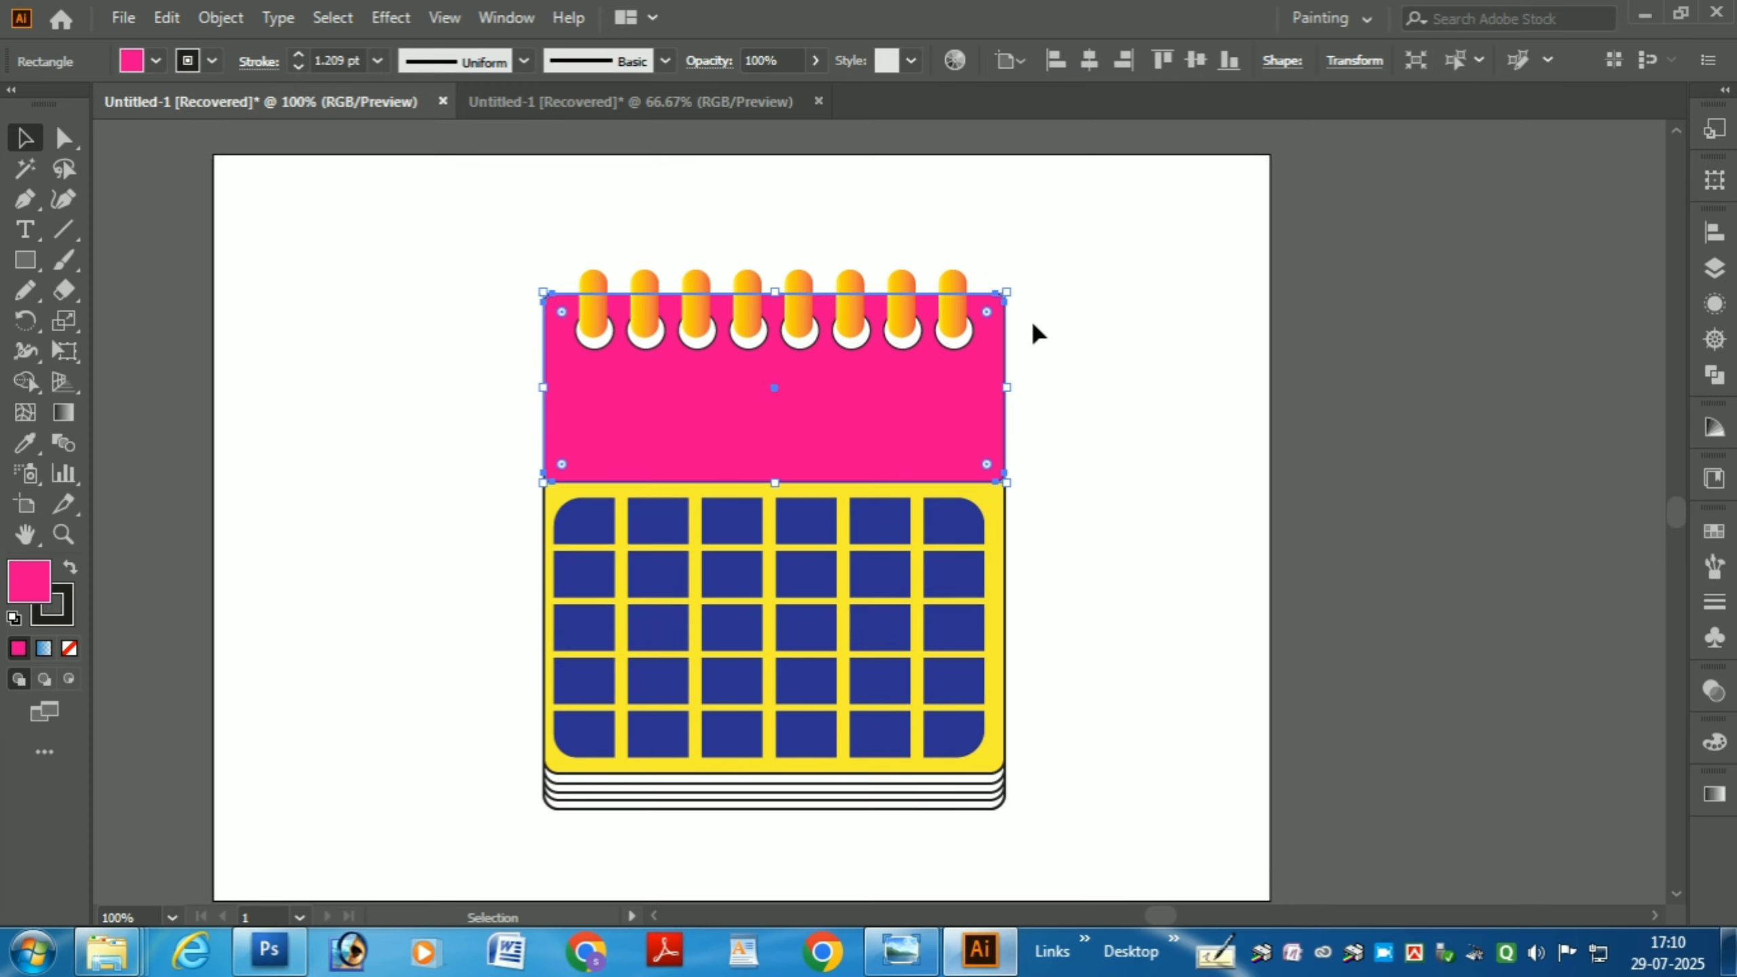
left_click_drag(987, 318, 995, 359)
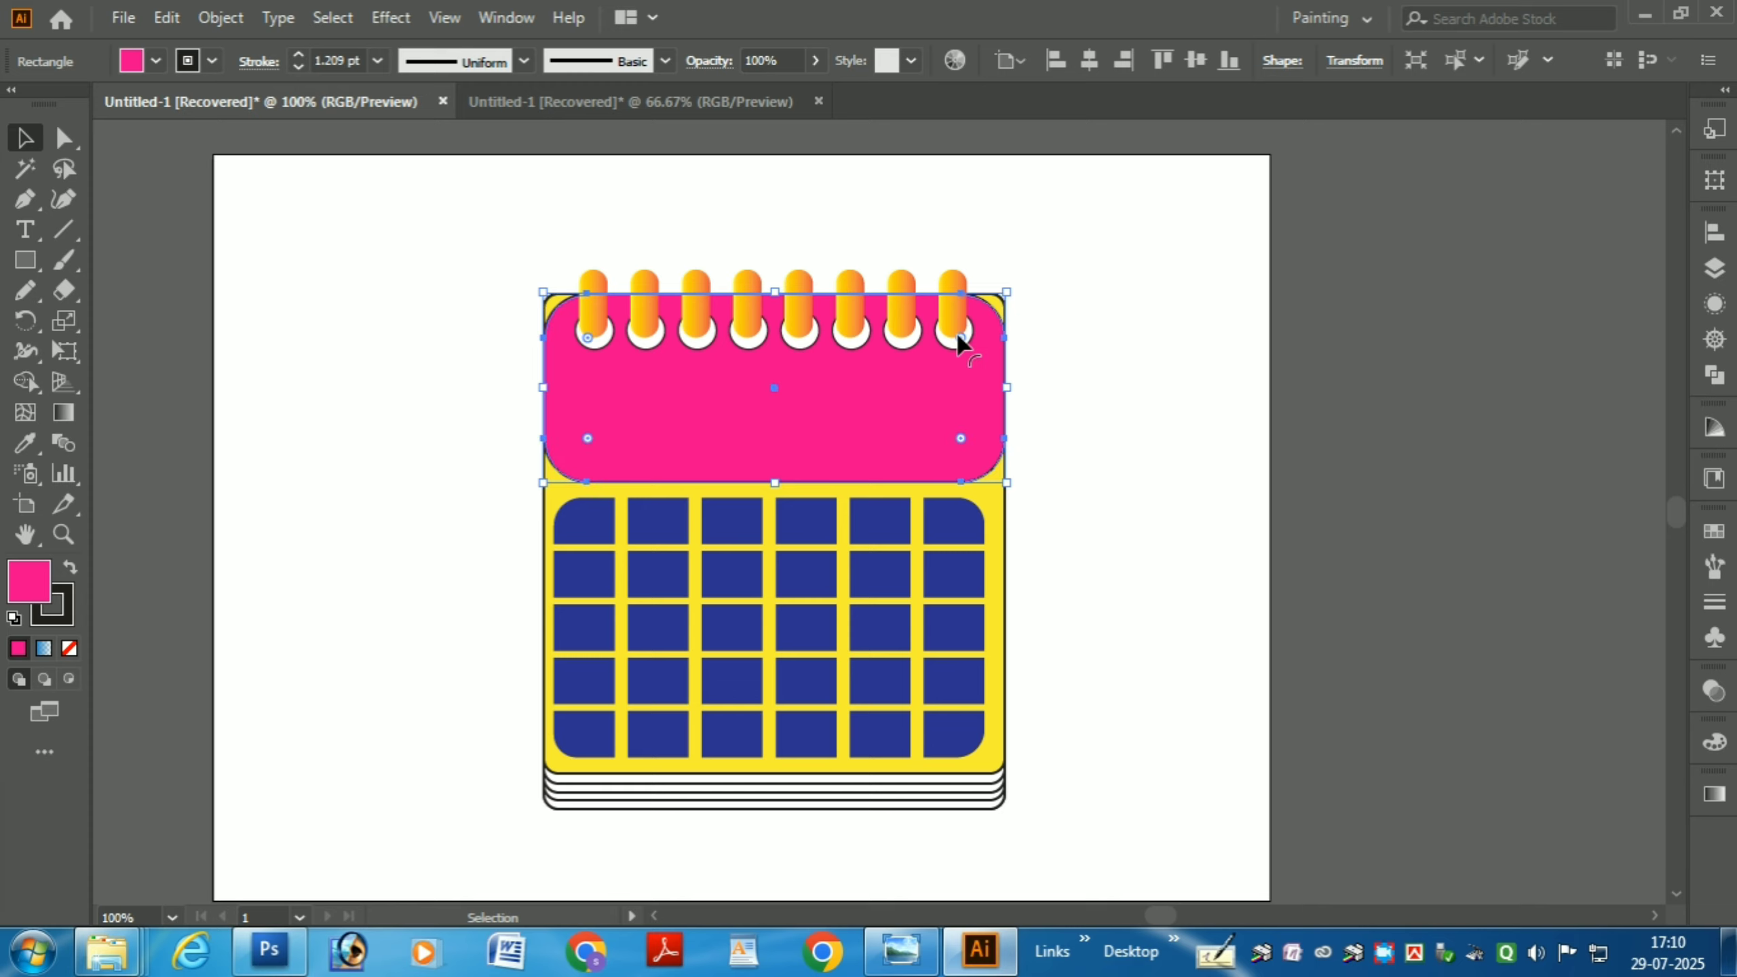
left_click(1014, 305)
Step: Round the corners of the yellow front page and the white pages stacked behind it to follow the header's curve
scroll(993, 305, "up", 2)
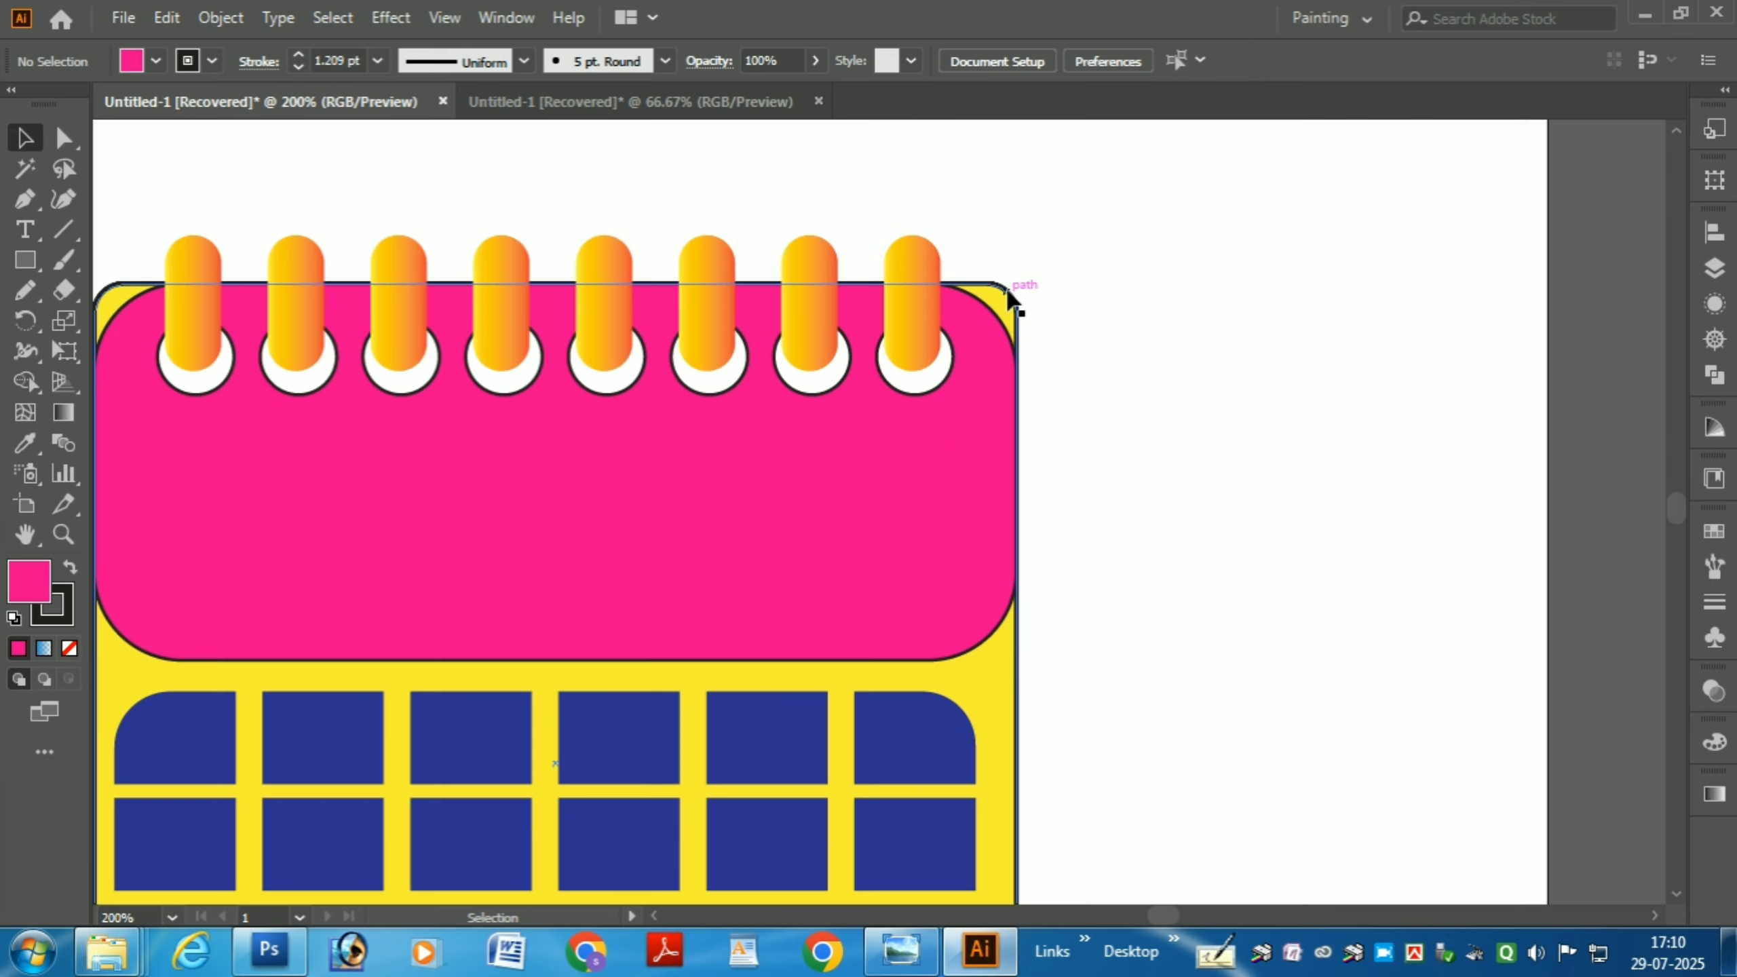
left_click(1009, 302)
left_click_drag(987, 312, 964, 373)
left_click(1004, 299)
left_click(1013, 291)
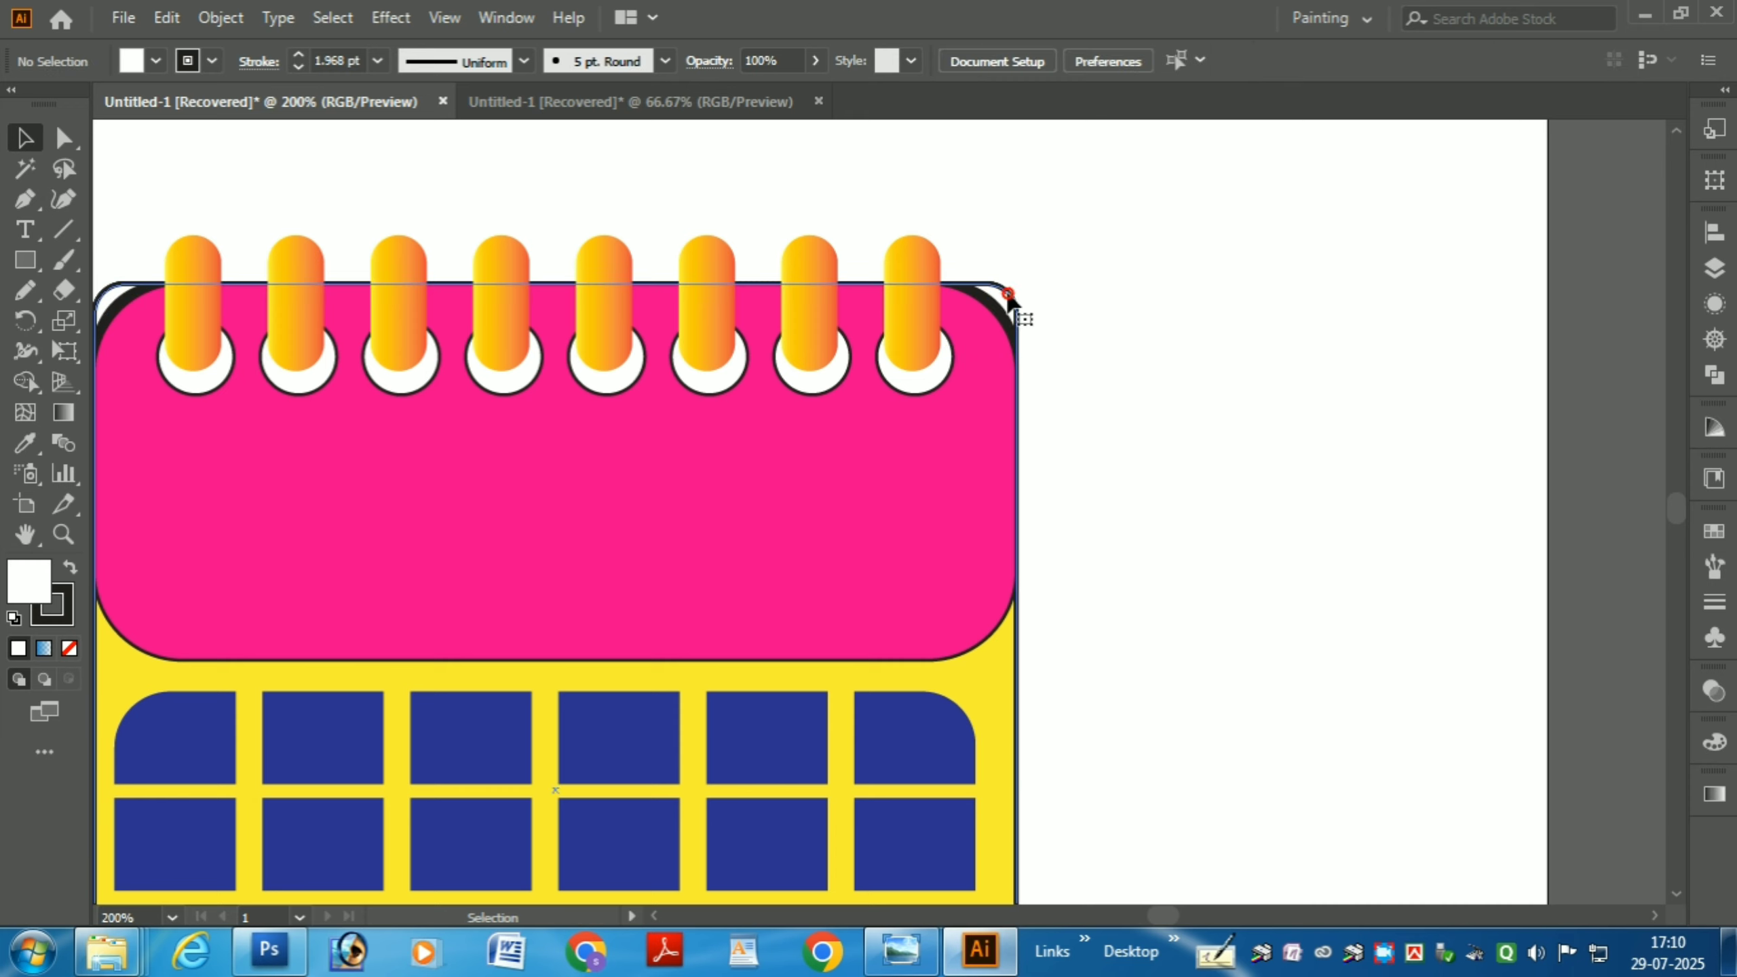
left_click(1011, 308)
left_click_drag(990, 313, 957, 346)
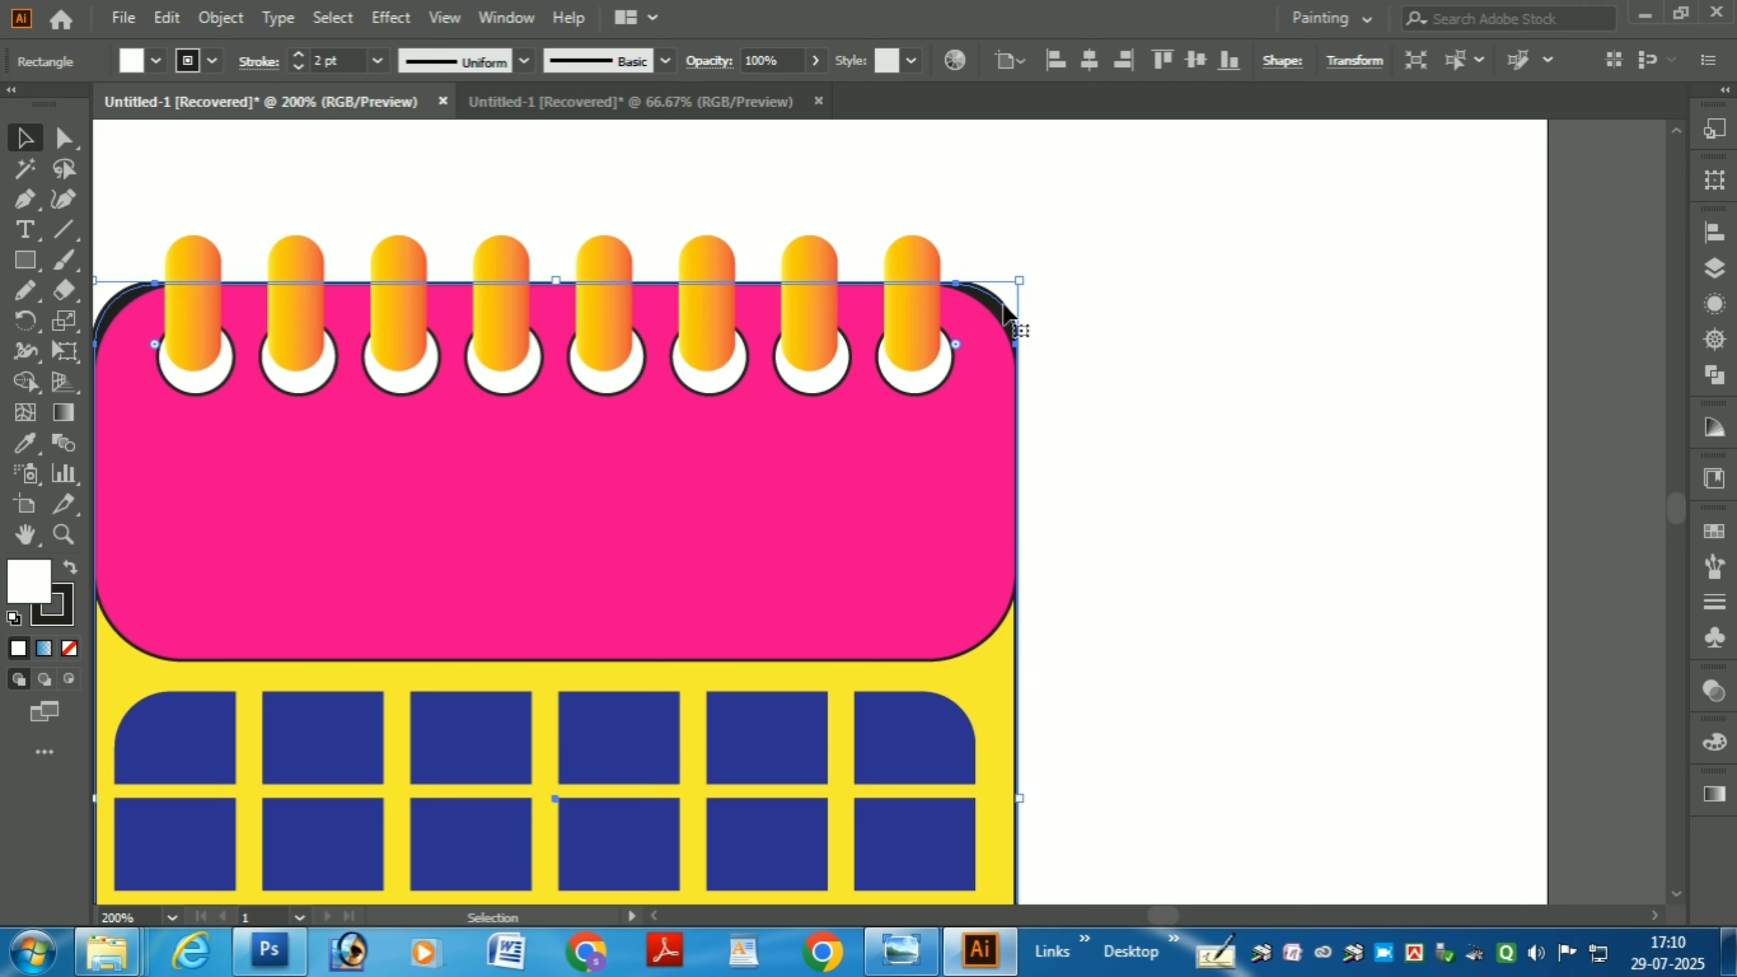
left_click(1128, 316)
Step: Examine the whole calendar with its rounded header, yellow front page and stacked pages
key("ctrl+minus")
left_click_drag(1148, 441, 1175, 291)
scroll(1116, 348, "down", 1)
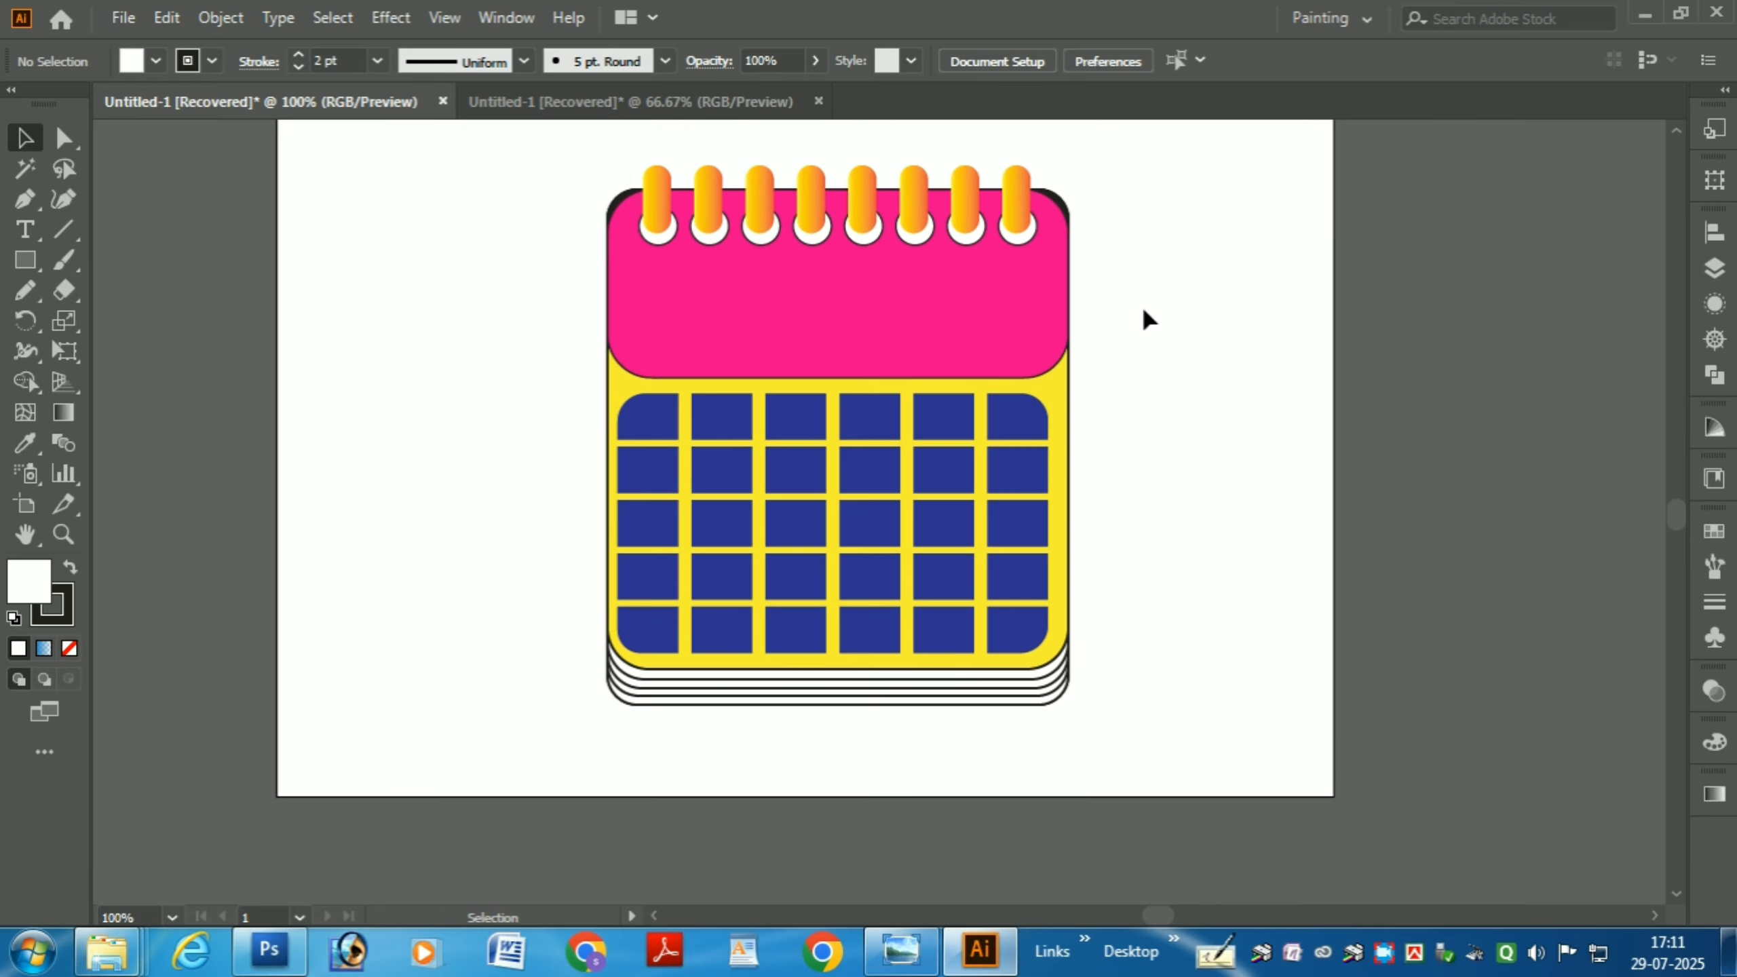
scroll(1143, 306, "left", 5)
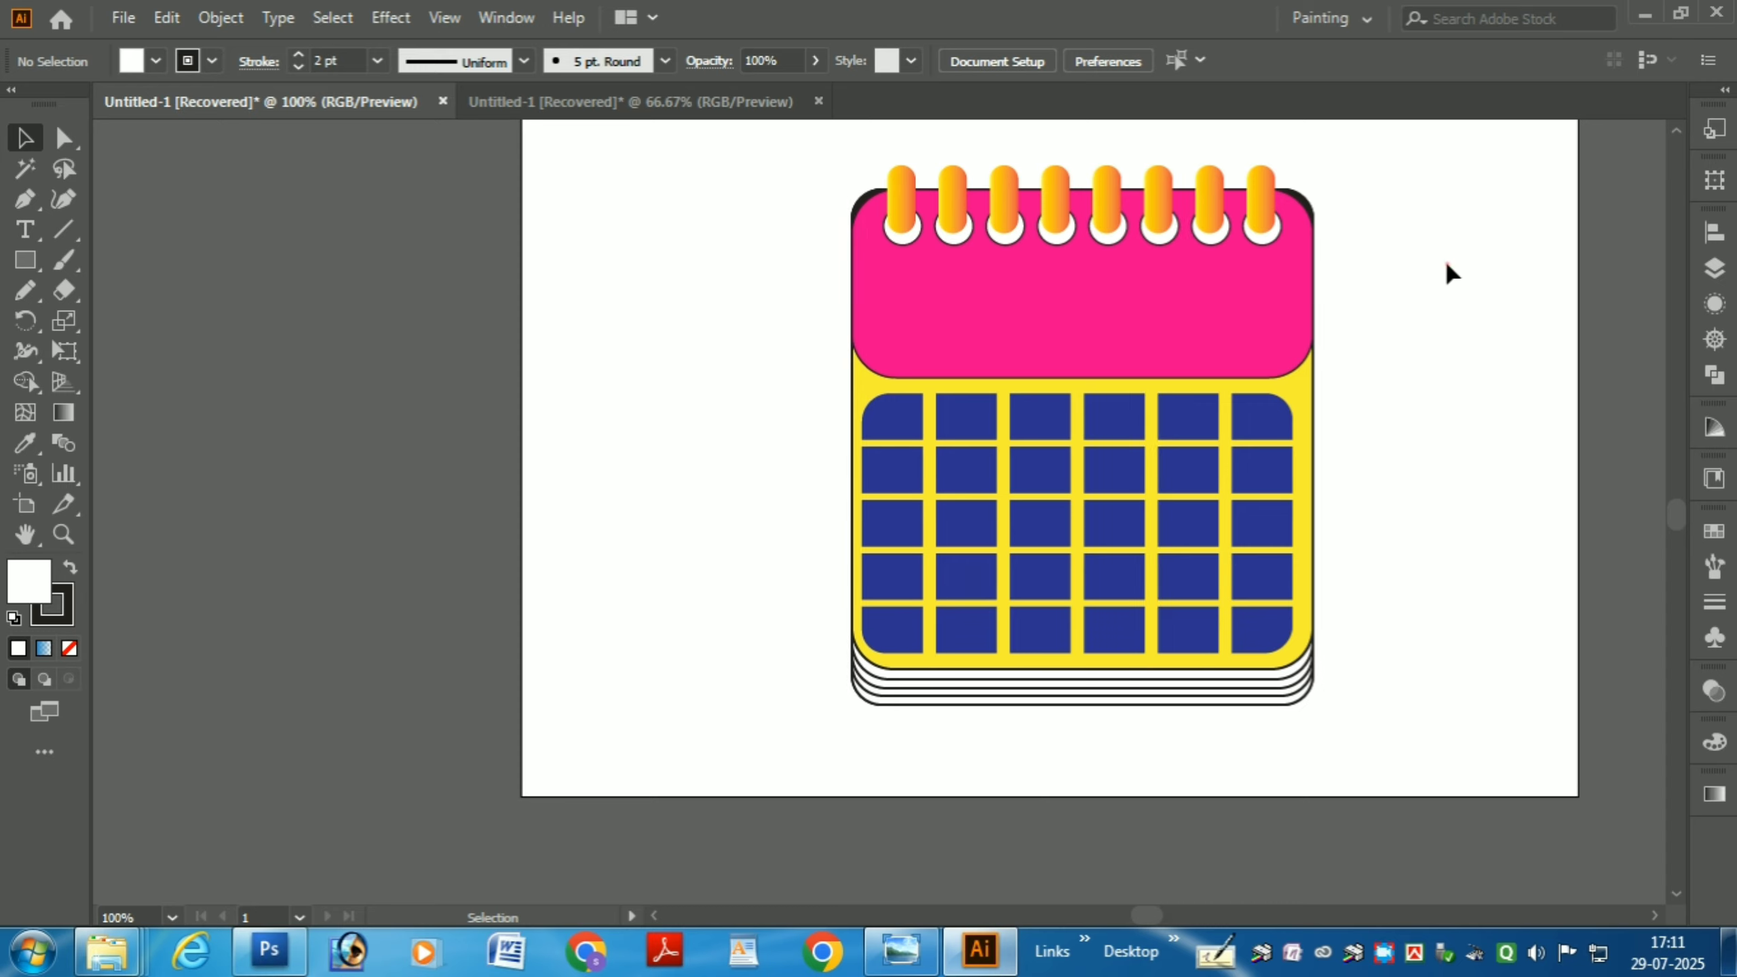
scroll(1446, 262, "left", 1)
key("alt+space")
key("Escape")
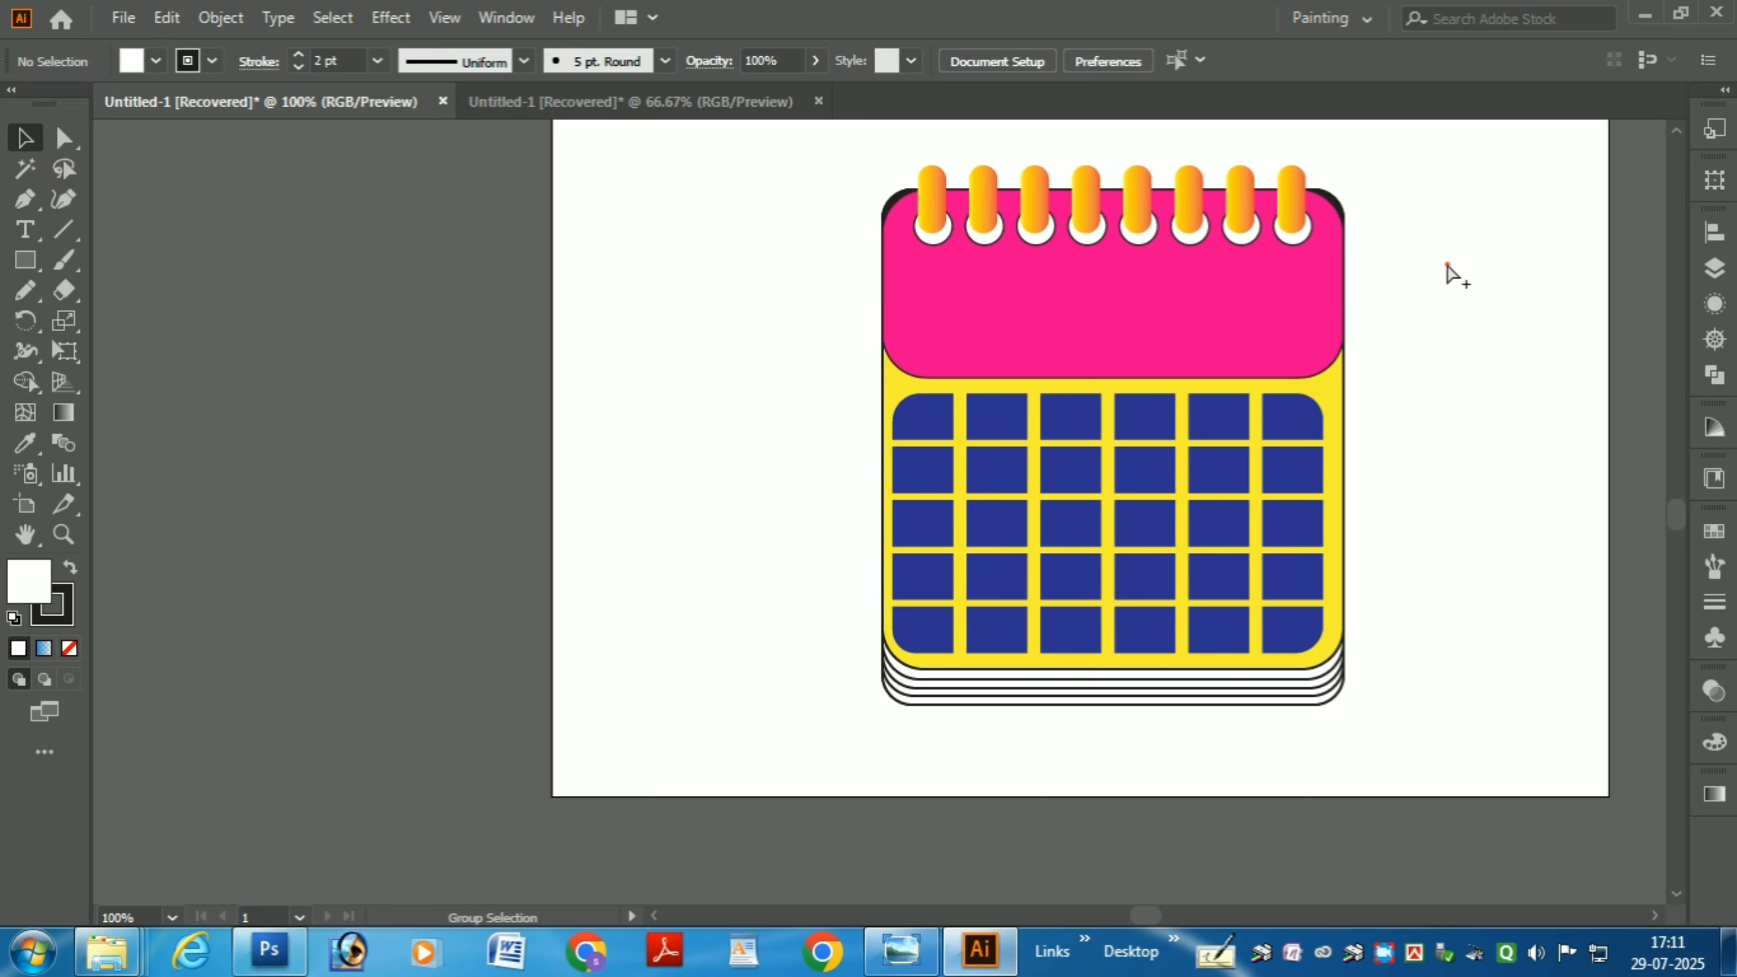
scroll(1446, 263, "left", 1)
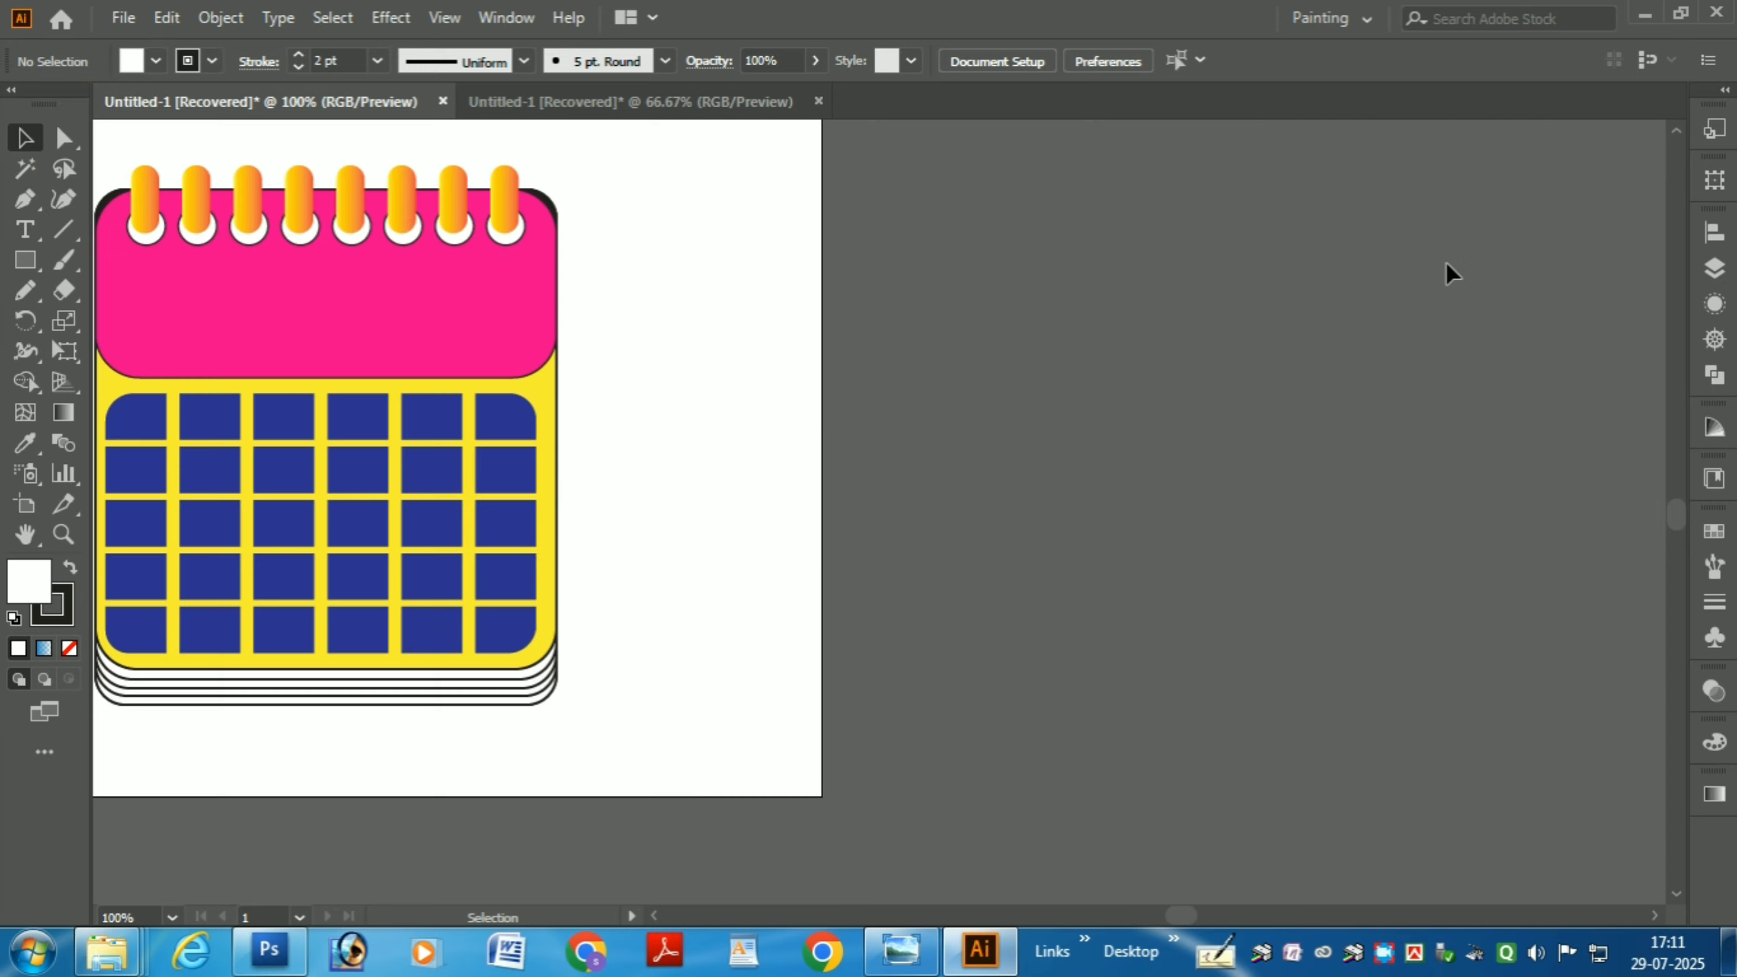
Step: Select all of the calendar artwork, from the binding rings to the stacked pages
scroll(260, 337, "up", 1)
left_click_drag(378, 382, 828, 396)
scroll(828, 397, "down", 1)
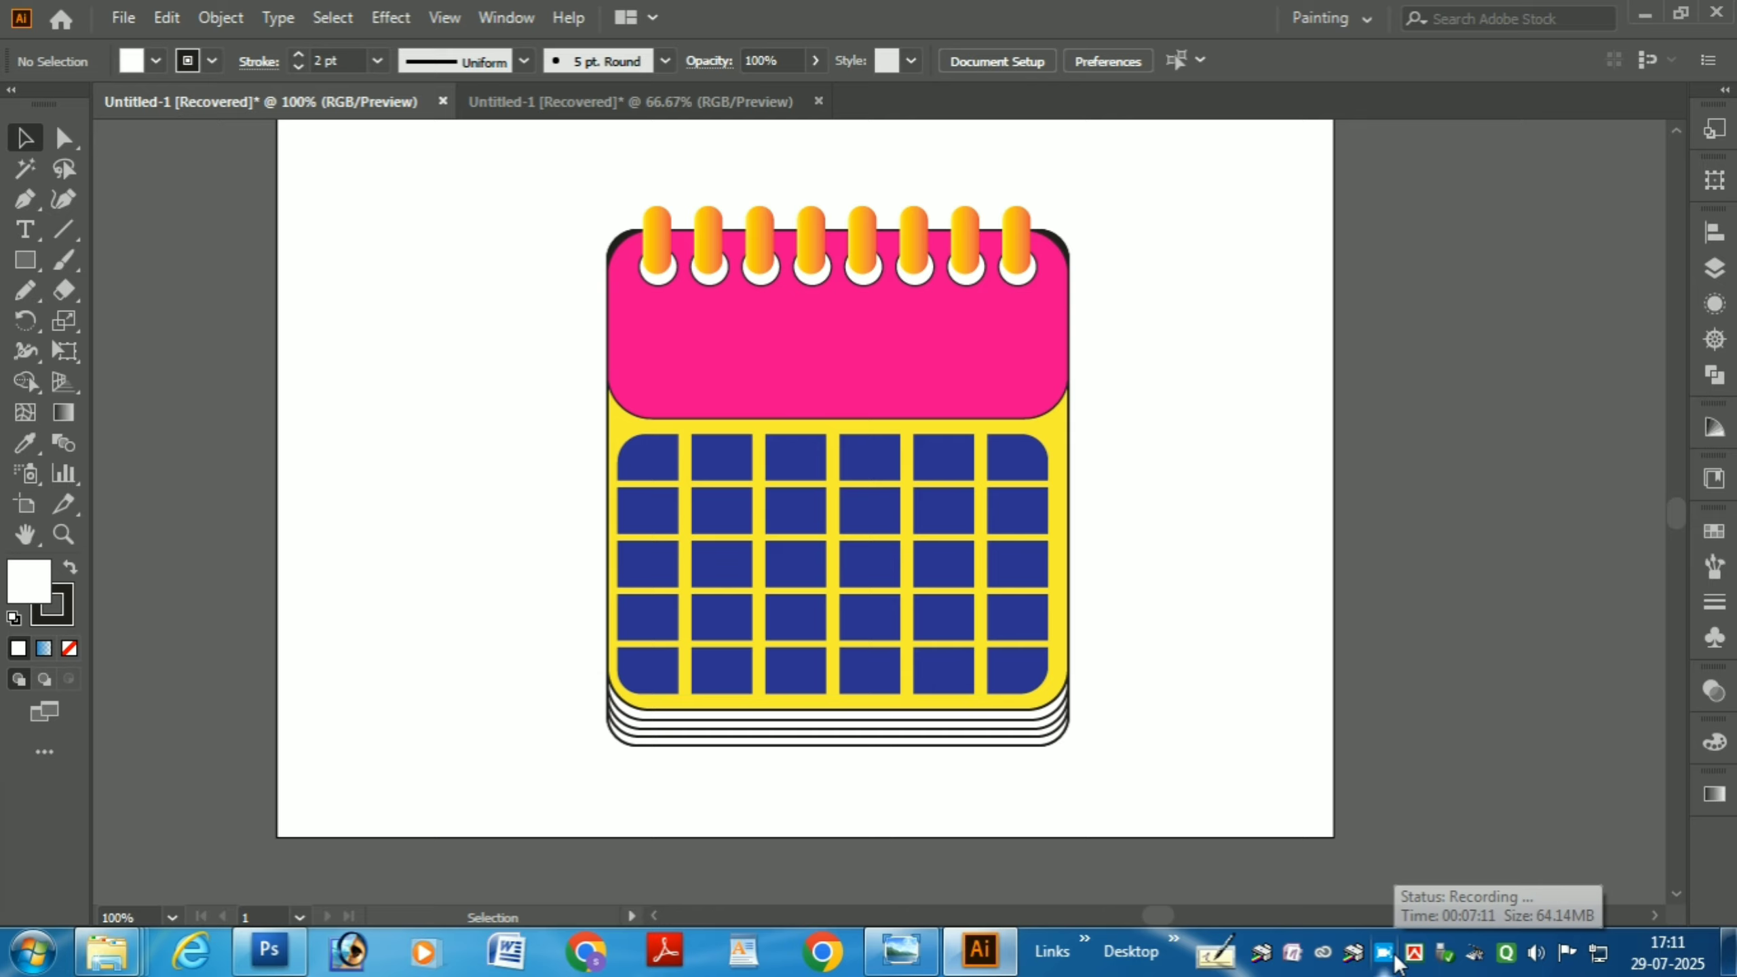
left_click_drag(583, 187, 1152, 723)
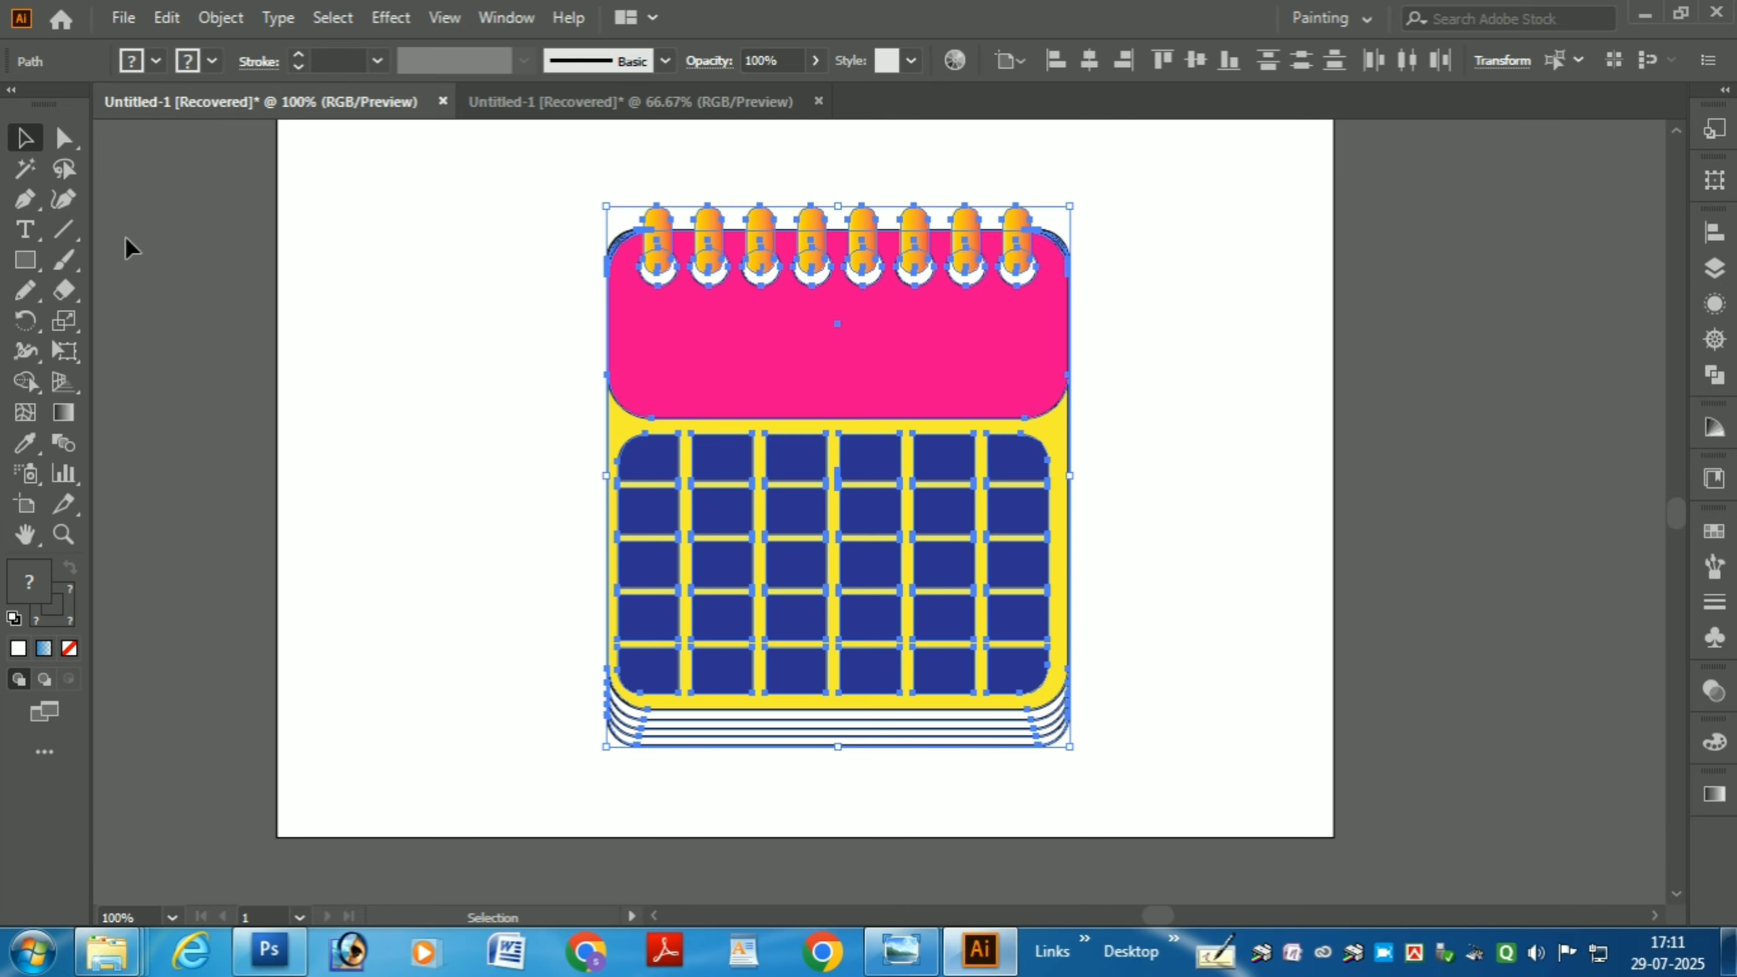